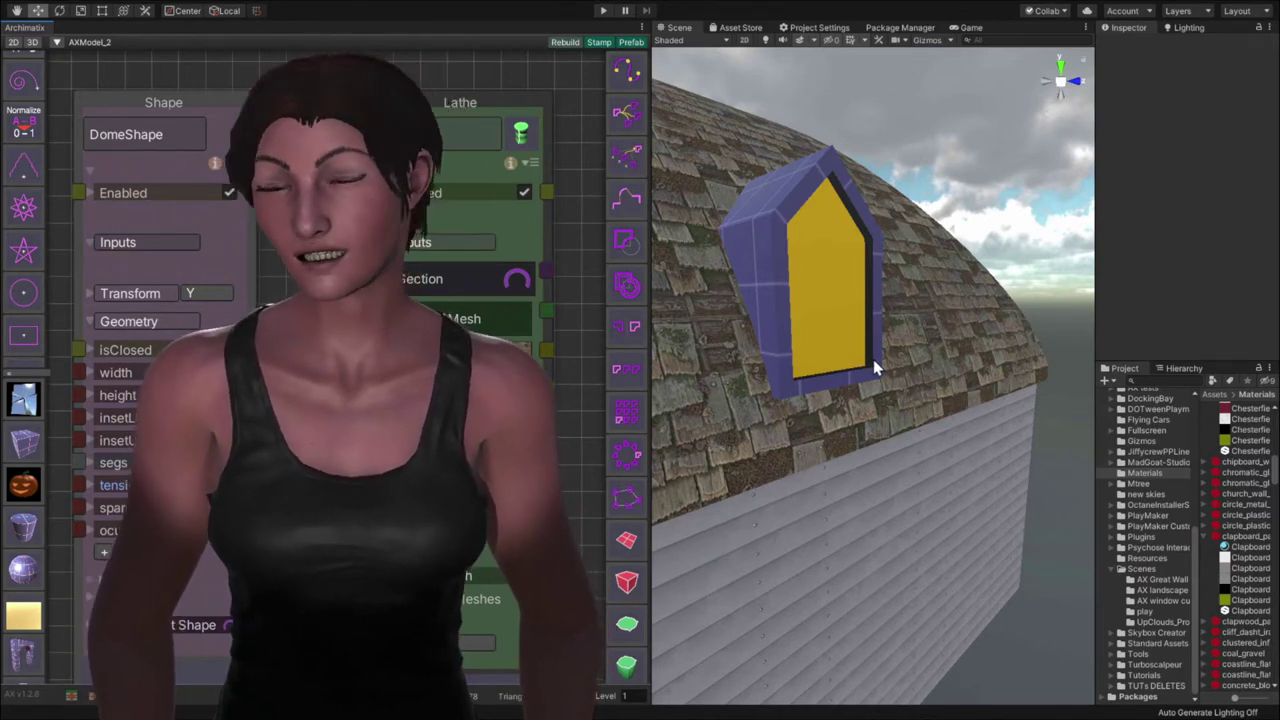
{"action": "scroll", "coordinate": [878, 368], "scroll_direction": "down", "scroll_amount": 4}
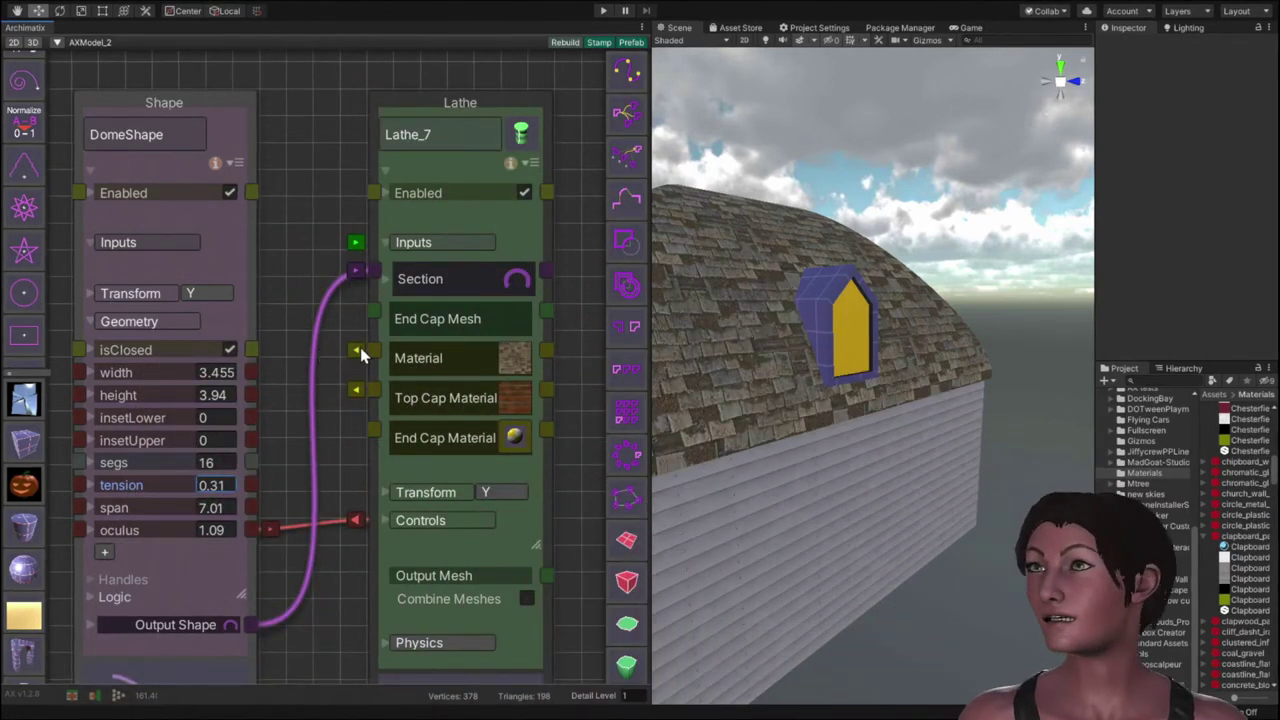
{"action": "scroll", "coordinate": [266, 467], "scroll_direction": "down", "scroll_amount": 3}
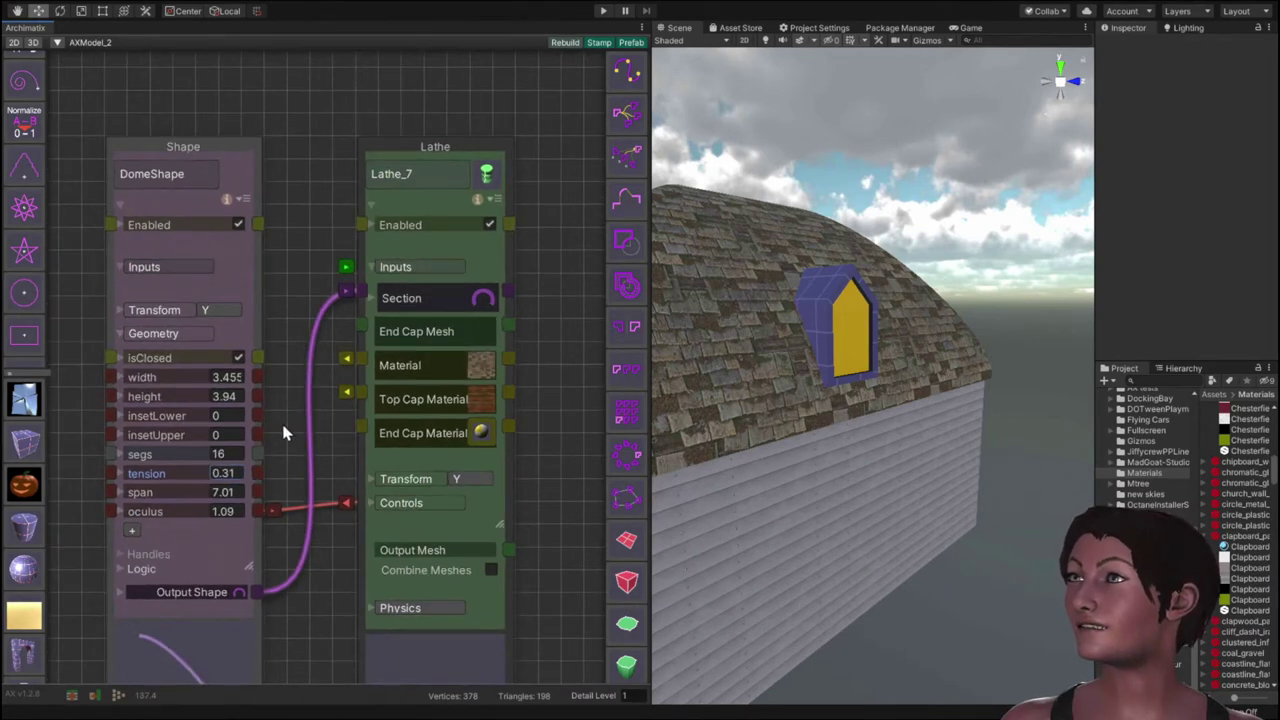
{"action": "middle_click_drag", "start_coordinate": [284, 350], "coordinate": [277, 309]}
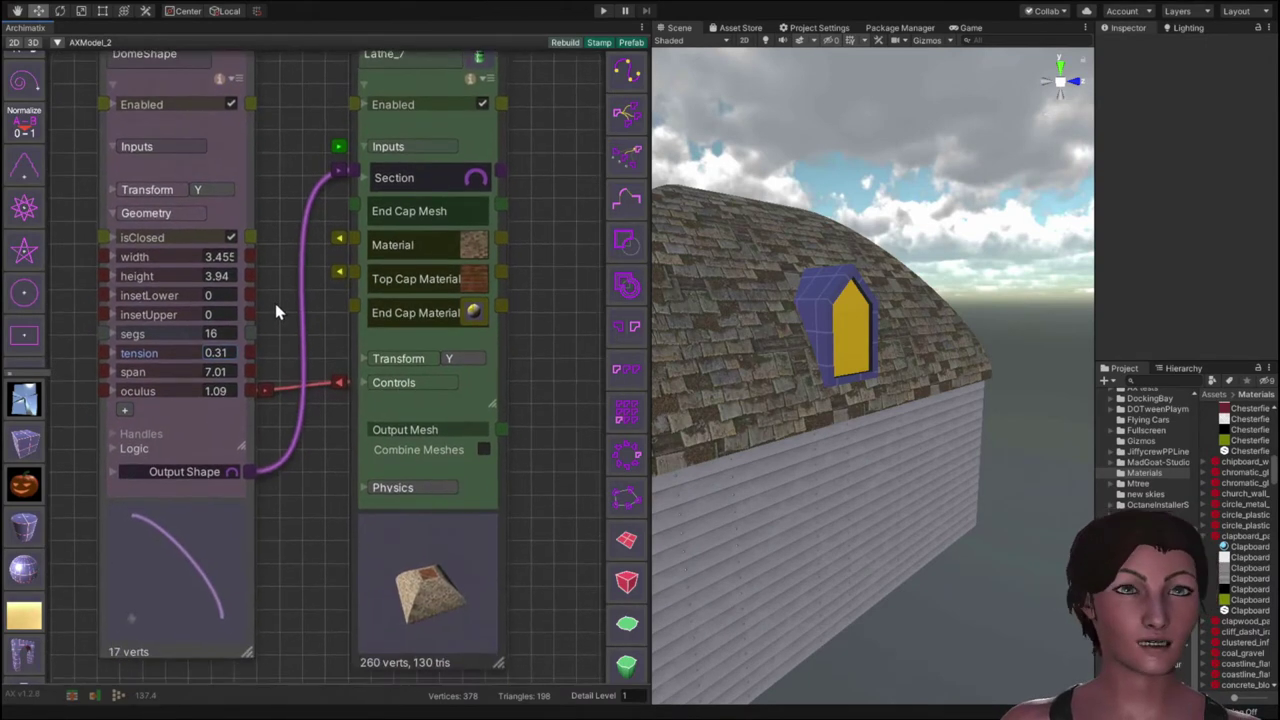
{"action": "scroll", "coordinate": [288, 330], "scroll_direction": "down", "scroll_amount": 3}
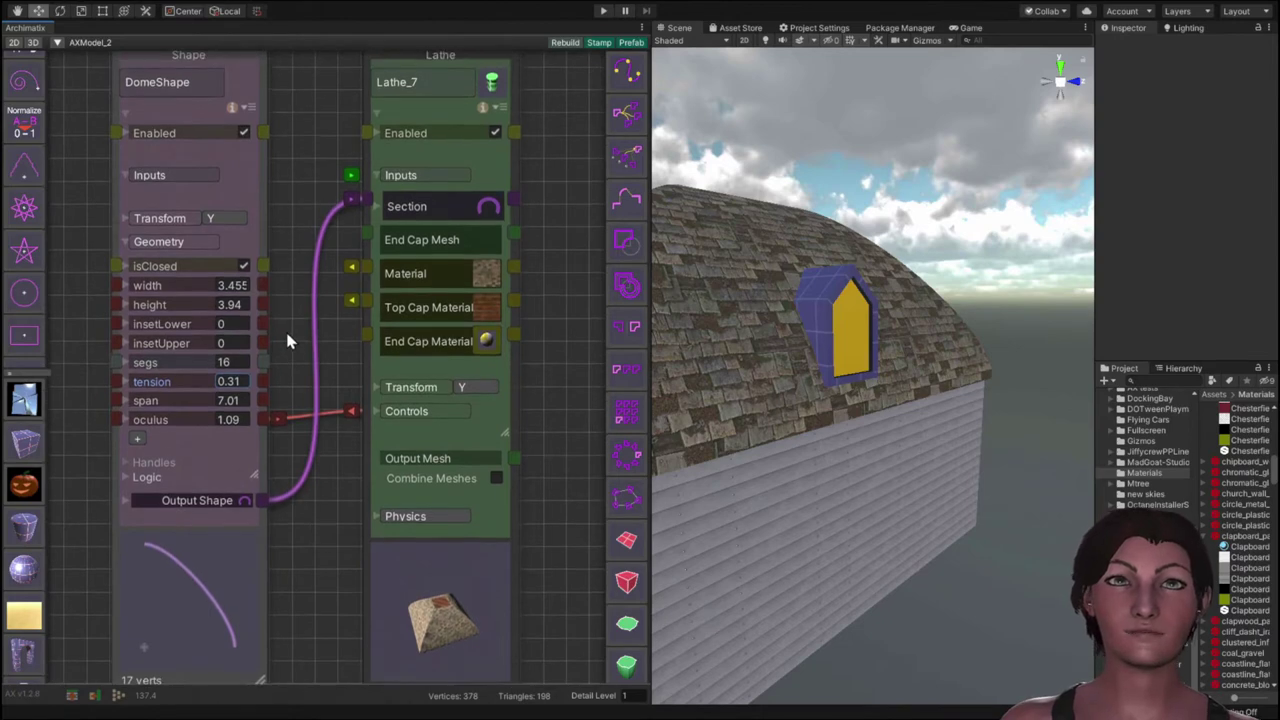
{"action": "scroll", "coordinate": [288, 335], "scroll_direction": "up", "scroll_amount": 2}
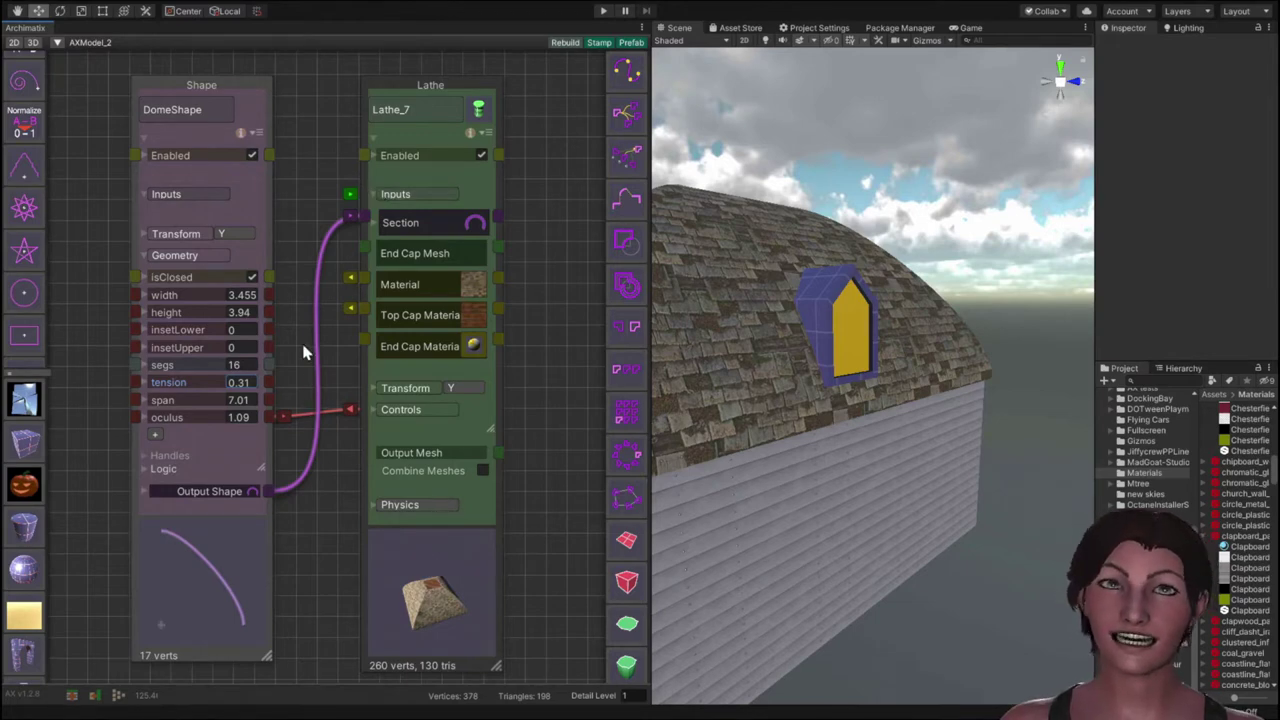
{"action": "scroll", "coordinate": [305, 352], "scroll_direction": "down", "scroll_amount": 2}
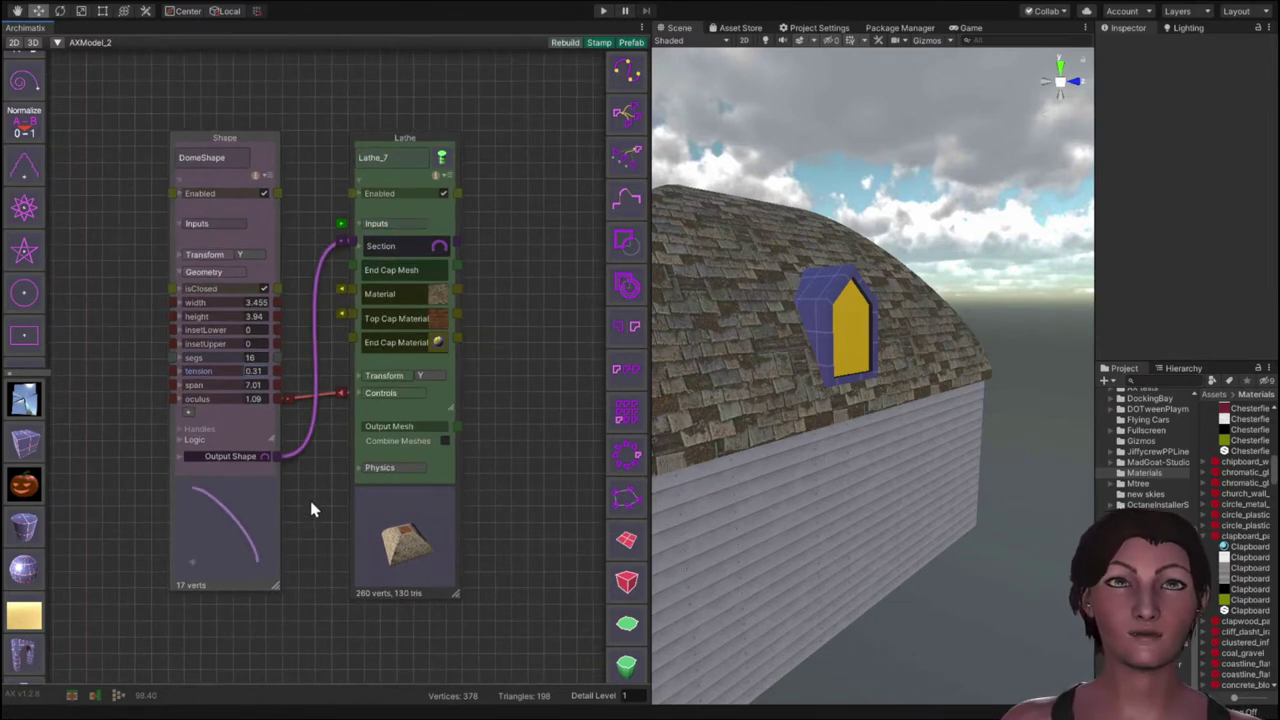
Step: Add a Circle shape and a PlanSweep node, and feed the circle's output shape into the PlanSweep's Plan input
{"action": "middle_click_drag", "start_coordinate": [310, 510], "coordinate": [212, 465]}
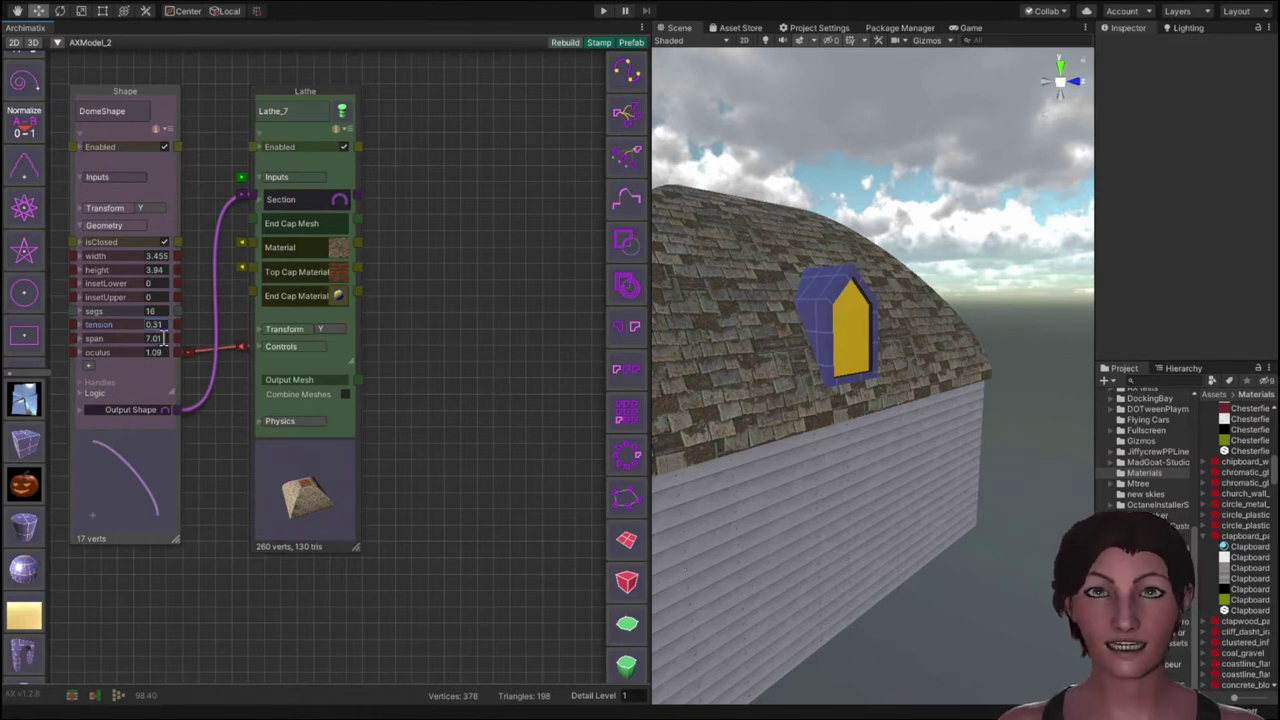
{"action": "left_click", "coordinate": [24, 293]}
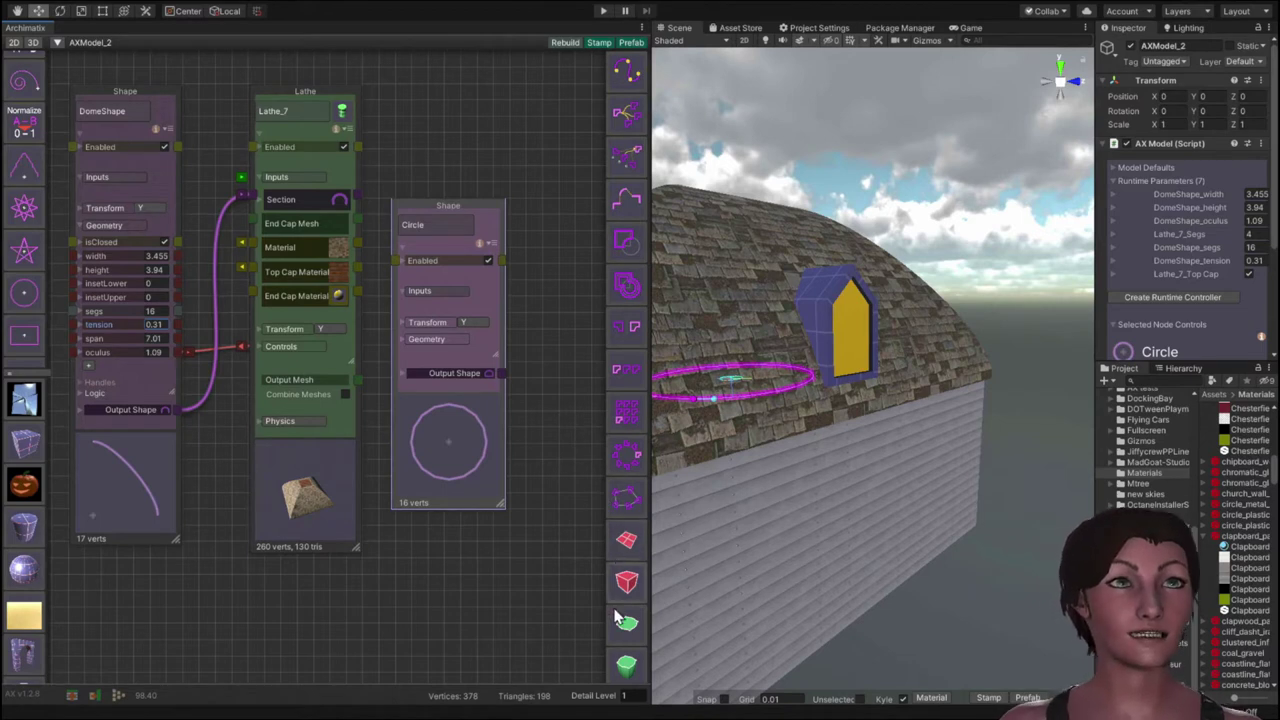
{"action": "scroll", "coordinate": [625, 622], "scroll_direction": "down", "scroll_amount": 2}
{"action": "scroll", "coordinate": [625, 622], "scroll_direction": "down", "scroll_amount": 1}
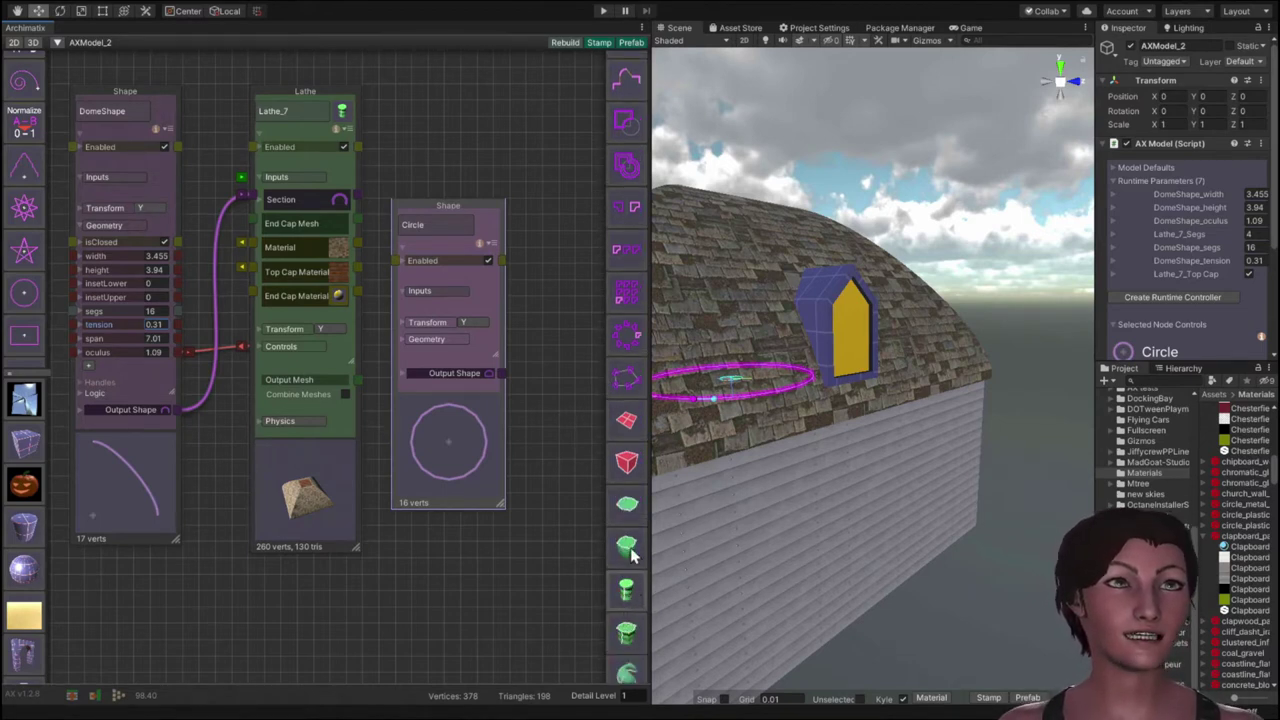
{"action": "left_click", "coordinate": [627, 634]}
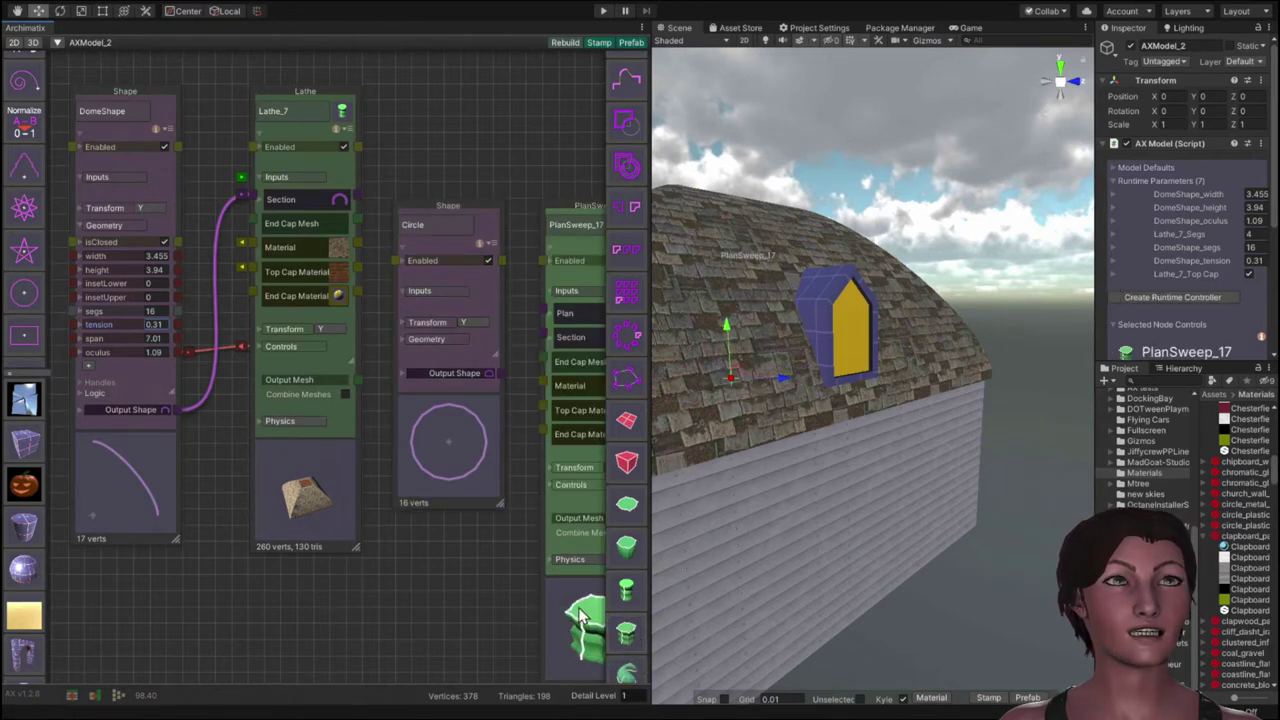
{"action": "middle_click_drag", "start_coordinate": [470, 594], "coordinate": [417, 558]}
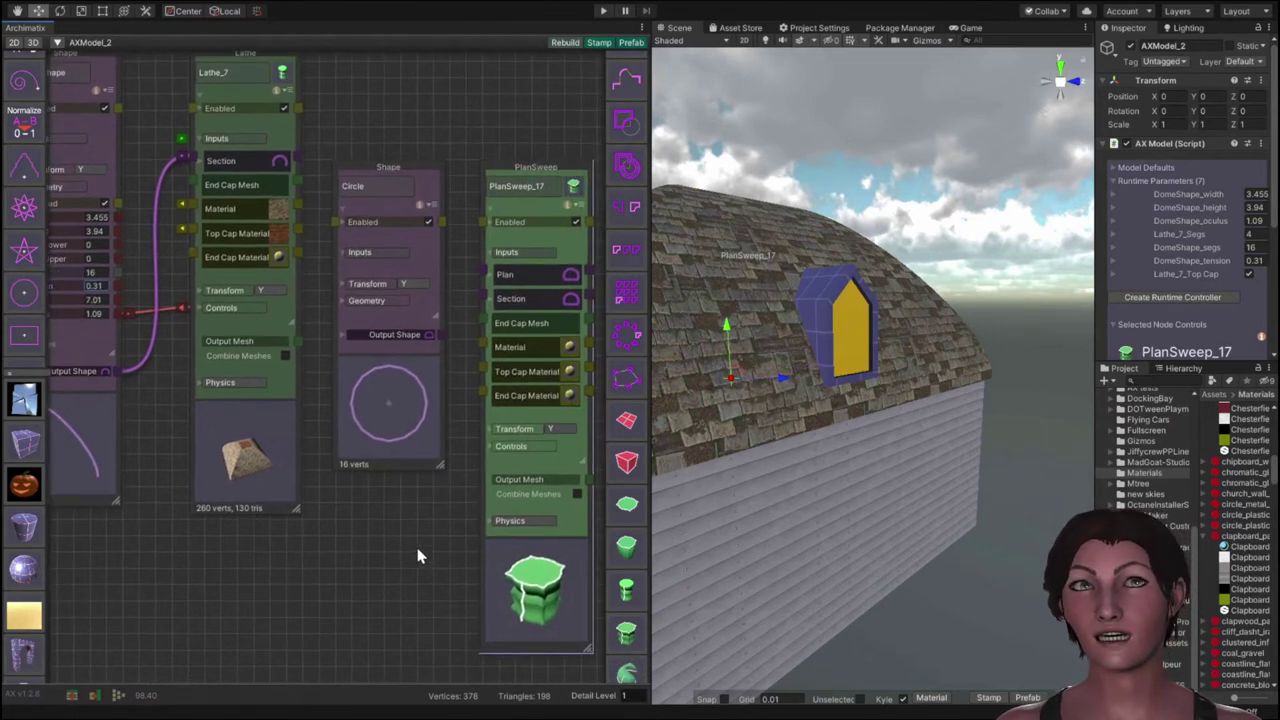
{"action": "left_click_drag", "start_coordinate": [444, 336], "coordinate": [485, 280]}
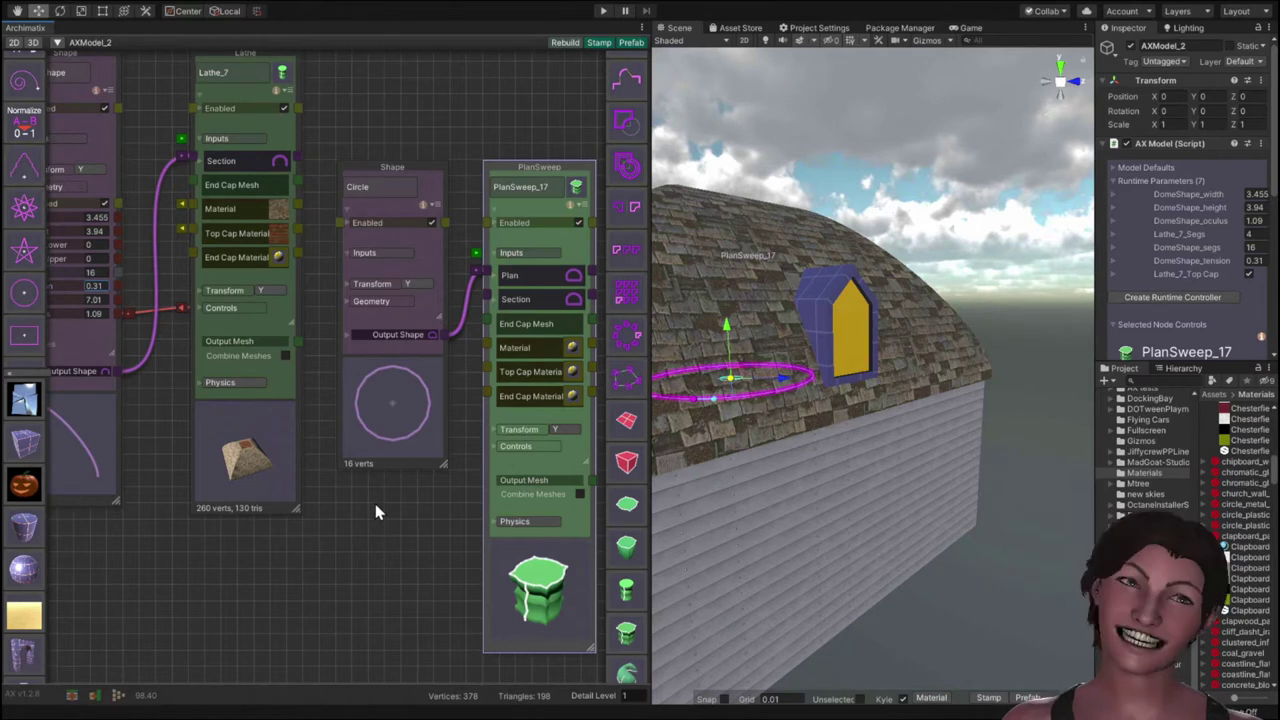
Step: Connect the DomeShape's output shape to the PlanSweep's Section input as well, and view the whole dome
{"action": "left_click", "coordinate": [113, 371]}
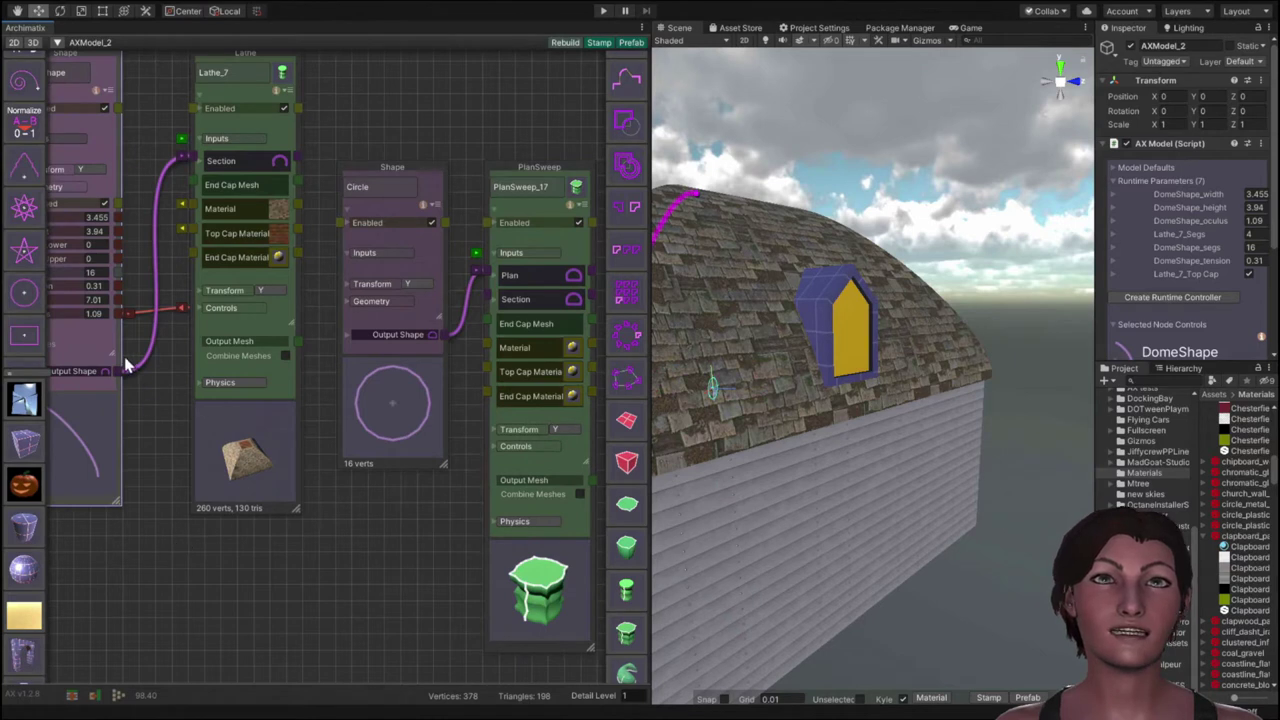
{"action": "left_click_drag", "start_coordinate": [118, 376], "coordinate": [490, 304]}
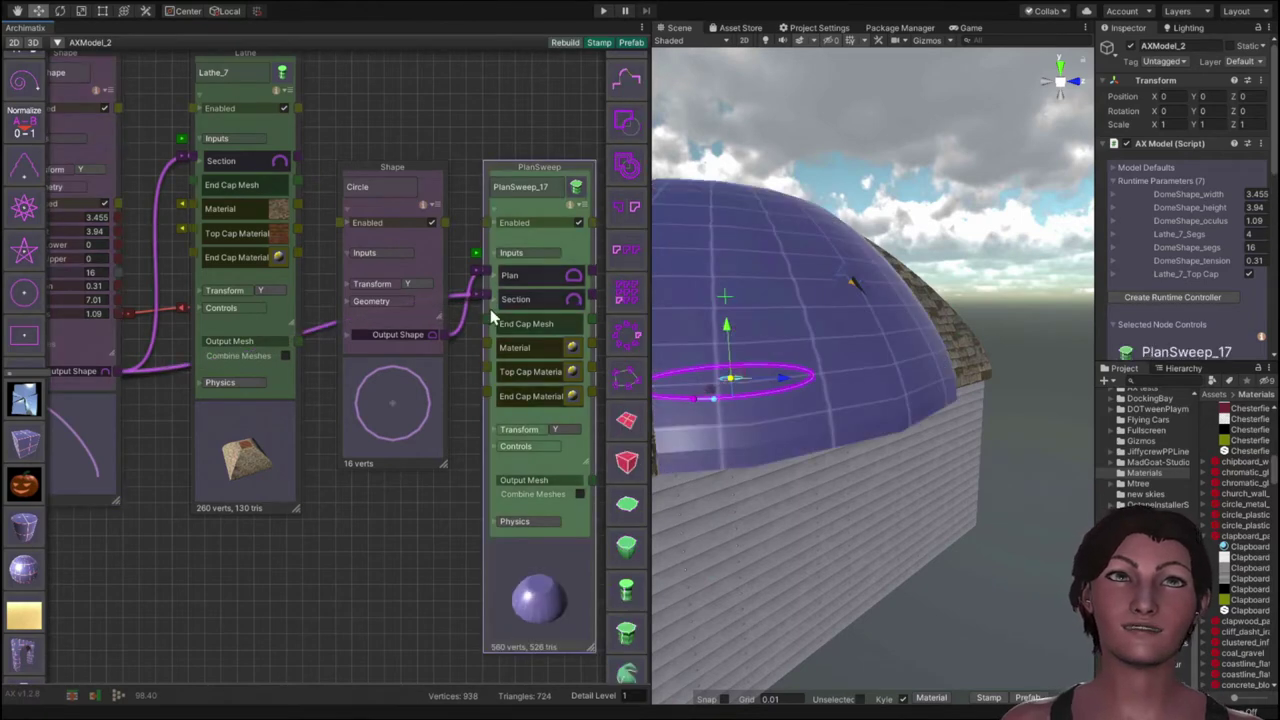
{"action": "scroll", "coordinate": [738, 489], "scroll_direction": "down", "scroll_amount": 5}
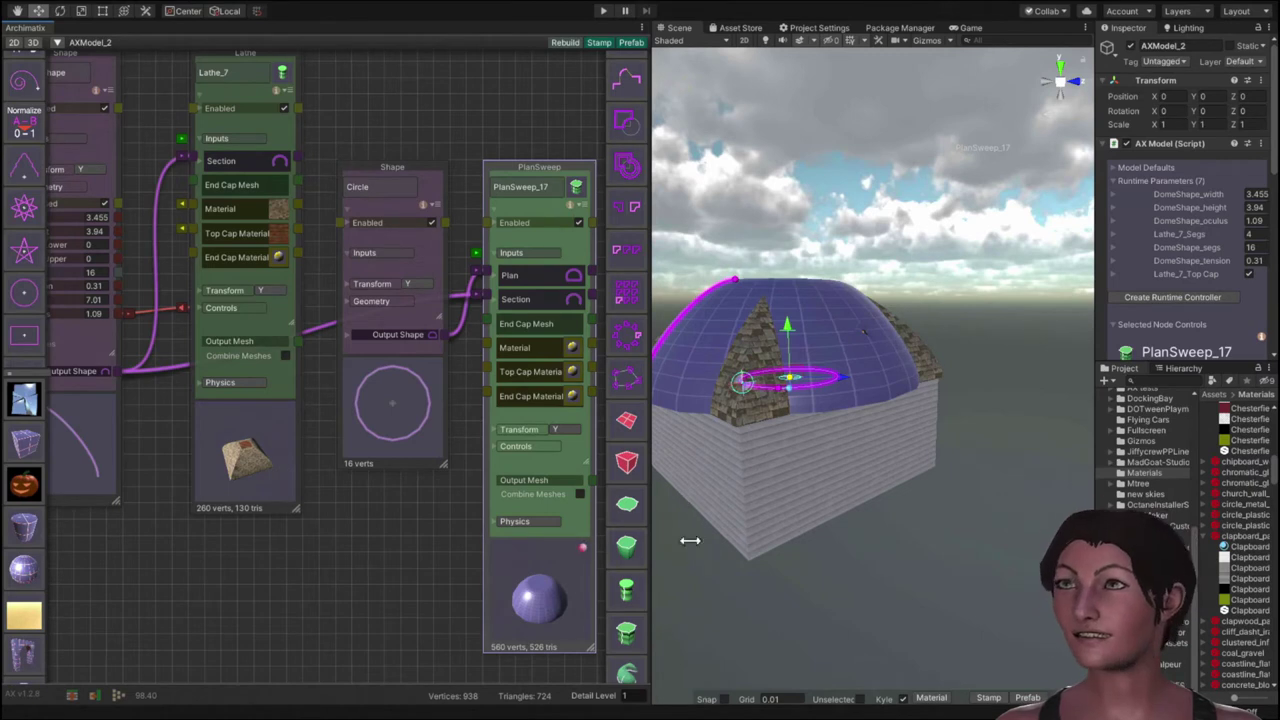
{"action": "left_click", "coordinate": [884, 523]}
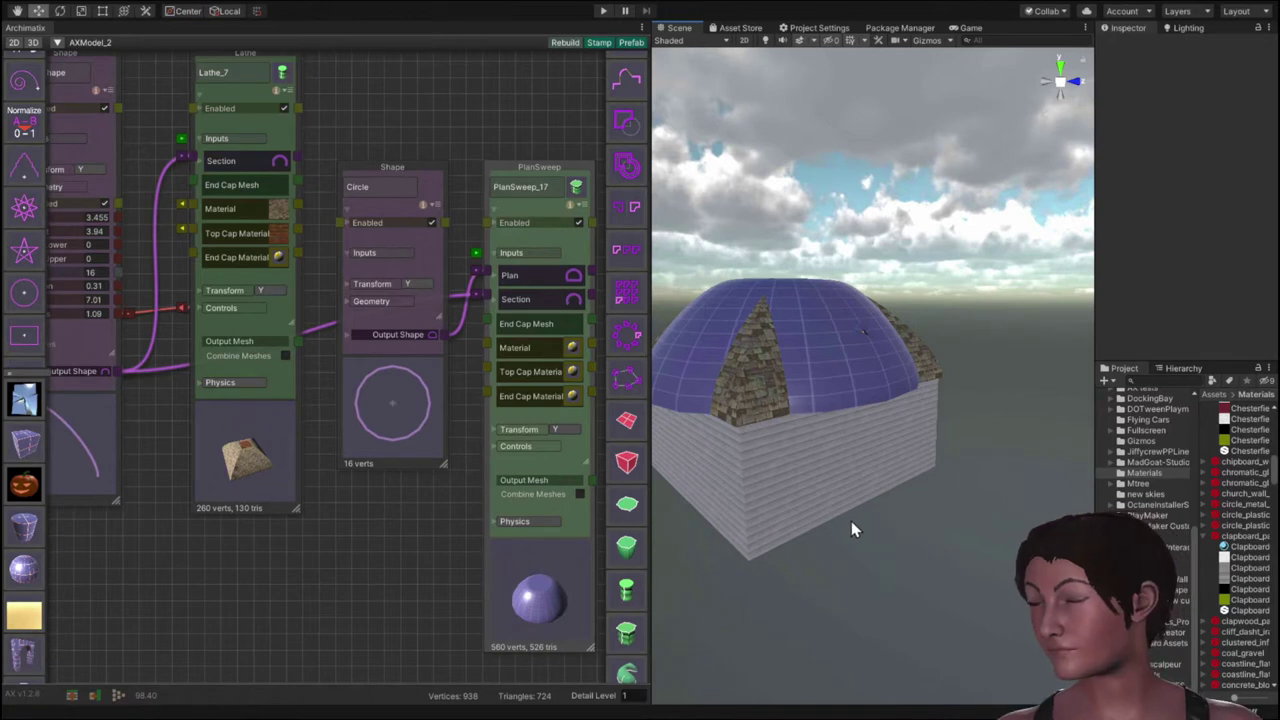
Step: Disable the Extrude_16 node that forms the clapboard walls beneath the roof
{"action": "left_click_drag", "start_coordinate": [926, 474], "coordinate": [886, 643], "text": "alt"}
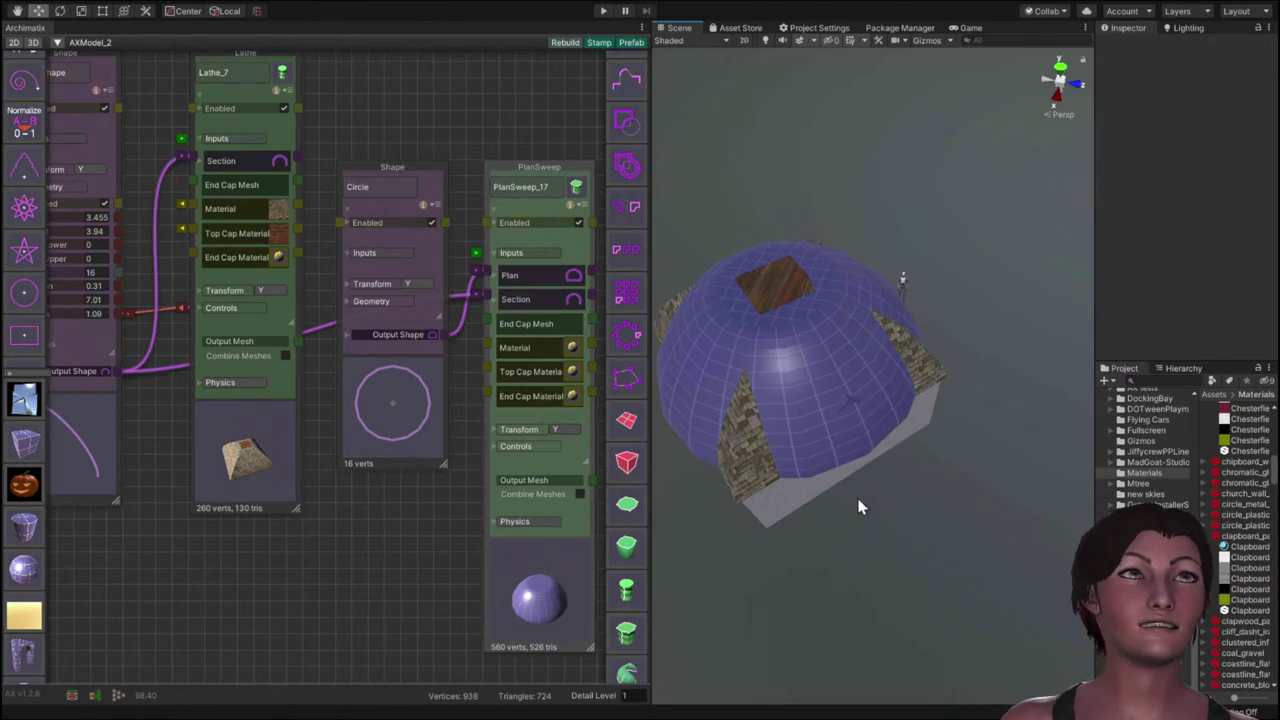
{"action": "middle_click_drag", "start_coordinate": [391, 606], "coordinate": [200, 63]}
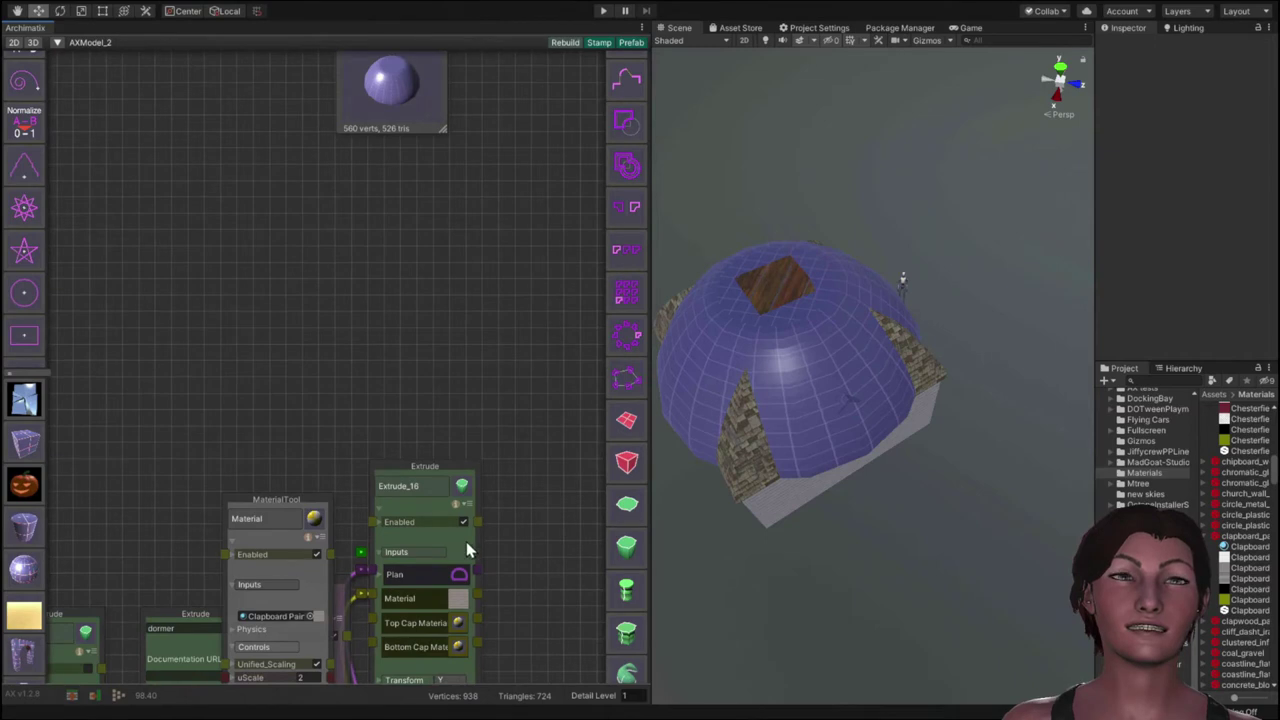
{"action": "left_click", "coordinate": [466, 521]}
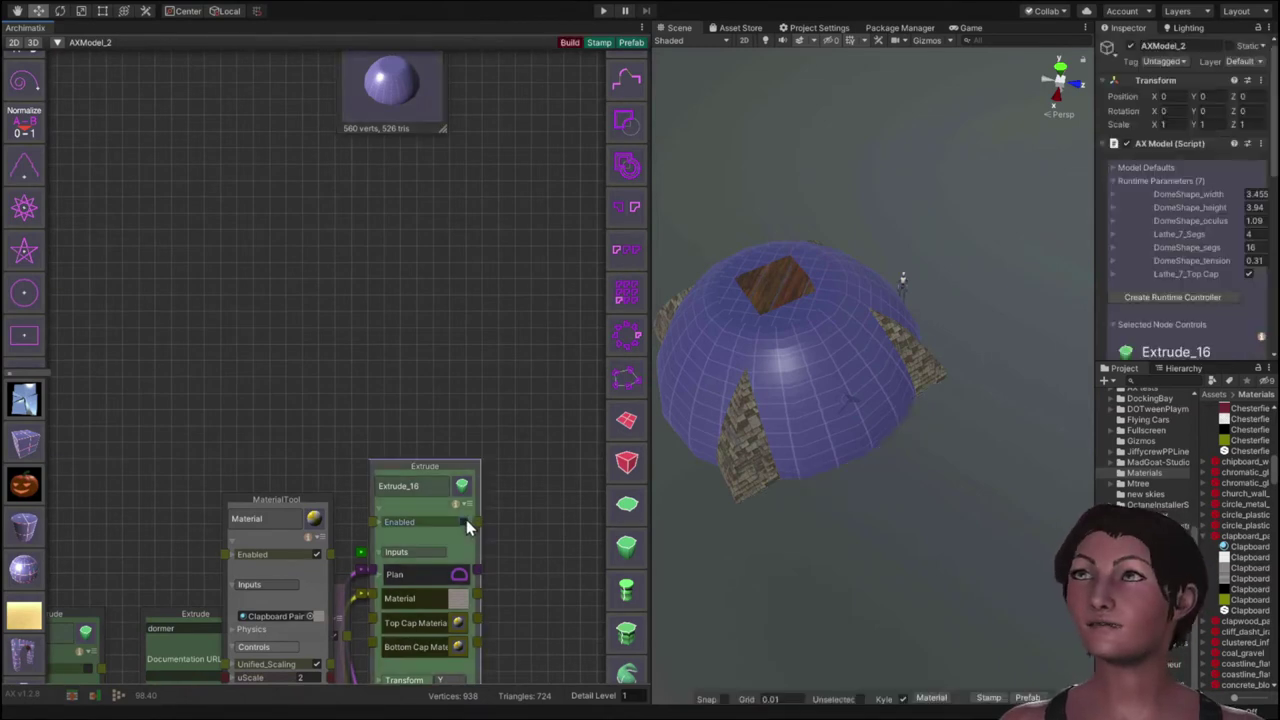
Step: Connect the Lathe_7 roof's Material and TopCapMaterial nodes to the matching material inputs of the PlanSweep
{"action": "scroll", "coordinate": [327, 320], "scroll_direction": "up", "scroll_amount": 10}
{"action": "scroll", "coordinate": [400, 509], "scroll_direction": "left", "scroll_amount": 3}
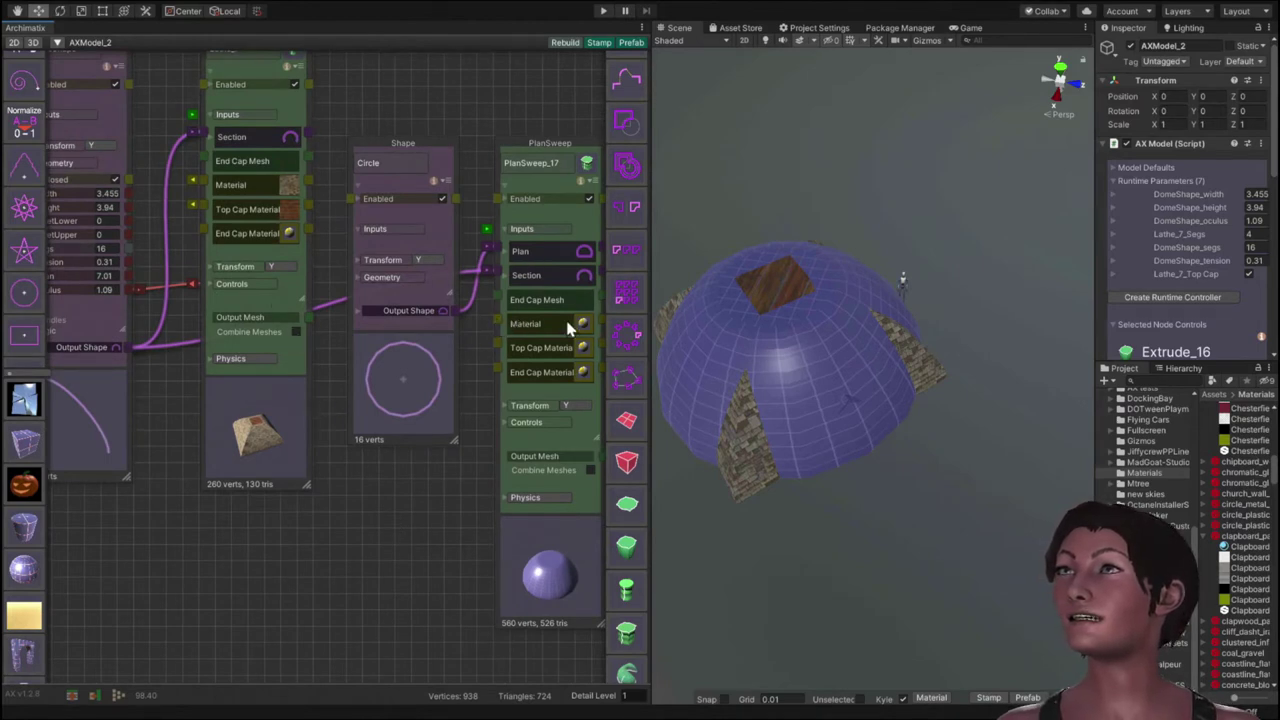
{"action": "left_click", "coordinate": [192, 181]}
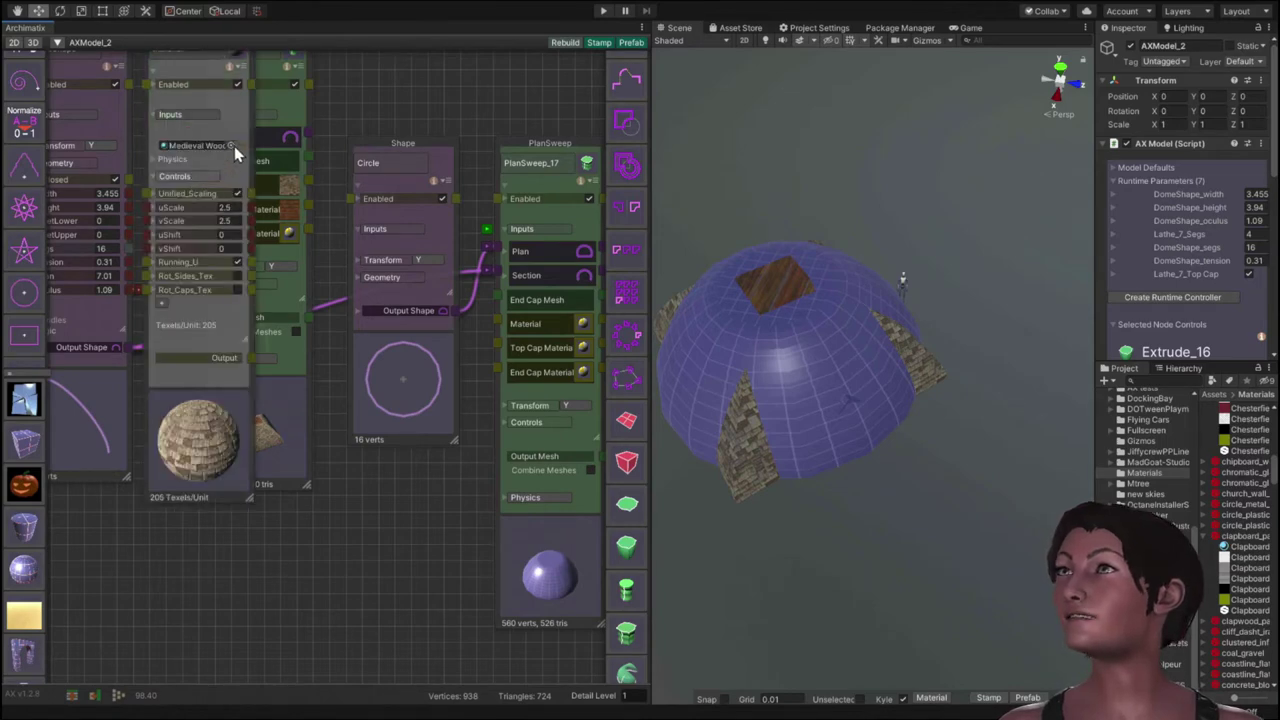
{"action": "left_click_drag", "start_coordinate": [248, 357], "coordinate": [497, 323]}
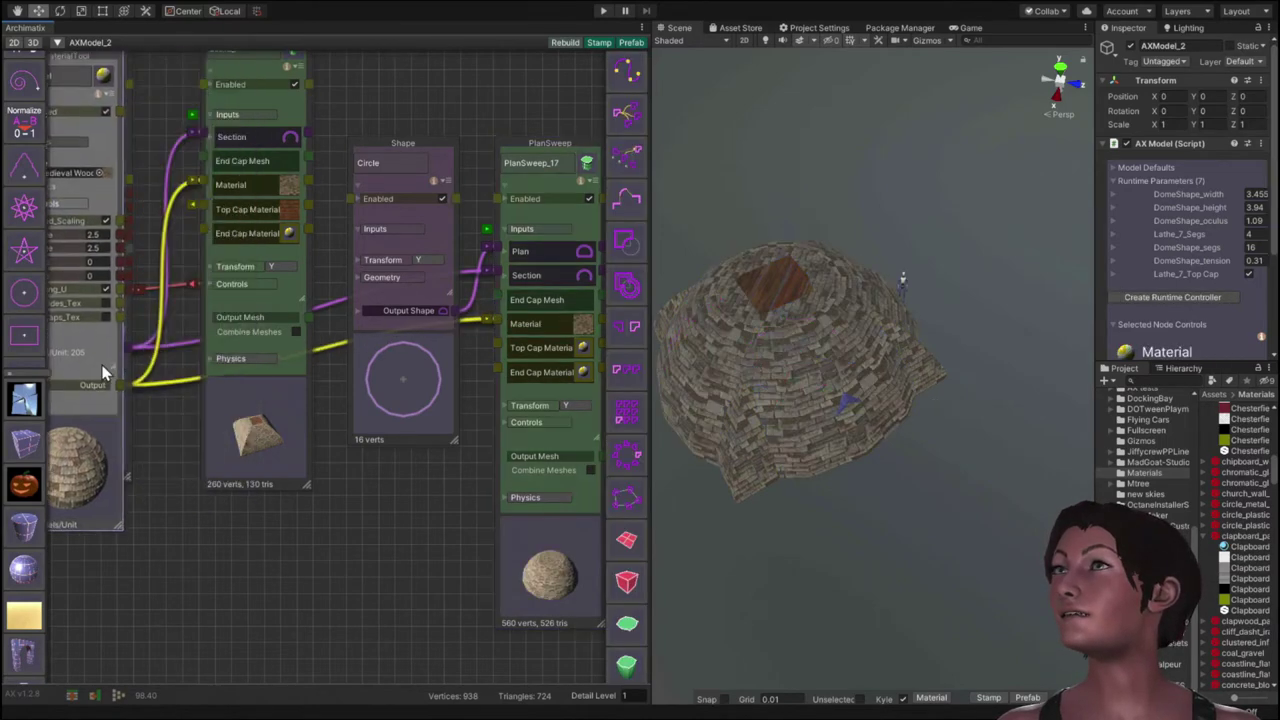
{"action": "left_click", "coordinate": [208, 209]}
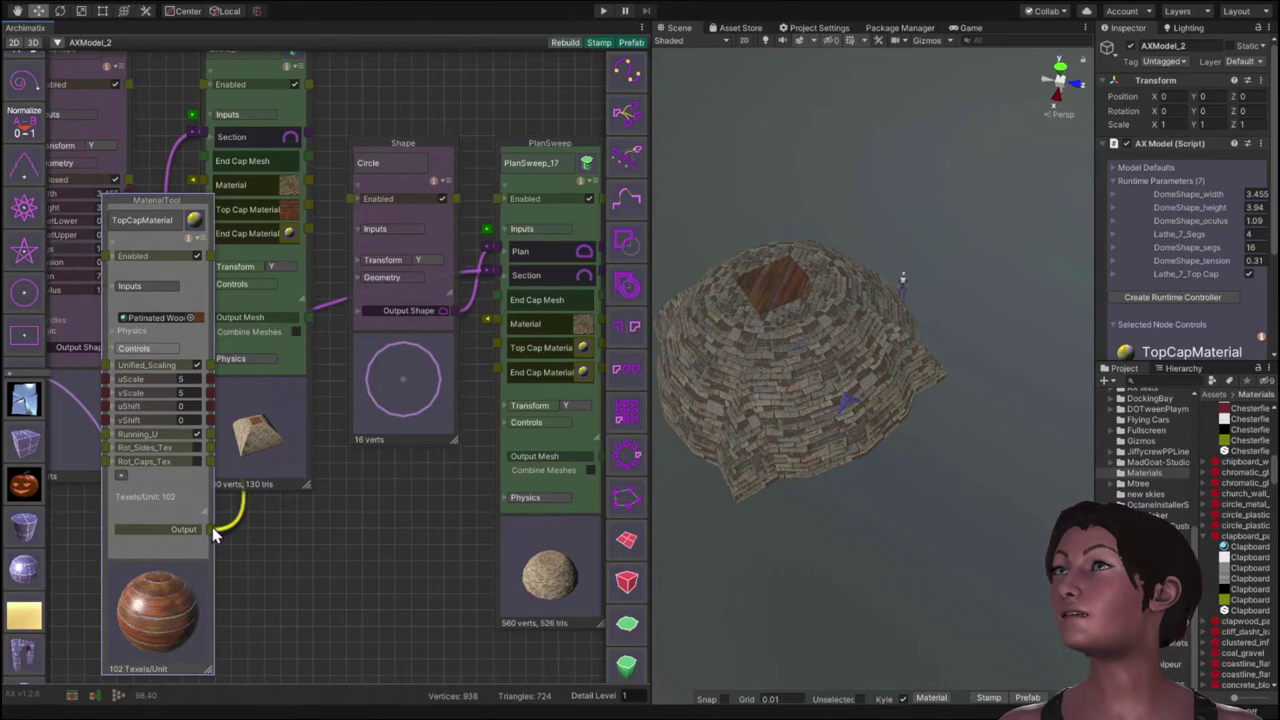
{"action": "left_click_drag", "start_coordinate": [213, 532], "coordinate": [497, 347]}
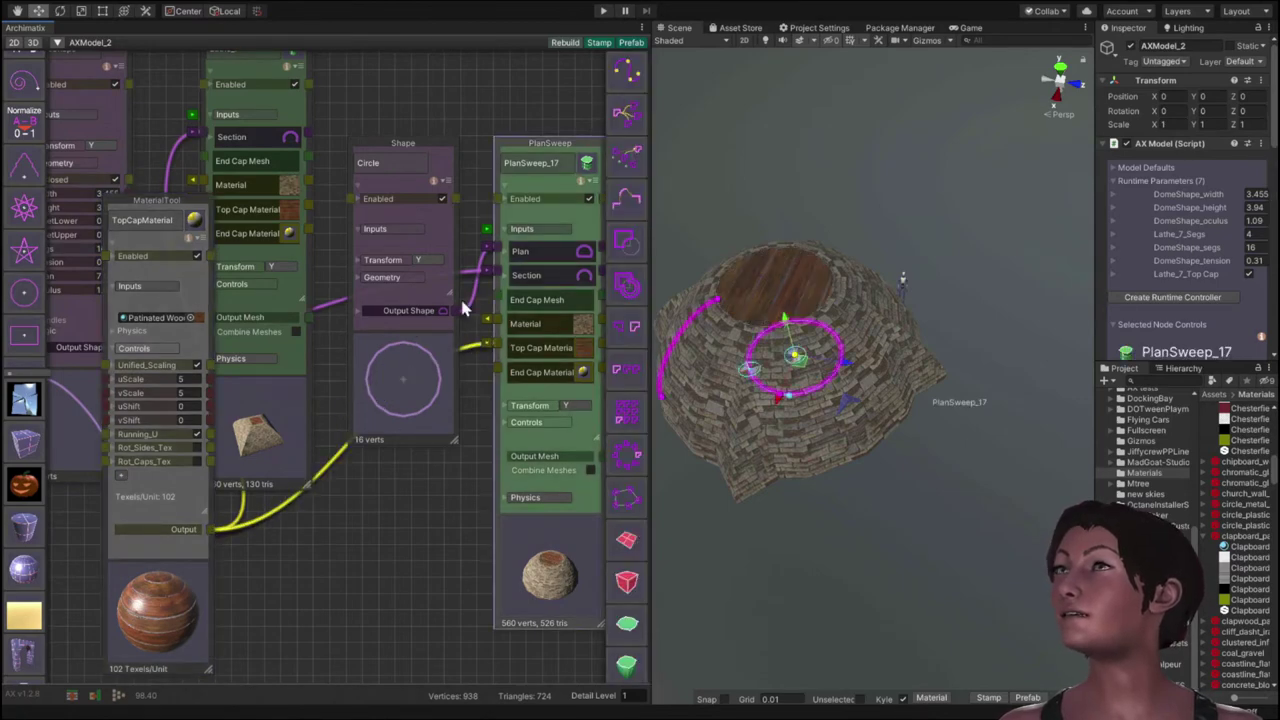
{"action": "left_click", "coordinate": [429, 534]}
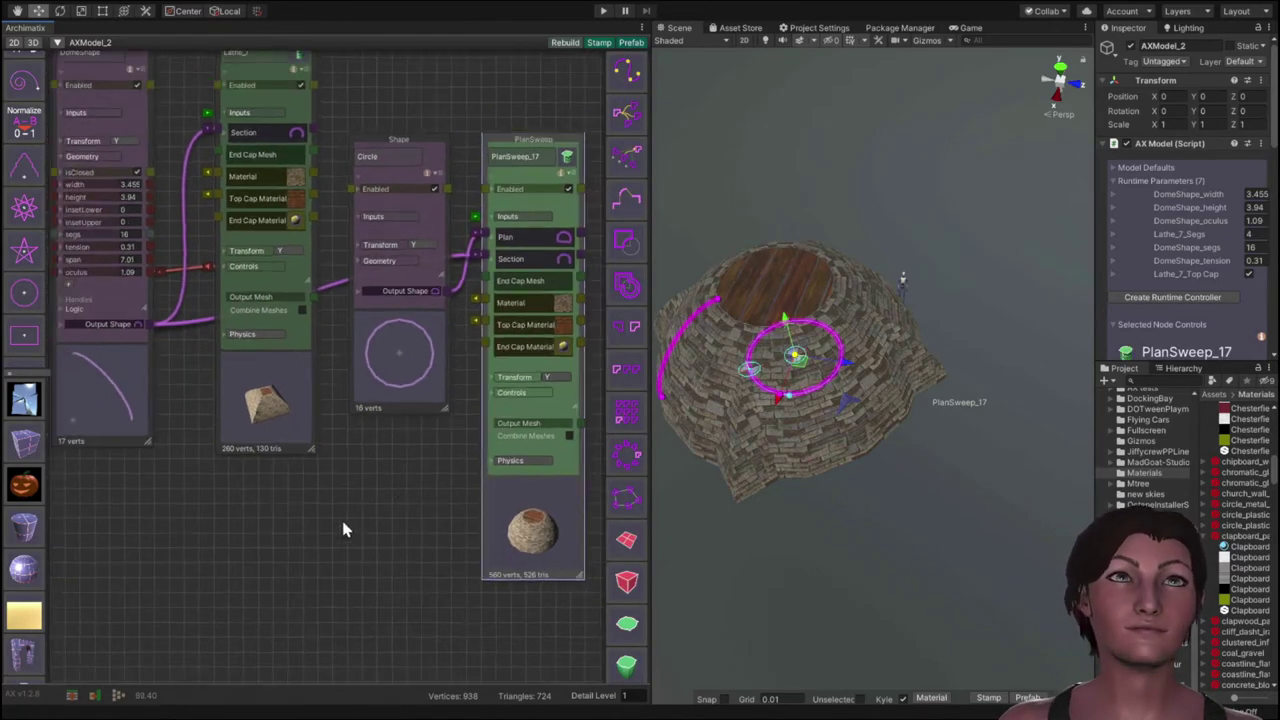
Step: Move the Circle node clear of the Lathe node and link the DomeShape's oculus parameter to the circle's radius
{"action": "left_click_drag", "start_coordinate": [432, 146], "coordinate": [430, 515]}
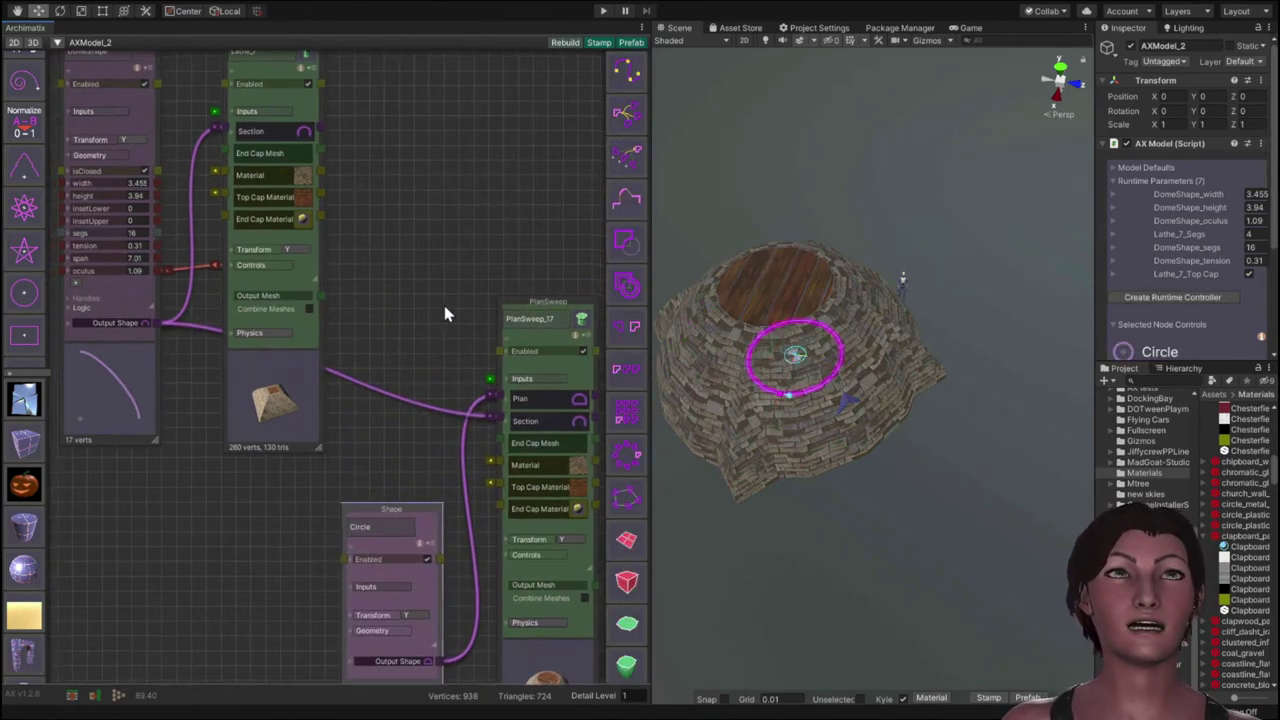
{"action": "left_click_drag", "start_coordinate": [444, 313], "coordinate": [410, 202]}
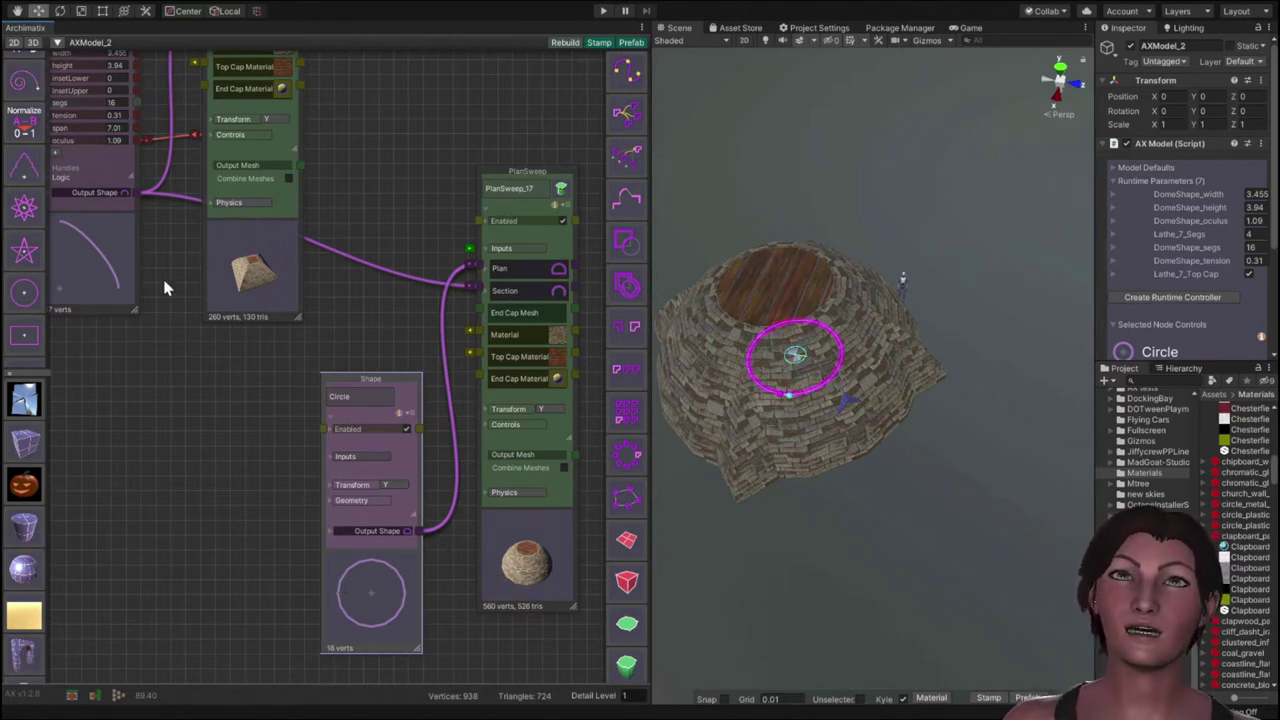
{"action": "left_click", "coordinate": [378, 504]}
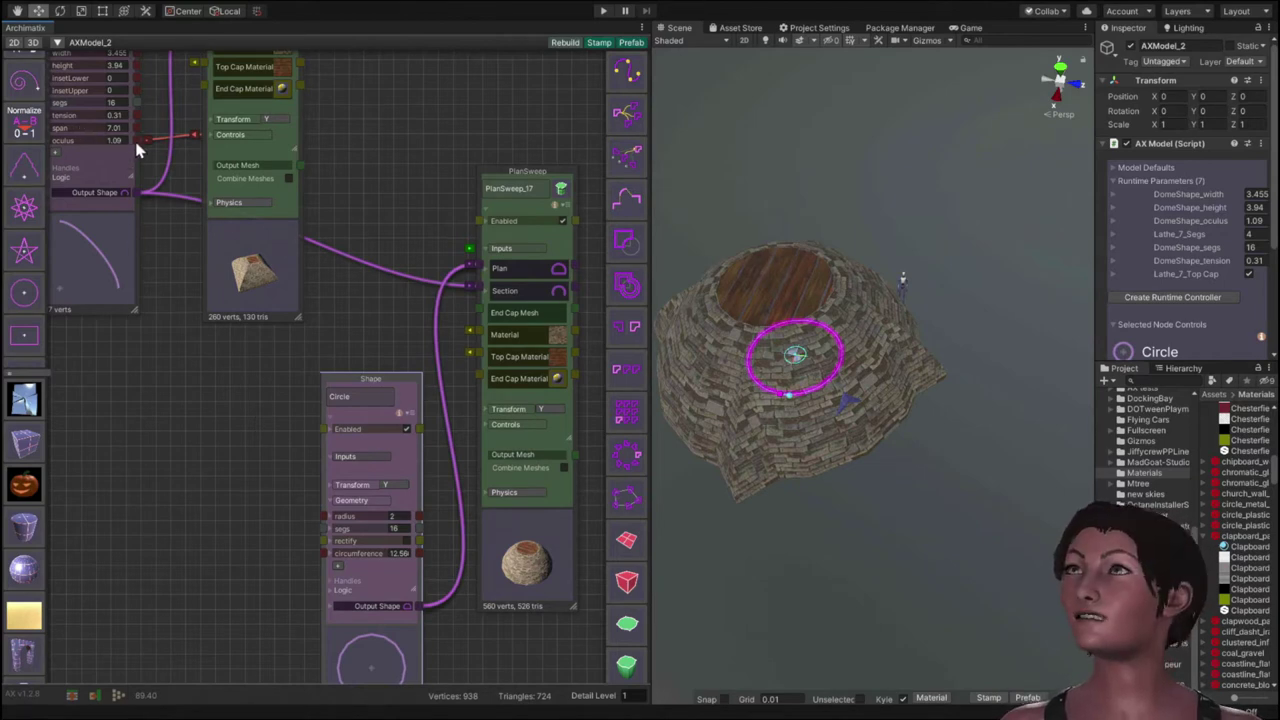
{"action": "left_click_drag", "start_coordinate": [138, 148], "coordinate": [323, 516]}
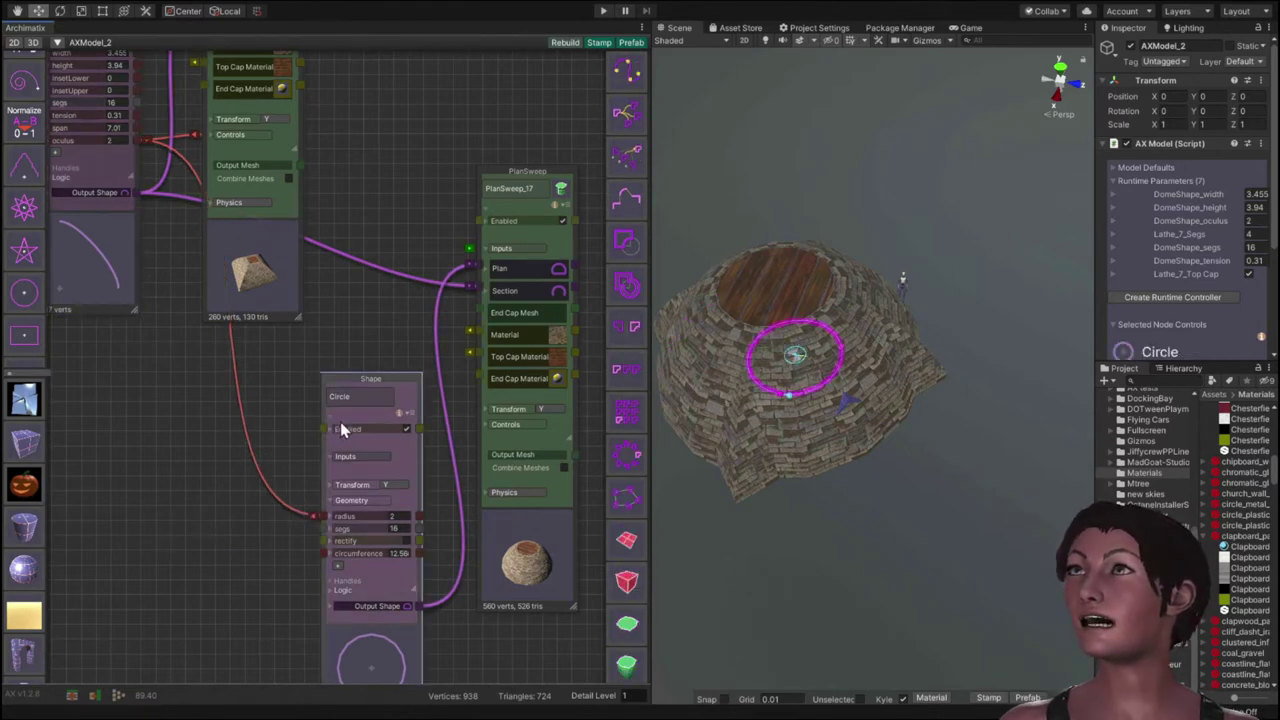
Step: Link the Lathe_7 Segs parameter to the circle's segs, and reduce the DomeShape's oculus to 1.28
{"action": "left_click", "coordinate": [245, 136]}
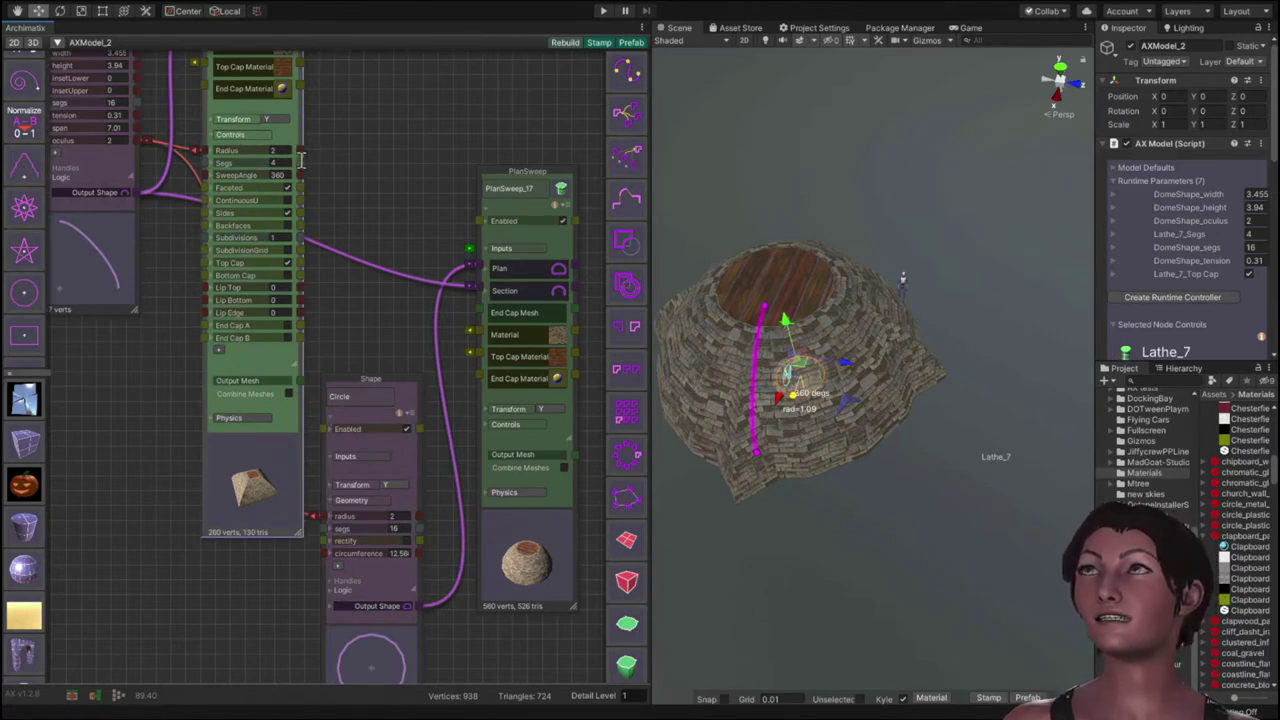
{"action": "left_click_drag", "start_coordinate": [297, 162], "coordinate": [326, 530]}
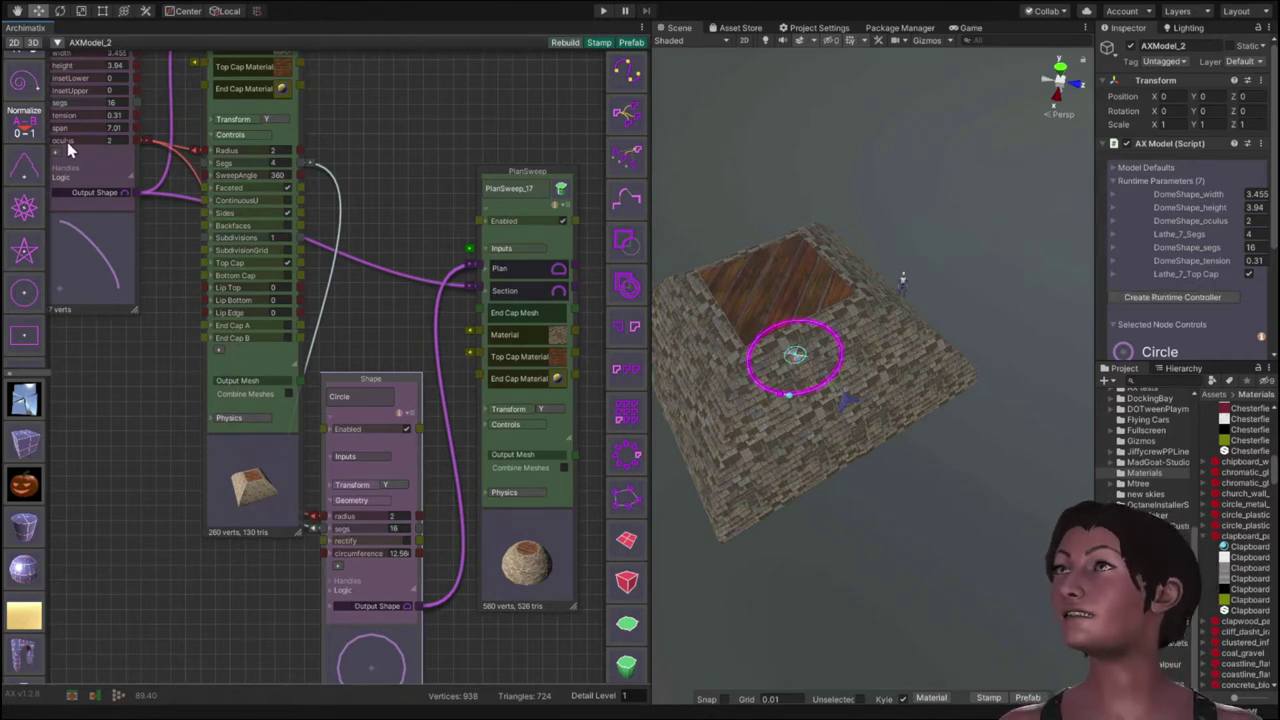
{"action": "left_click_drag", "start_coordinate": [64, 148], "coordinate": [45, 152]}
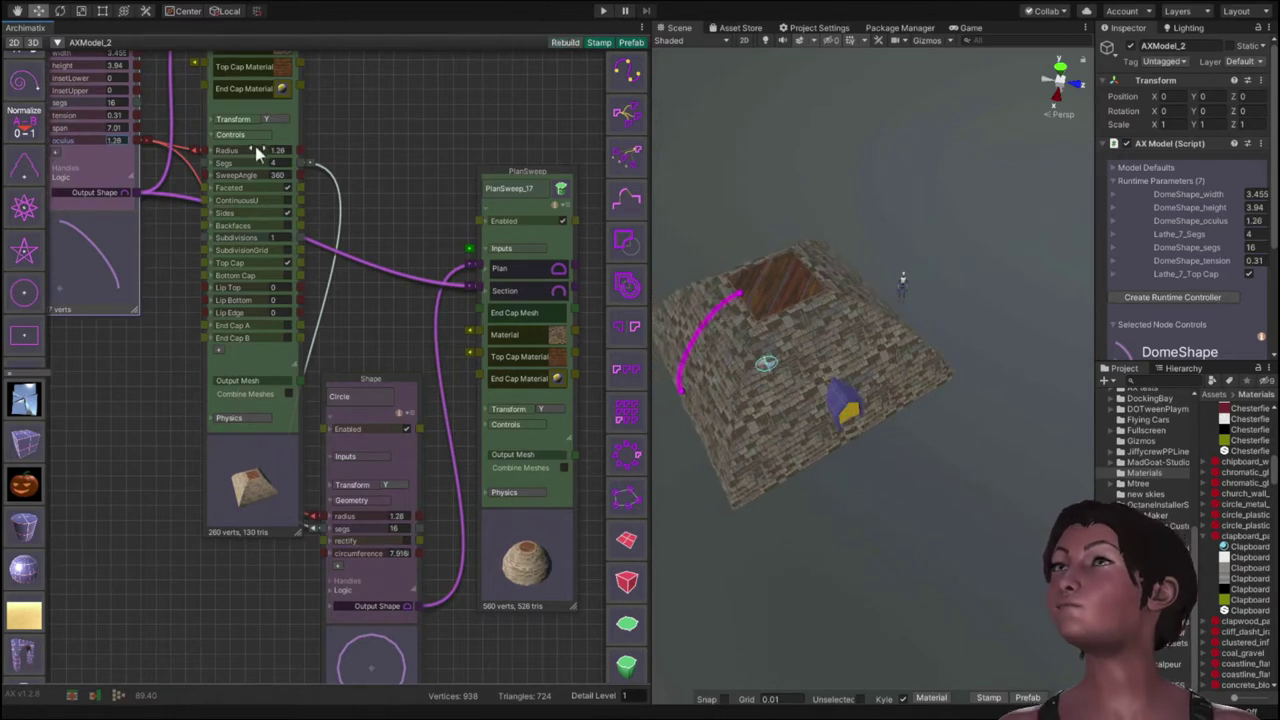
Step: Move the Lathe_7 roof away from the dome to about X -12.3, Z 6.136, and expand its control parameters
{"action": "left_click", "coordinate": [241, 118]}
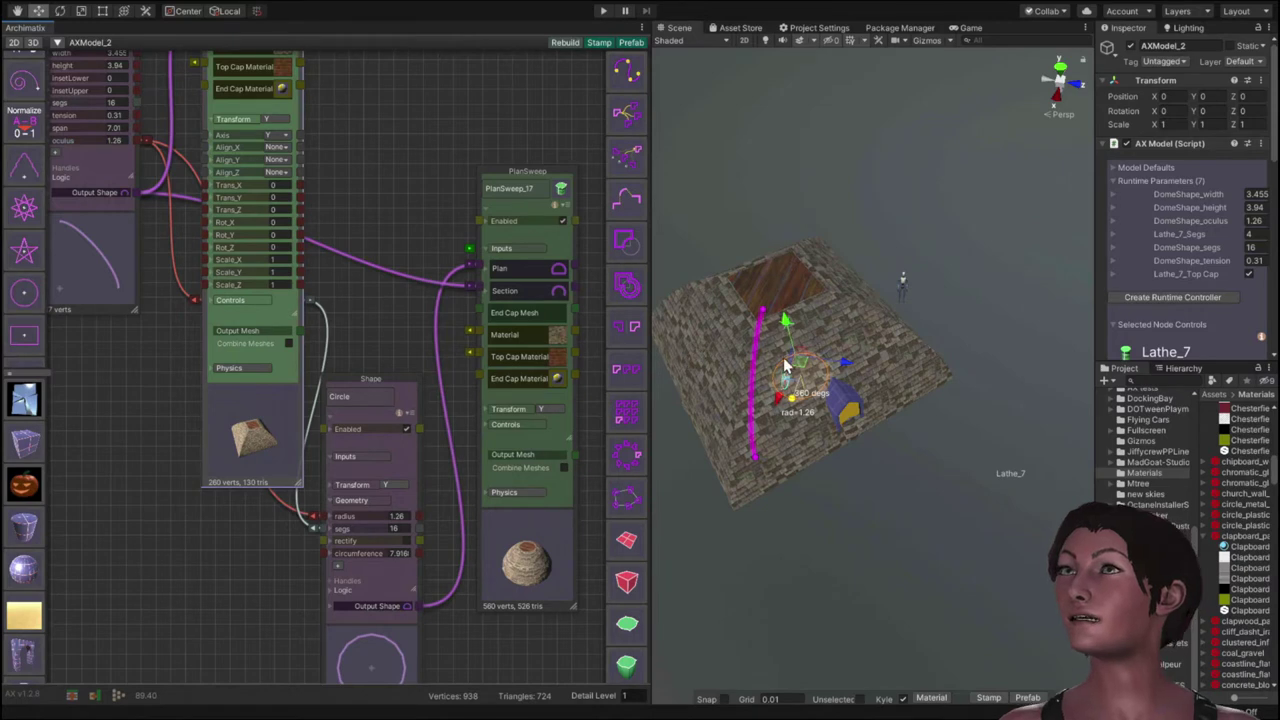
{"action": "left_click_drag", "start_coordinate": [804, 371], "coordinate": [958, 228]}
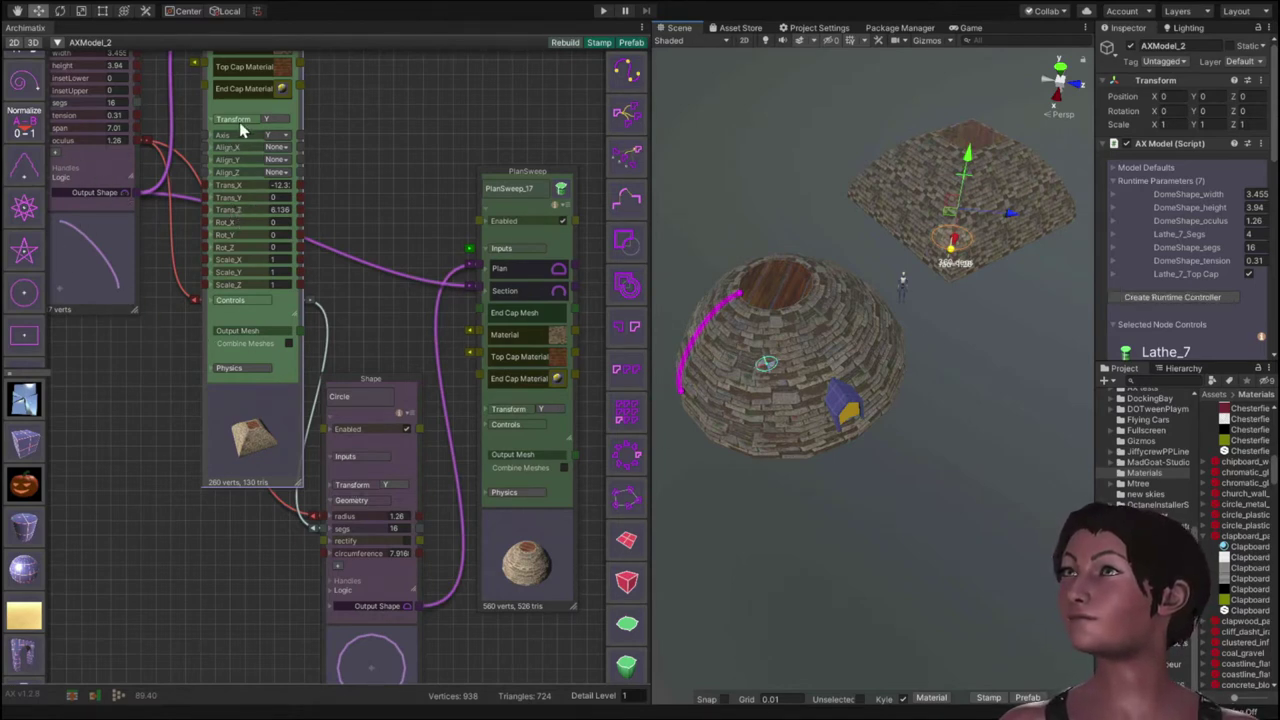
{"action": "left_click", "coordinate": [237, 304]}
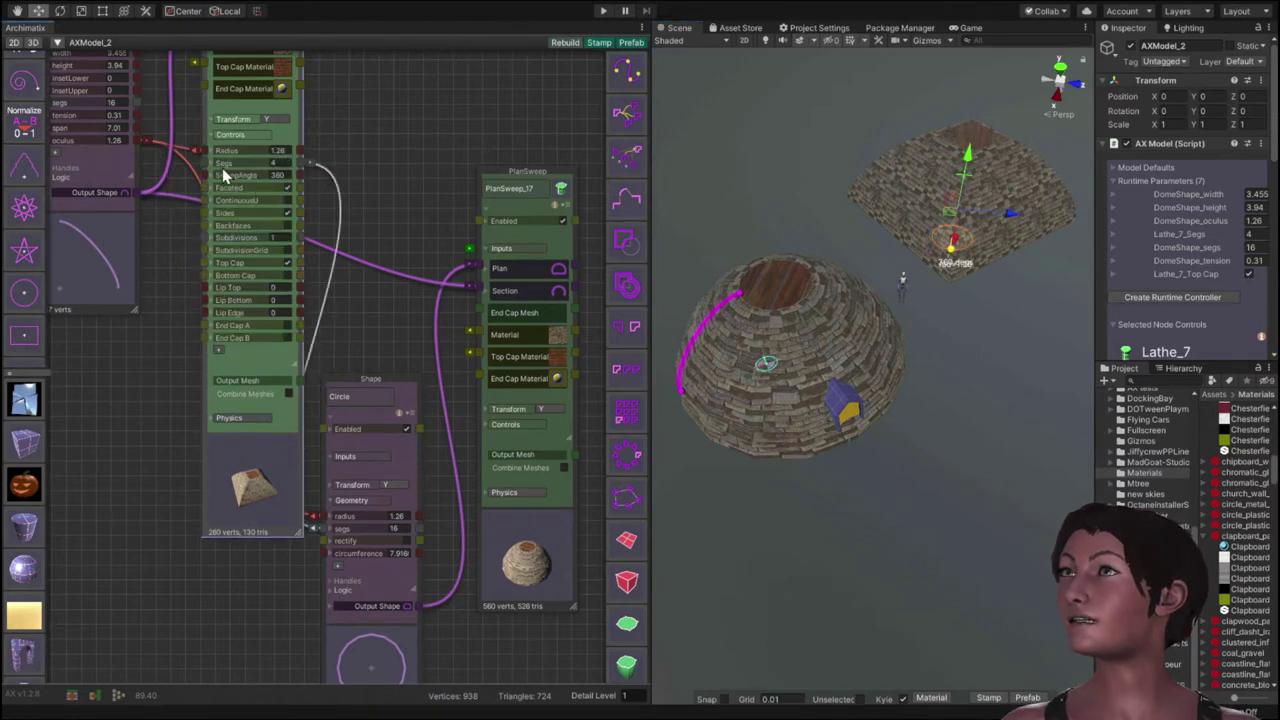
Step: Test the linked roofs with Segs at 4 and oculus at 0.01, and again with Segs at 60 and oculus at 2.65
{"action": "left_click_drag", "start_coordinate": [228, 167], "coordinate": [230, 170]}
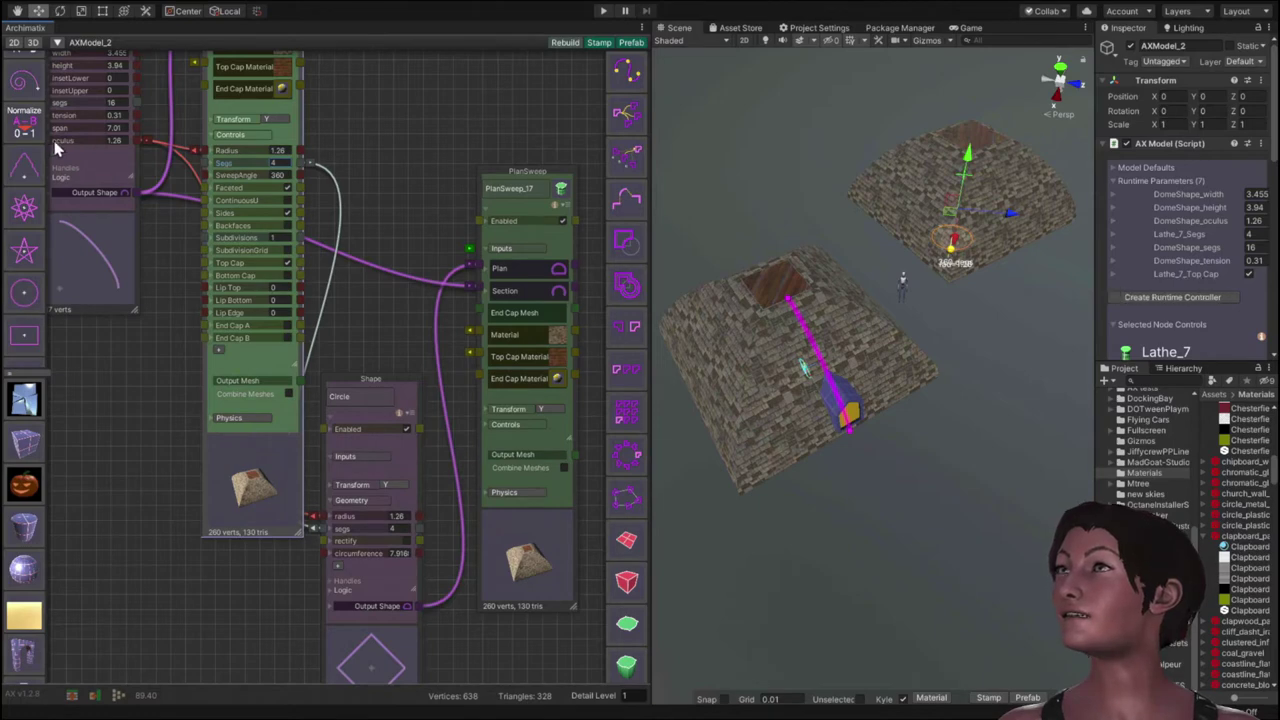
{"action": "left_click_drag", "start_coordinate": [62, 148], "coordinate": [28, 158]}
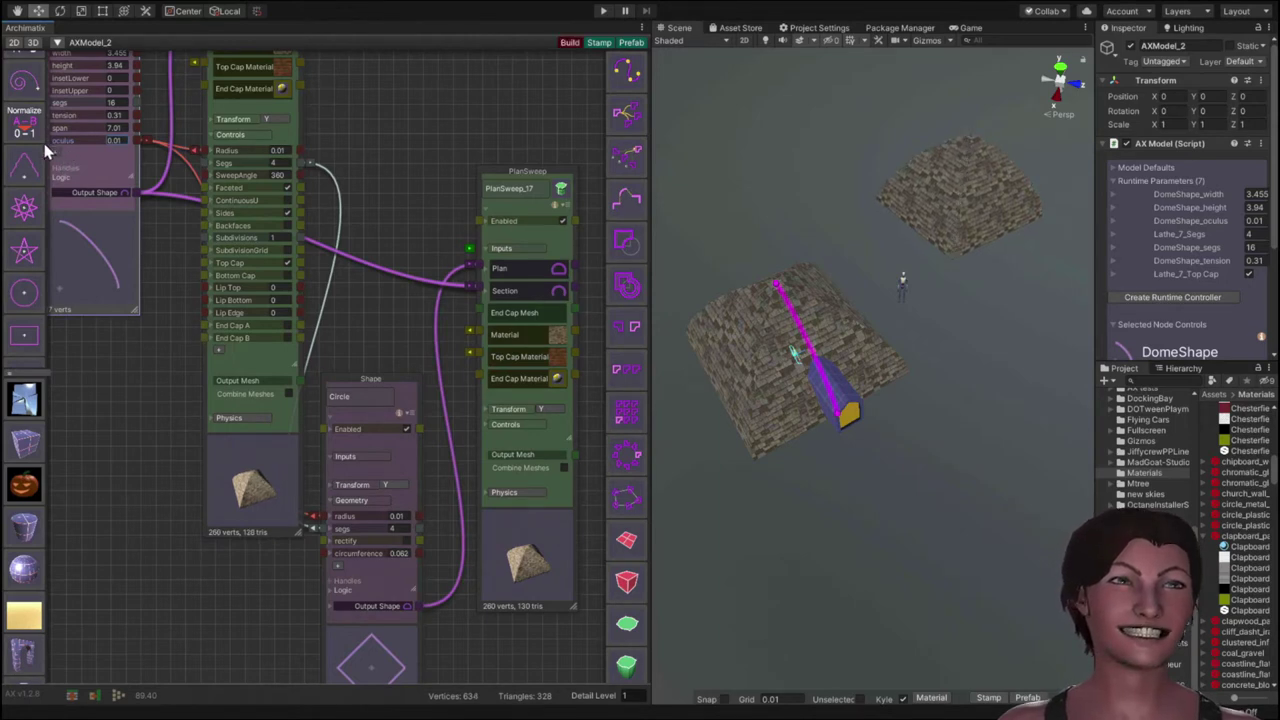
{"action": "mouse_move", "coordinate": [48, 143]}
{"action": "left_mouse_down"}
{"action": "mouse_move", "coordinate": [82, 146]}
{"action": "mouse_move", "coordinate": [47, 155]}
{"action": "left_mouse_up"}
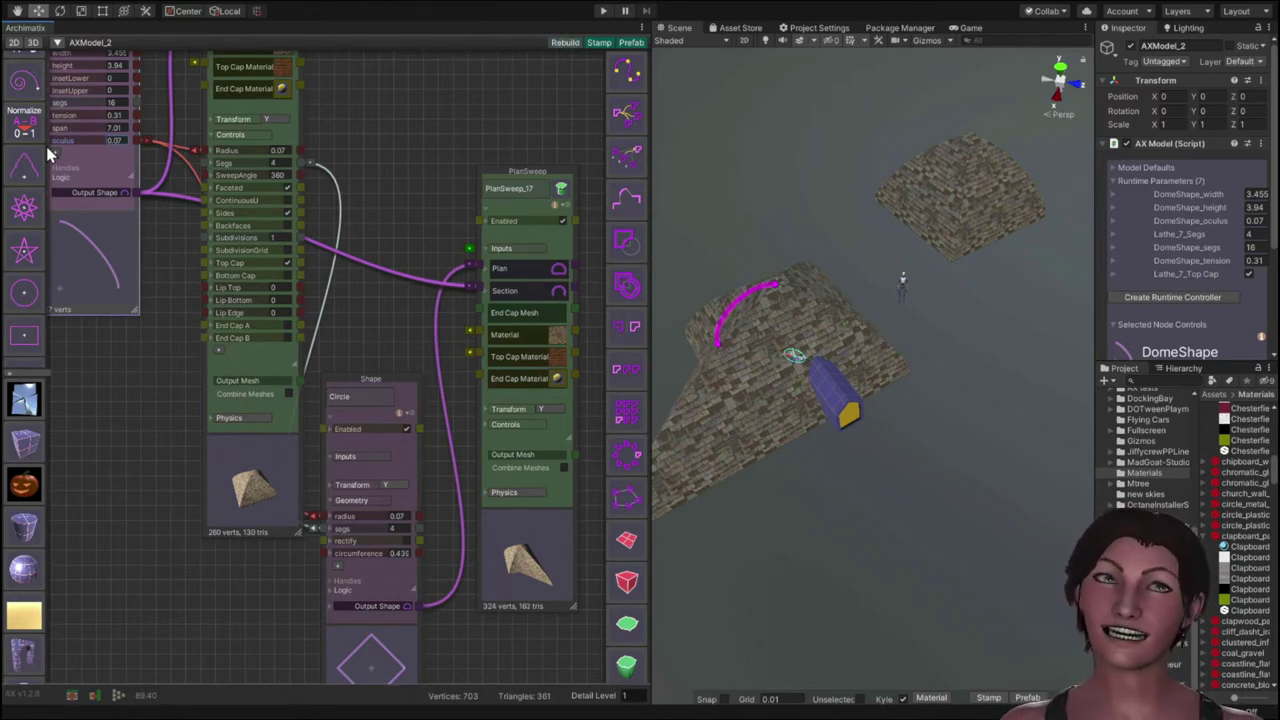
{"action": "left_click_drag", "start_coordinate": [47, 155], "coordinate": [366, 177]}
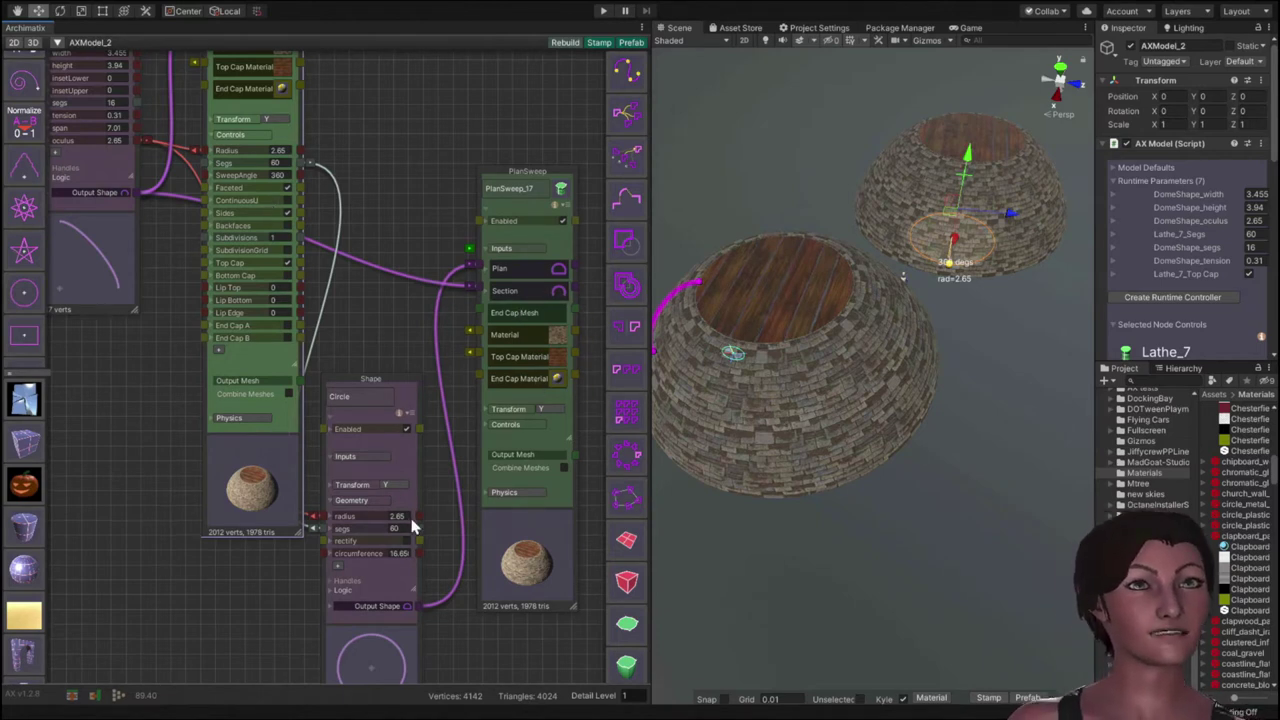
Step: Expand the PlanSweep's Plan input settings and lower its Break Geom|Norms value to the minimum
{"action": "left_click", "coordinate": [492, 272]}
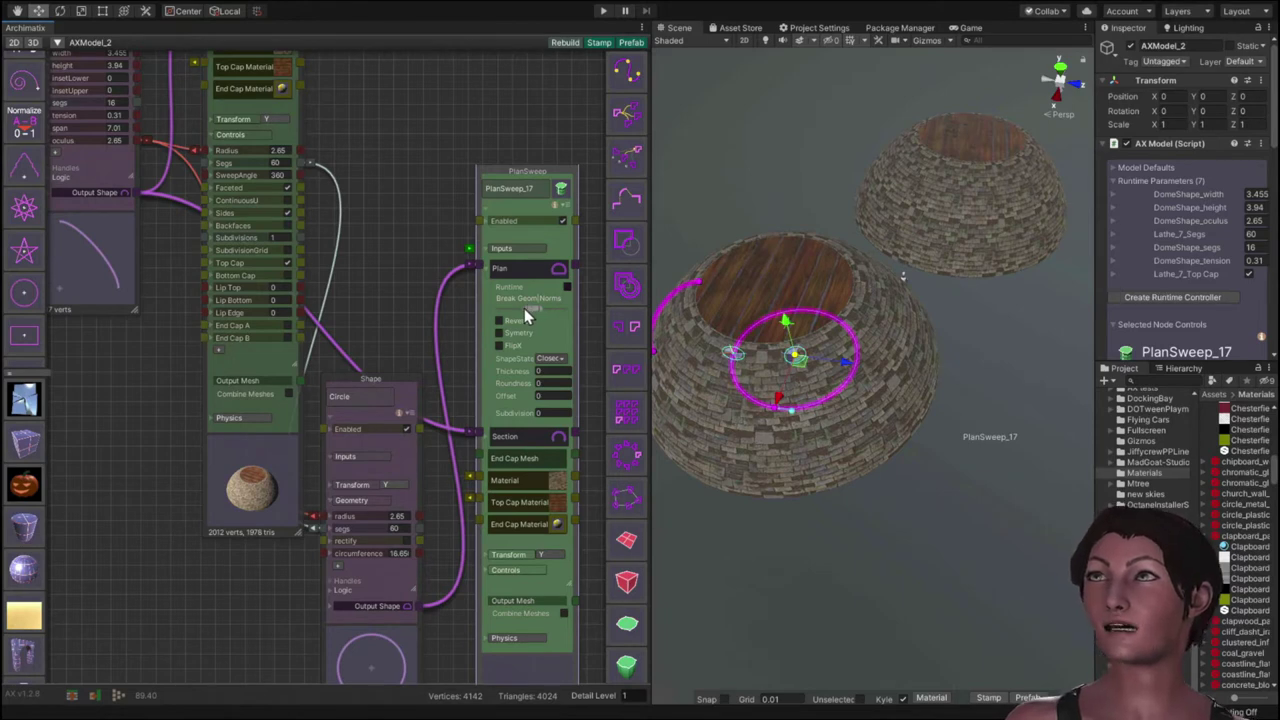
{"action": "left_click_drag", "start_coordinate": [527, 312], "coordinate": [494, 314]}
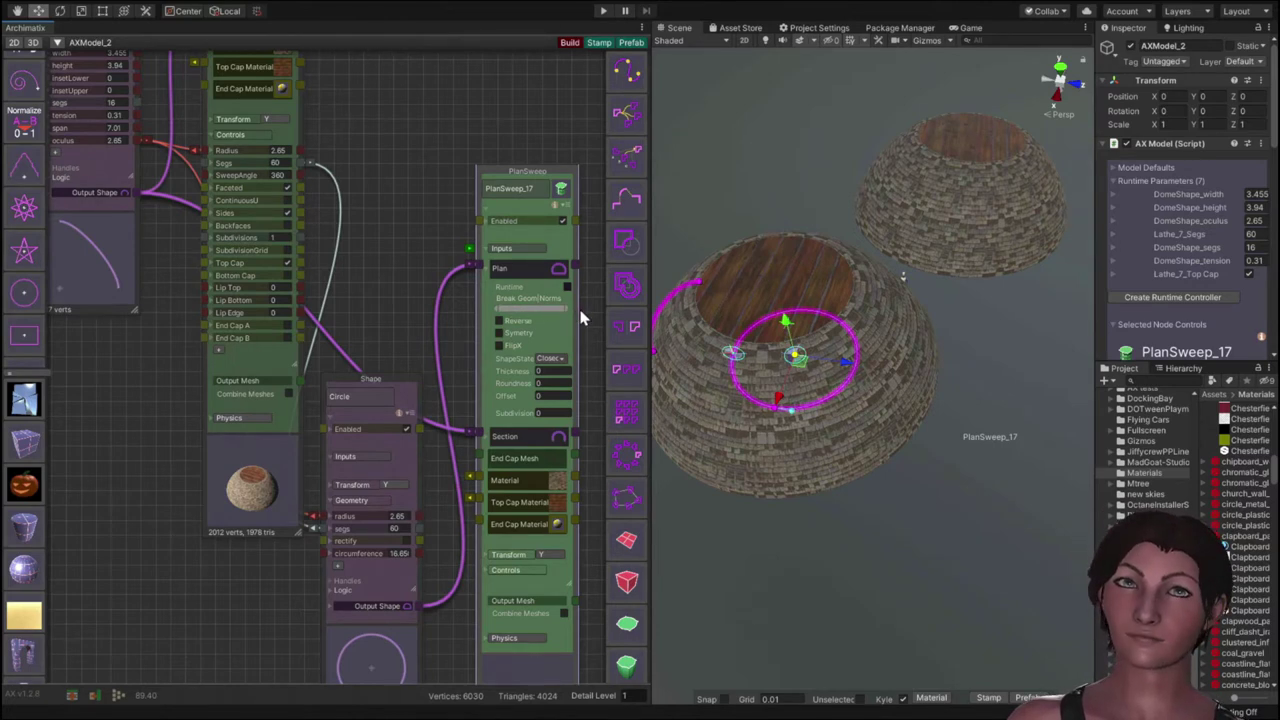
{"action": "mouse_move", "coordinate": [496, 309]}
{"action": "left_mouse_down"}
{"action": "mouse_move", "coordinate": [509, 309]}
{"action": "mouse_move", "coordinate": [491, 313]}
{"action": "mouse_move", "coordinate": [504, 326]}
{"action": "left_mouse_up"}
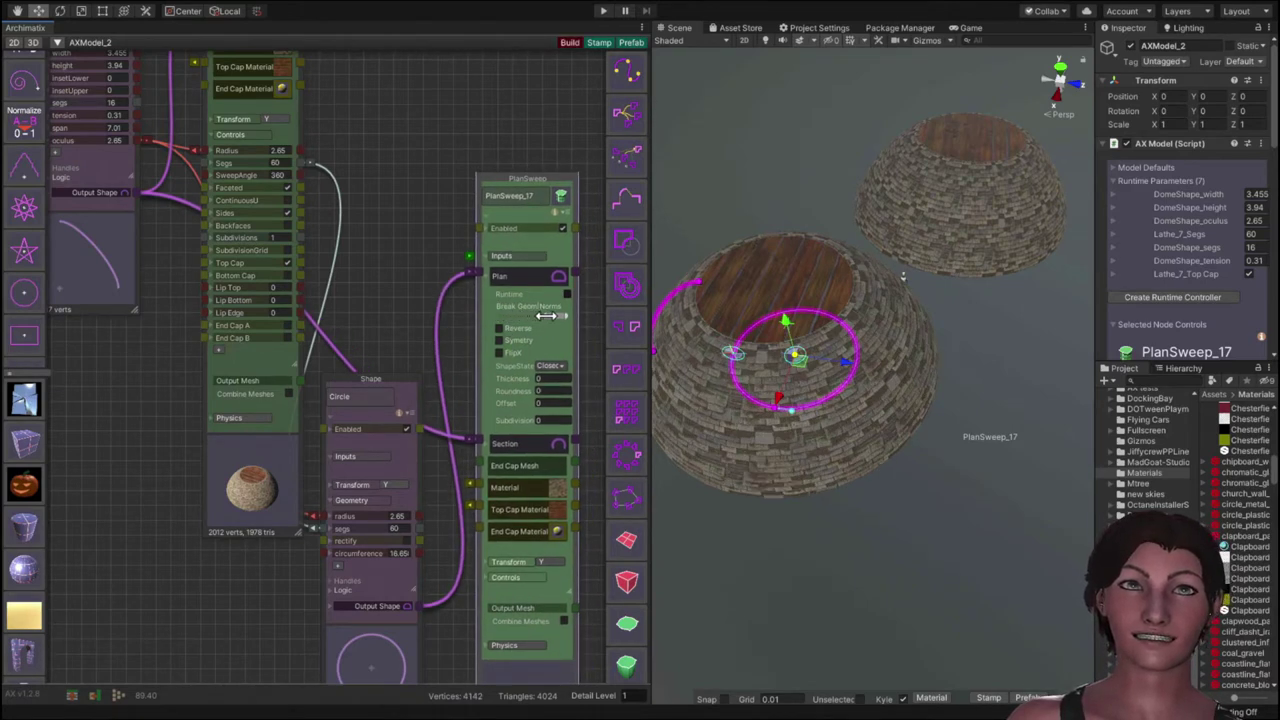
{"action": "left_click_drag", "start_coordinate": [544, 316], "coordinate": [486, 315]}
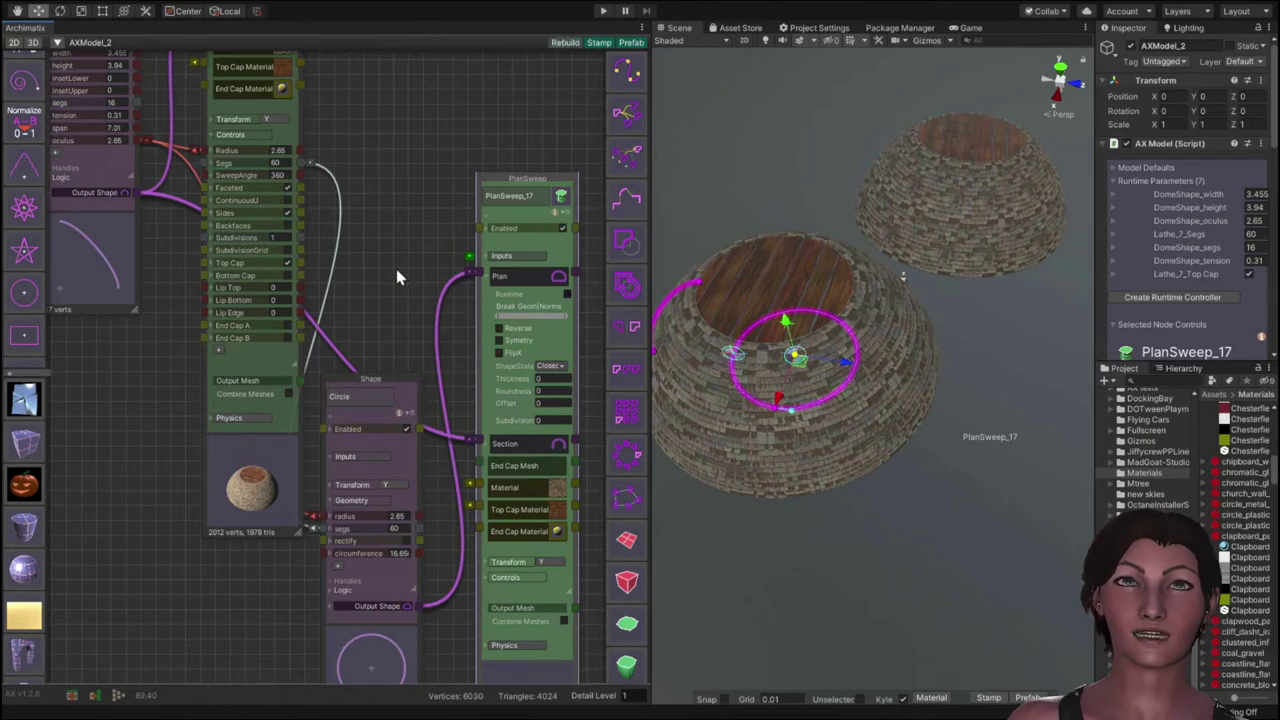
Step: Set the Lathe_7 Segs to 12 and reduce the DomeShape's oculus to 0.01
{"action": "left_click", "coordinate": [285, 163]}
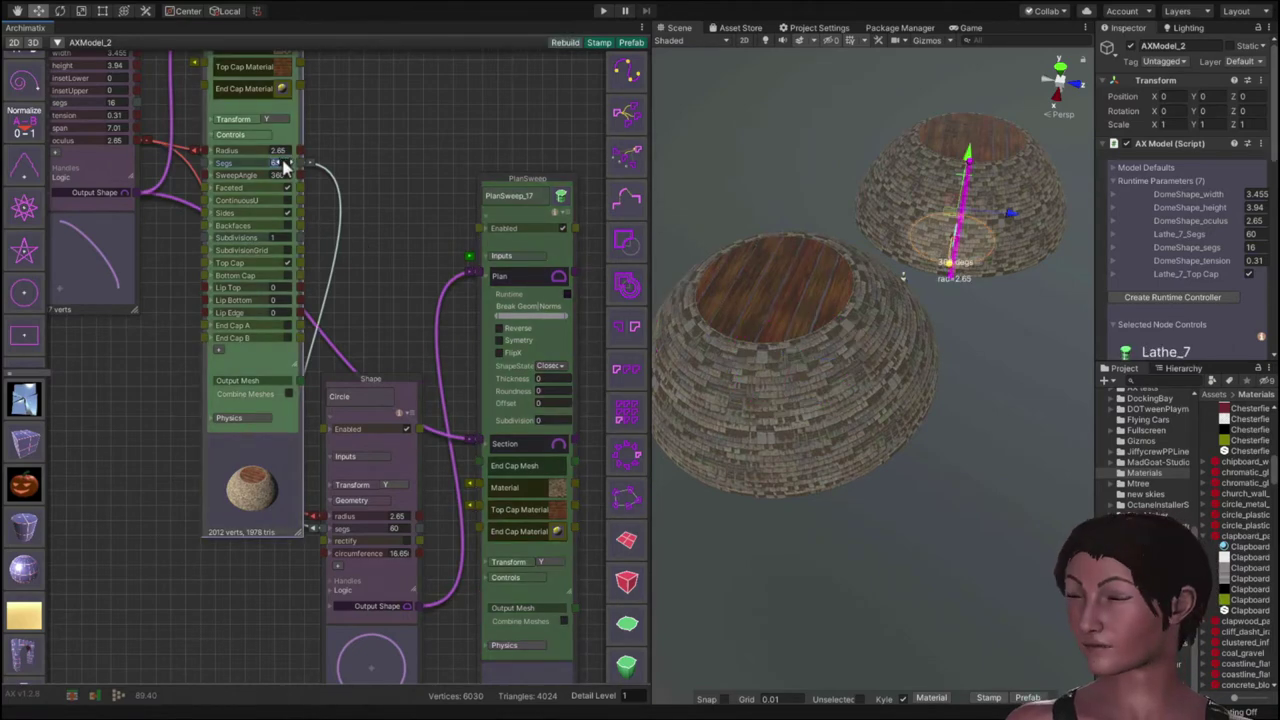
{"action": "type", "text": "12"}
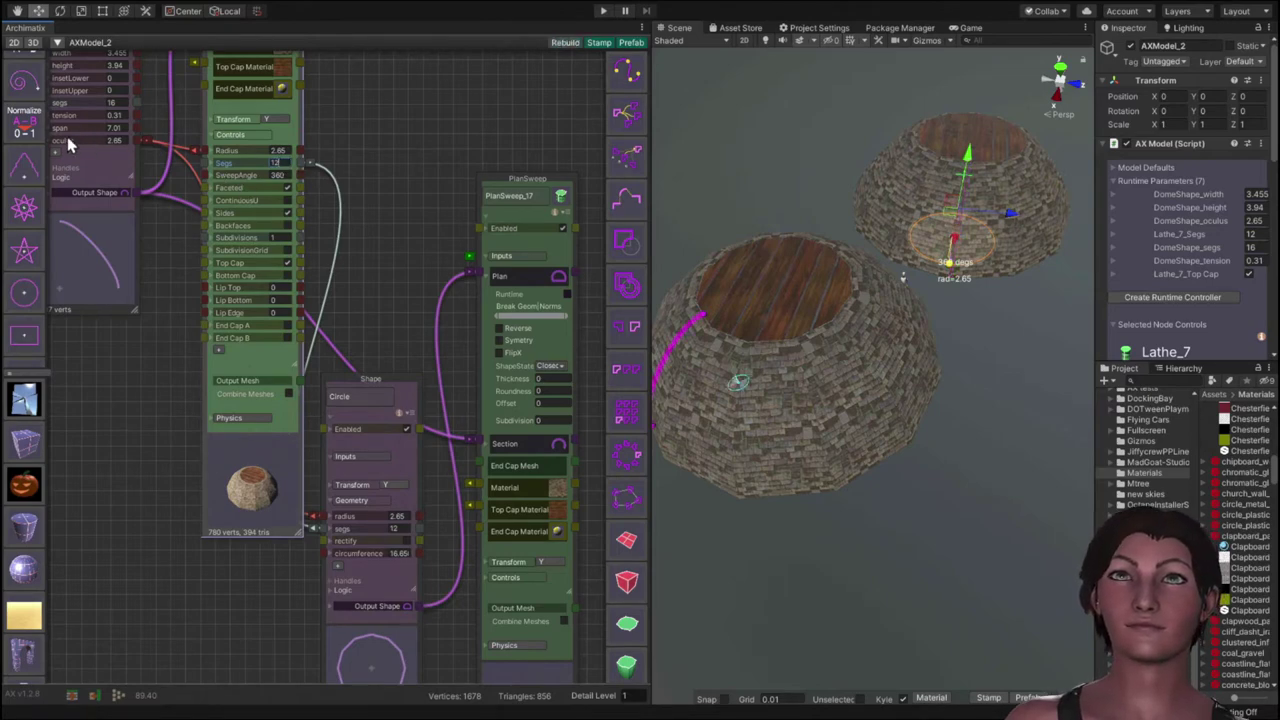
{"action": "left_click_drag", "start_coordinate": [62, 145], "coordinate": [30, 145]}
Step: Try a higher Break Geom|Norms value on the PlanSweep's Plan input and return it to the minimum
{"action": "left_click", "coordinate": [511, 308]}
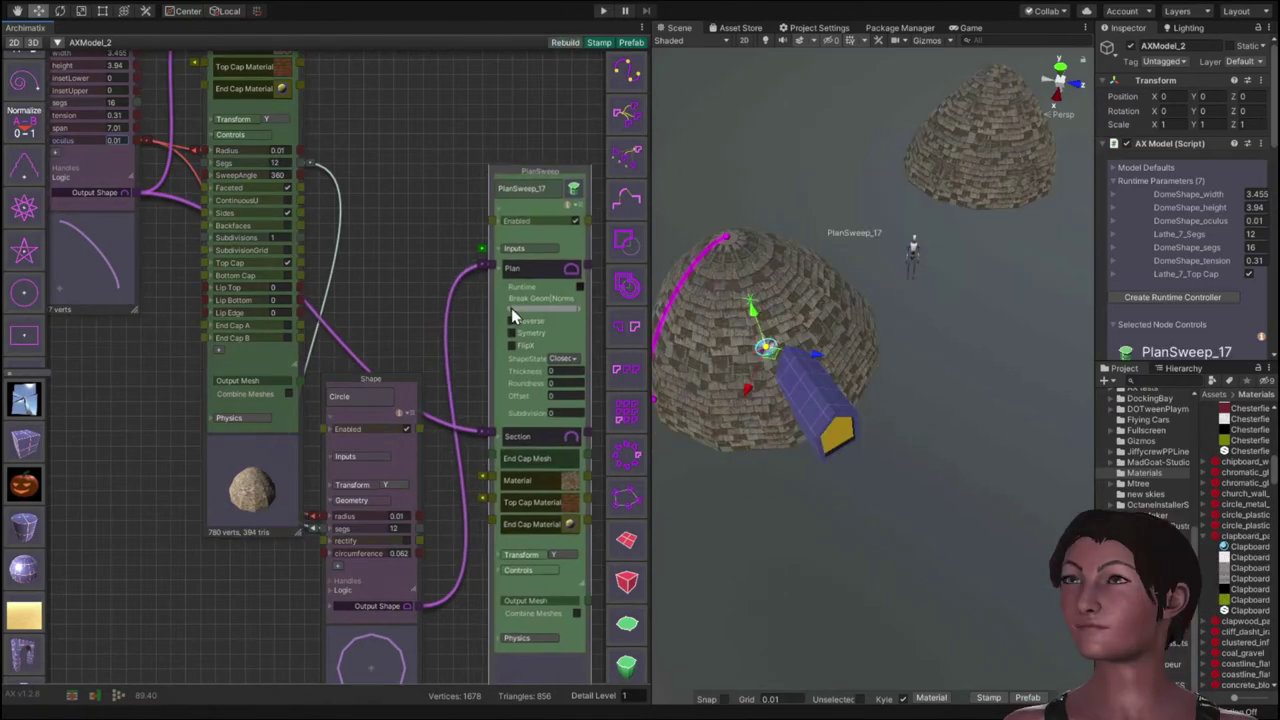
{"action": "mouse_move", "coordinate": [497, 309]}
{"action": "left_mouse_down"}
{"action": "mouse_move", "coordinate": [536, 308]}
{"action": "mouse_move", "coordinate": [496, 308]}
{"action": "mouse_move", "coordinate": [522, 311]}
{"action": "left_mouse_up"}
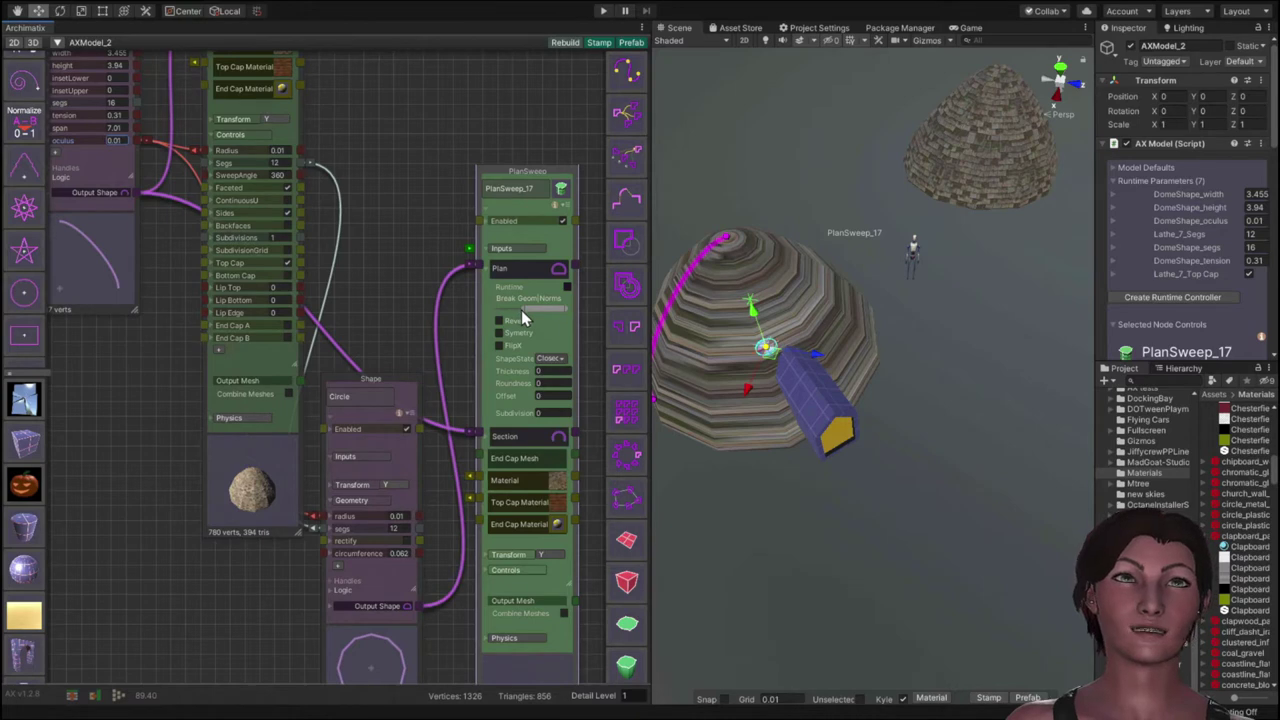
{"action": "mouse_move", "coordinate": [522, 308]}
{"action": "left_mouse_down"}
{"action": "mouse_move", "coordinate": [560, 310]}
{"action": "mouse_move", "coordinate": [548, 326]}
{"action": "mouse_move", "coordinate": [552, 308]}
{"action": "mouse_move", "coordinate": [571, 312]}
{"action": "mouse_move", "coordinate": [530, 310]}
{"action": "mouse_move", "coordinate": [583, 318]}
{"action": "left_mouse_up"}
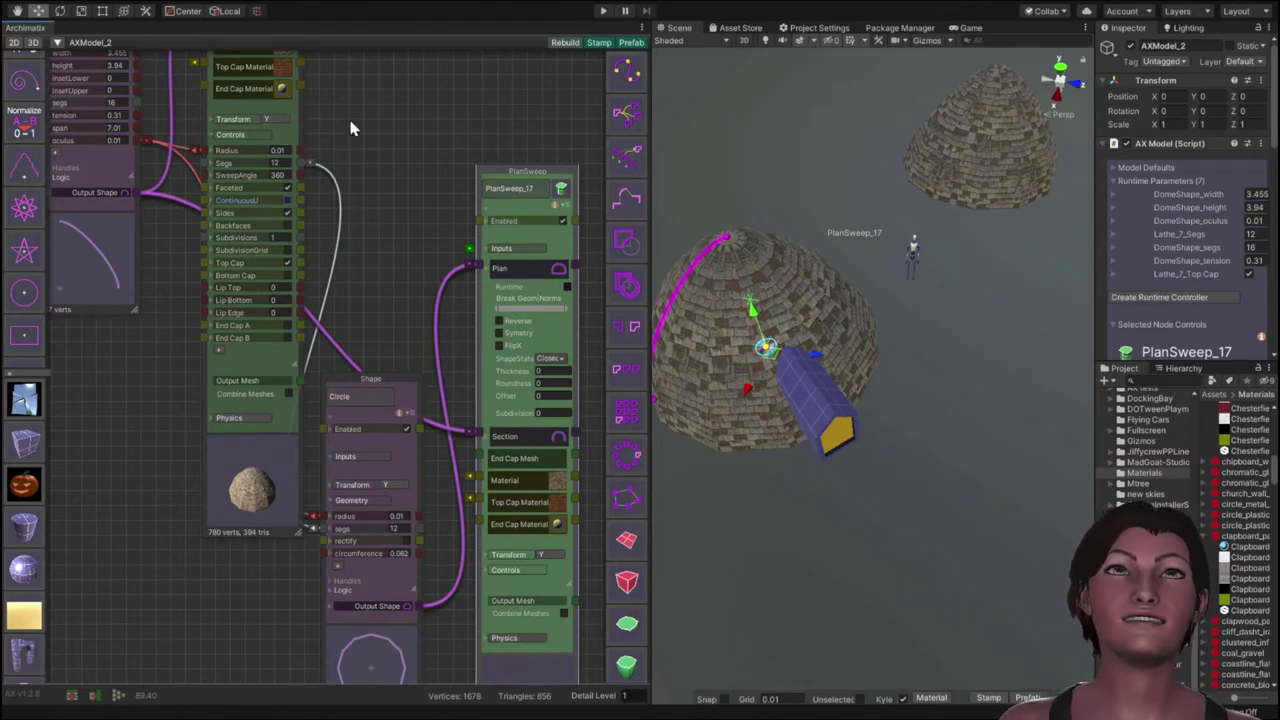
Step: Disable the Lathe_7 roof and collapse its Controls section
{"action": "middle_click_drag", "start_coordinate": [357, 129], "coordinate": [266, 280]}
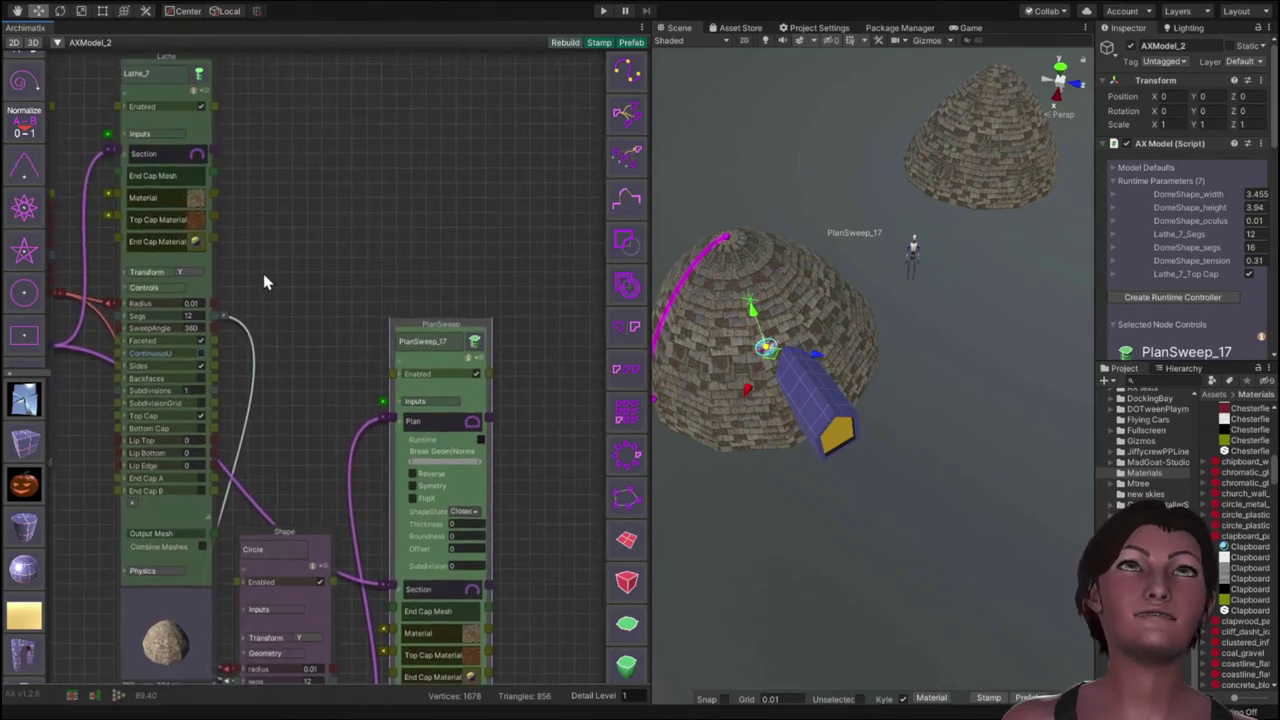
{"action": "left_click", "coordinate": [202, 113]}
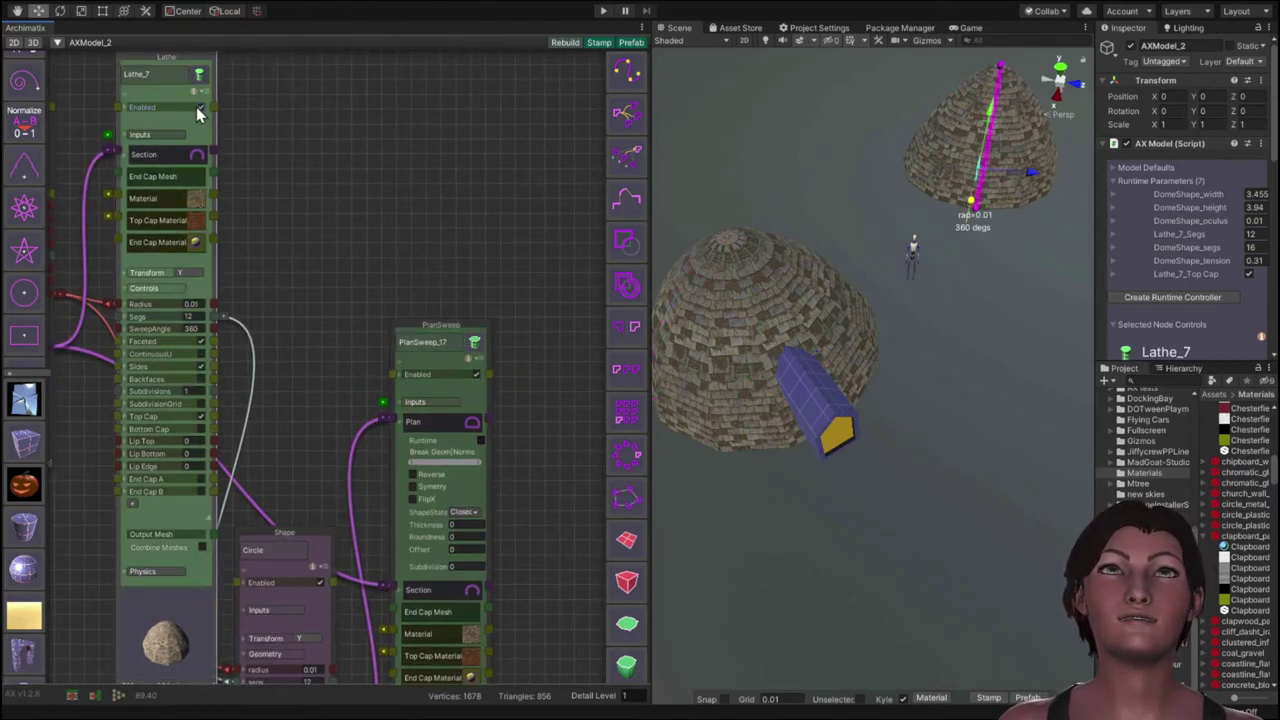
{"action": "left_click", "coordinate": [146, 289]}
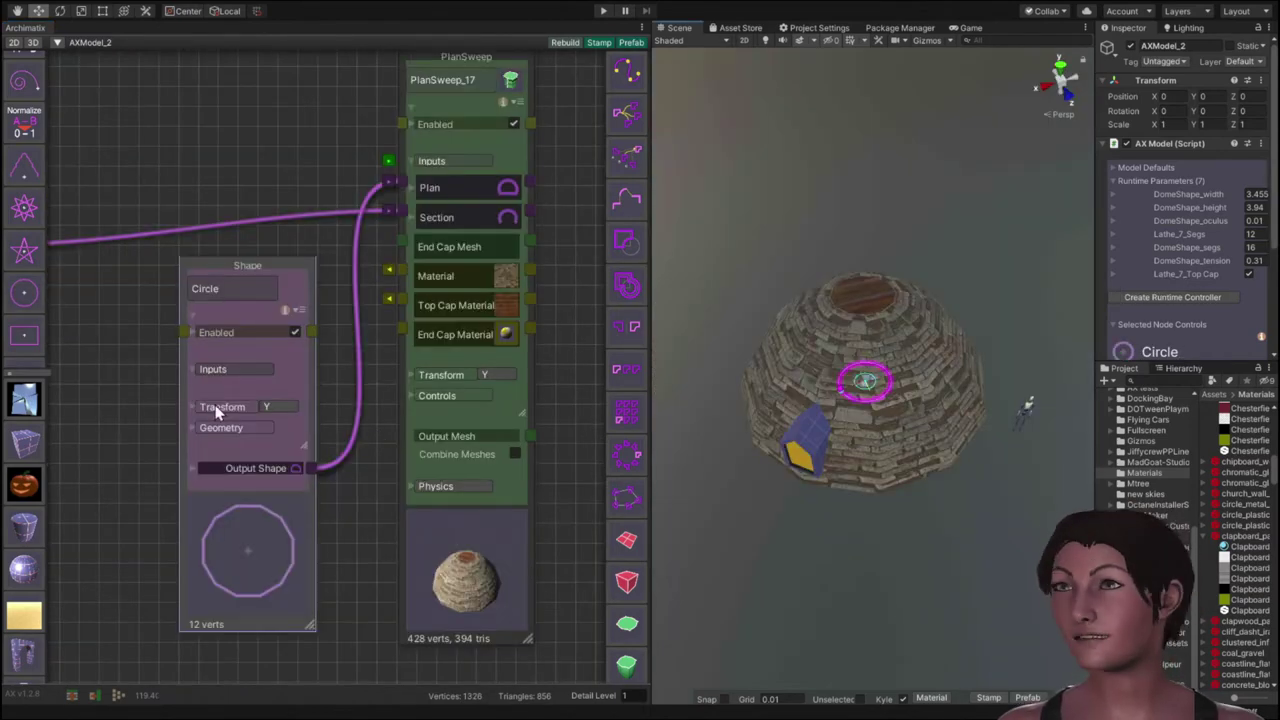
Step: Disable the dormer extrude and close its open documentation settings
{"action": "scroll", "coordinate": [368, 470], "scroll_direction": "down", "scroll_amount": 4}
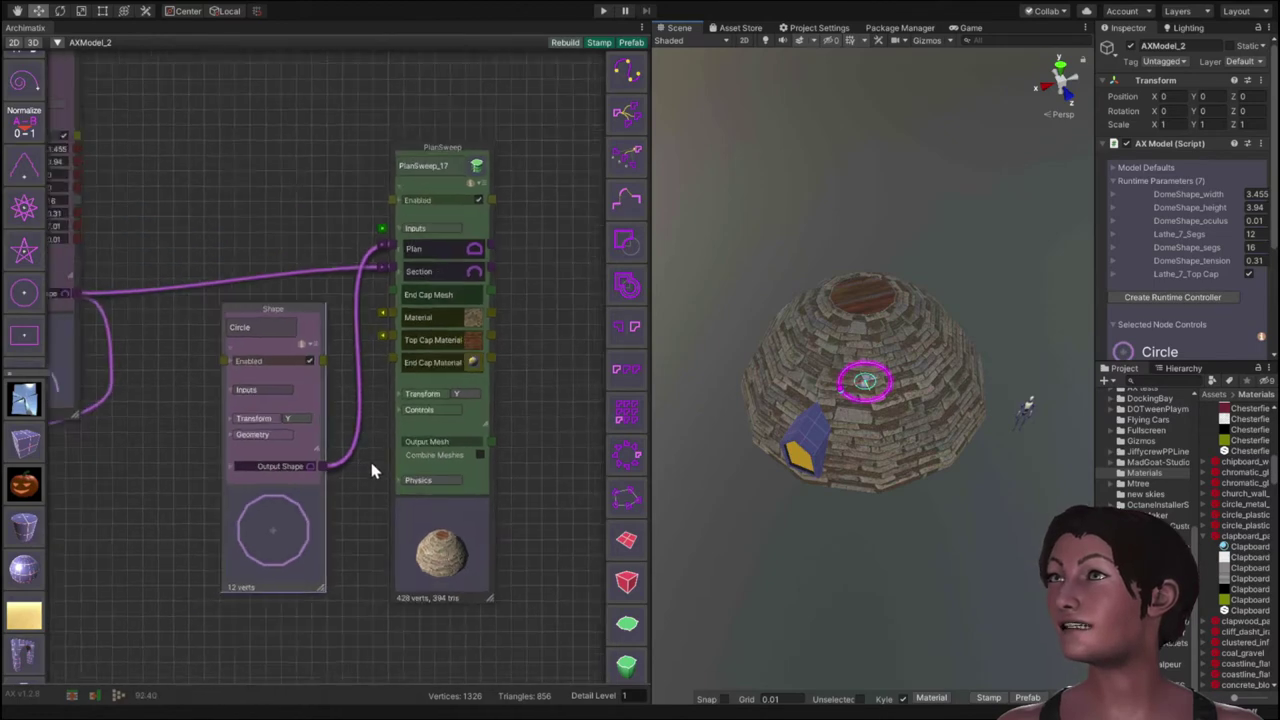
{"action": "middle_click_drag", "start_coordinate": [371, 523], "coordinate": [294, 134]}
{"action": "middle_click_drag", "start_coordinate": [314, 440], "coordinate": [300, 9]}
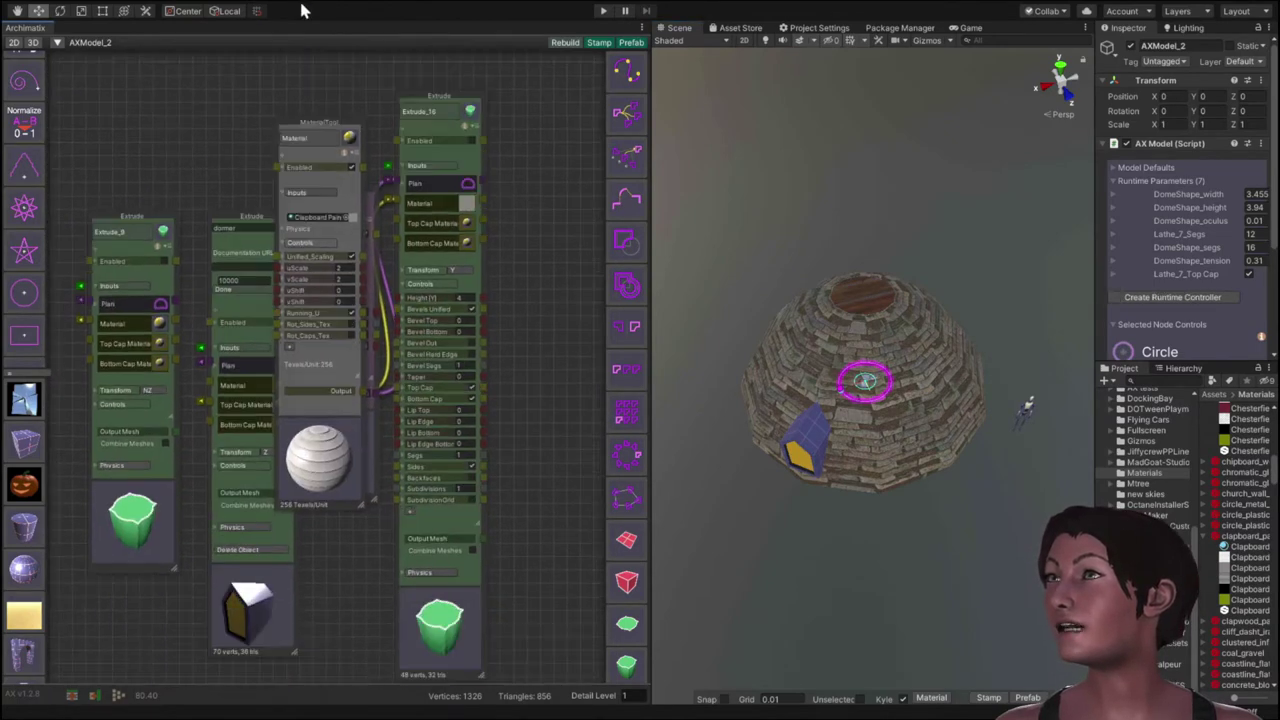
{"action": "left_click", "coordinate": [258, 256]}
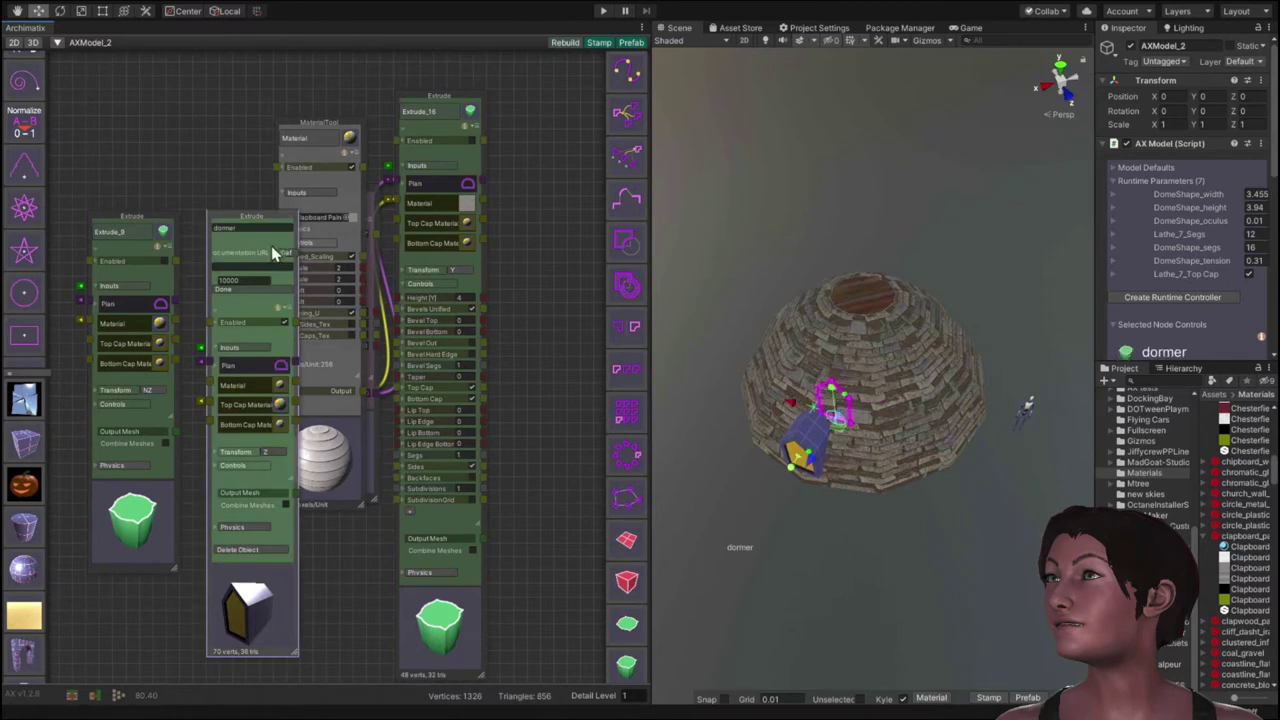
{"action": "left_click", "coordinate": [285, 322]}
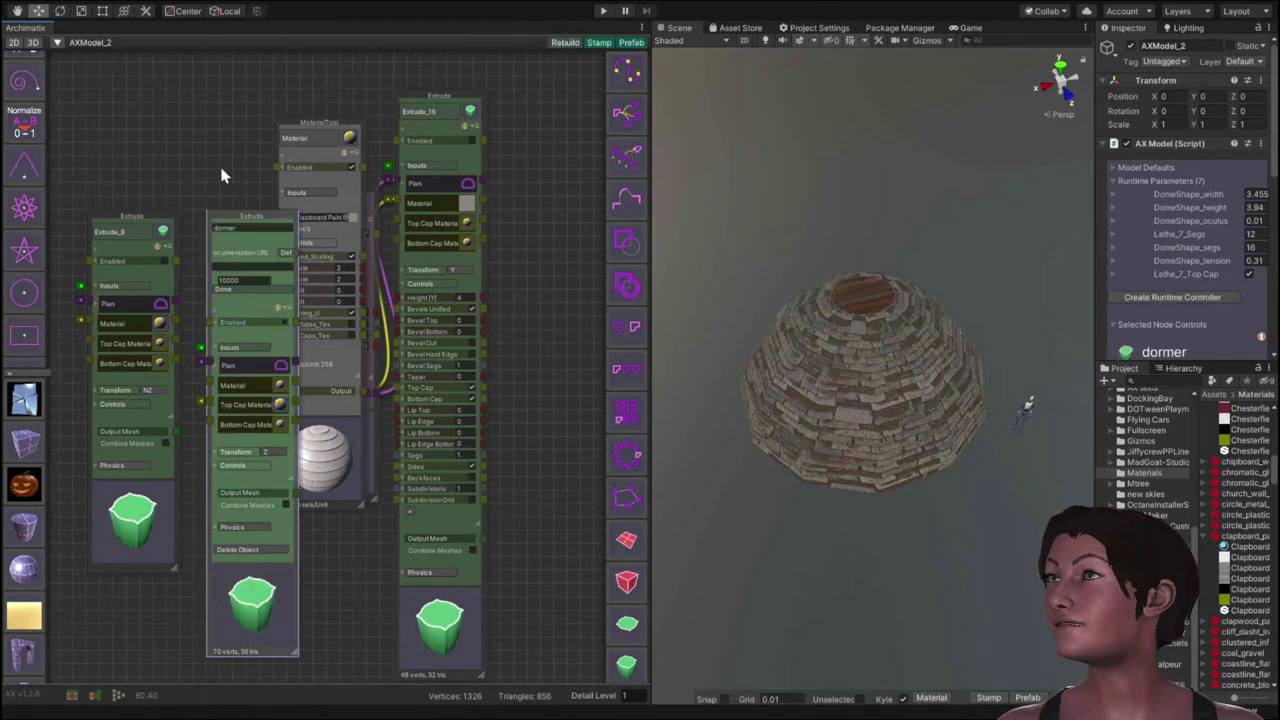
{"action": "left_click", "coordinate": [222, 168]}
{"action": "left_click", "coordinate": [249, 289]}
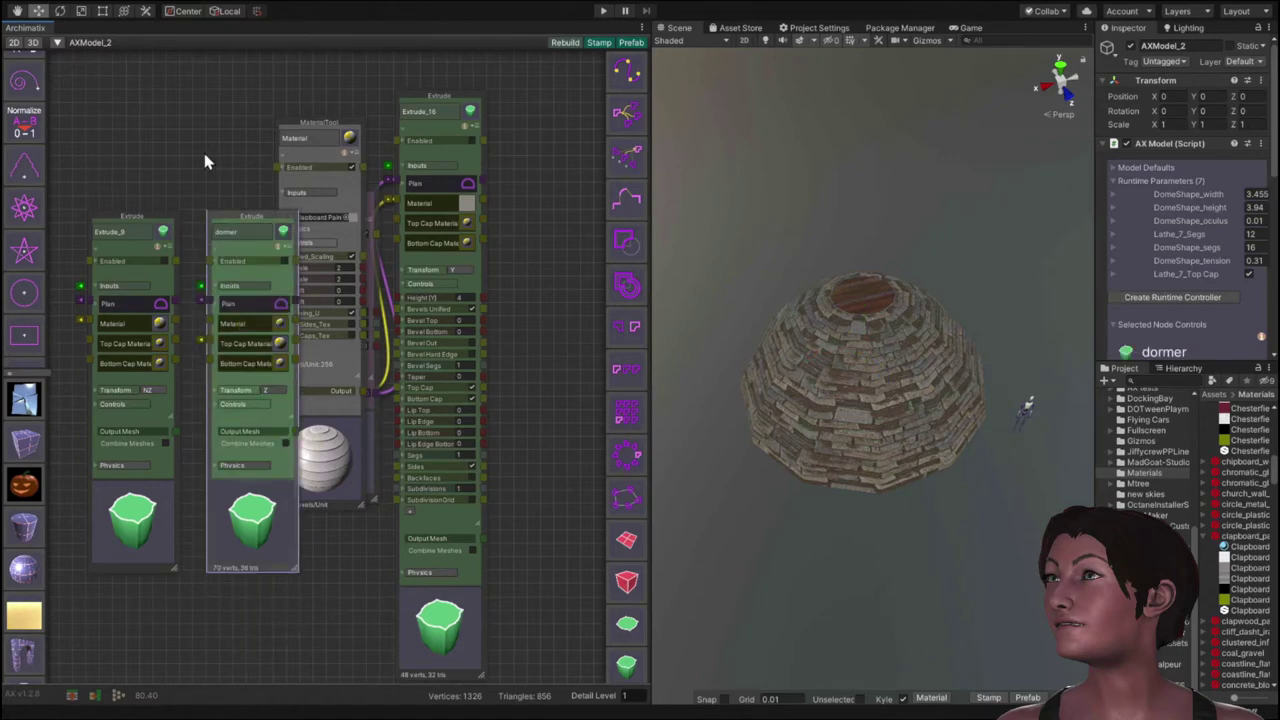
Step: Delete the Circle shape that feeds the Plan input of PlanSweep_17
{"action": "scroll", "coordinate": [240, 591], "scroll_direction": "up", "scroll_amount": 10}
{"action": "scroll", "coordinate": [440, 640], "scroll_direction": "up", "scroll_amount": 5}
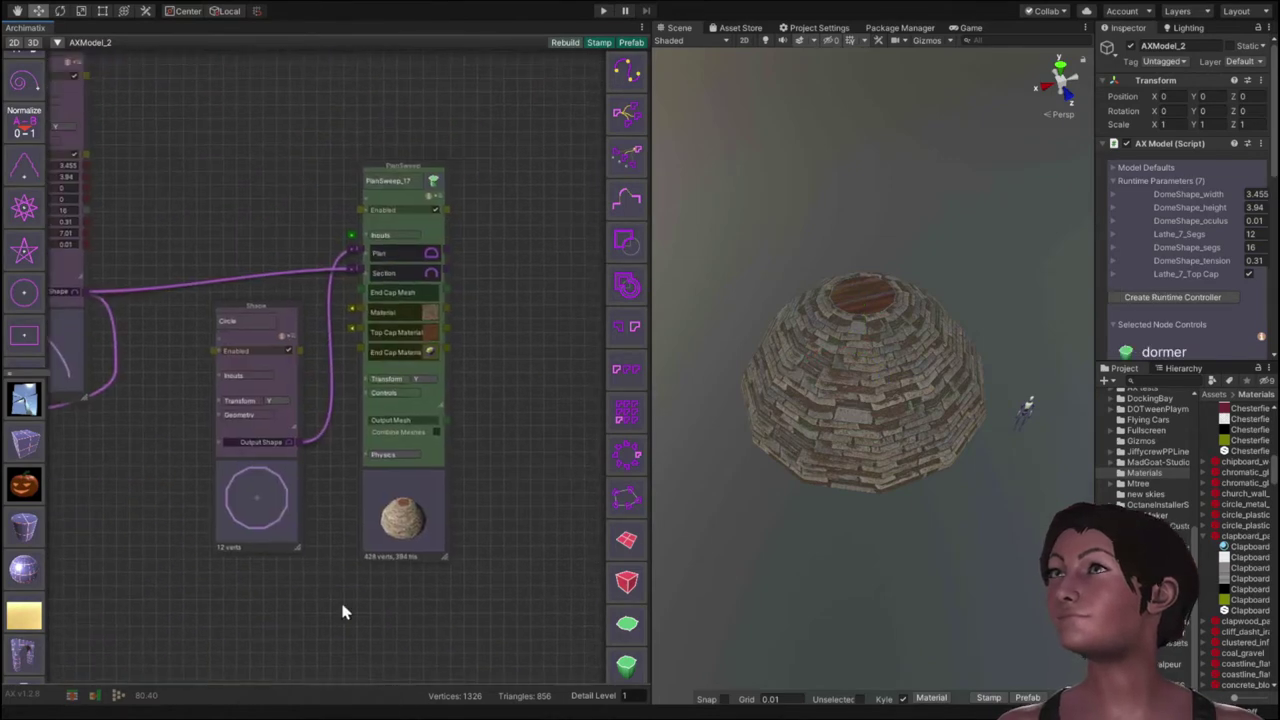
{"action": "scroll", "coordinate": [270, 495], "scroll_direction": "up", "scroll_amount": 2}
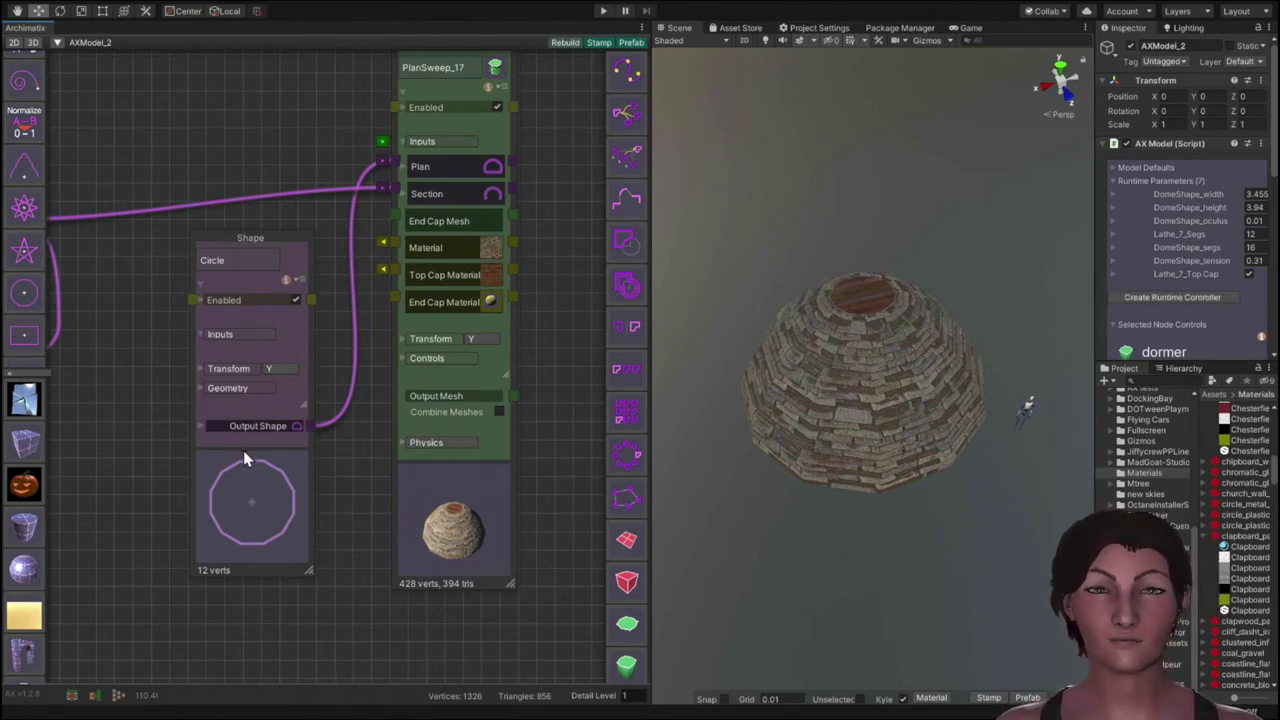
{"action": "left_click", "coordinate": [276, 410]}
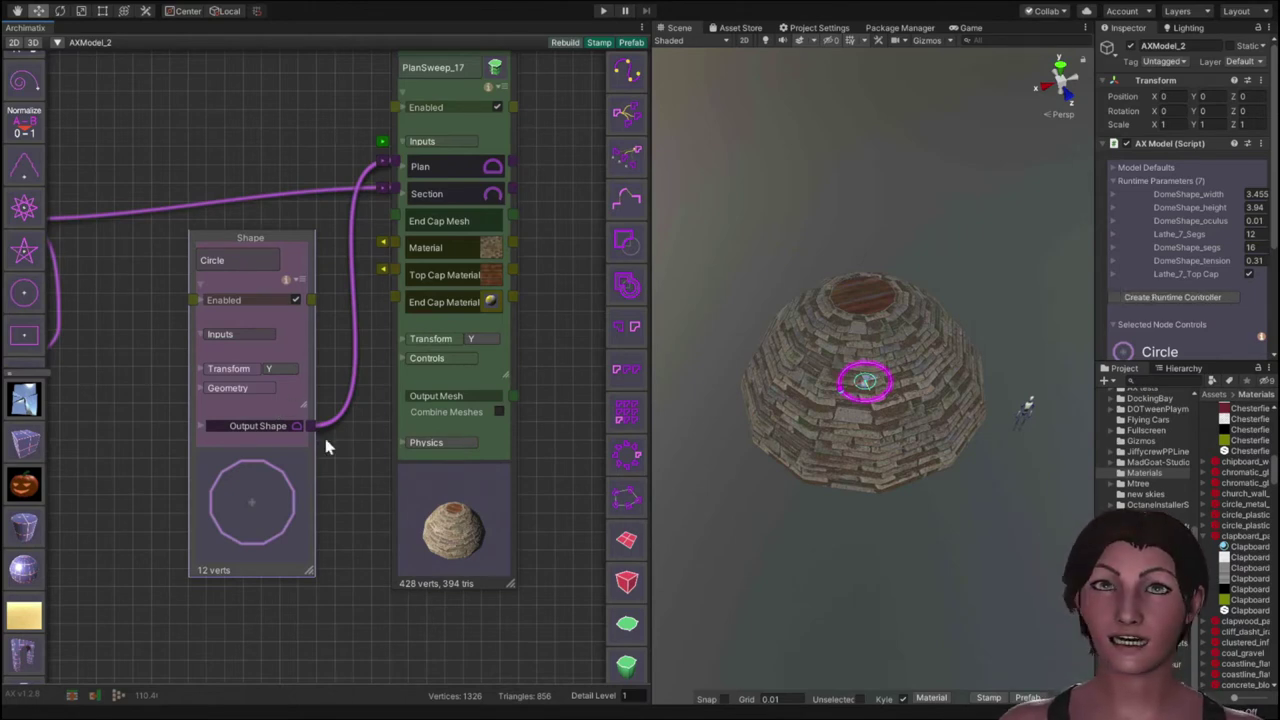
{"action": "key", "text": "Delete"}
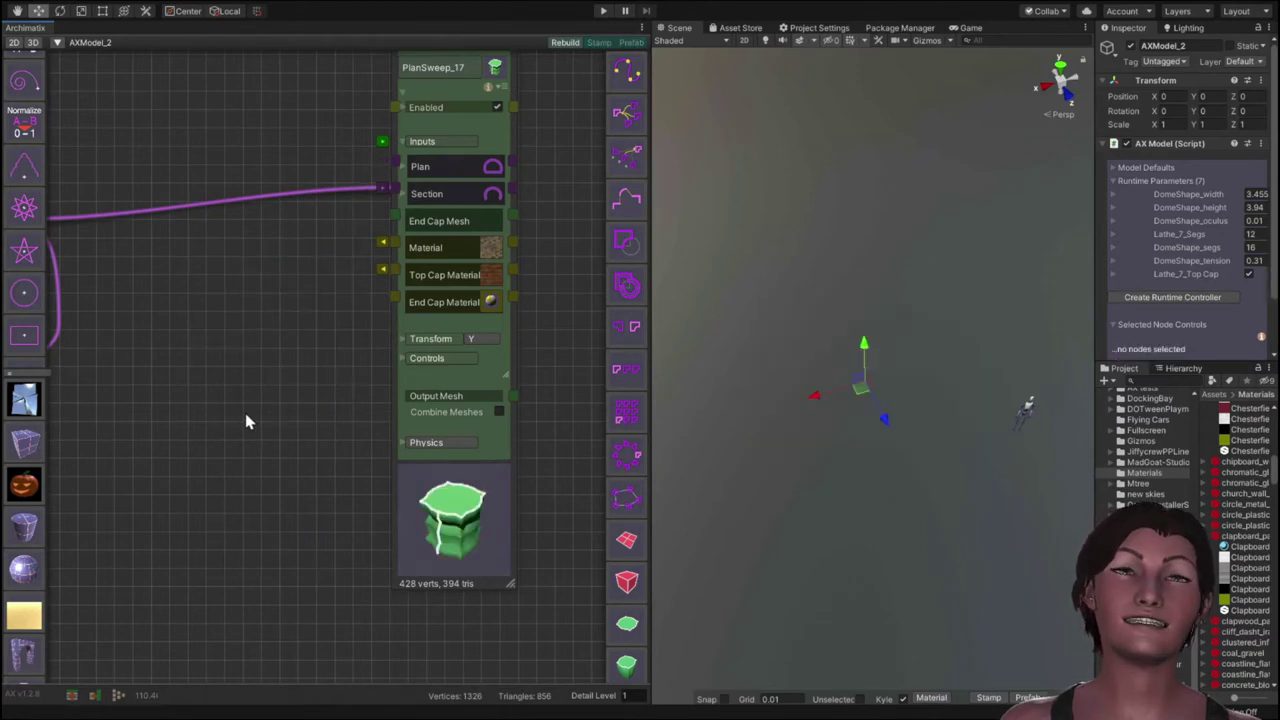
Step: Add a FreeCurve shape to the node graph and locate its node among the extrude nodes
{"action": "scroll", "coordinate": [240, 480], "scroll_direction": "up", "scroll_amount": 3}
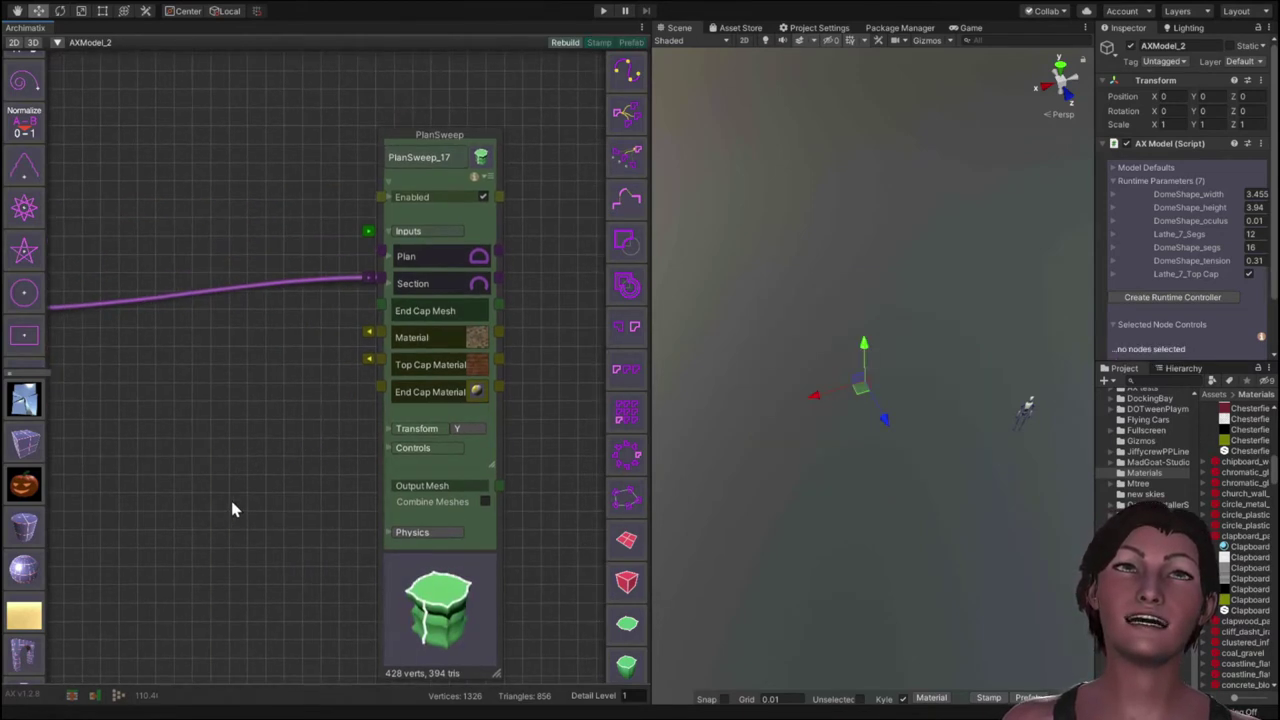
{"action": "middle_click_drag", "start_coordinate": [232, 510], "coordinate": [251, 492]}
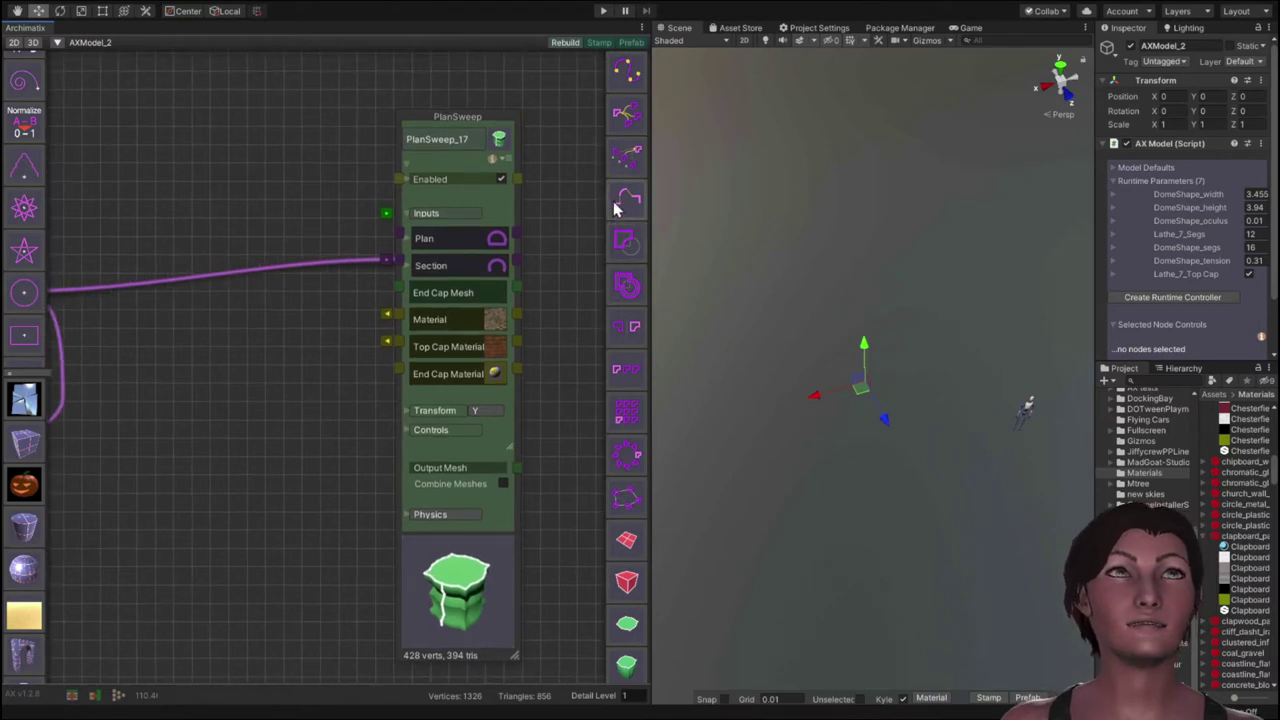
{"action": "left_click", "coordinate": [628, 66]}
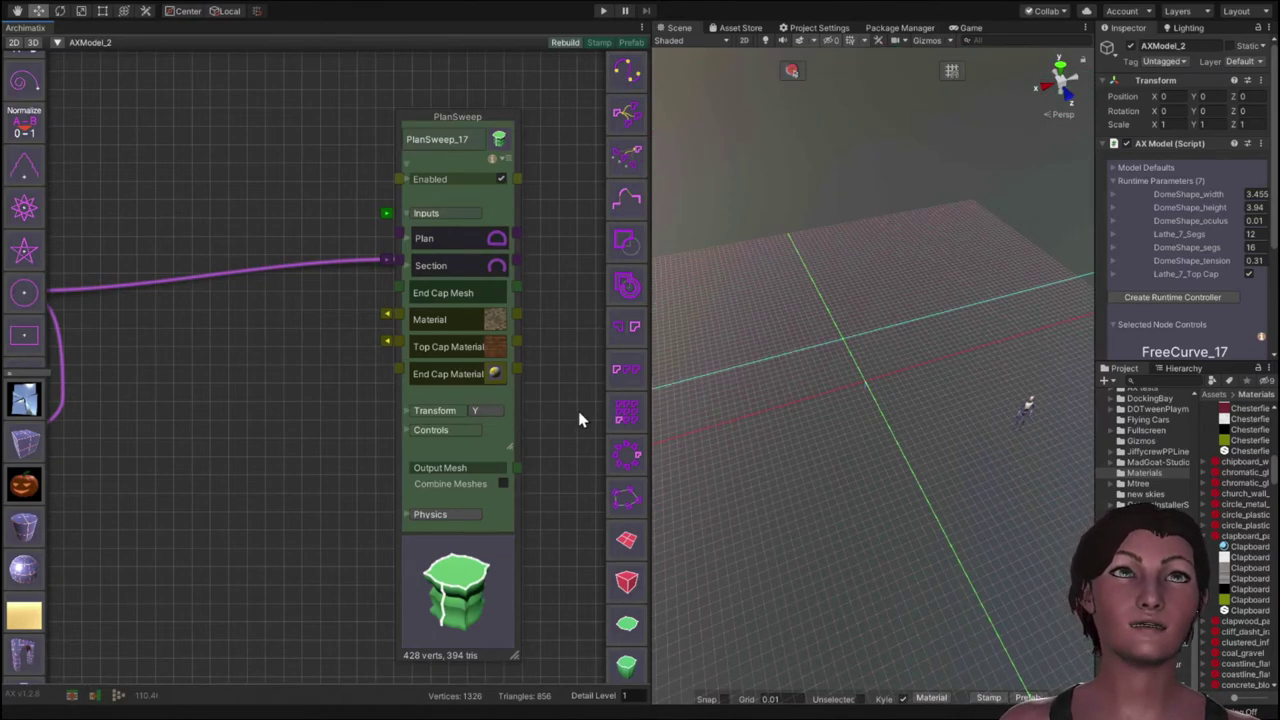
{"action": "middle_click_drag", "start_coordinate": [580, 418], "coordinate": [571, 37]}
{"action": "scroll", "coordinate": [320, 338], "scroll_direction": "down", "scroll_amount": 2}
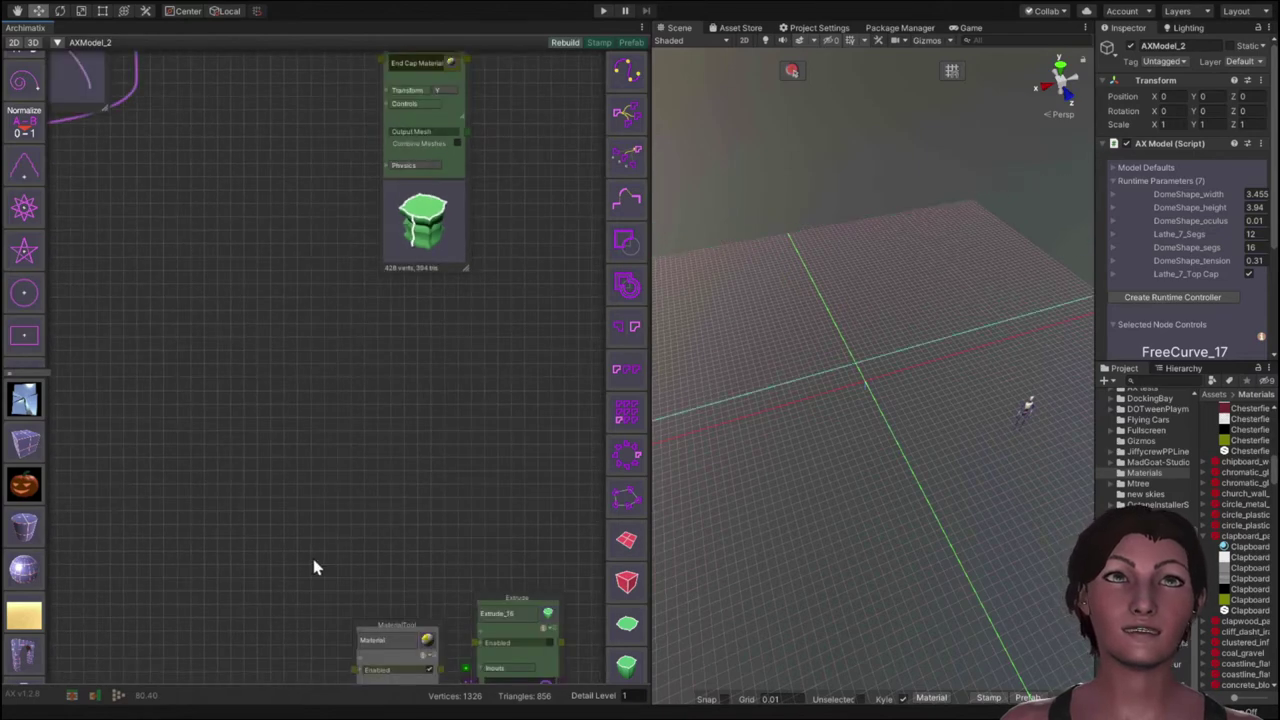
{"action": "middle_click_drag", "start_coordinate": [313, 567], "coordinate": [271, 251]}
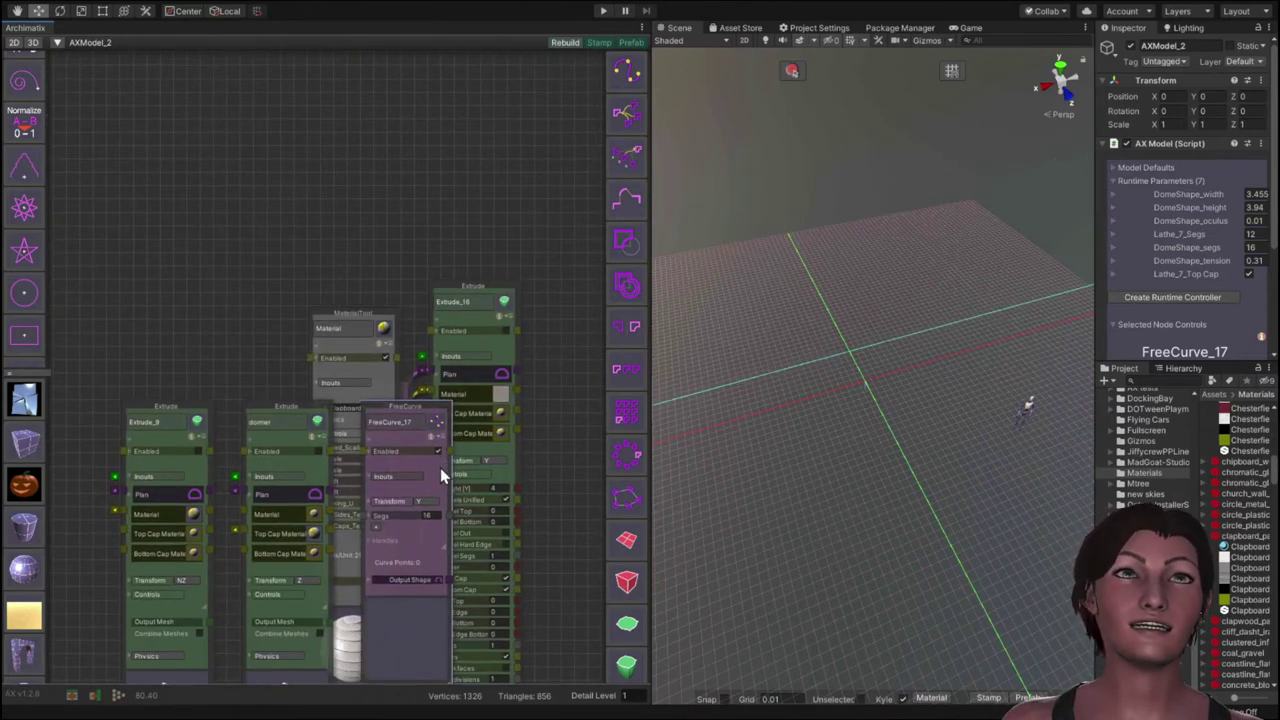
Step: Move the FreeCurve node beside PlanSweep_17 and connect its Output Shape to the Plan input
{"action": "left_click_drag", "start_coordinate": [433, 481], "coordinate": [163, 10]}
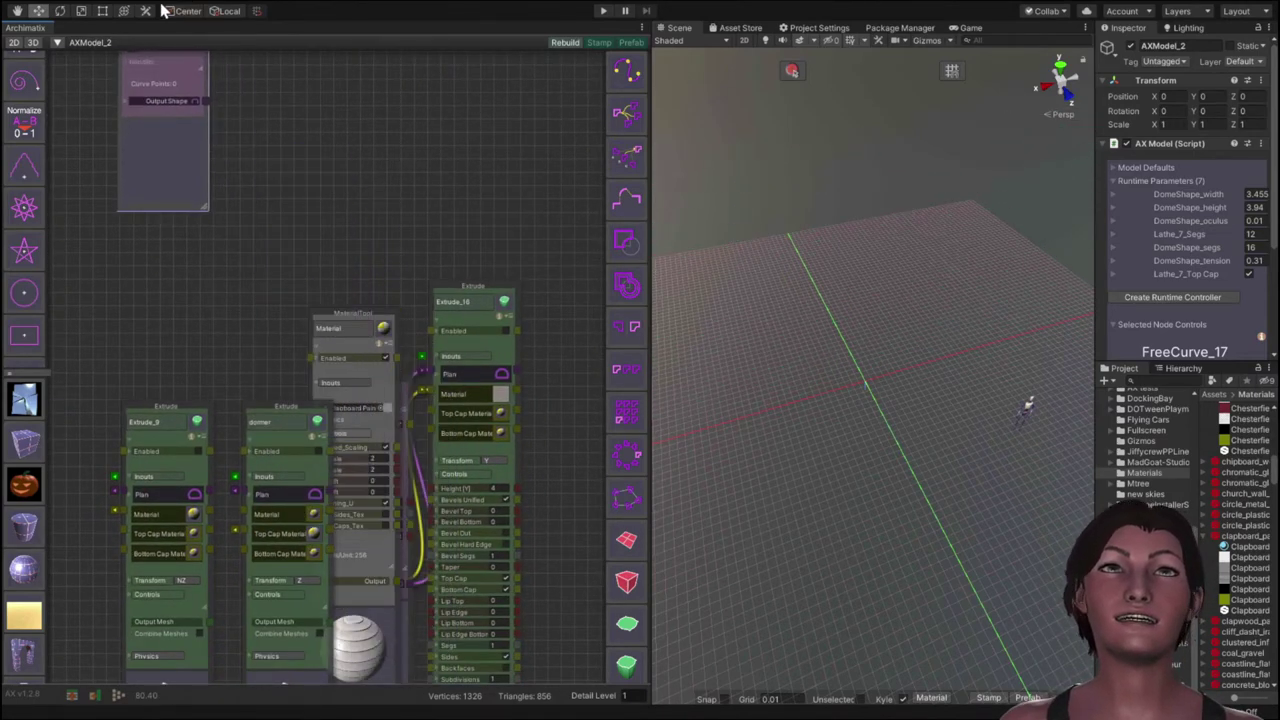
{"action": "middle_click_drag", "start_coordinate": [303, 218], "coordinate": [340, 695]}
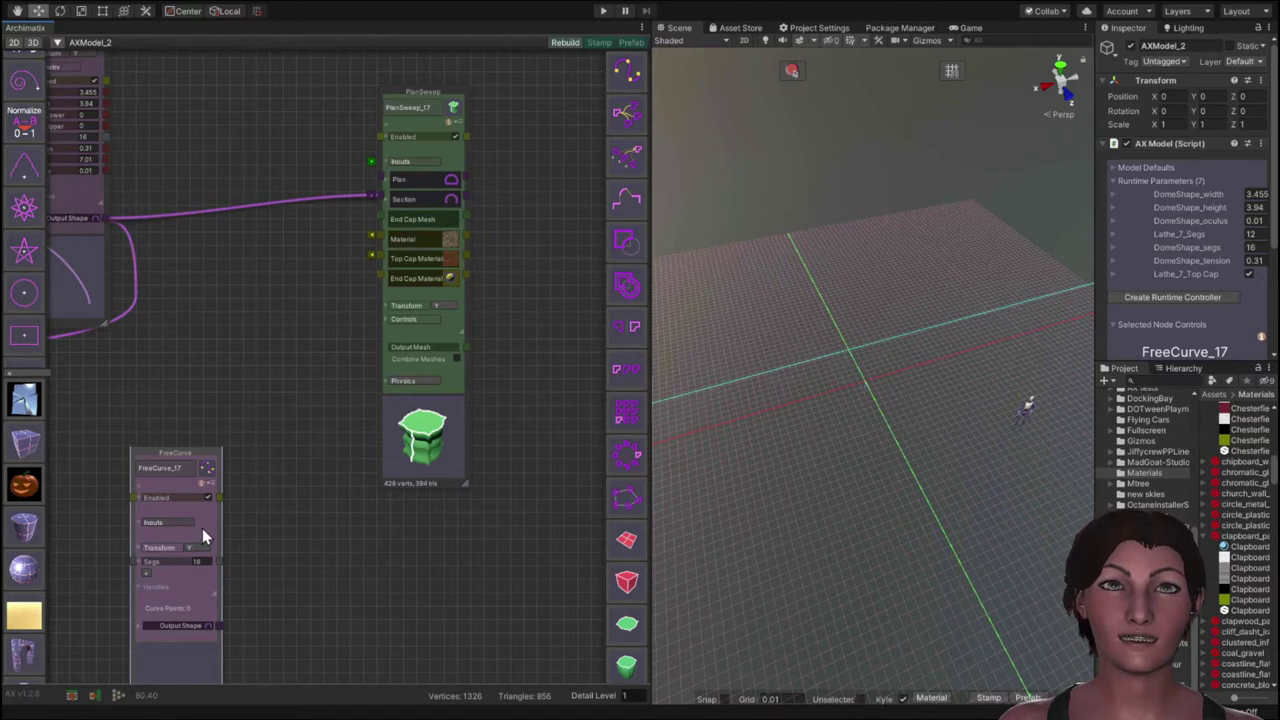
{"action": "left_click_drag", "start_coordinate": [202, 528], "coordinate": [291, 282]}
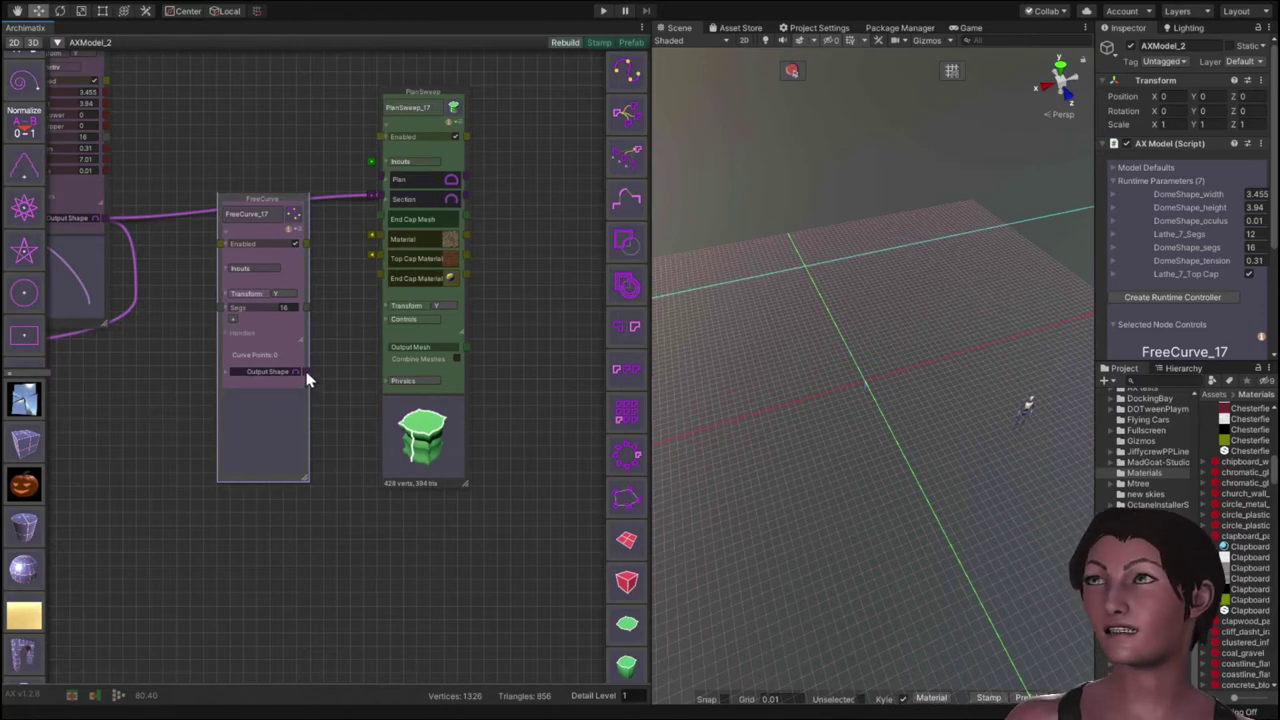
{"action": "left_click_drag", "start_coordinate": [309, 377], "coordinate": [383, 183]}
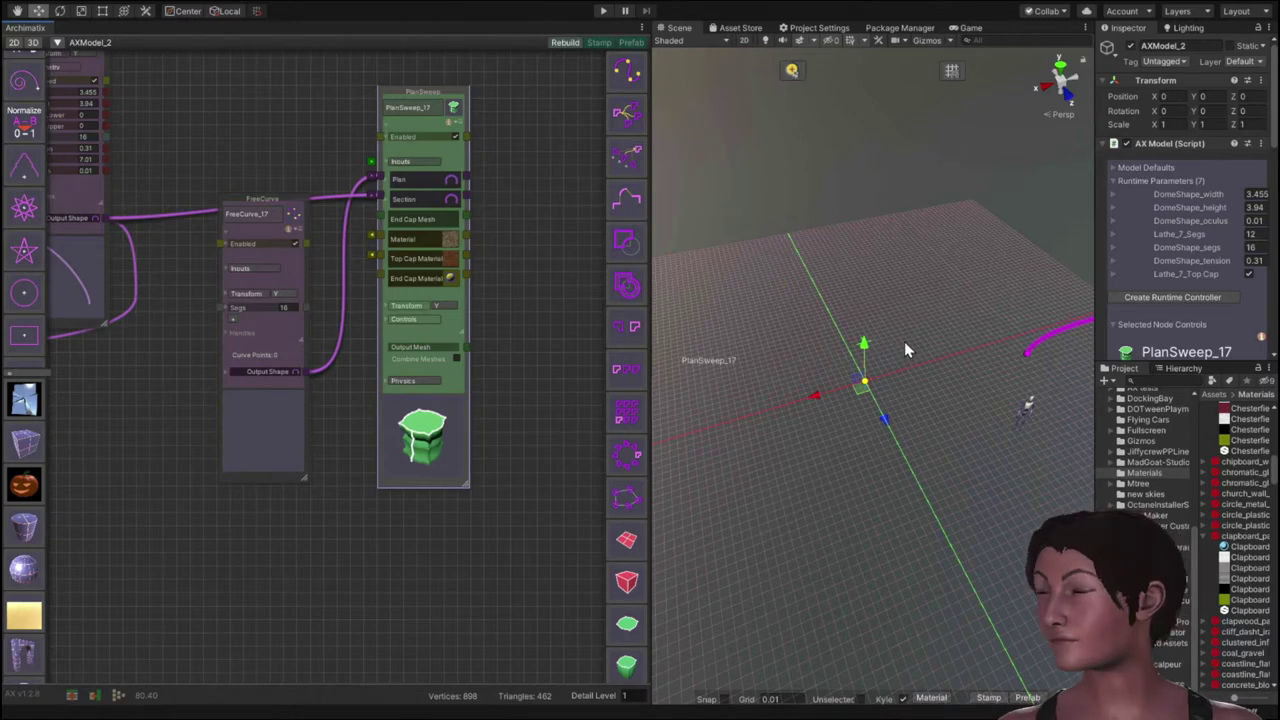
{"action": "left_click_drag", "start_coordinate": [904, 358], "coordinate": [813, 455], "text": "alt"}
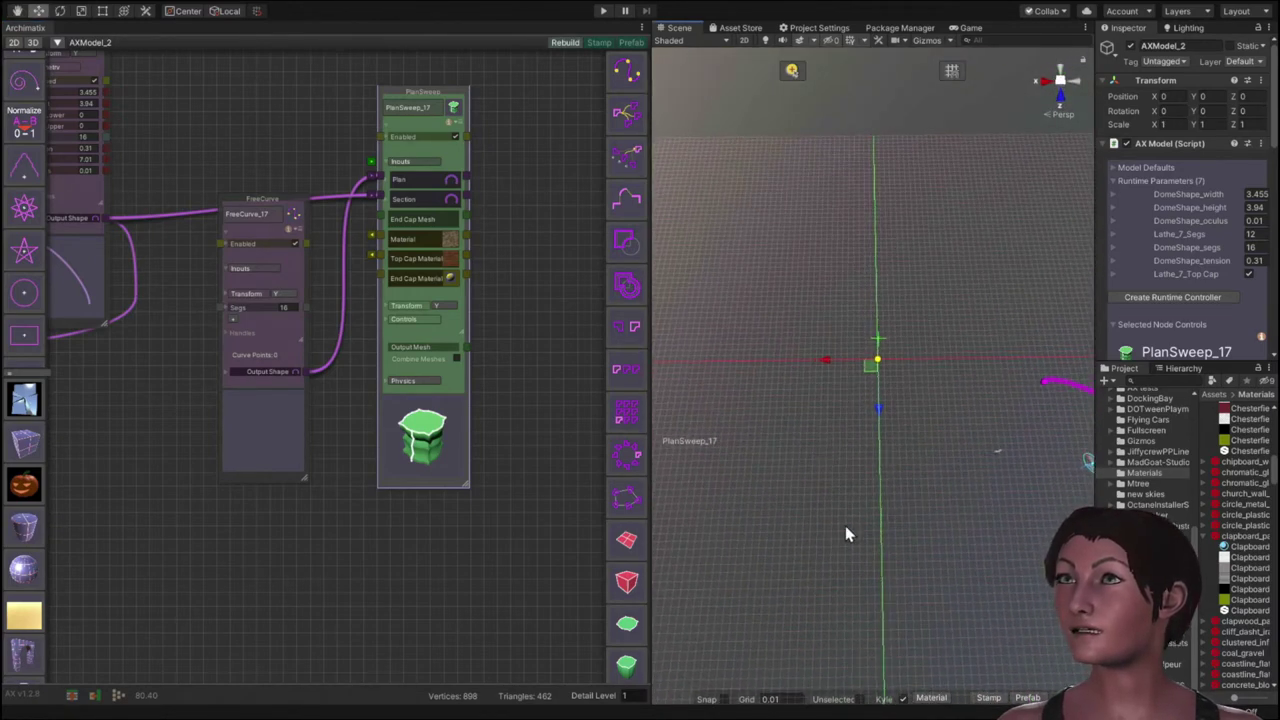
Step: Draw an open seven-point free curve around the origin in the scene as the plan of PlanSweep_17
{"action": "middle_click_drag", "start_coordinate": [822, 519], "coordinate": [777, 434]}
{"action": "left_click_drag", "start_coordinate": [740, 414], "coordinate": [890, 515], "text": "alt"}
{"action": "middle_click_drag", "start_coordinate": [843, 606], "coordinate": [808, 409]}
{"action": "left_click_drag", "start_coordinate": [808, 409], "coordinate": [772, 451], "text": "alt"}
{"action": "scroll", "coordinate": [772, 451], "scroll_direction": "down", "scroll_amount": 5}
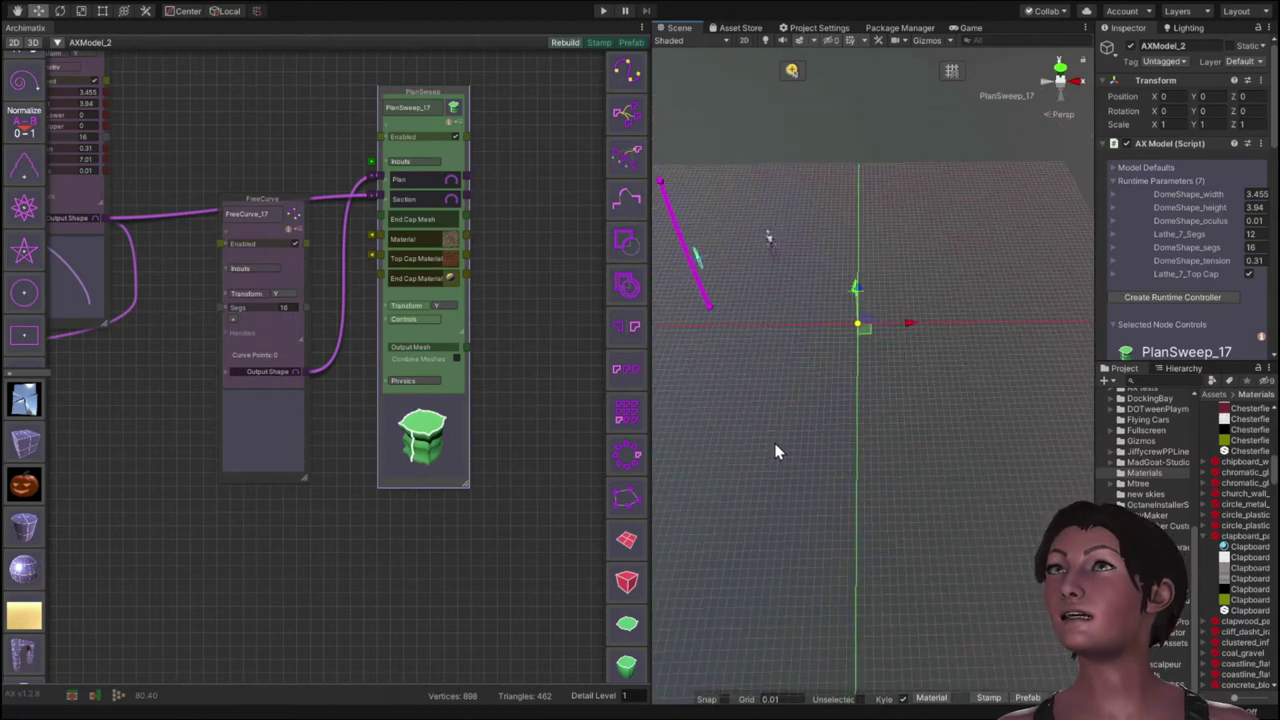
{"action": "left_click", "coordinate": [792, 73]}
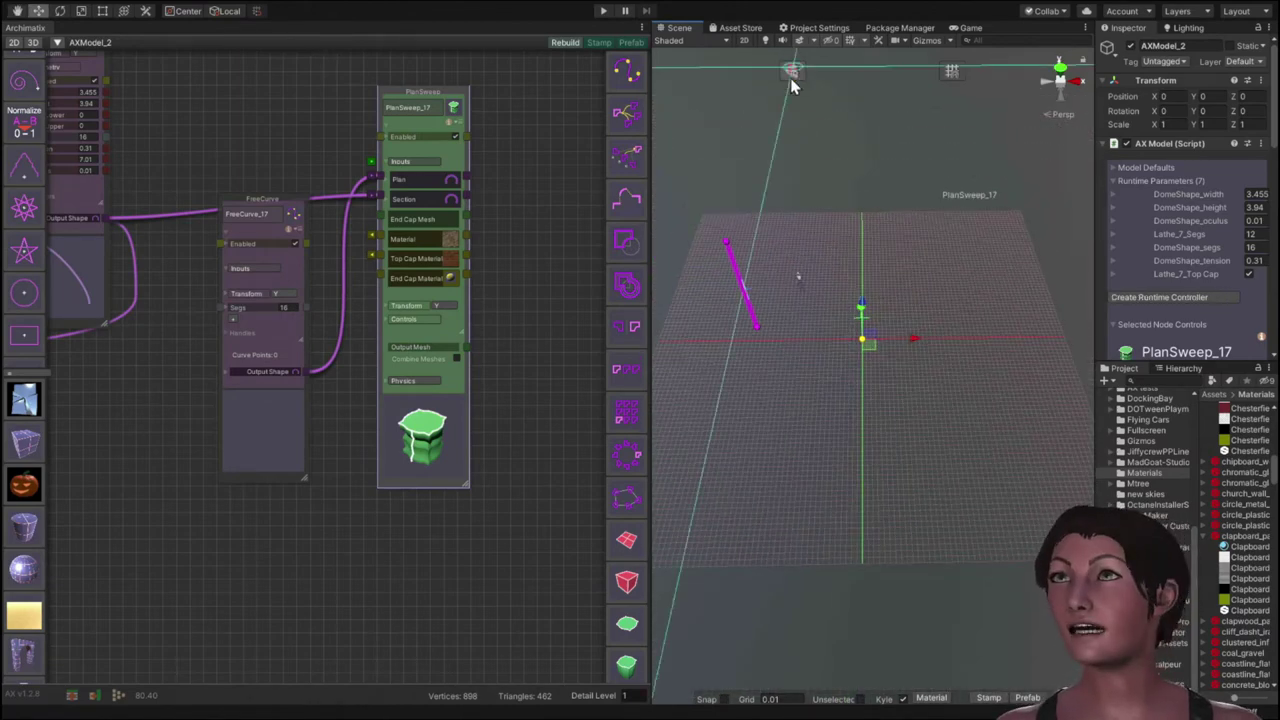
{"action": "left_click", "coordinate": [966, 238]}
{"action": "left_click", "coordinate": [827, 259]}
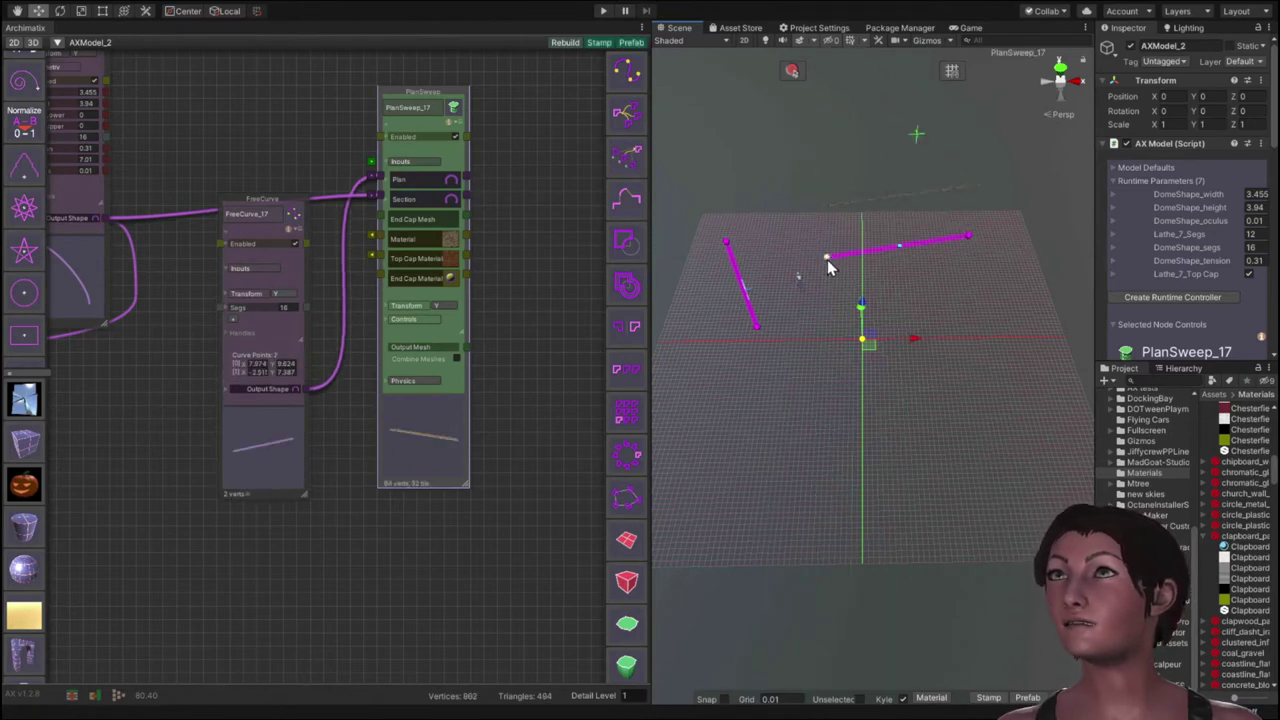
{"action": "left_click", "coordinate": [810, 377]}
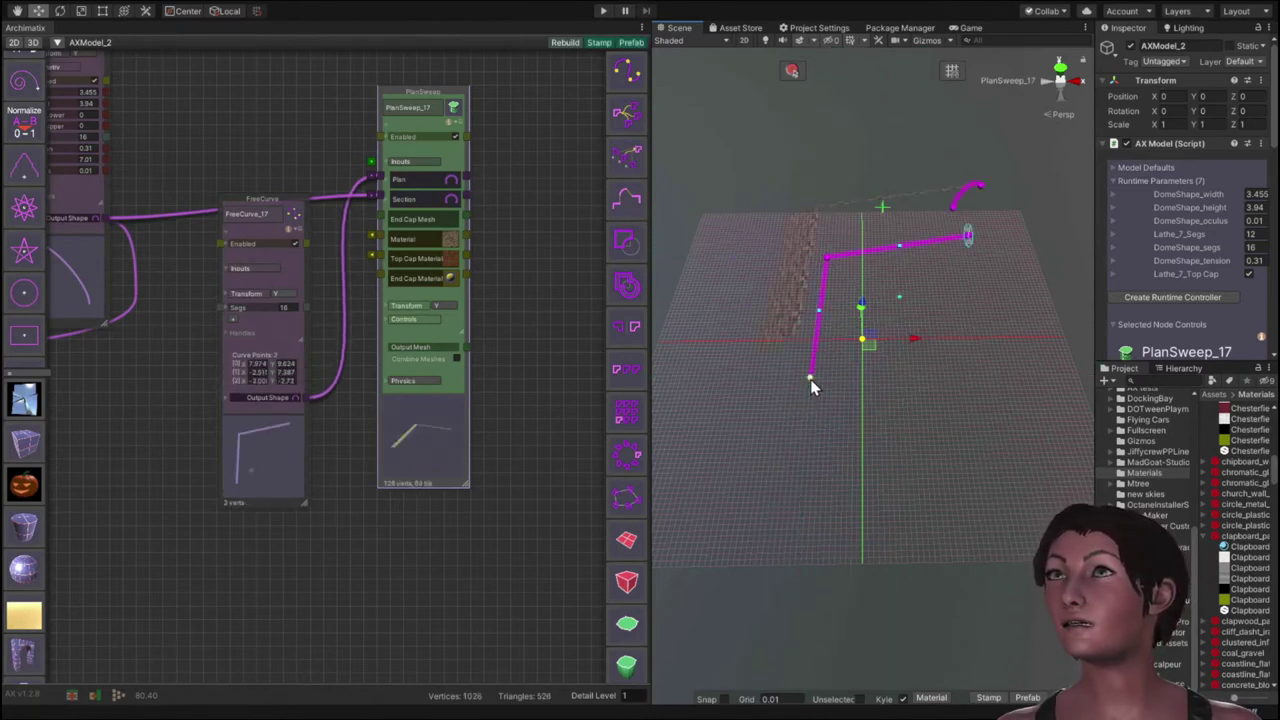
{"action": "left_click", "coordinate": [823, 484]}
{"action": "left_click", "coordinate": [985, 493]}
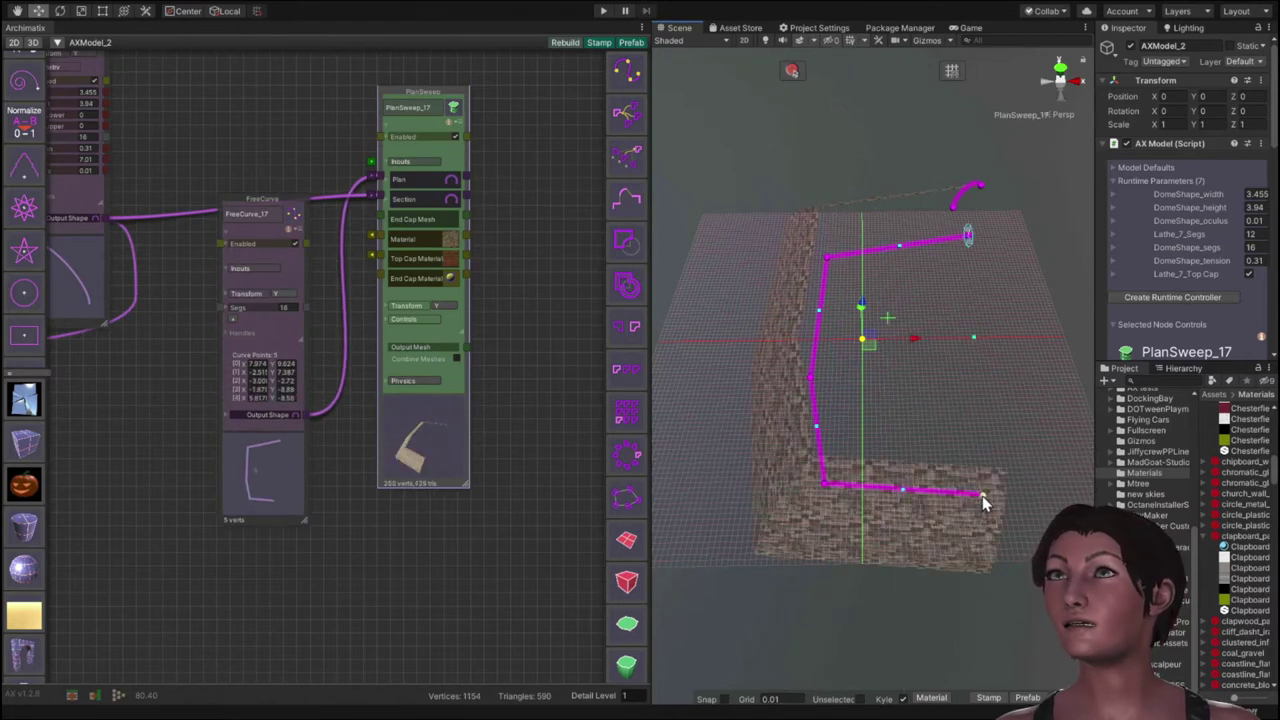
{"action": "left_click", "coordinate": [1060, 398]}
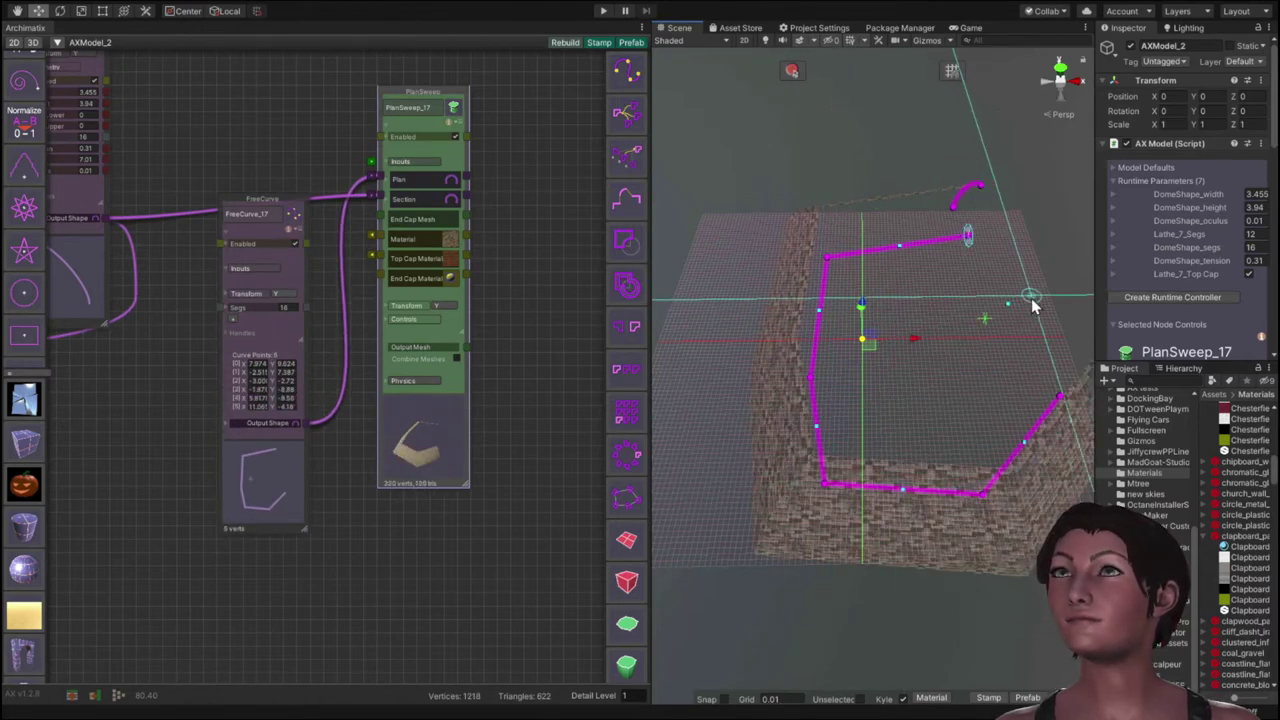
{"action": "left_click", "coordinate": [1031, 297]}
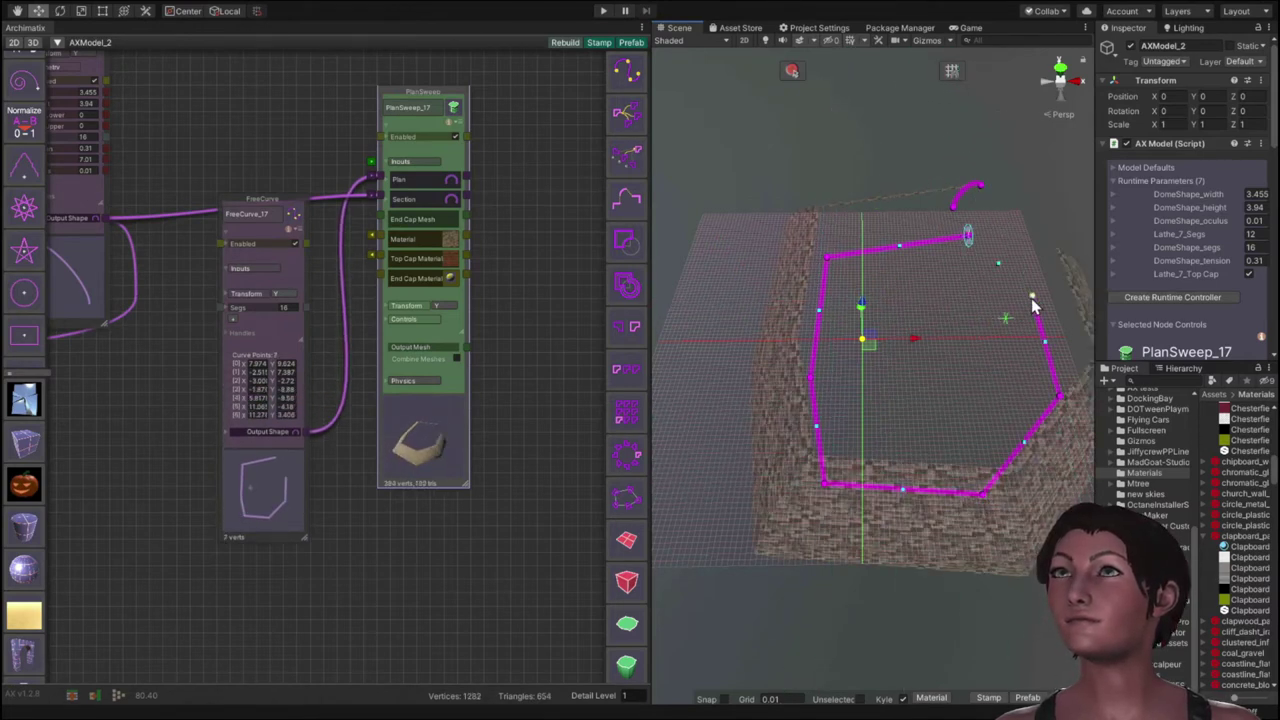
{"action": "left_click", "coordinate": [790, 74]}
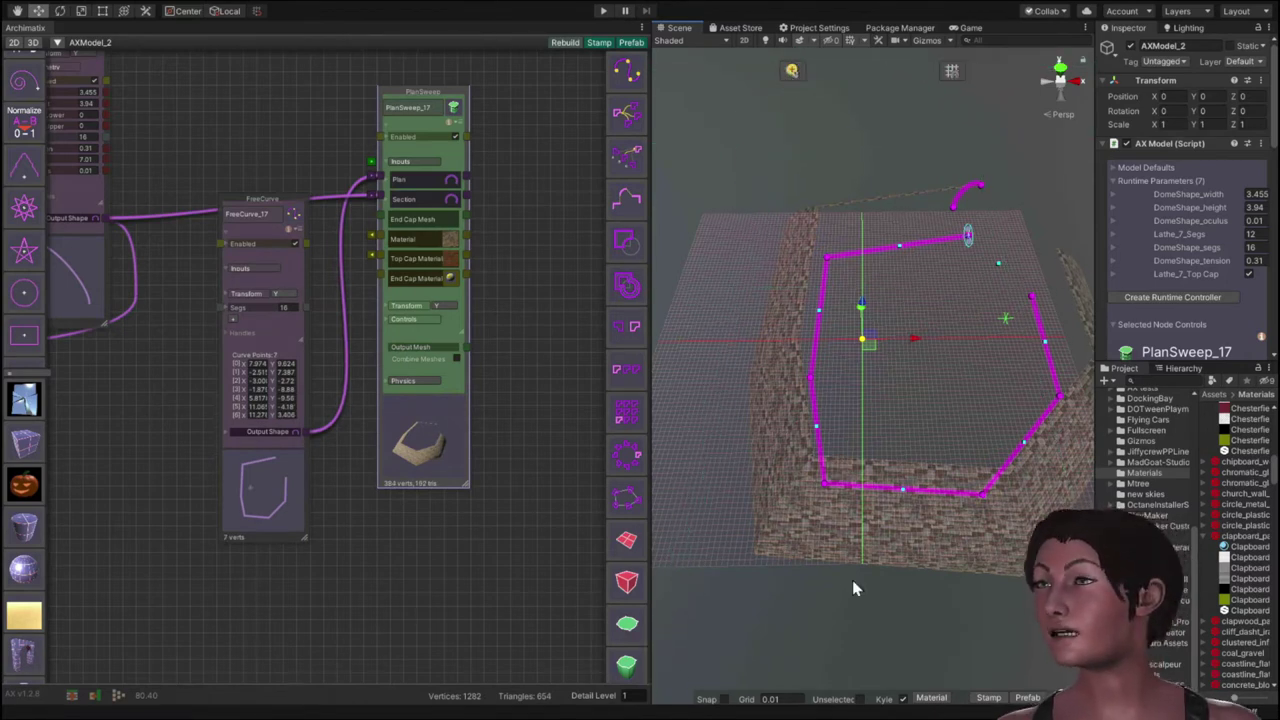
Step: Enlarge the Scene view and examine the swept roof along the free curve from several angles
{"action": "left_click_drag", "start_coordinate": [854, 643], "coordinate": [655, 575], "text": "alt"}
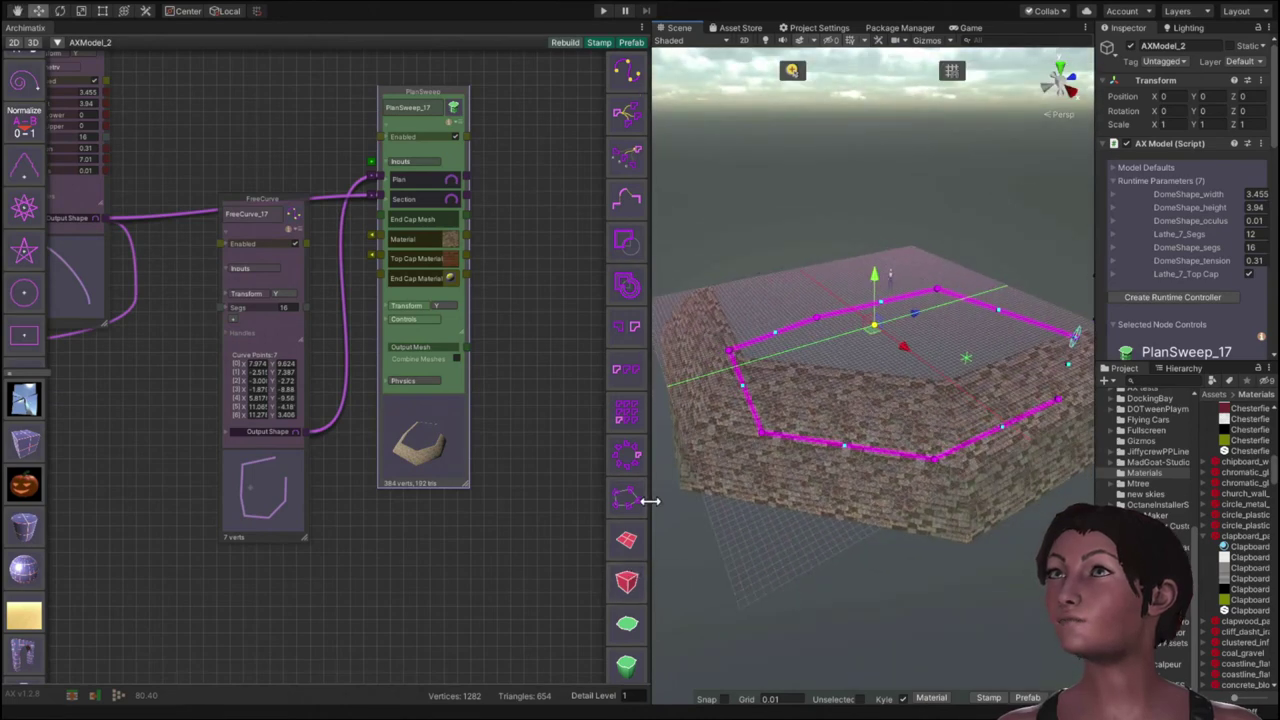
{"action": "left_click_drag", "start_coordinate": [646, 502], "coordinate": [466, 505]}
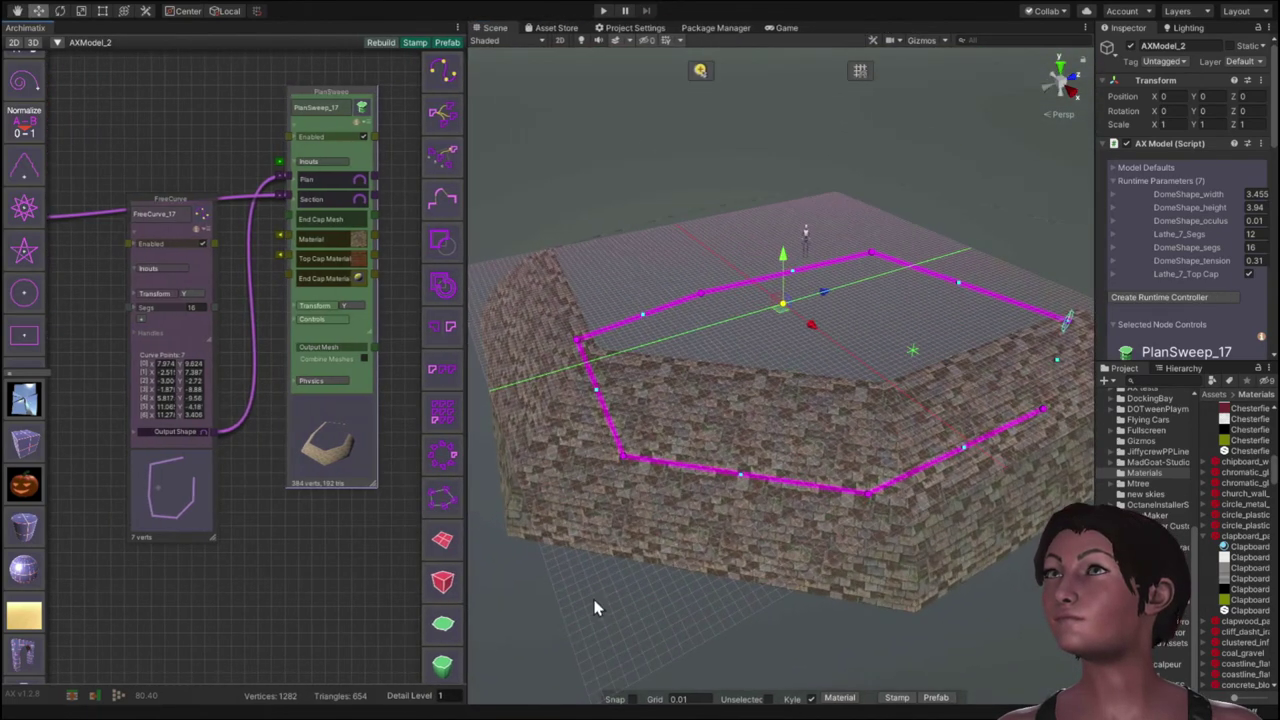
{"action": "left_click_drag", "start_coordinate": [660, 638], "coordinate": [799, 678], "text": "alt"}
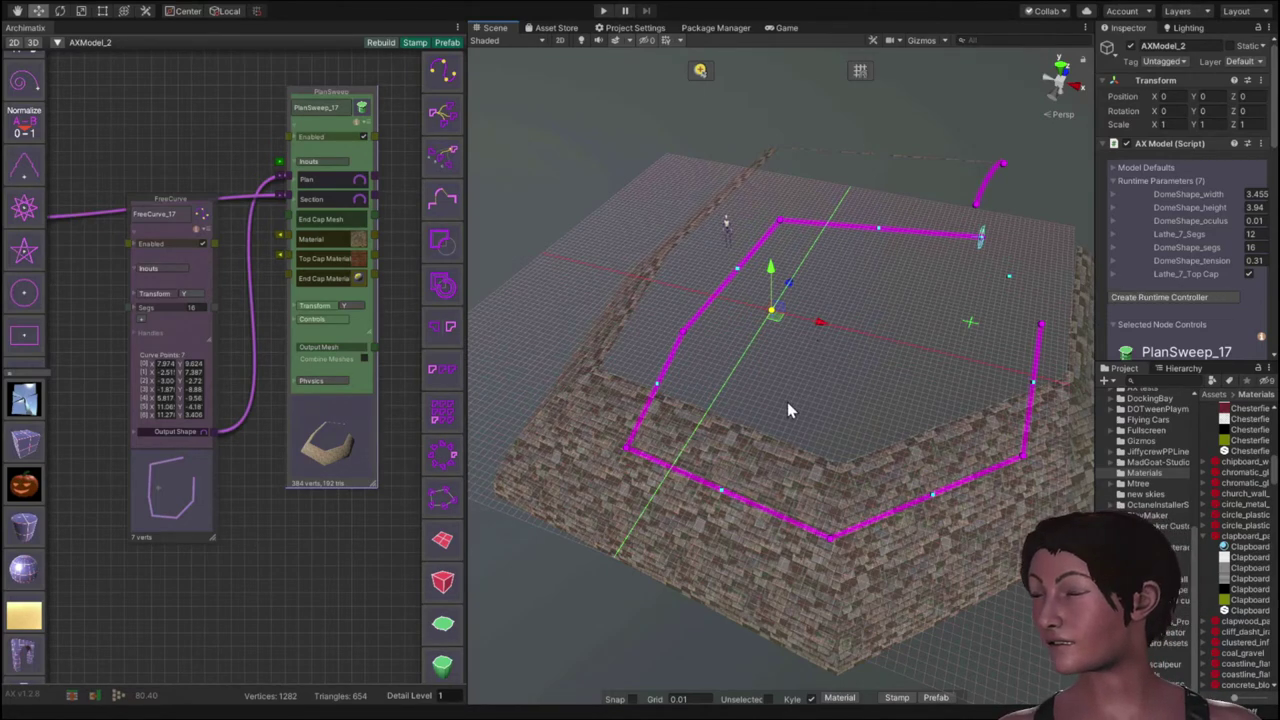
Step: Reshape the free curve in top view by moving its second point to about X -2.52, Y 3.58
{"action": "left_click", "coordinate": [1063, 67]}
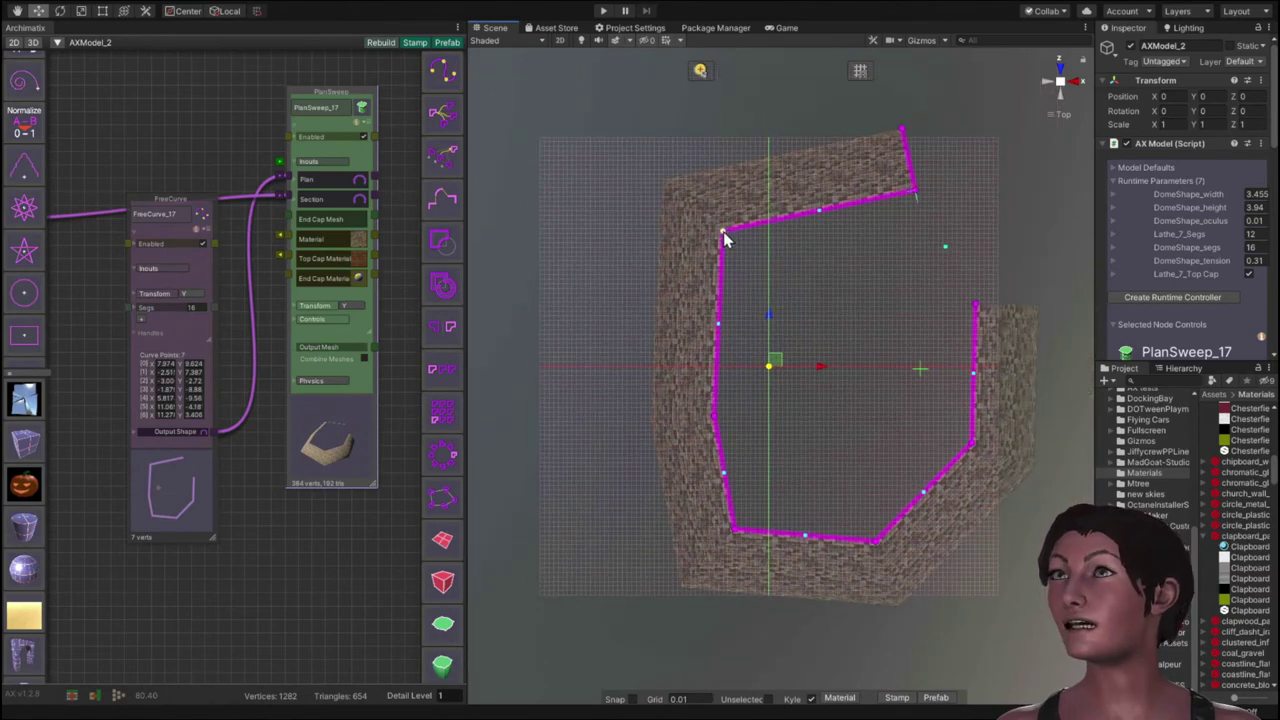
{"action": "left_click_drag", "start_coordinate": [723, 235], "coordinate": [722, 306]}
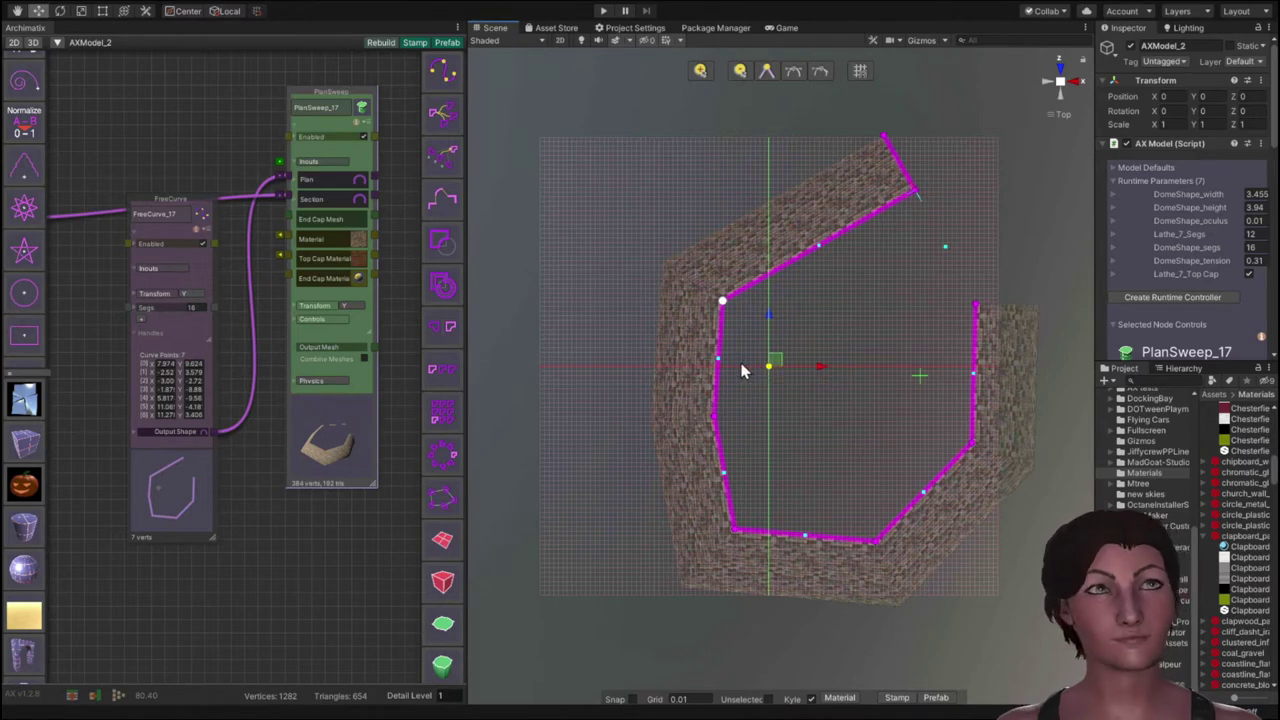
{"action": "left_click", "coordinate": [721, 296]}
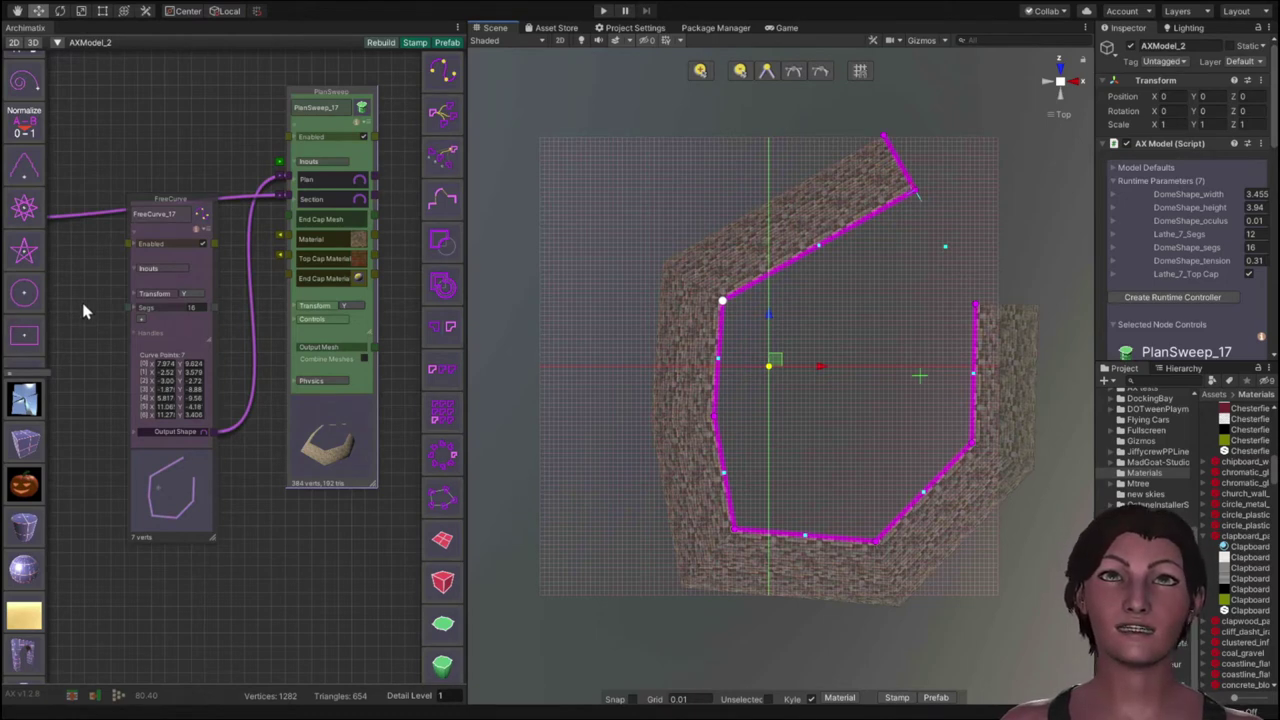
Step: Delete the FreeCurve_17 node that feeds the Plan input of PlanSweep_17
{"action": "middle_click_drag", "start_coordinate": [86, 306], "coordinate": [193, 405]}
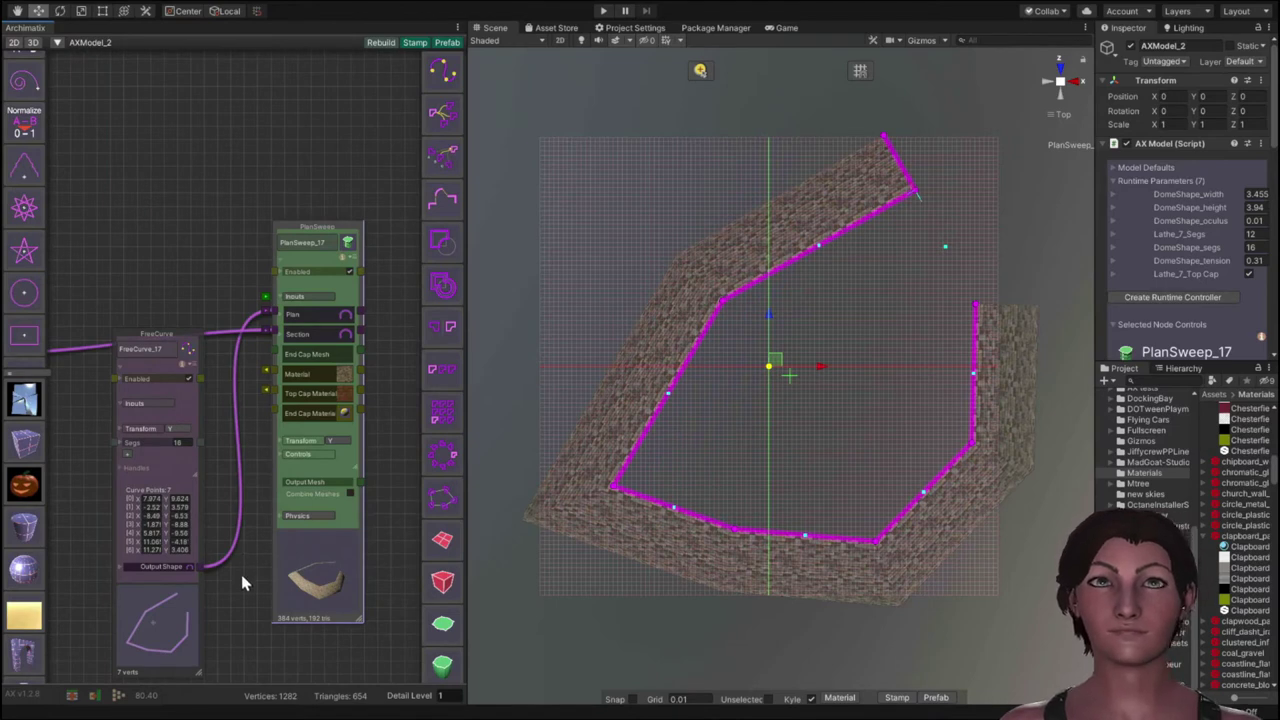
{"action": "middle_click_drag", "start_coordinate": [241, 583], "coordinate": [286, 403]}
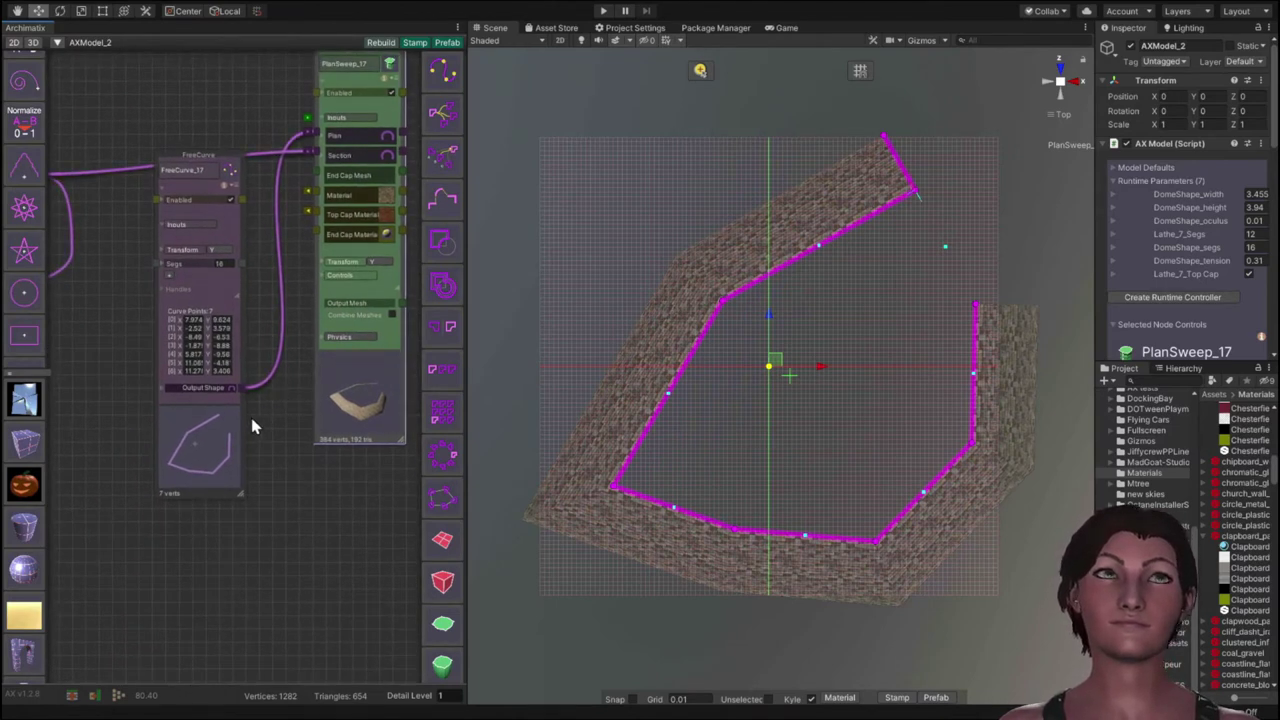
{"action": "scroll", "coordinate": [252, 425], "scroll_direction": "down", "scroll_amount": 1}
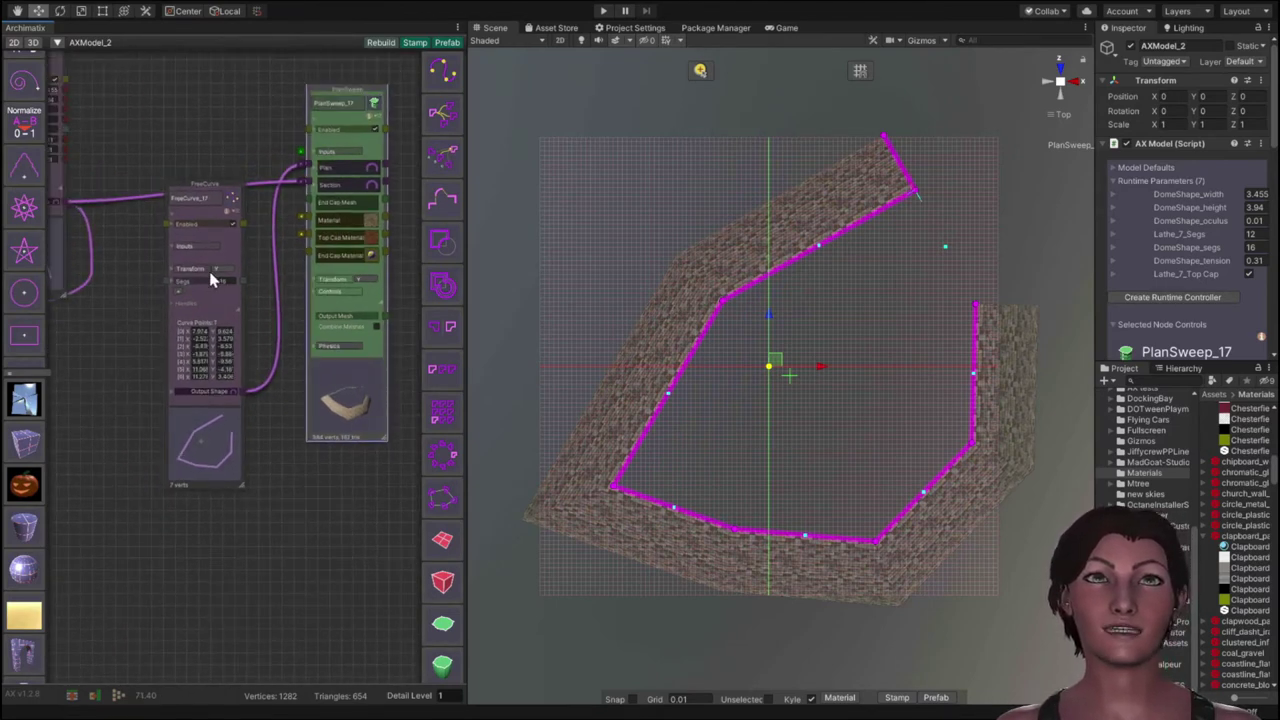
{"action": "left_click", "coordinate": [214, 298]}
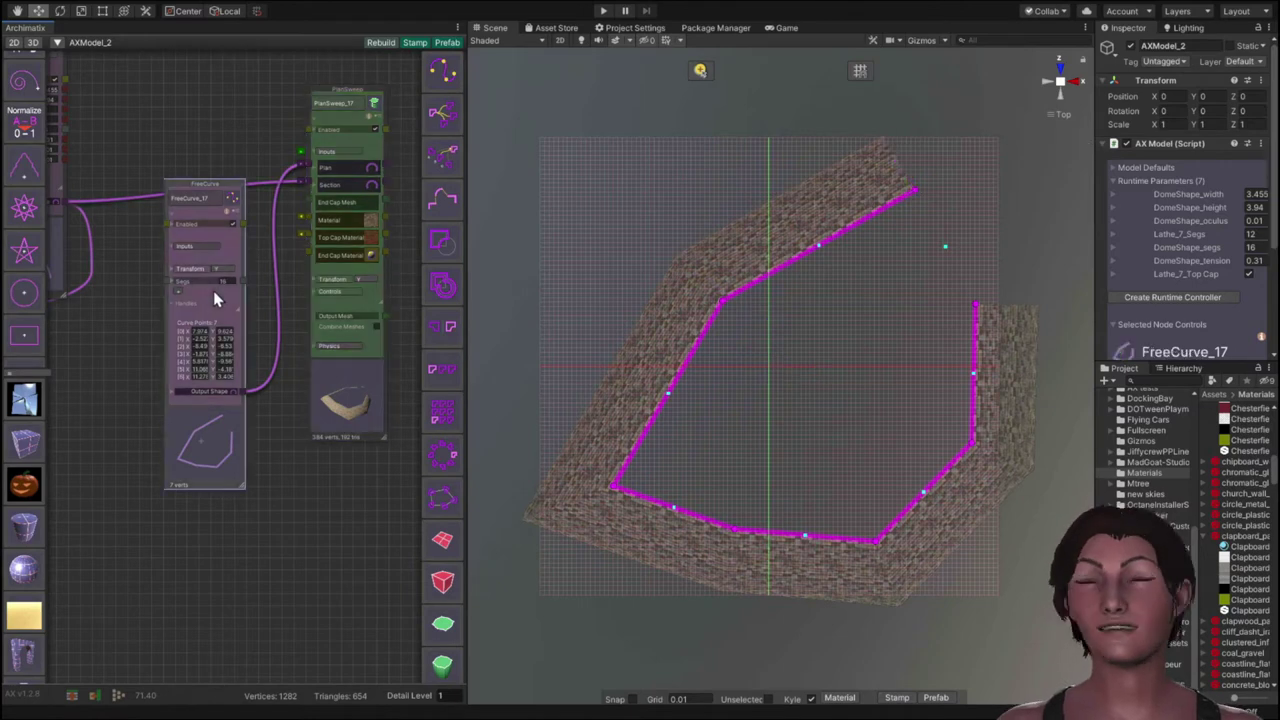
{"action": "key", "text": "Delete"}
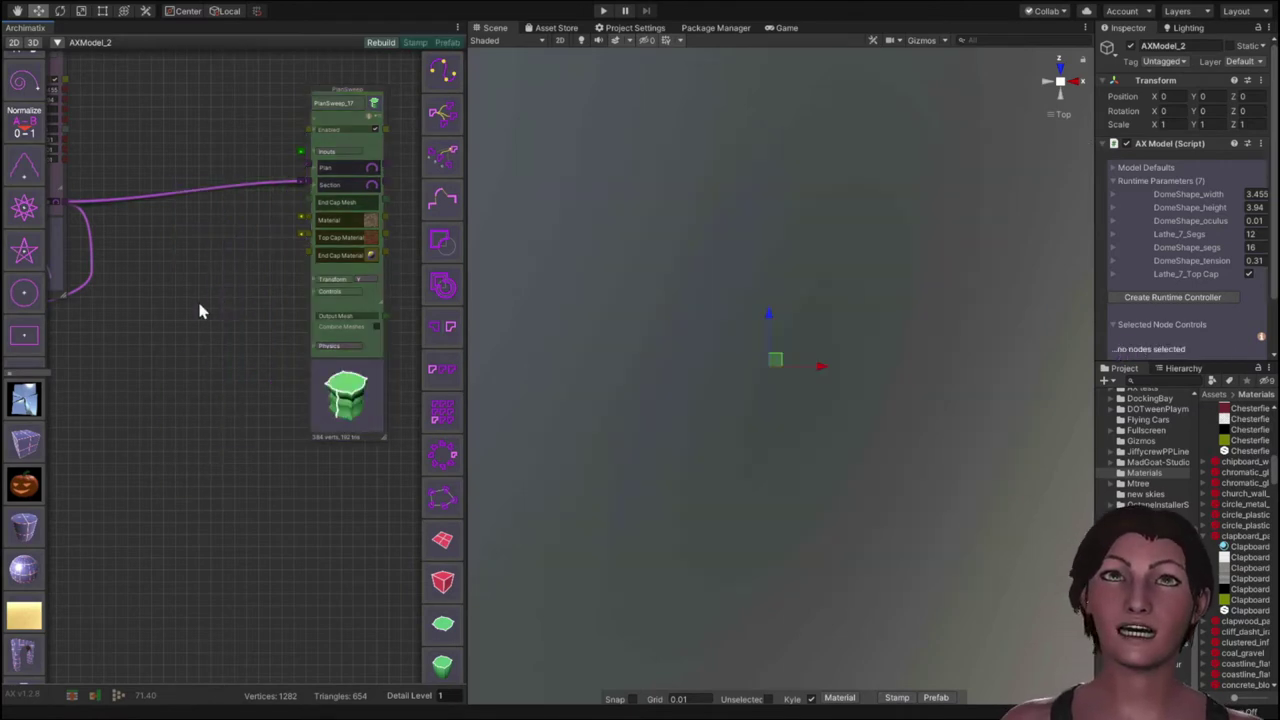
Step: Add a Rectangle shape, place its node beside PlanSweep_17 and connect its Output Shape to the Plan input
{"action": "left_click", "coordinate": [28, 342]}
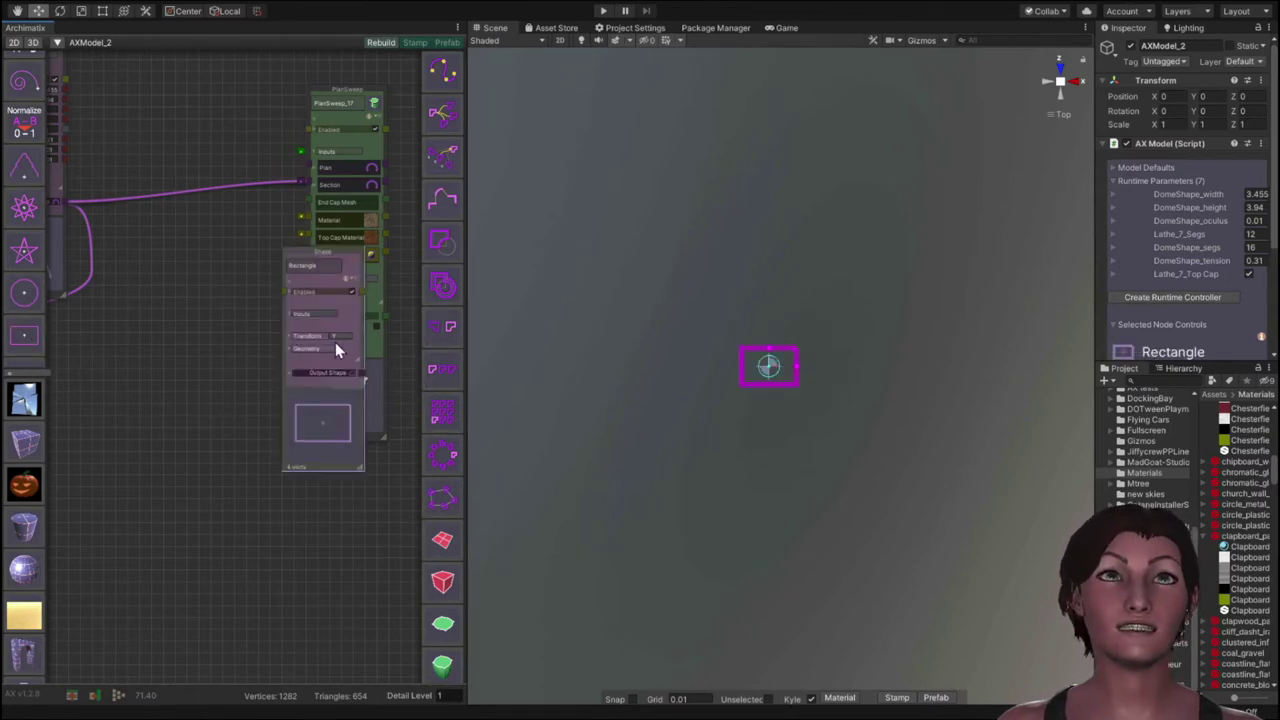
{"action": "left_click_drag", "start_coordinate": [341, 368], "coordinate": [308, 163]}
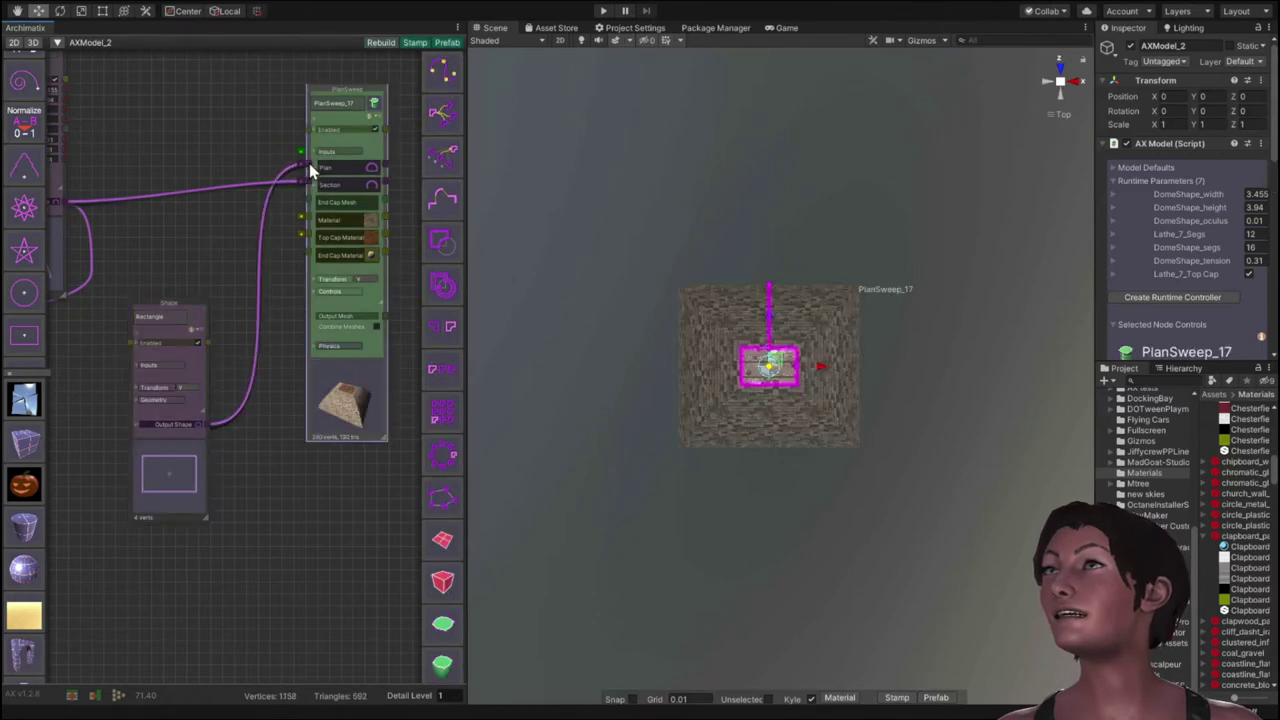
{"action": "scroll", "coordinate": [762, 421], "scroll_direction": "up", "scroll_amount": 5}
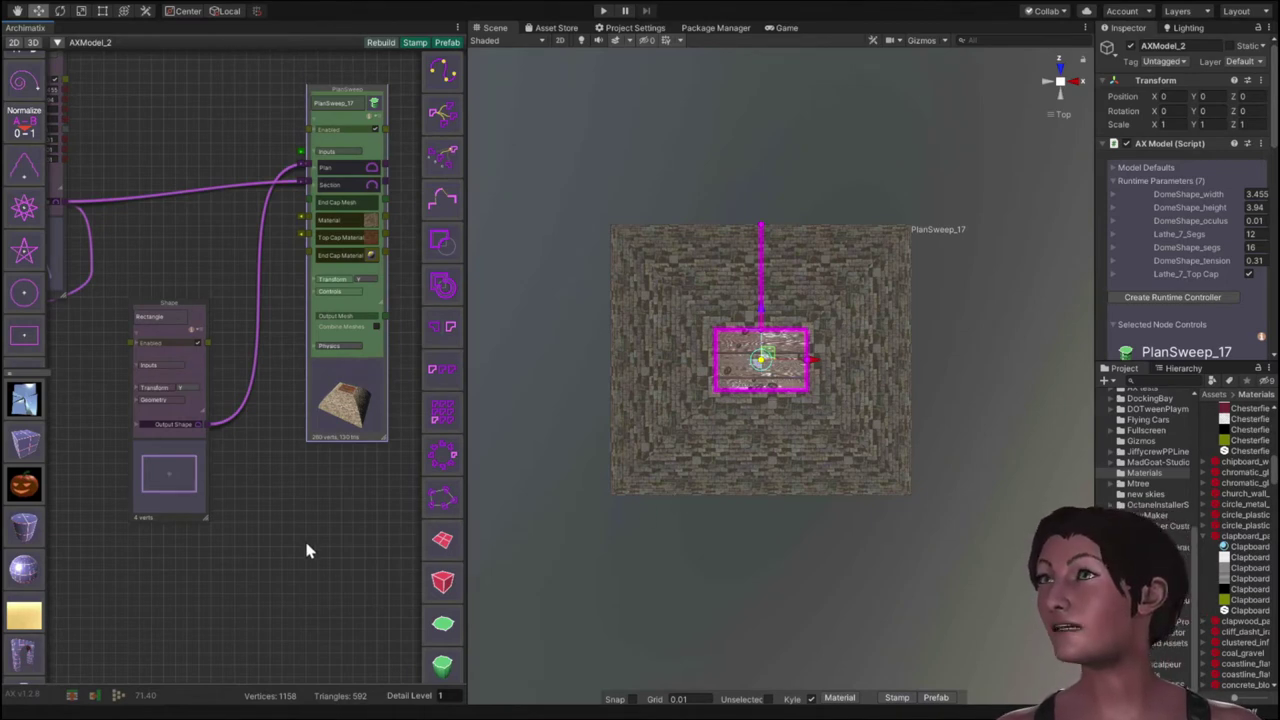
Step: Connect the Rectangle's Output Shape to the Plan input of Extrude_16 as well and enable that extrude
{"action": "left_click_drag", "start_coordinate": [205, 430], "coordinate": [303, 336]}
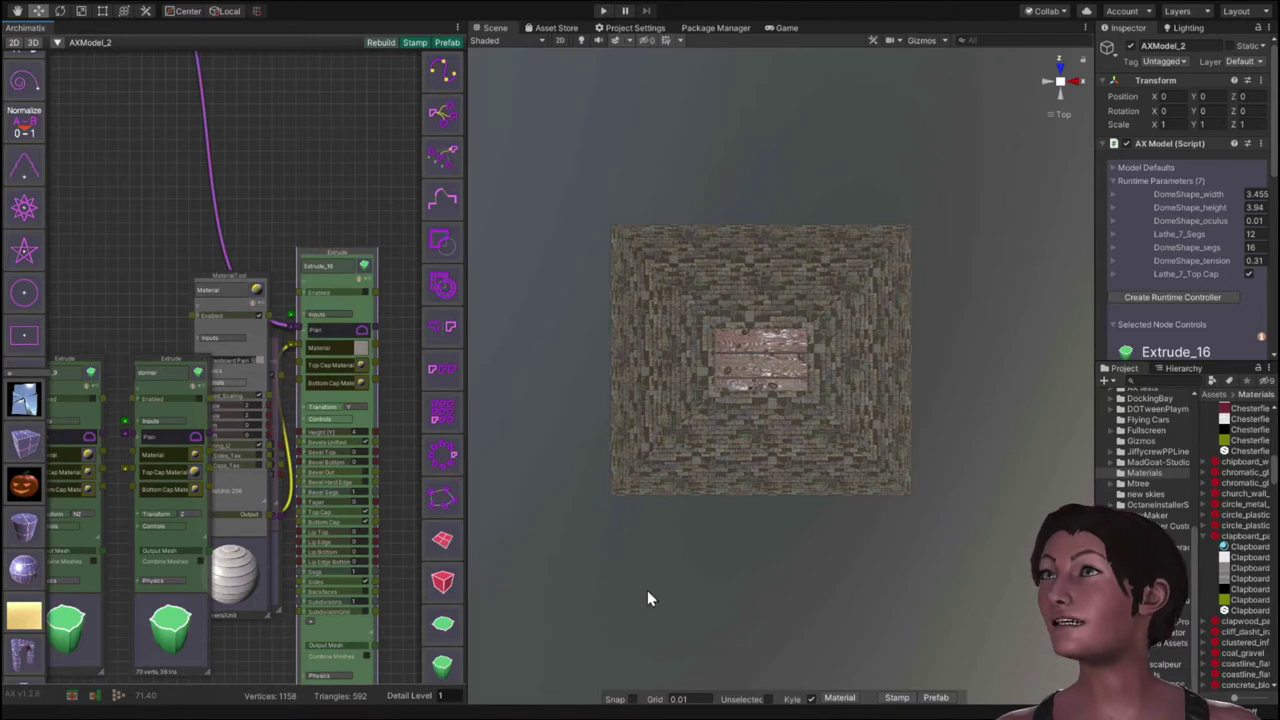
{"action": "left_click", "coordinate": [1060, 116]}
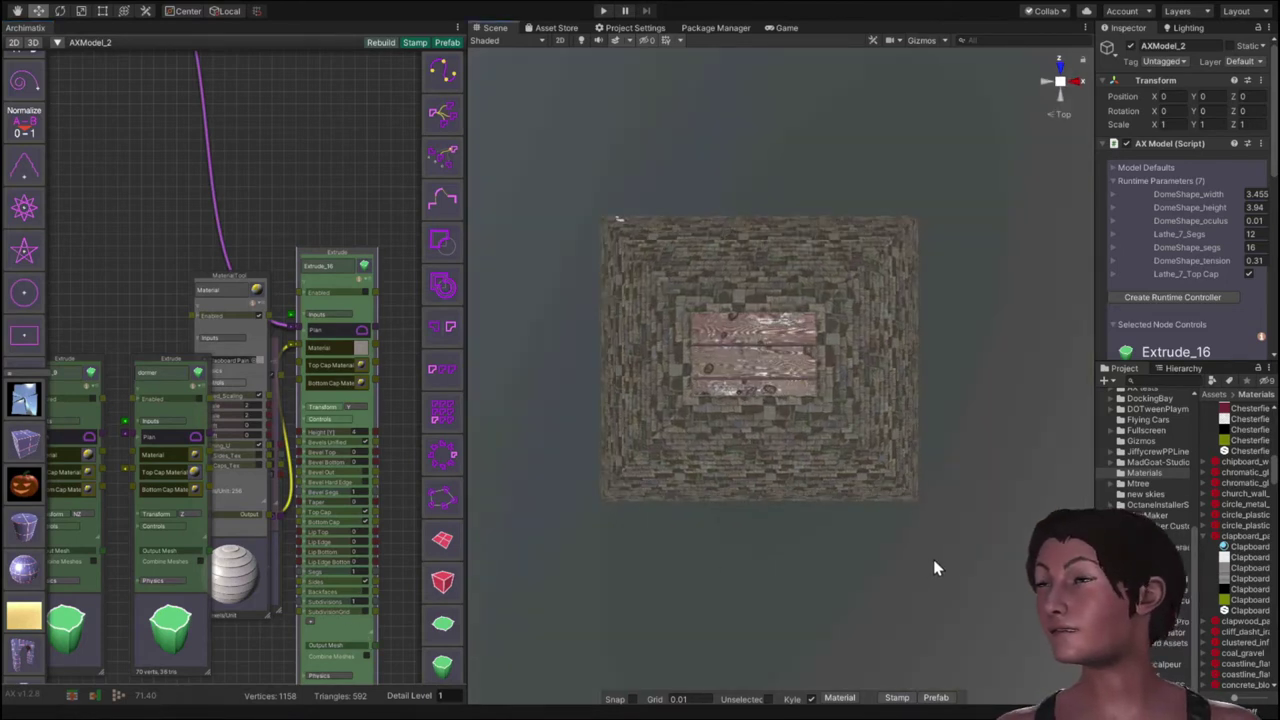
{"action": "left_click_drag", "start_coordinate": [933, 568], "coordinate": [919, 268], "text": "alt"}
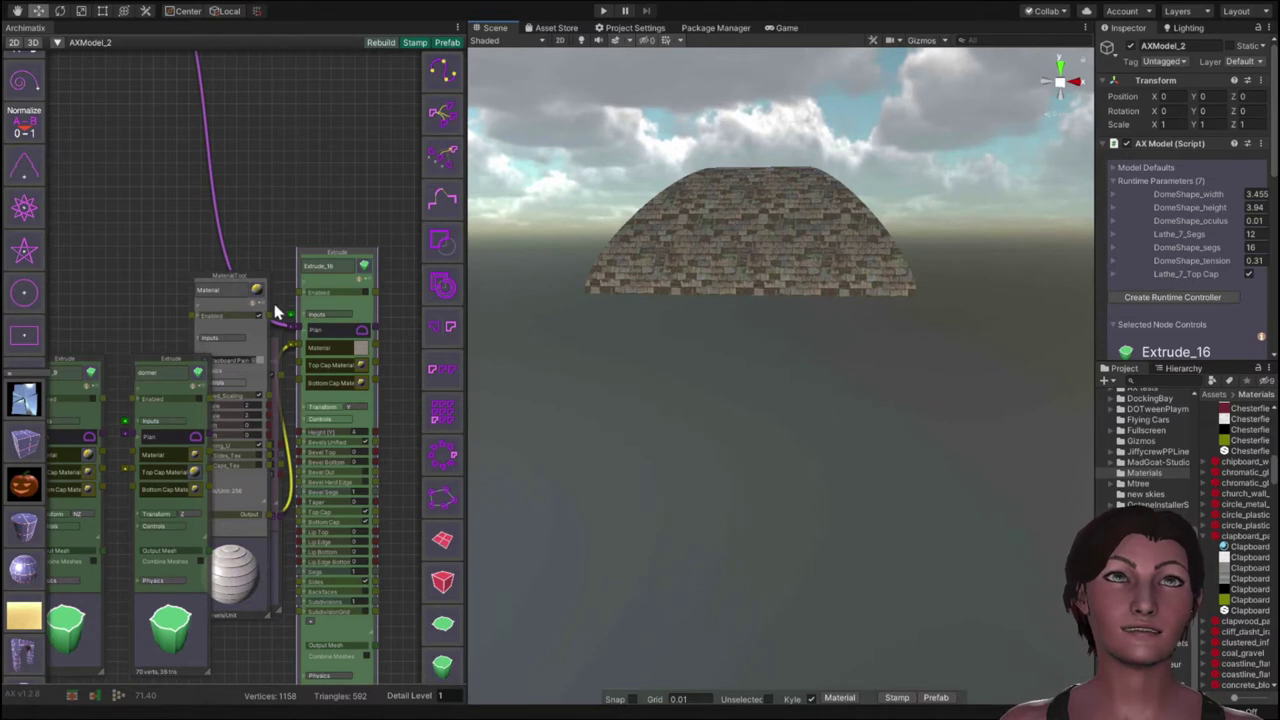
{"action": "left_click", "coordinate": [364, 297]}
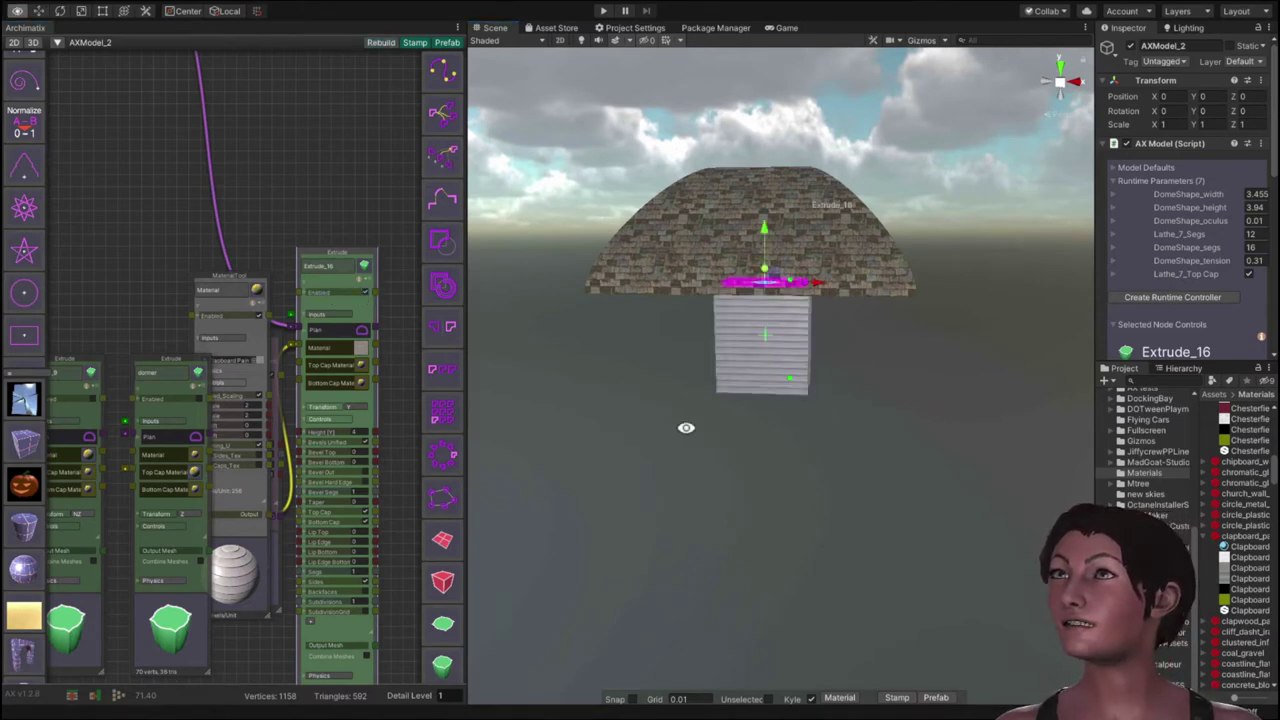
Step: Enlarge the shared rectangle plan in the scene to about 7 wide and 5.4 high
{"action": "left_click_drag", "start_coordinate": [686, 426], "coordinate": [735, 491], "text": "alt"}
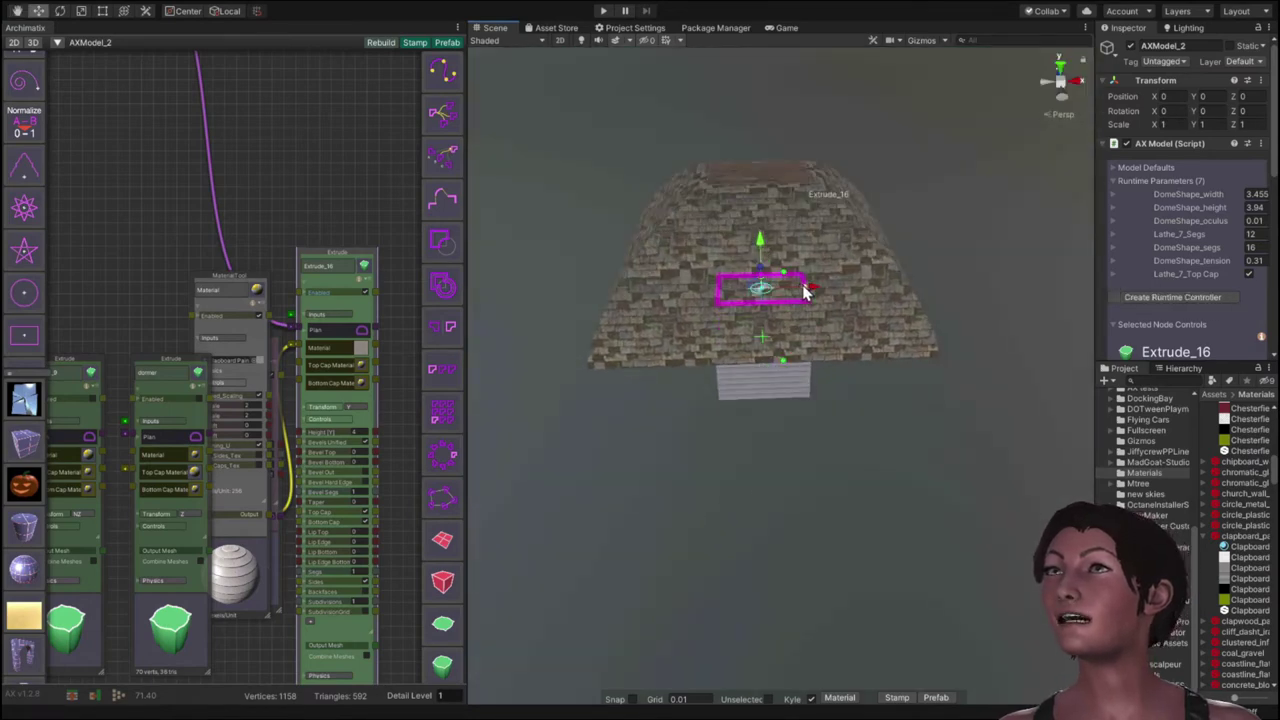
{"action": "left_click_drag", "start_coordinate": [806, 290], "coordinate": [787, 392]}
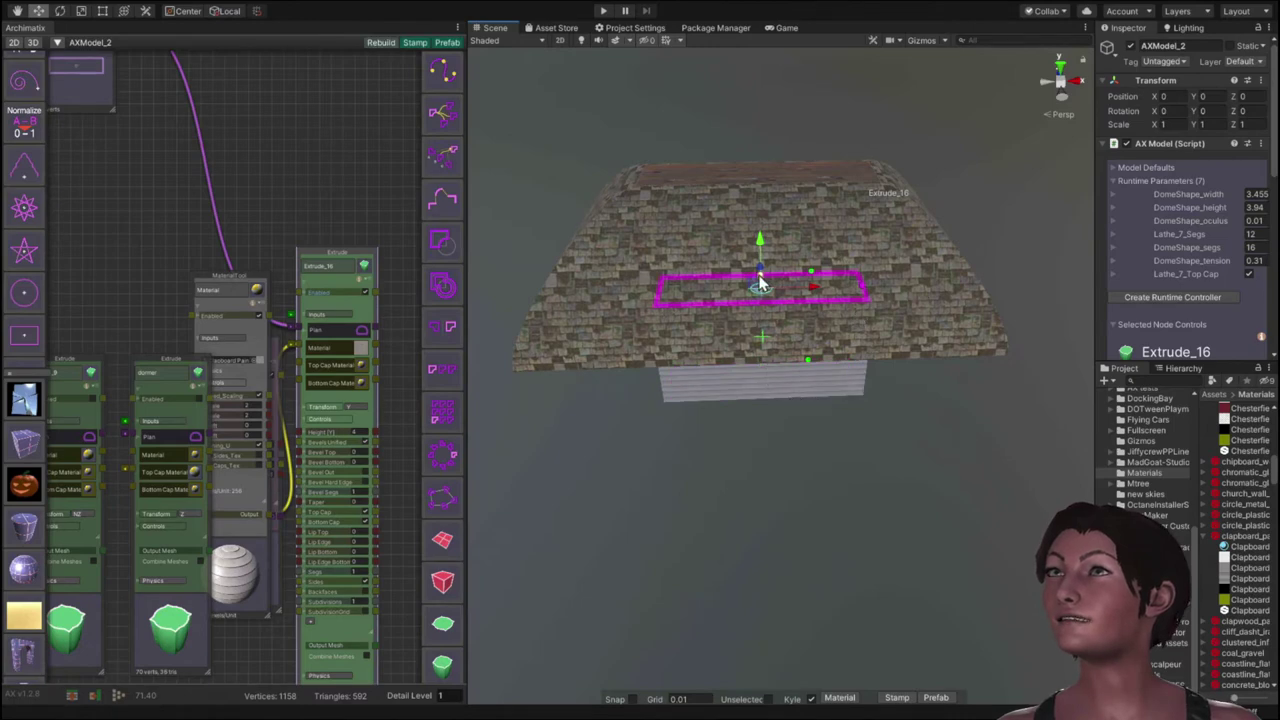
{"action": "left_click_drag", "start_coordinate": [760, 285], "coordinate": [975, 412], "text": "alt"}
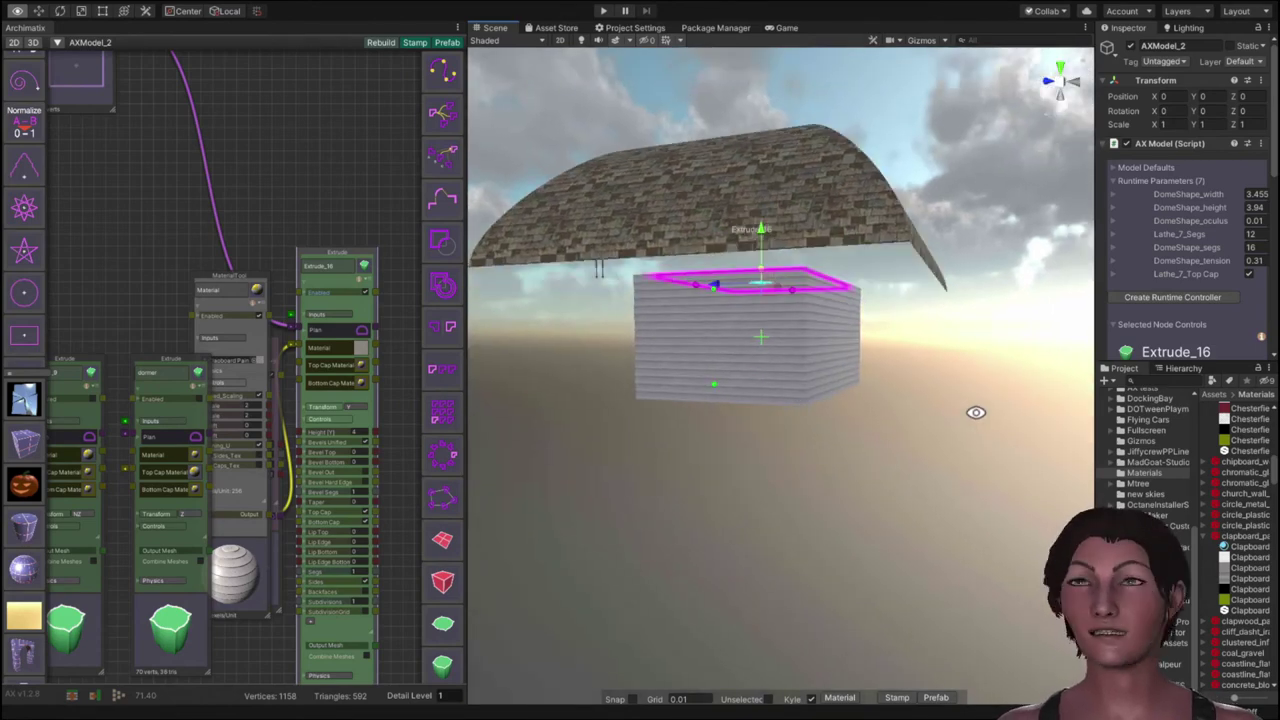
Step: Enable the Bottom Cap of PlanSweep_17 to close the roof's underside, and check the roof from below and above
{"action": "left_click_drag", "start_coordinate": [294, 186], "coordinate": [250, 632]}
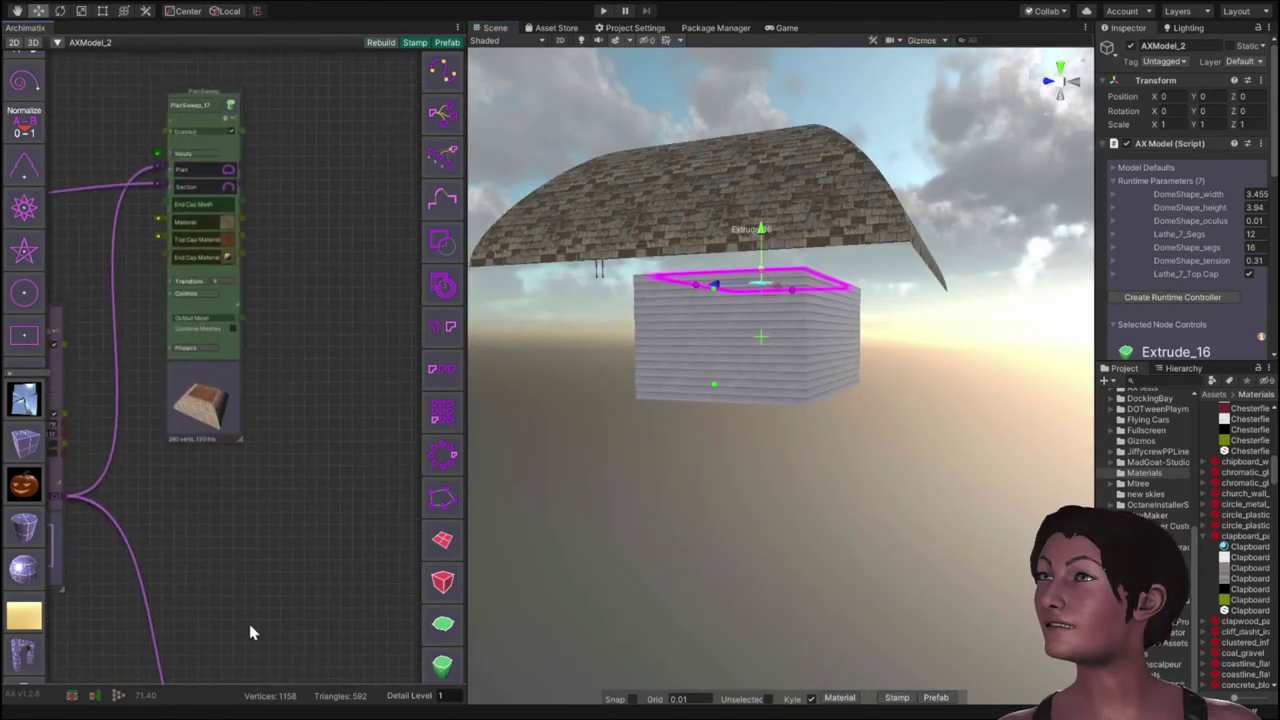
{"action": "left_click", "coordinate": [206, 291]}
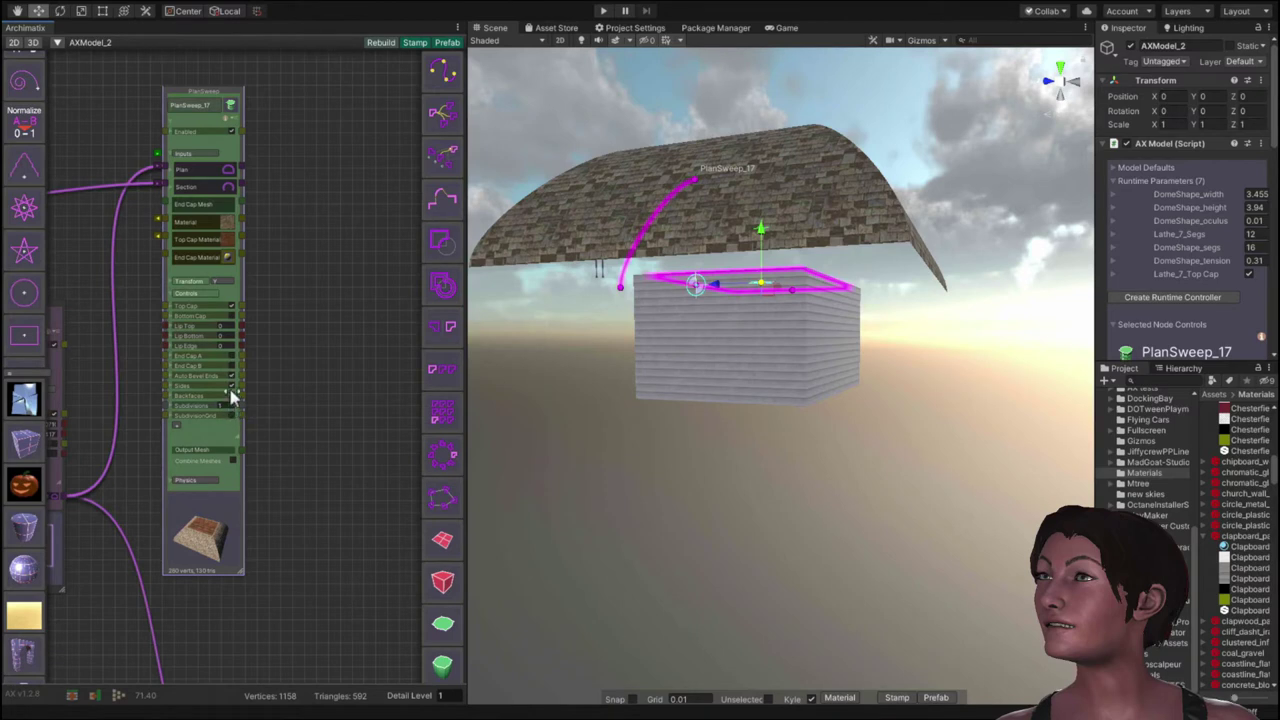
{"action": "left_click", "coordinate": [231, 315]}
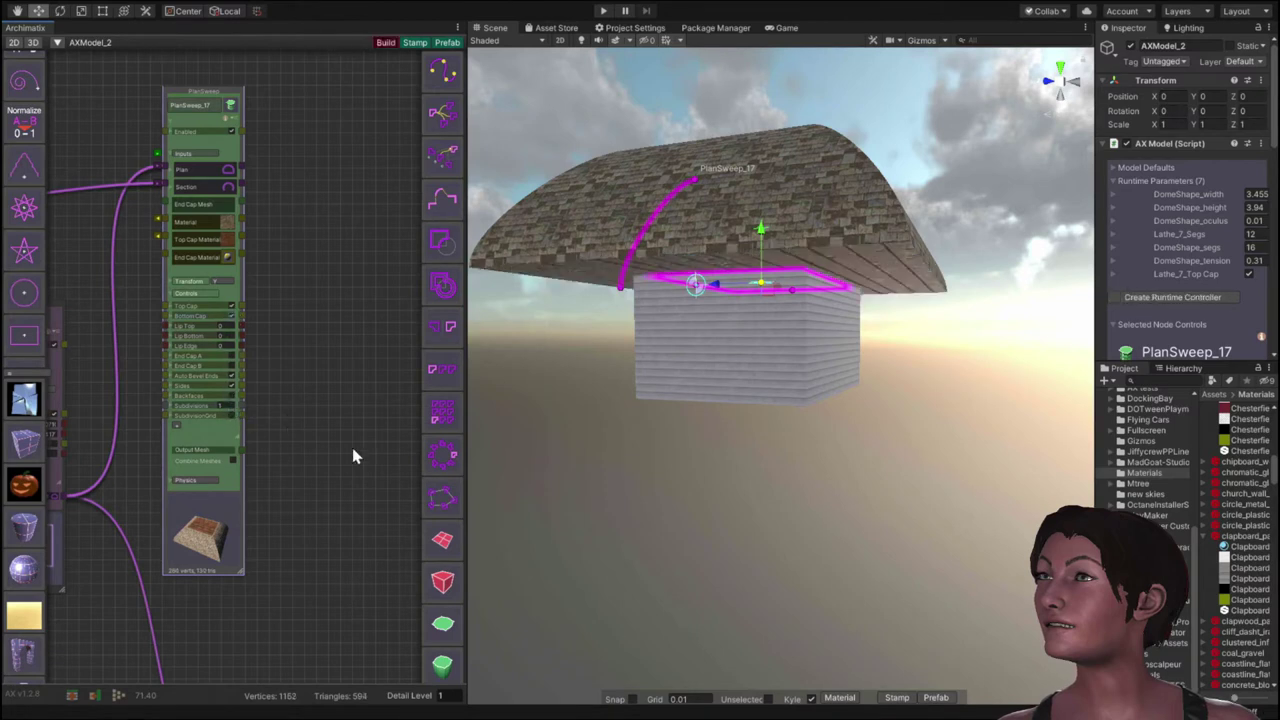
{"action": "left_click_drag", "start_coordinate": [788, 510], "coordinate": [835, 485], "text": "alt"}
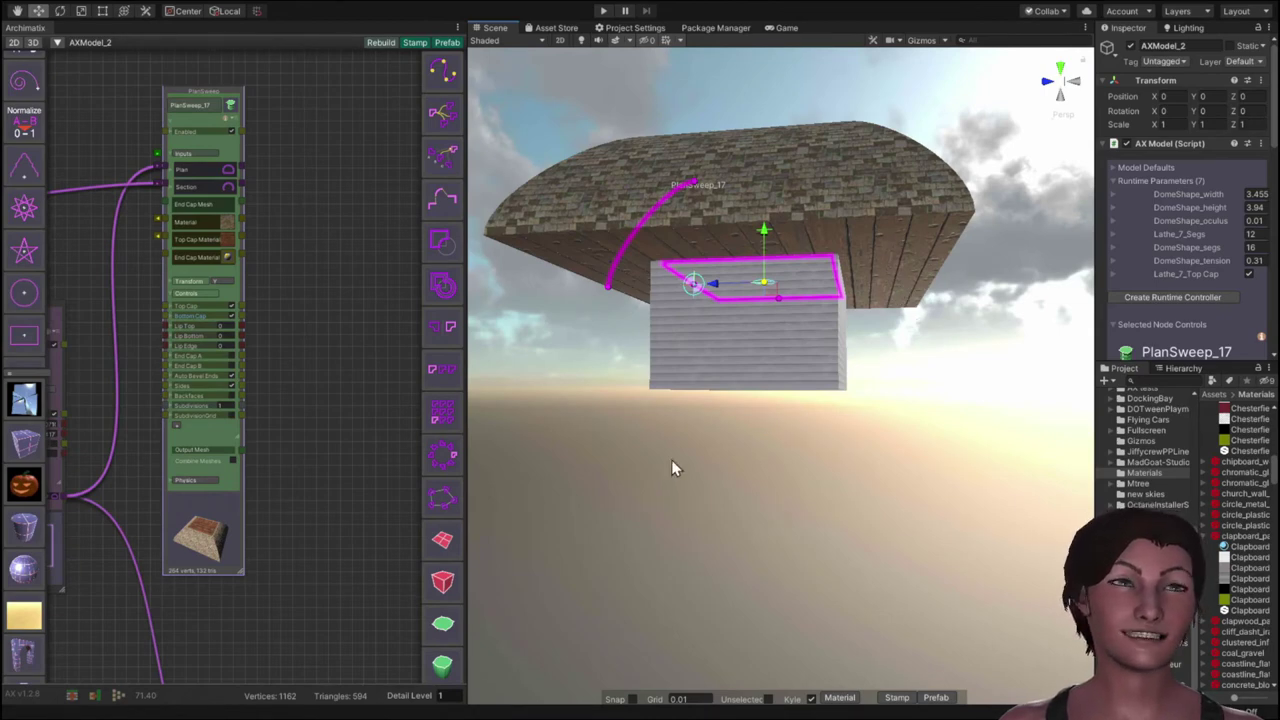
{"action": "left_click_drag", "start_coordinate": [671, 462], "coordinate": [715, 459], "text": "alt"}
{"action": "left_click_drag", "start_coordinate": [709, 501], "coordinate": [697, 614], "text": "alt"}
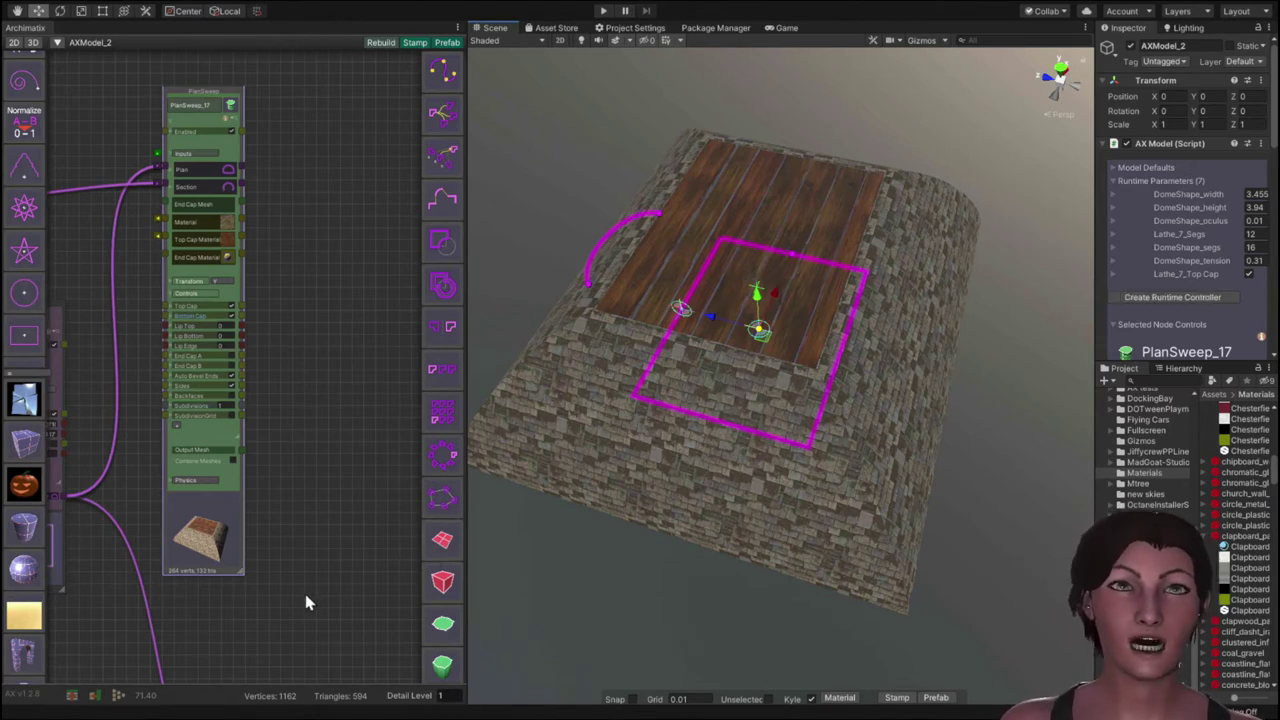
{"action": "middle_click_drag", "start_coordinate": [277, 608], "coordinate": [400, 434]}
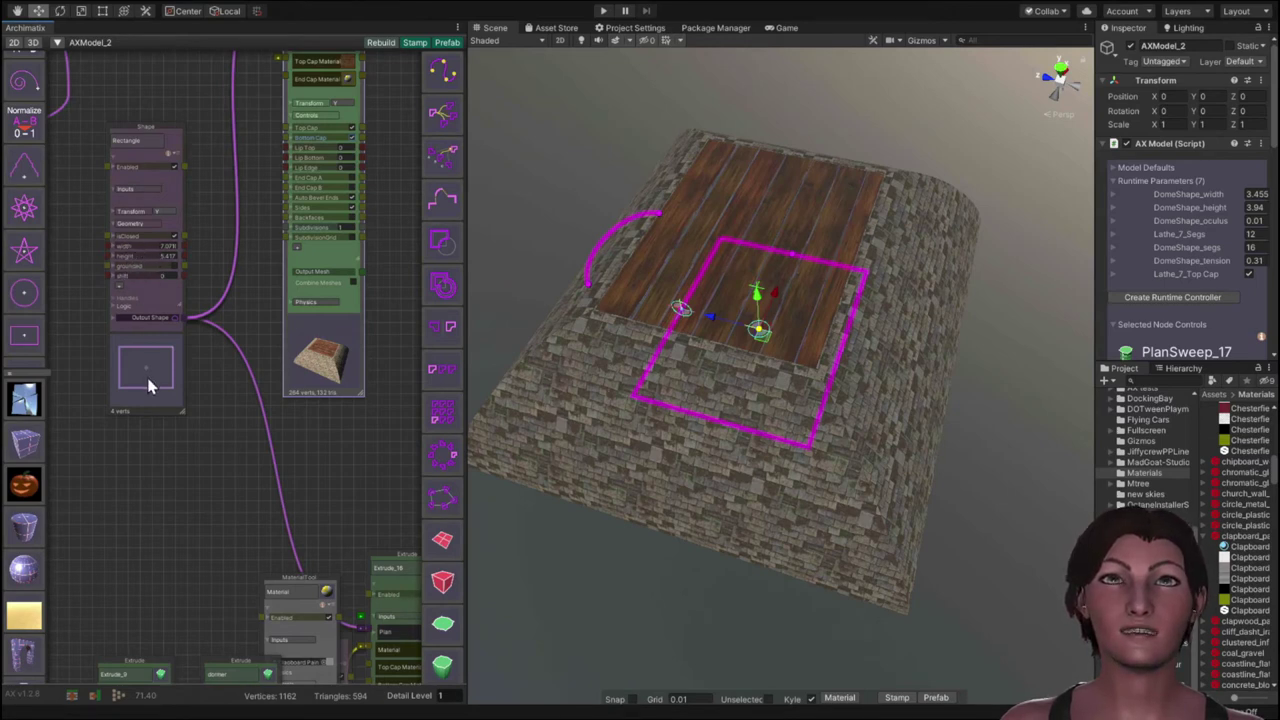
Step: Try different X translations on the DomeShape profile, ending at 0.42
{"action": "middle_click_drag", "start_coordinate": [214, 391], "coordinate": [283, 463]}
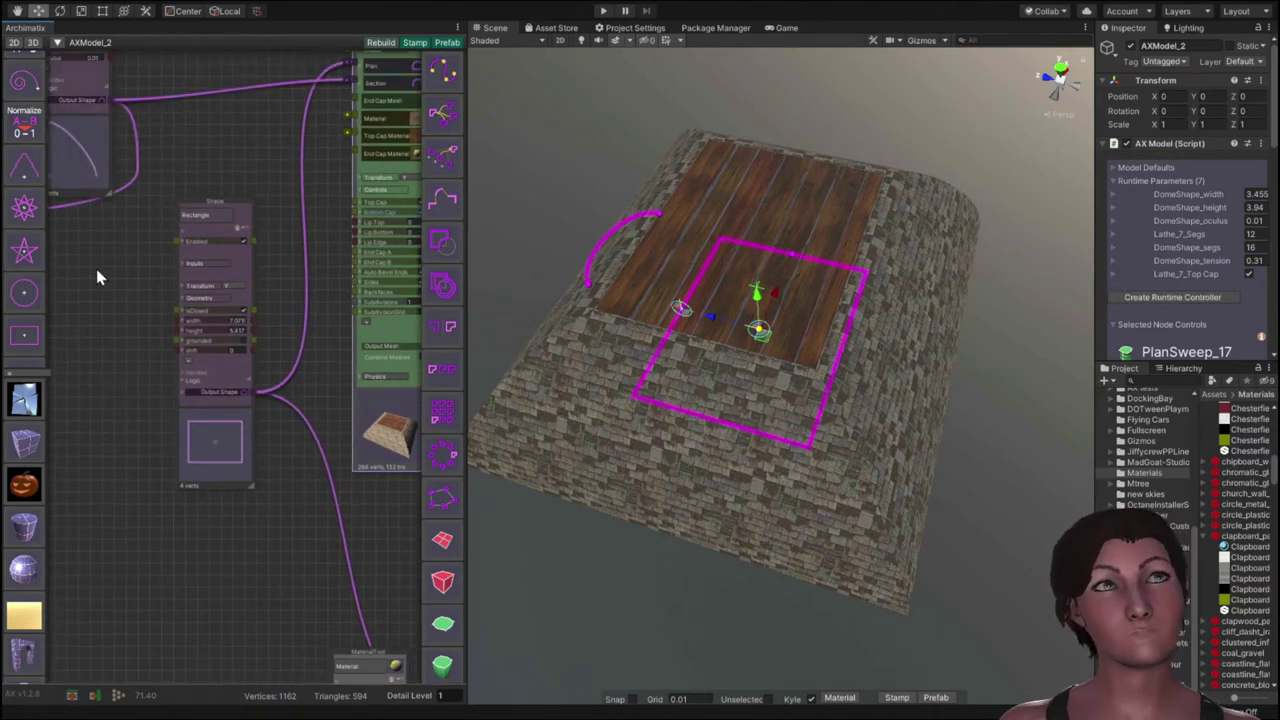
{"action": "middle_click_drag", "start_coordinate": [103, 277], "coordinate": [213, 488]}
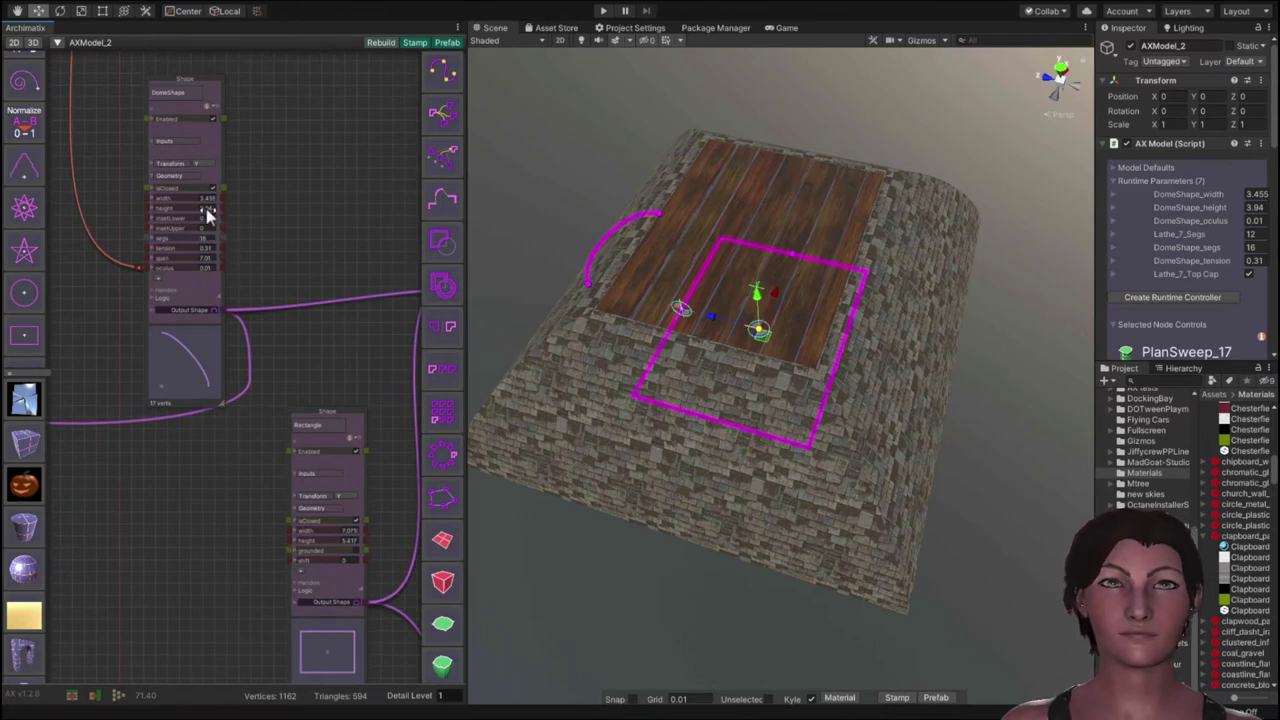
{"action": "left_click", "coordinate": [172, 164]}
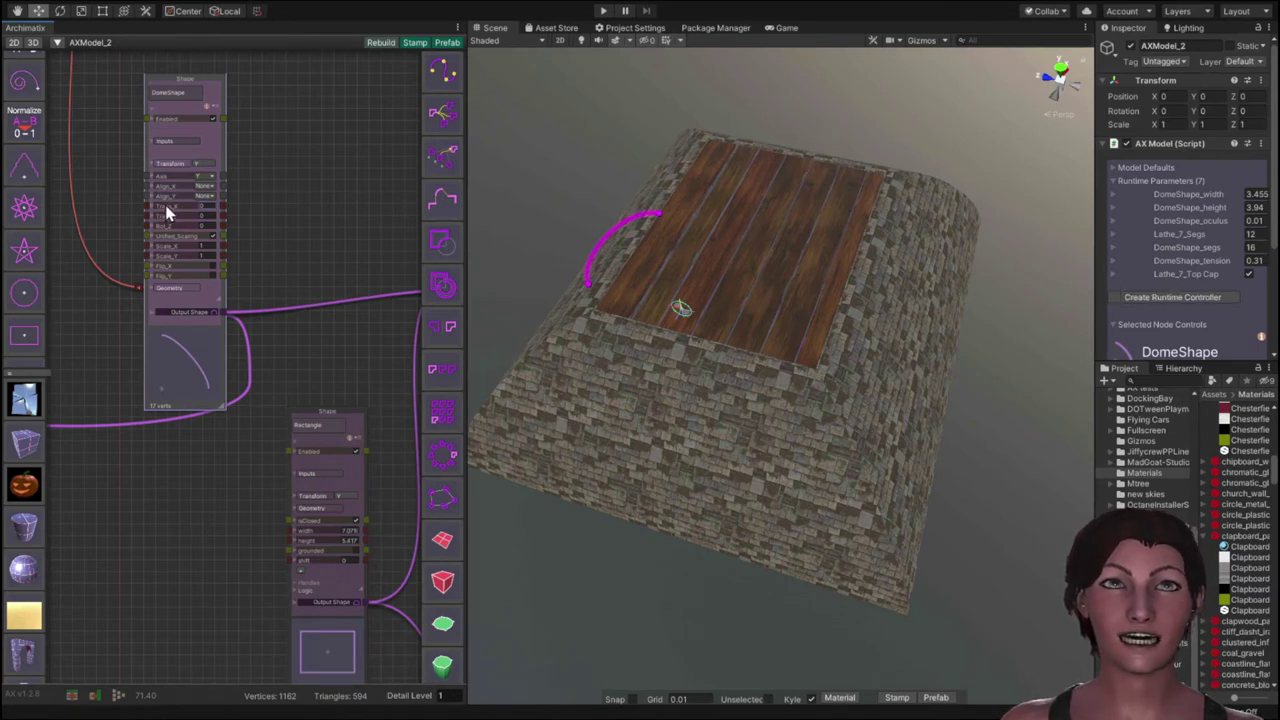
{"action": "mouse_move", "coordinate": [168, 213]}
{"action": "left_mouse_down"}
{"action": "mouse_move", "coordinate": [114, 214]}
{"action": "mouse_move", "coordinate": [166, 211]}
{"action": "mouse_move", "coordinate": [117, 217]}
{"action": "mouse_move", "coordinate": [214, 229]}
{"action": "mouse_move", "coordinate": [172, 226]}
{"action": "left_mouse_up"}
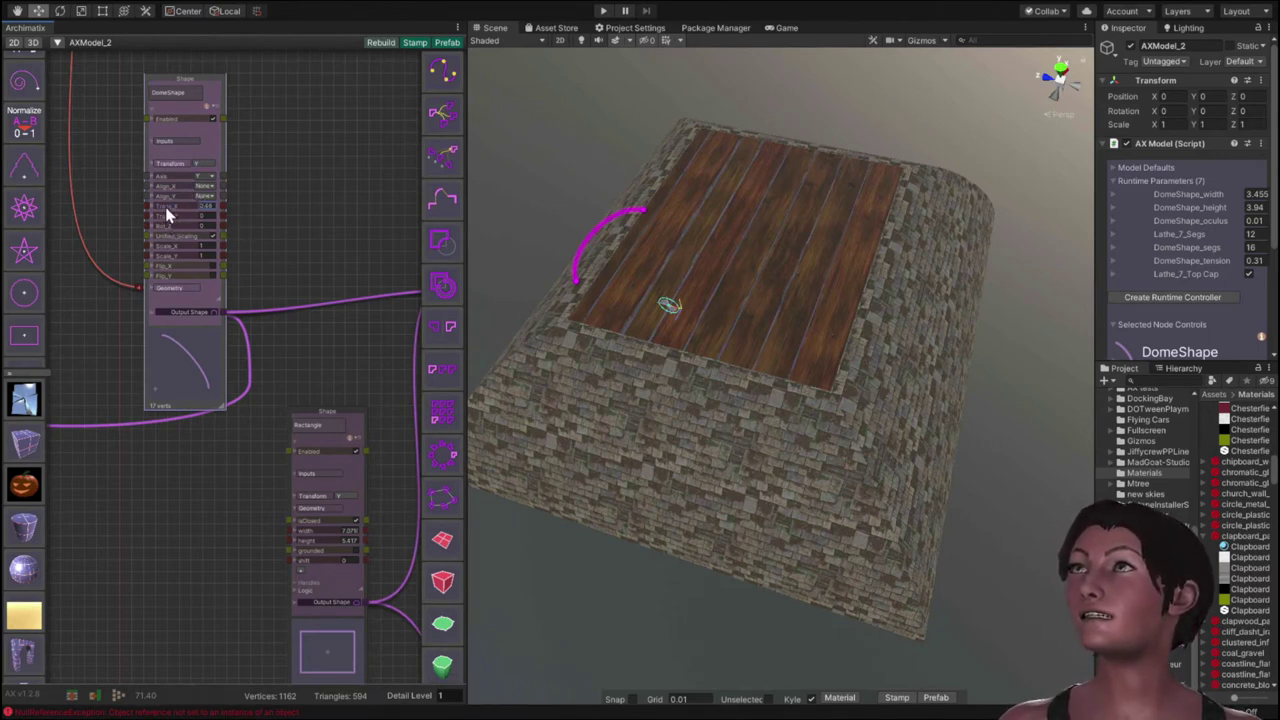
{"action": "left_click_drag", "start_coordinate": [163, 208], "coordinate": [111, 229]}
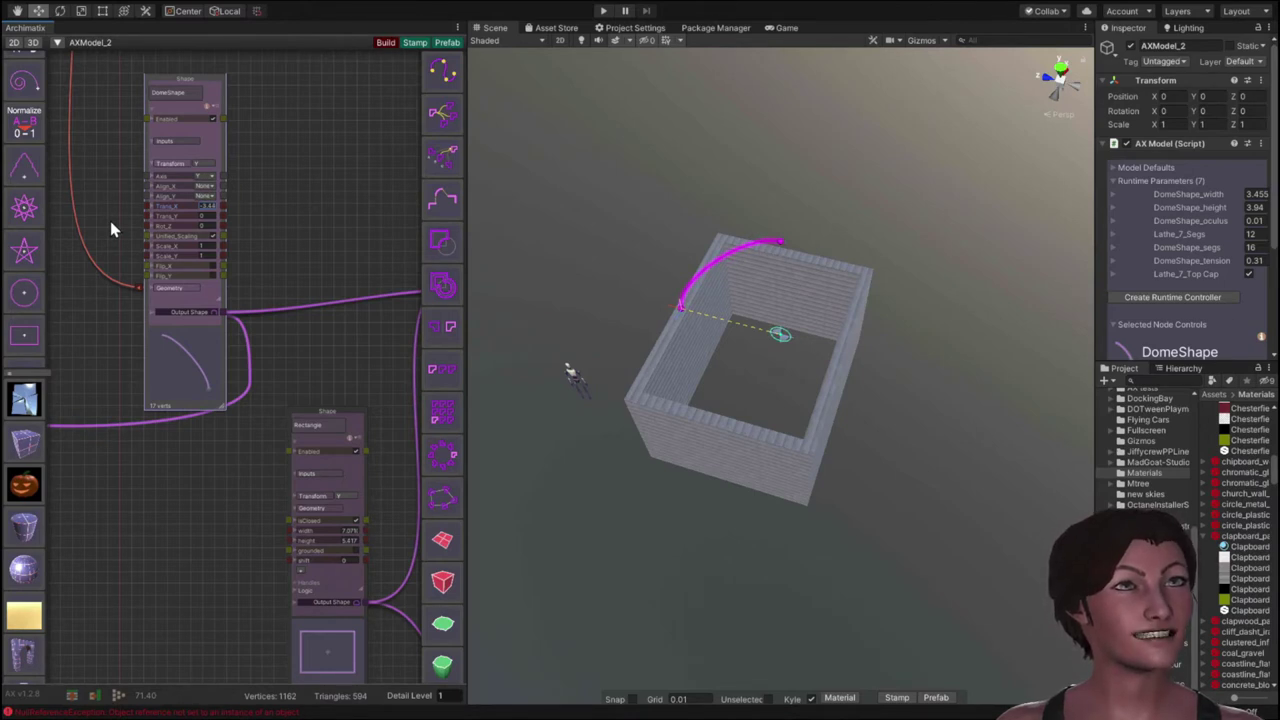
{"action": "left_click_drag", "start_coordinate": [111, 223], "coordinate": [159, 236]}
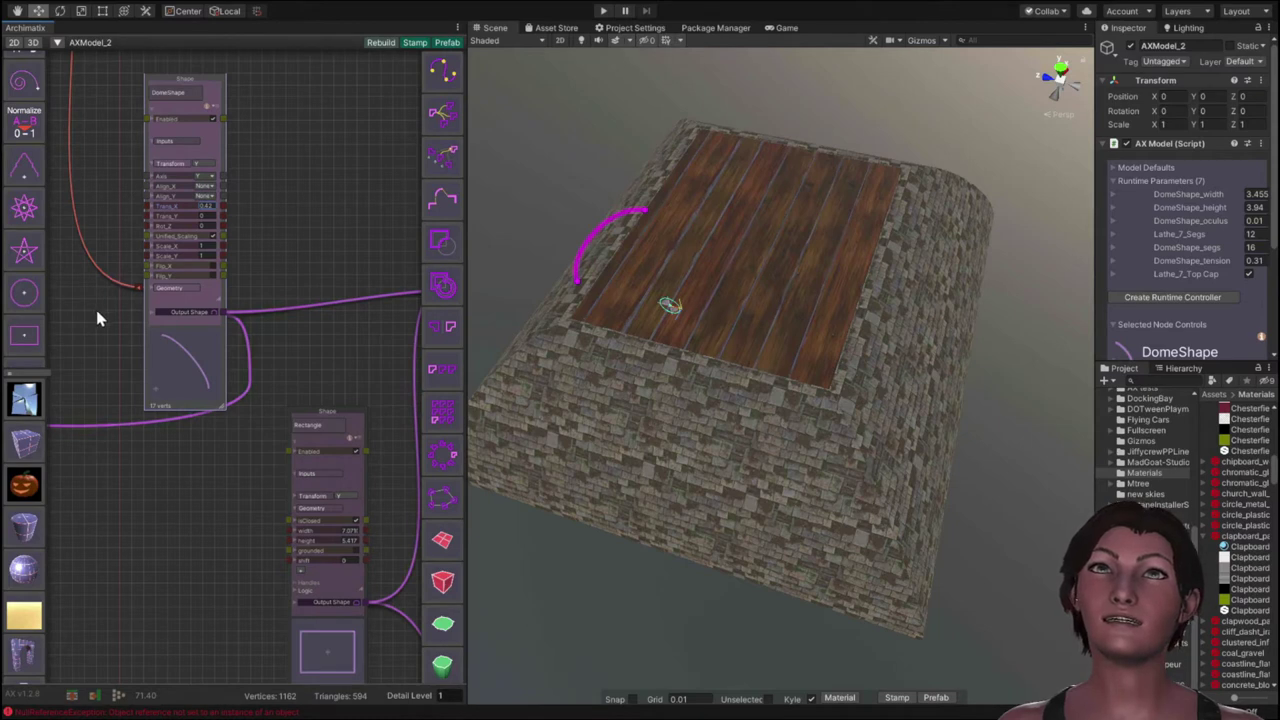
Step: Narrow the DomeShape profile to a width of 1.55 and shift its X translation to about -1.5
{"action": "left_click", "coordinate": [174, 290]}
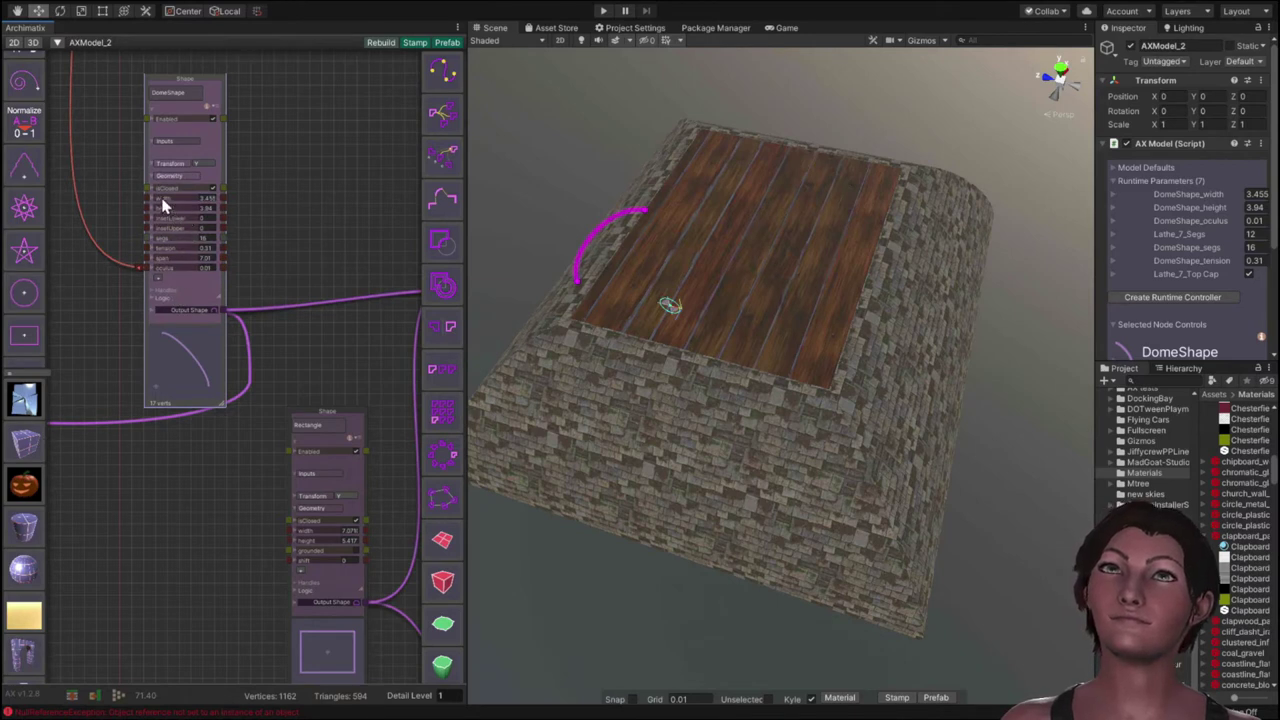
{"action": "left_click_drag", "start_coordinate": [165, 205], "coordinate": [131, 209]}
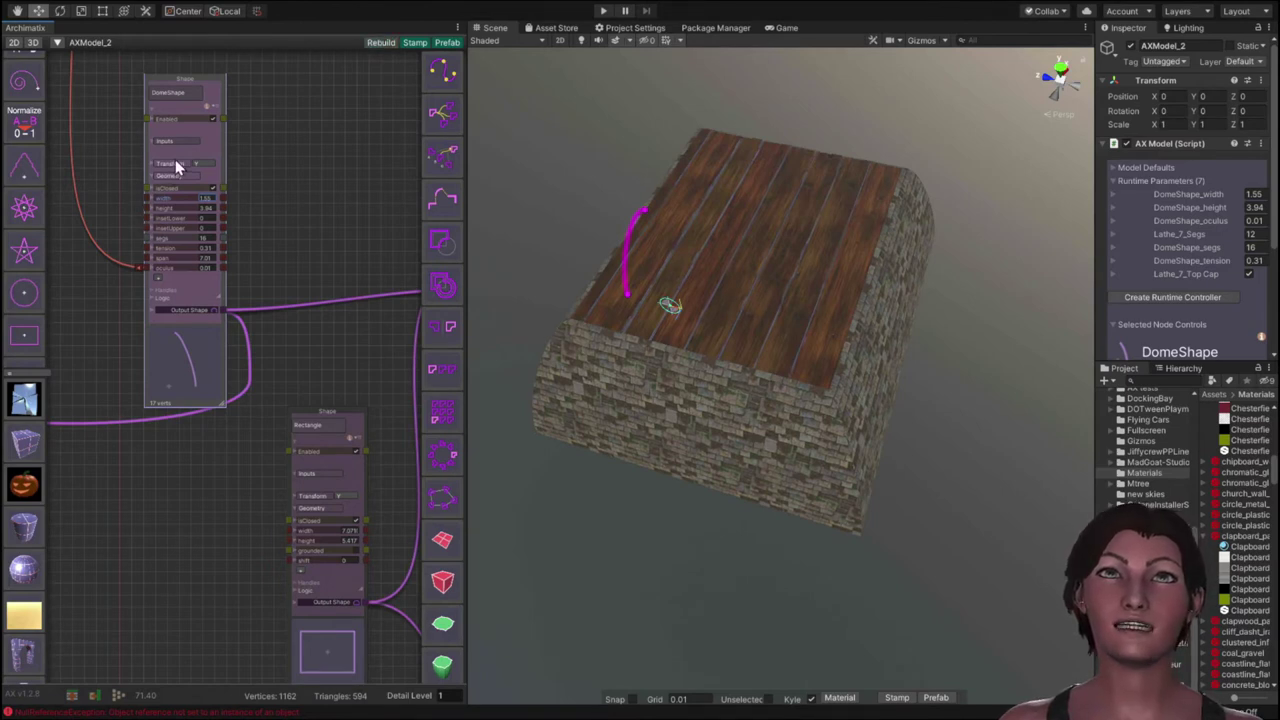
{"action": "left_click", "coordinate": [172, 164]}
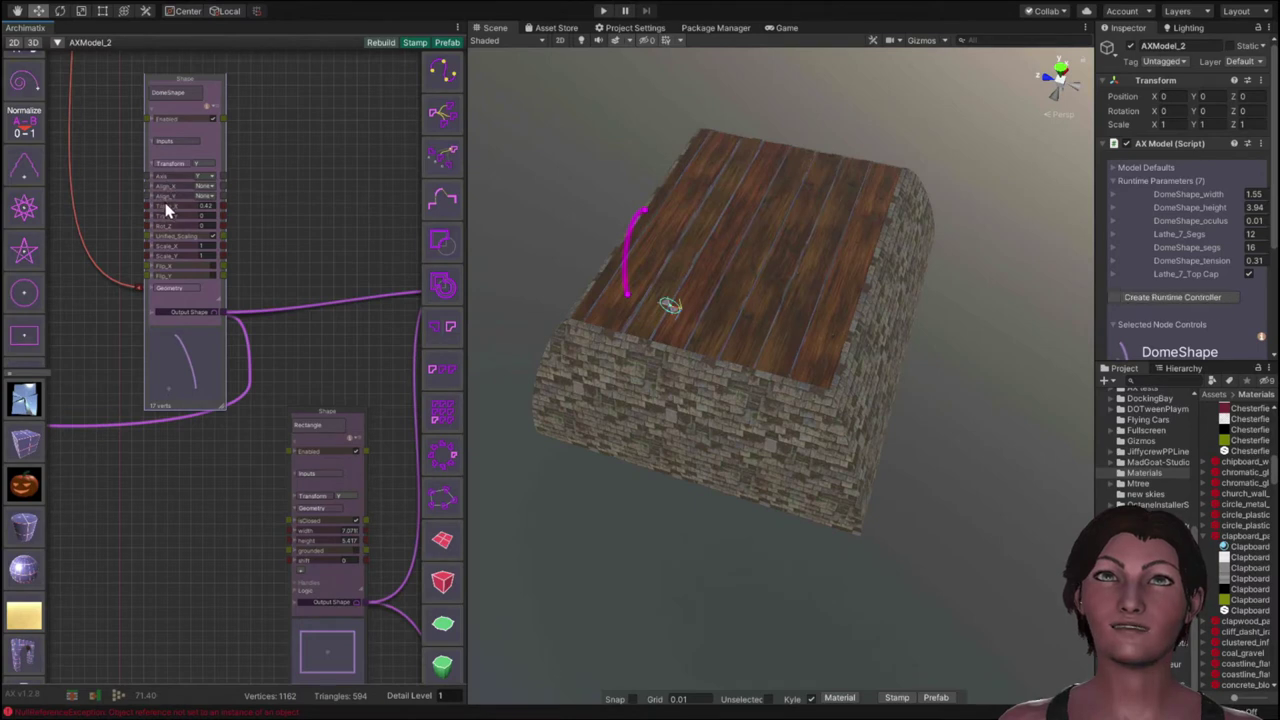
{"action": "mouse_move", "coordinate": [167, 209]}
{"action": "left_mouse_down"}
{"action": "mouse_move", "coordinate": [194, 211]}
{"action": "mouse_move", "coordinate": [162, 208]}
{"action": "left_mouse_up"}
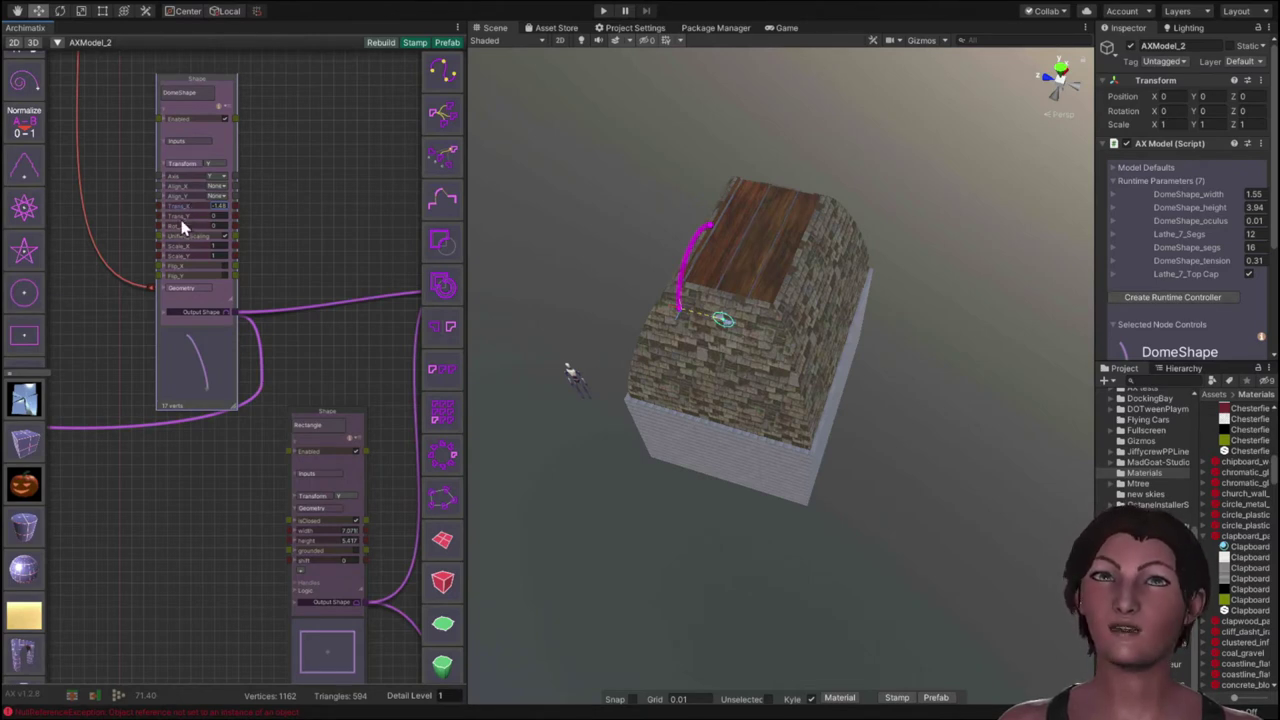
{"action": "left_click", "coordinate": [185, 291]}
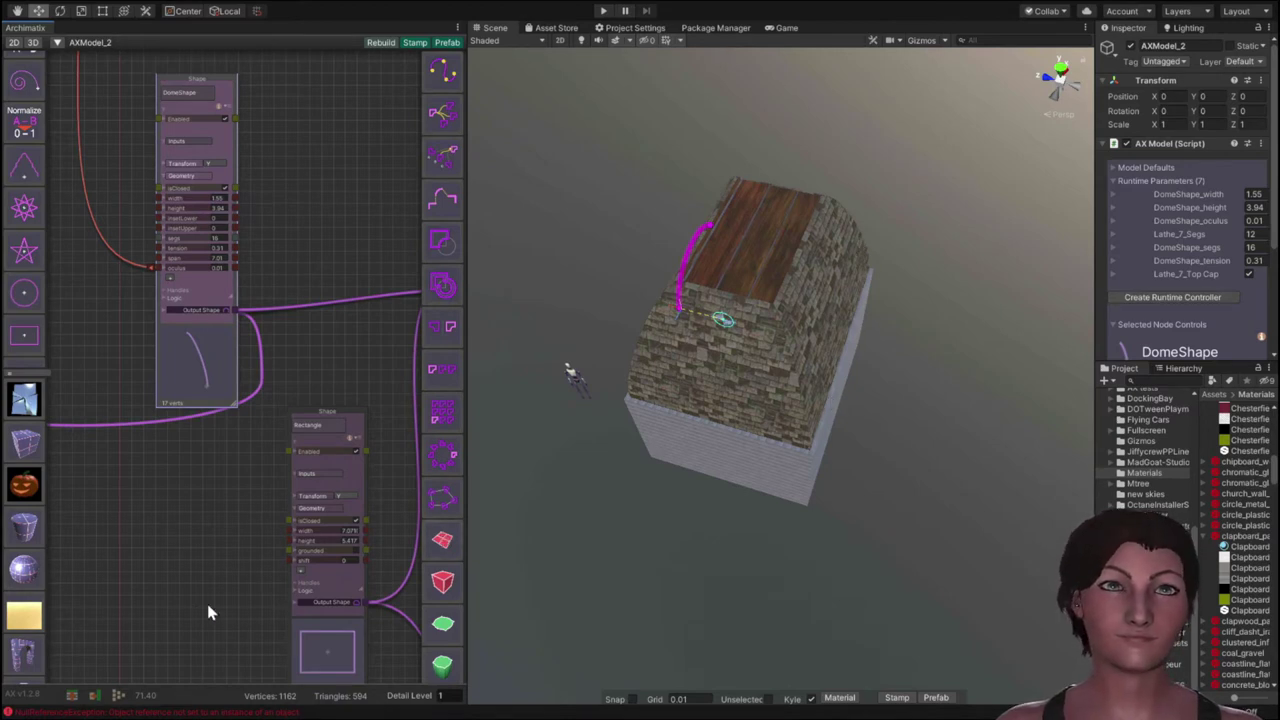
Step: Add a Float parameter named span to the Rectangle shape's geometry controls
{"action": "scroll", "coordinate": [254, 596], "scroll_direction": "down", "scroll_amount": 5}
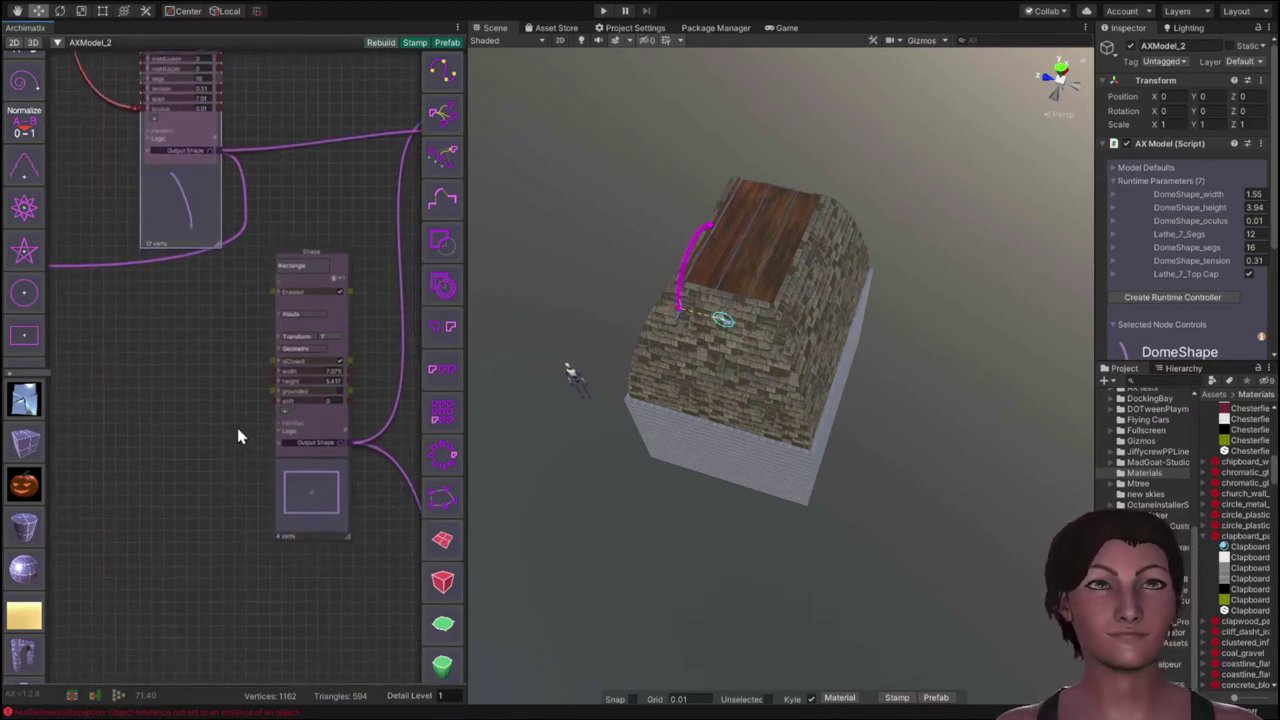
{"action": "left_click", "coordinate": [287, 419]}
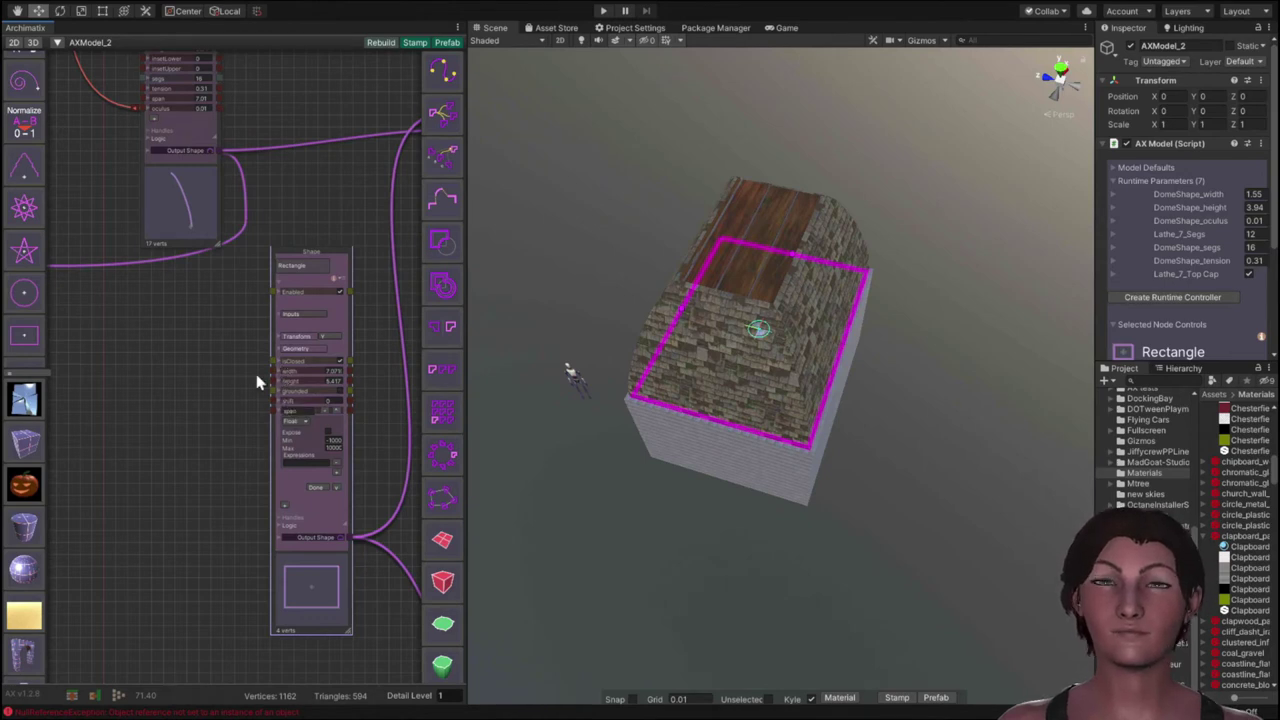
{"action": "left_click", "coordinate": [248, 412]}
{"action": "scroll", "coordinate": [253, 453], "scroll_direction": "up", "scroll_amount": 1}
{"action": "scroll", "coordinate": [253, 453], "scroll_direction": "up", "scroll_amount": 1}
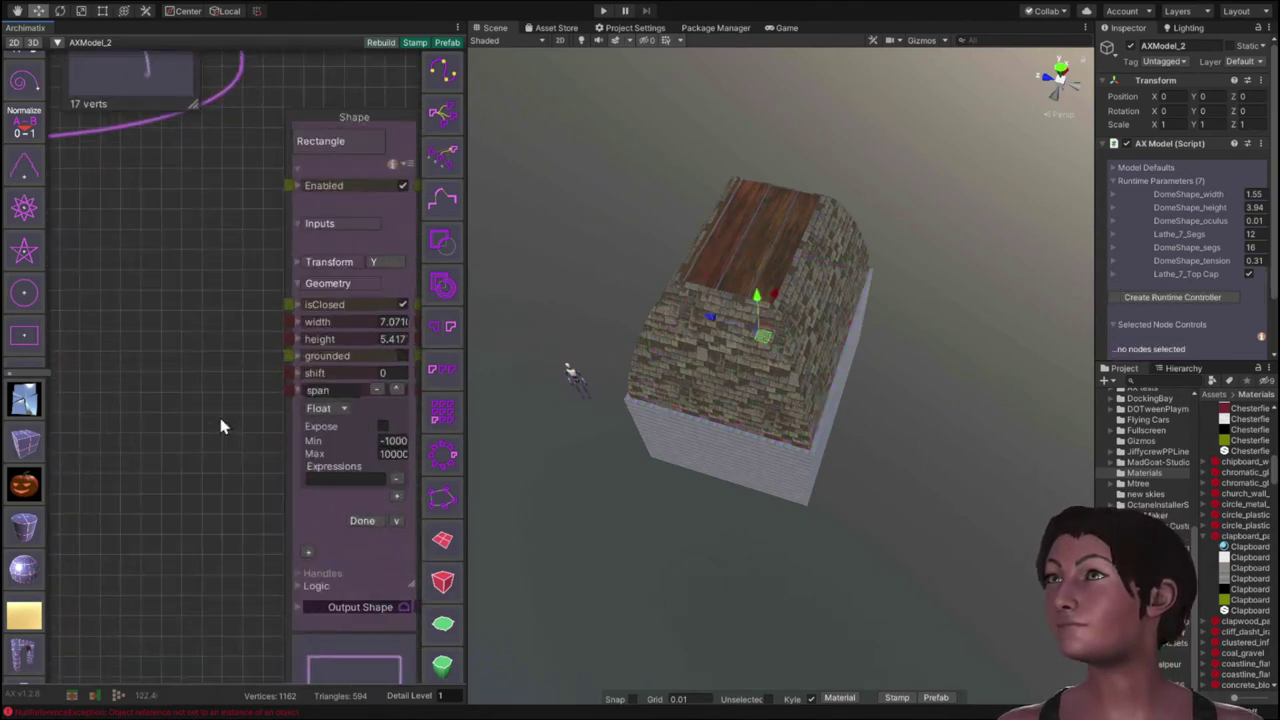
{"action": "middle_click_drag", "start_coordinate": [229, 423], "coordinate": [120, 449]}
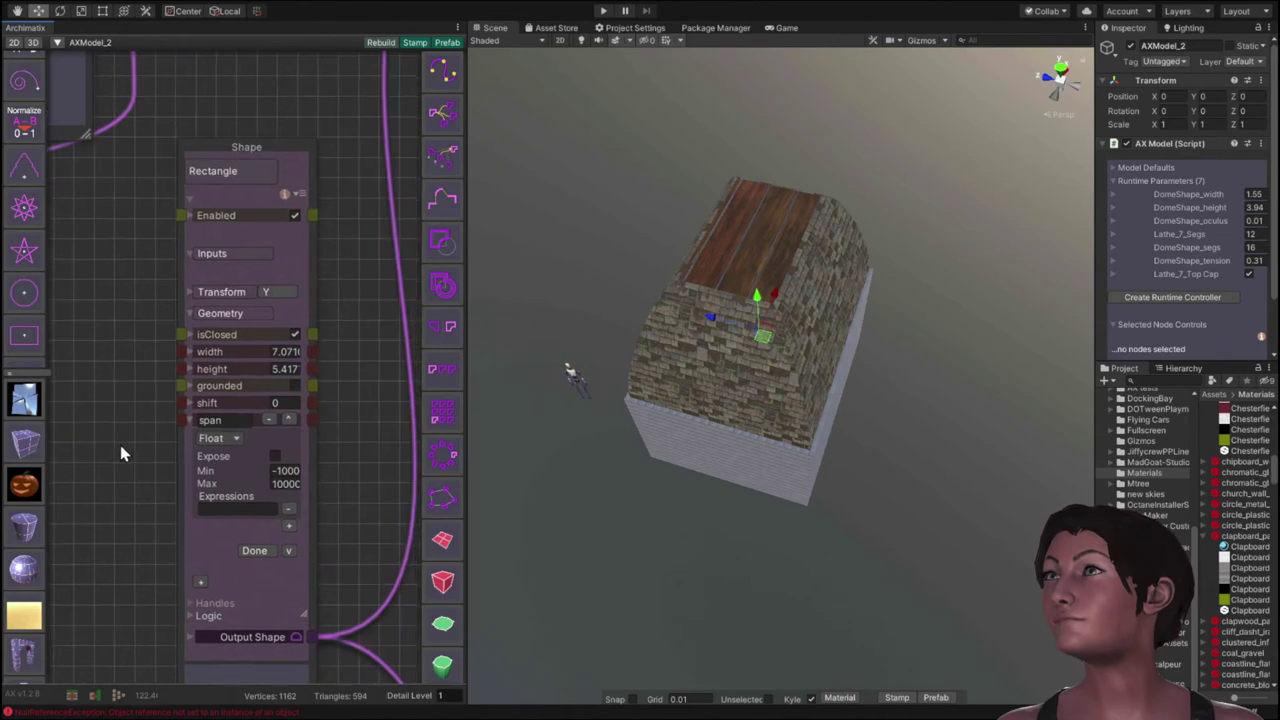
{"action": "left_click", "coordinate": [190, 425]}
{"action": "left_click", "coordinate": [195, 422]}
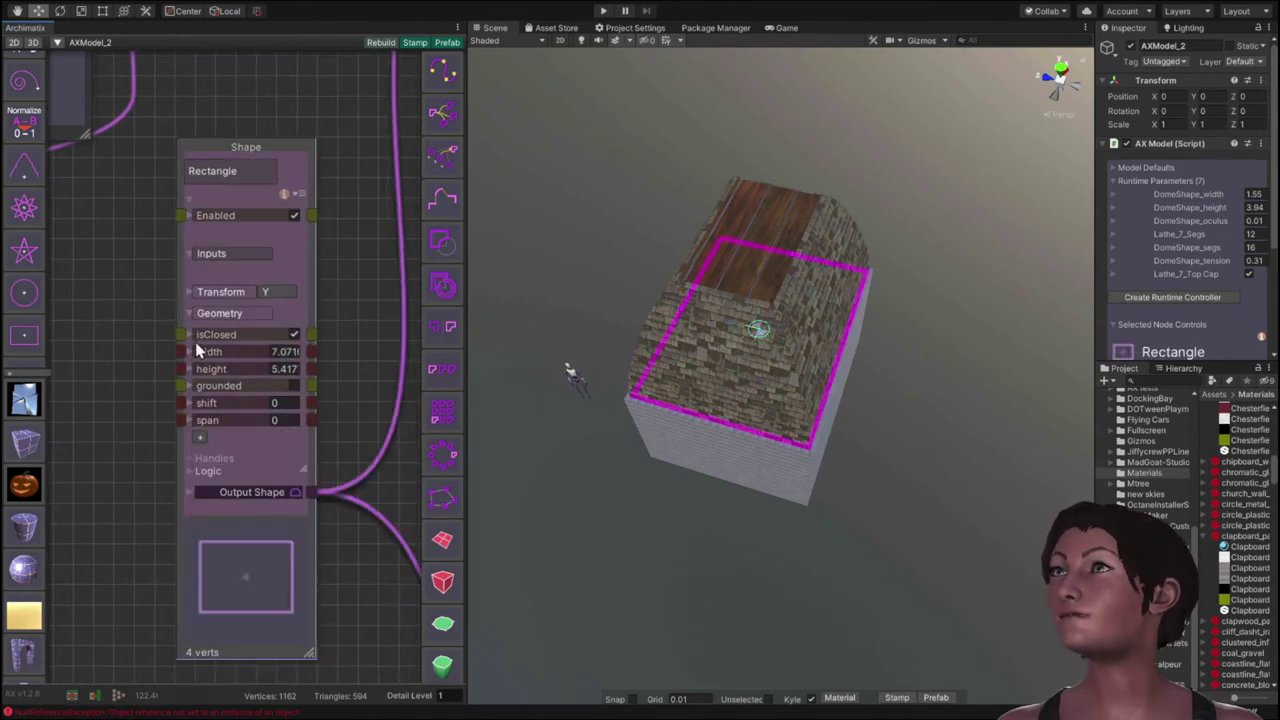
Step: Give the Rectangle's width parameter the expression span=lesser(height,width), widen the node and copy the expression
{"action": "left_click", "coordinate": [190, 352]}
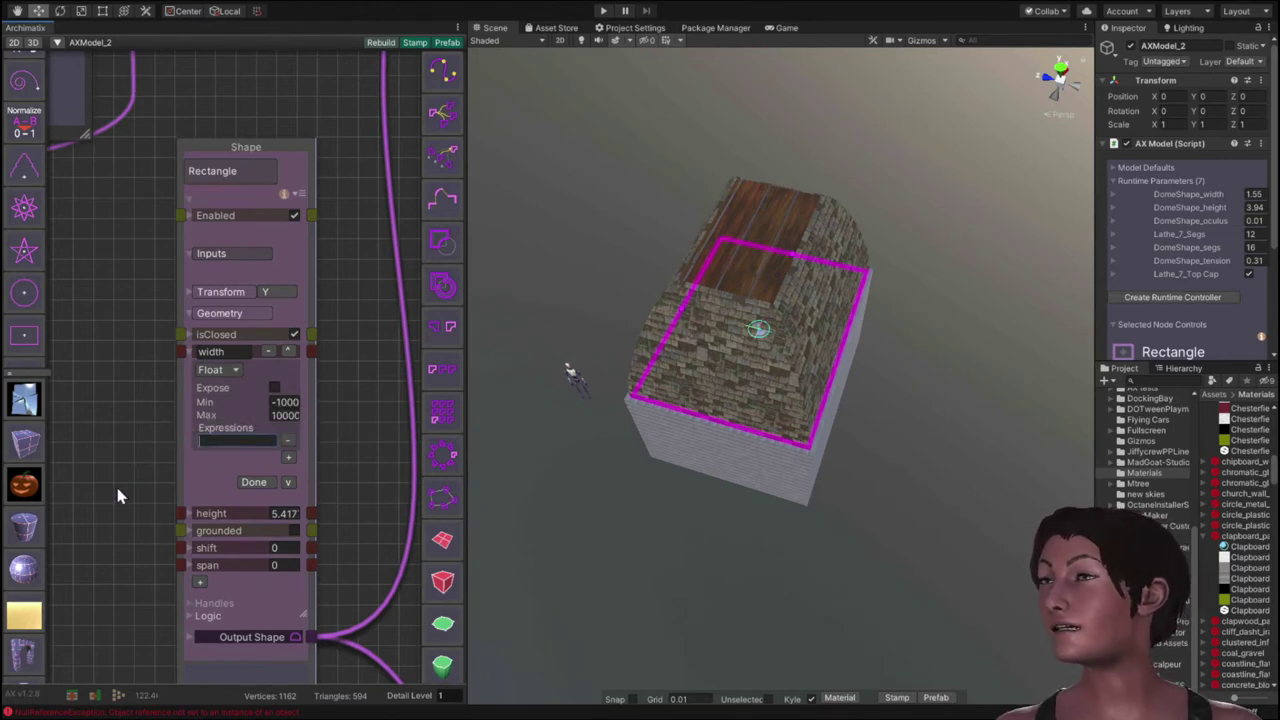
{"action": "type", "text": "span="}
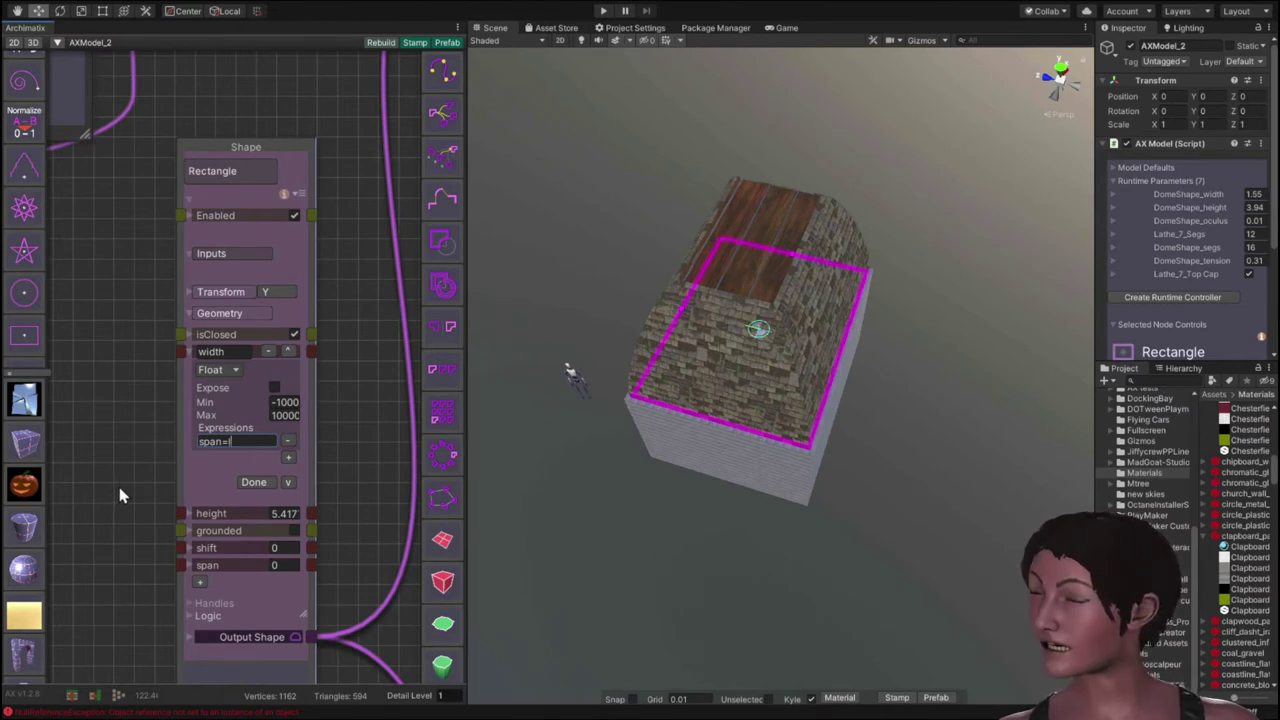
{"action": "type", "text": "lesser"}
{"action": "type", "text": "("}
{"action": "type", "text": "he"}
{"action": "type", "text": "ight"}
{"action": "type", "text": ","}
{"action": "type", "text": "widt"}
{"action": "type", "text": "h"}
{"action": "type", "text": ")"}
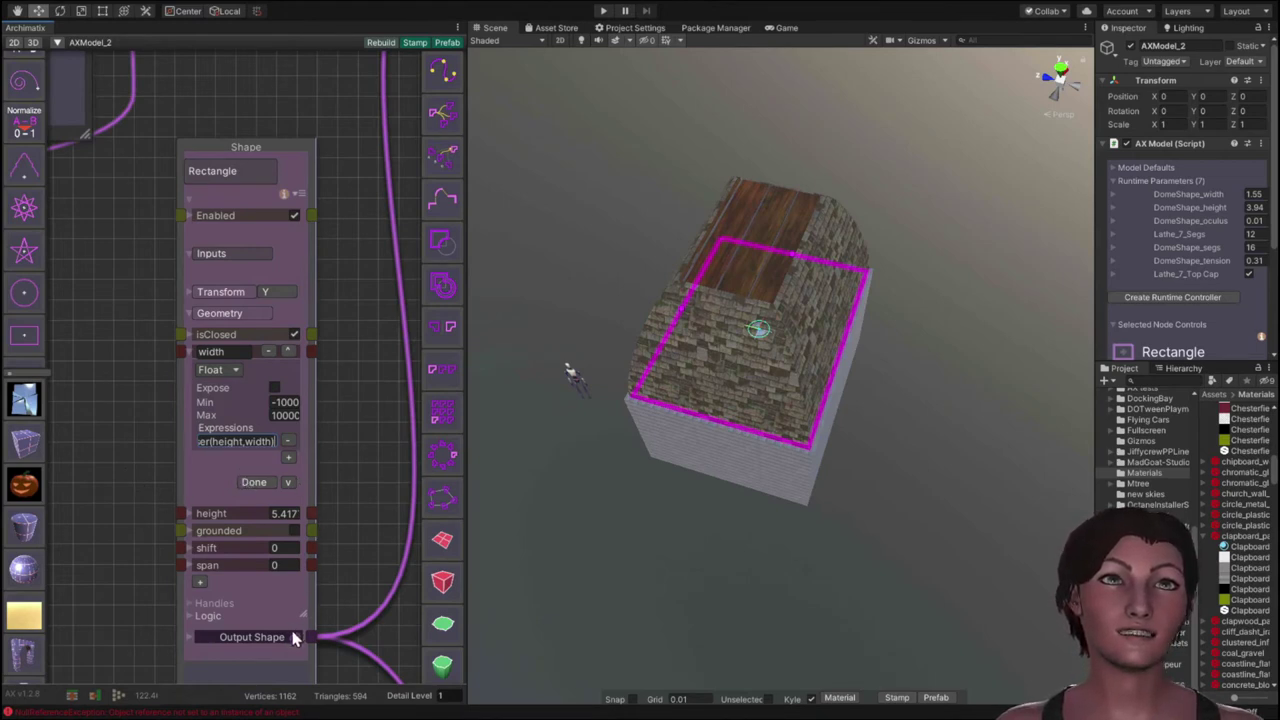
{"action": "left_click_drag", "start_coordinate": [303, 618], "coordinate": [396, 618]}
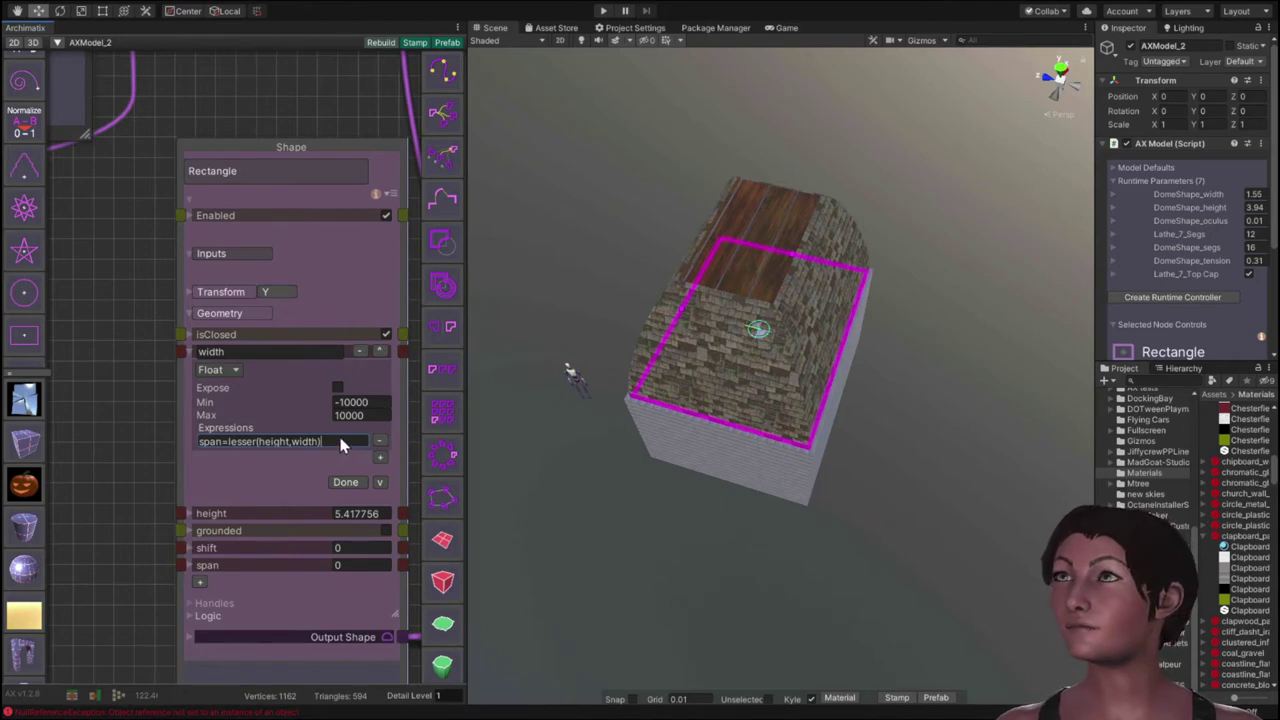
{"action": "key", "text": "ctrl+a"}
{"action": "key", "text": "ctrl+c"}
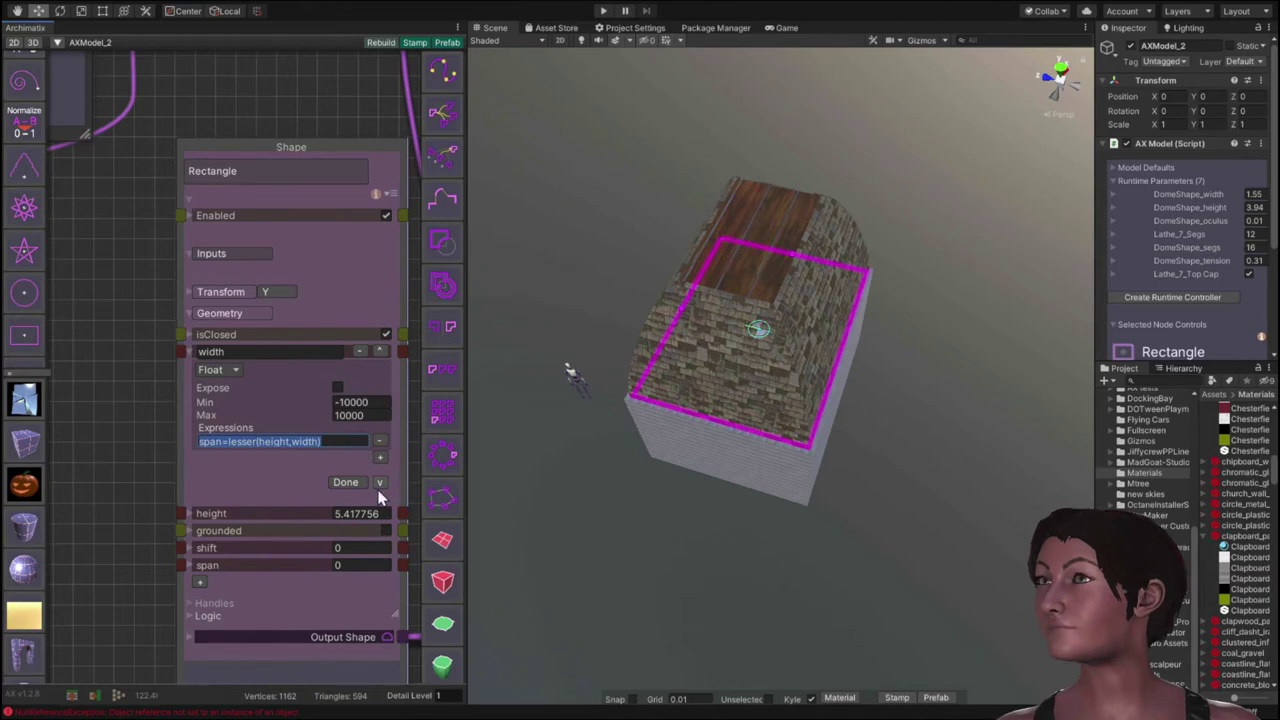
{"action": "left_click", "coordinate": [347, 482]}
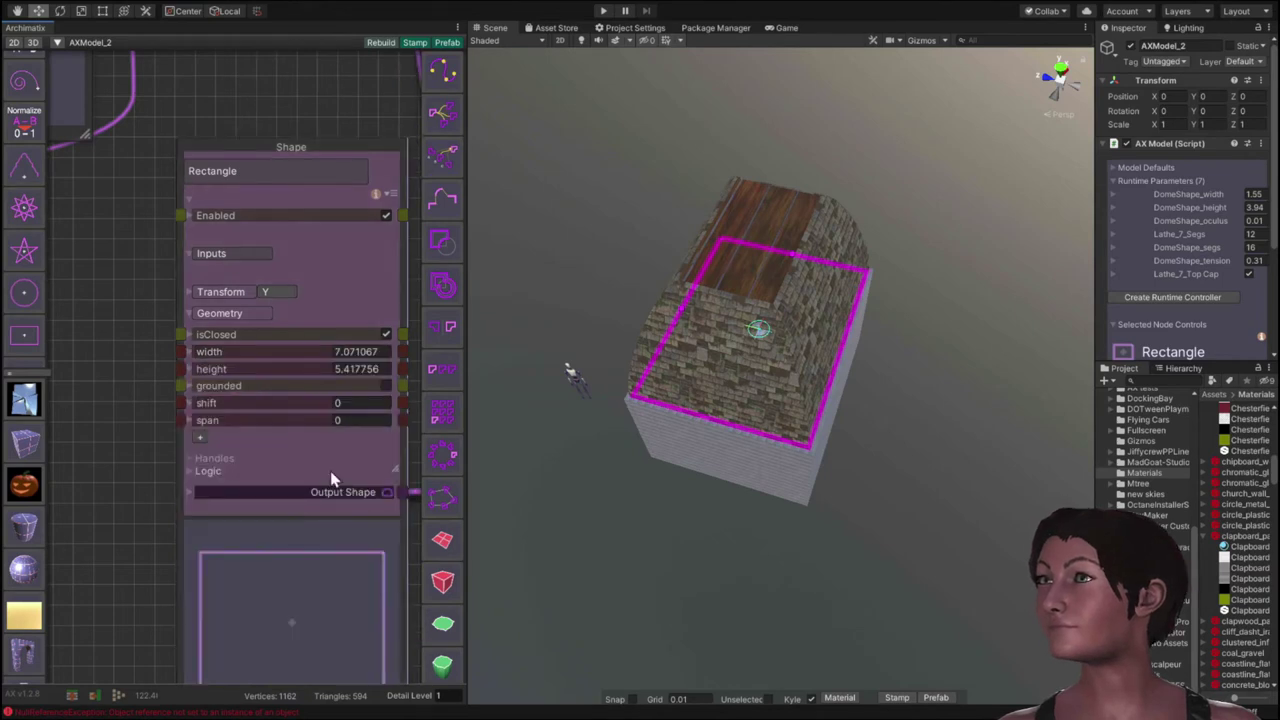
Step: Paste the expression span=lesser(height,width) into the Rectangle's height parameter and increase the Rectangle's width to 8.23
{"action": "left_click", "coordinate": [192, 370]}
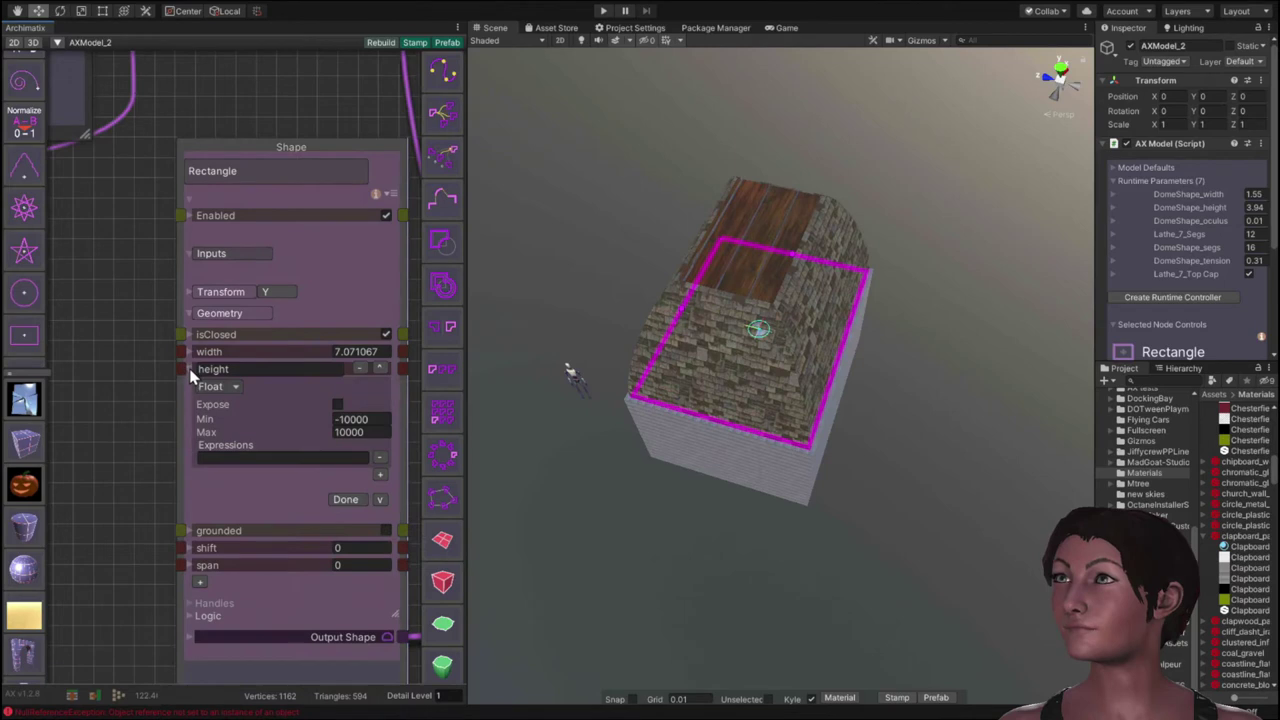
{"action": "left_click", "coordinate": [254, 460]}
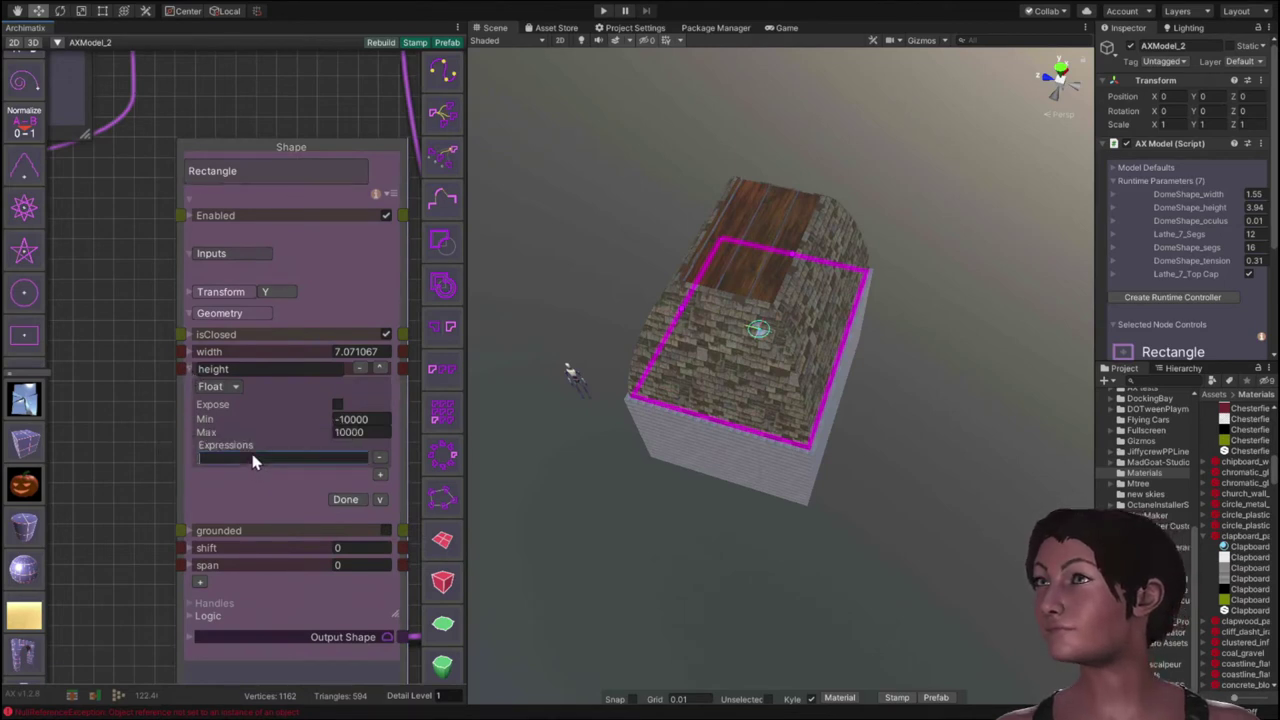
{"action": "key", "text": "ctrl+v"}
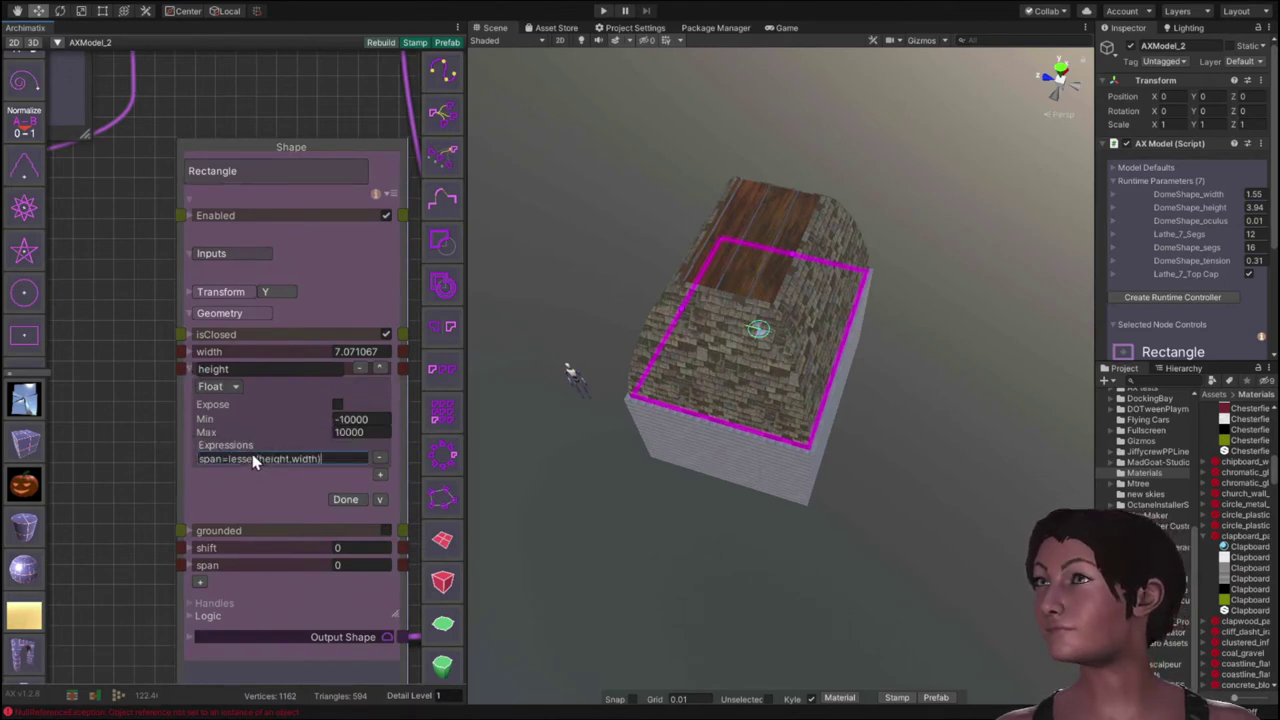
{"action": "left_click", "coordinate": [346, 500]}
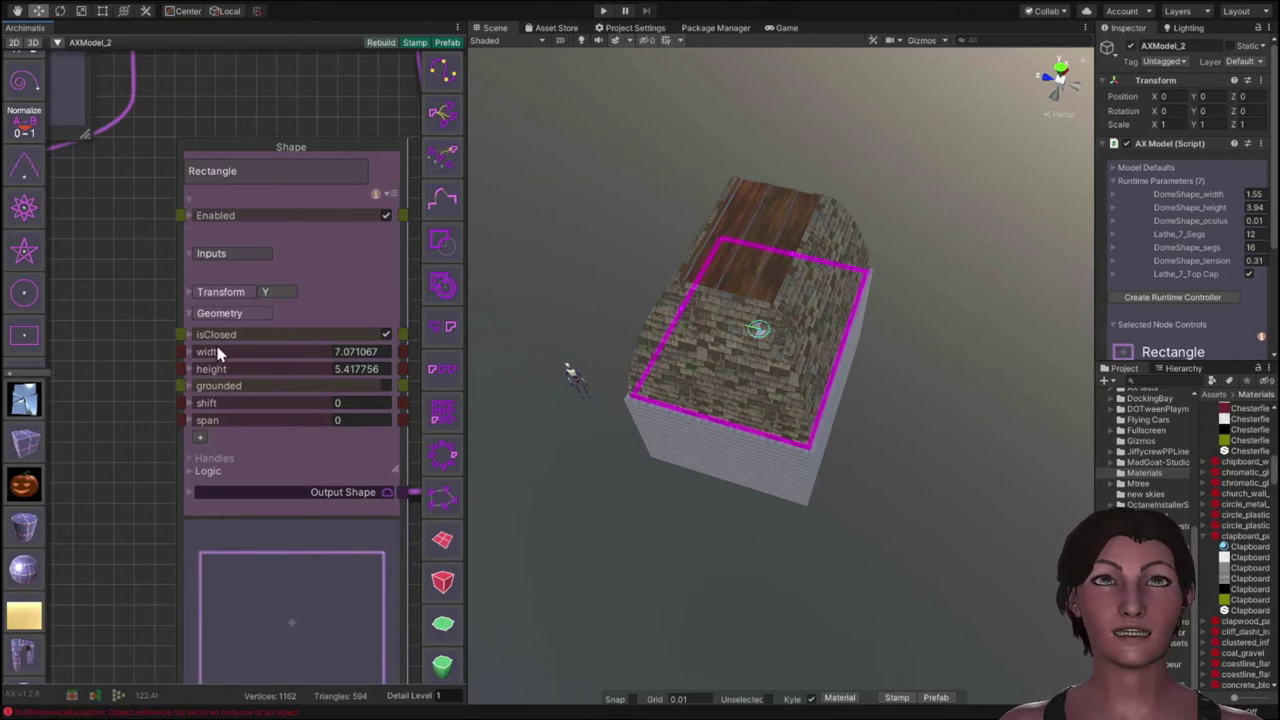
{"action": "left_click_drag", "start_coordinate": [210, 352], "coordinate": [247, 372]}
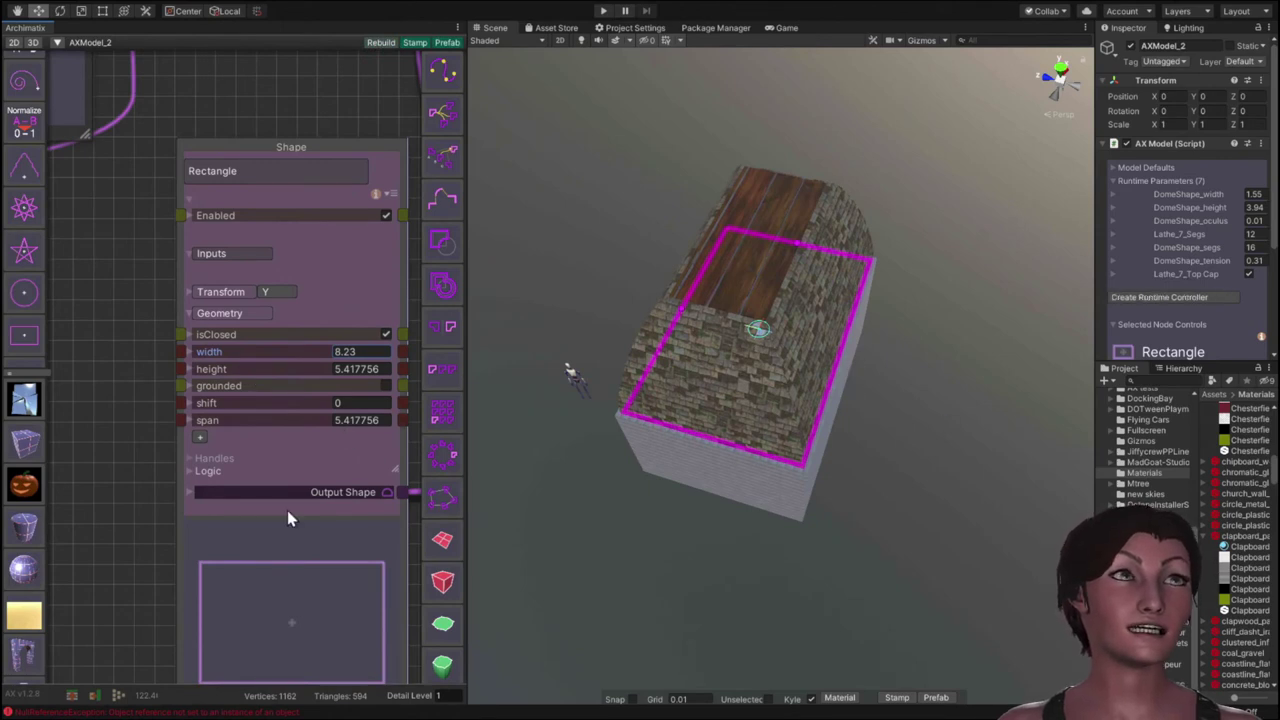
Step: Connect the Rectangle's span parameter to the span parameter of DomeShape
{"action": "middle_click_drag", "start_coordinate": [142, 442], "coordinate": [76, 308]}
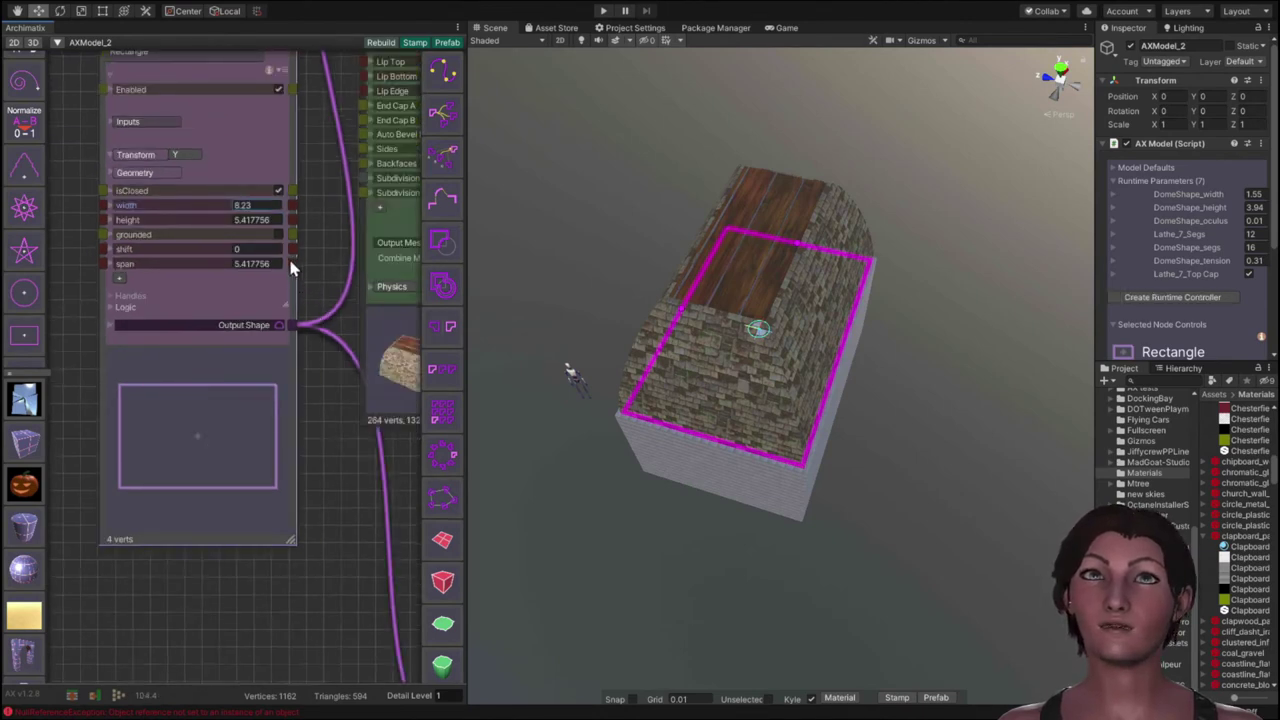
{"action": "mouse_move", "coordinate": [306, 297]}
{"action": "left_mouse_down"}
{"action": "mouse_move", "coordinate": [109, 382]}
{"action": "mouse_move", "coordinate": [15, 250]}
{"action": "mouse_move", "coordinate": [83, 202]}
{"action": "left_mouse_up"}
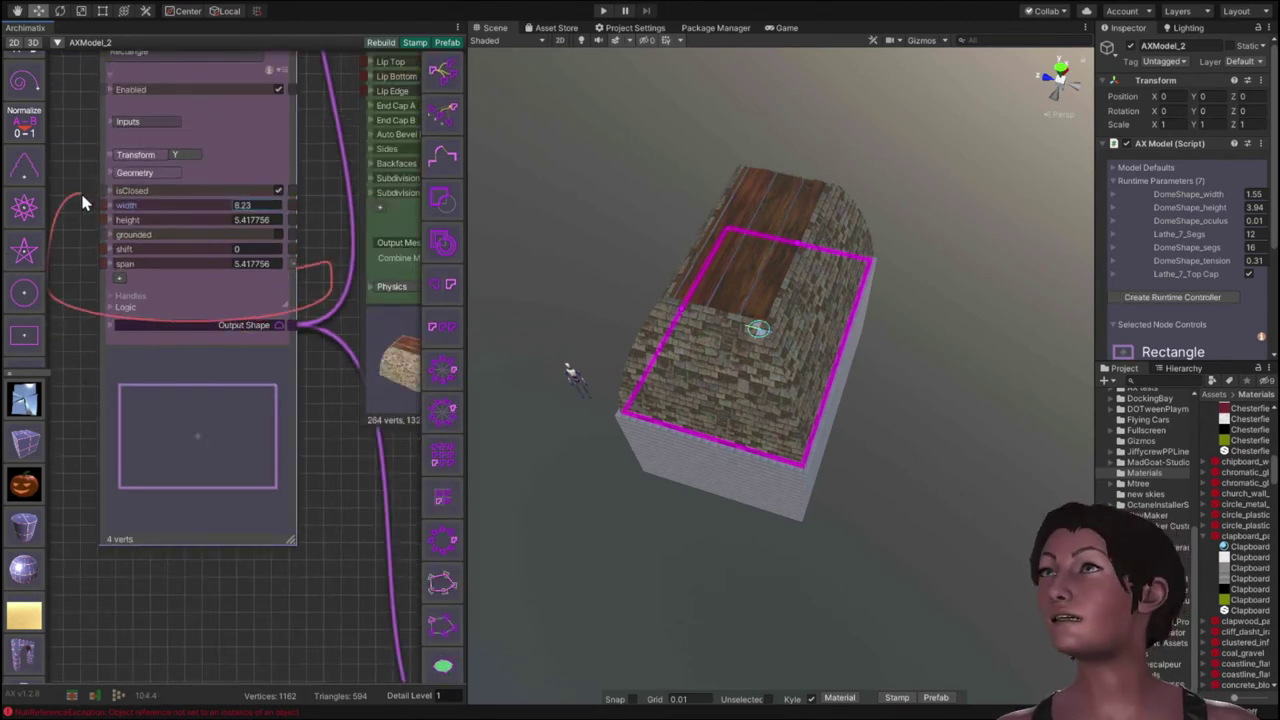
{"action": "mouse_move", "coordinate": [77, 191]}
{"action": "middle_mouse_down"}
{"action": "mouse_move", "coordinate": [292, 376]}
{"action": "mouse_move", "coordinate": [280, 190]}
{"action": "mouse_move", "coordinate": [313, 530]}
{"action": "middle_mouse_up"}
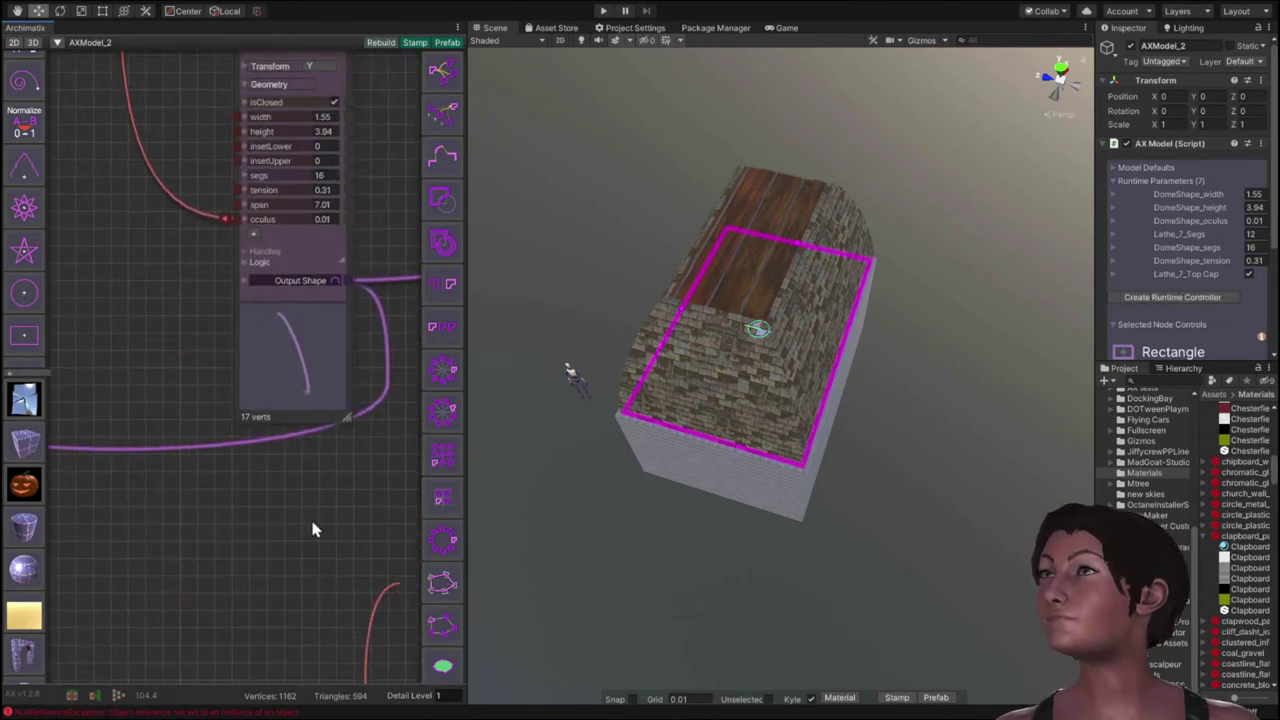
{"action": "left_click_drag", "start_coordinate": [313, 530], "coordinate": [237, 210]}
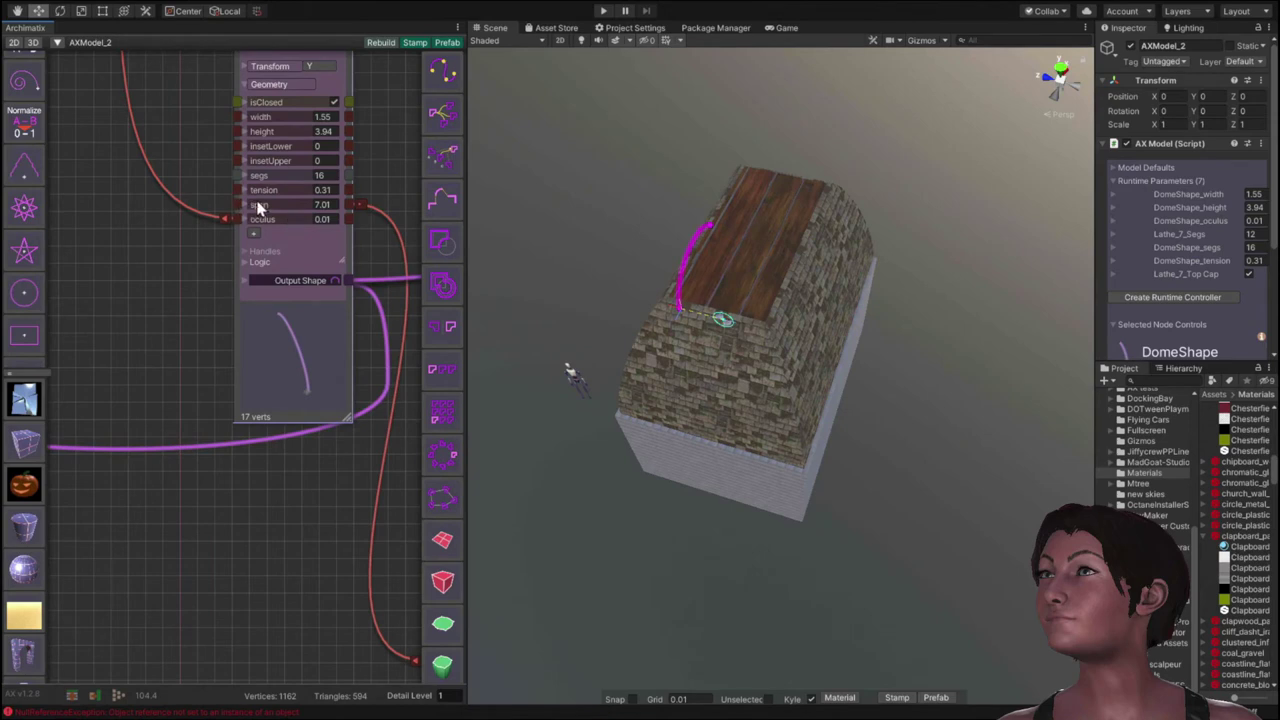
Step: Widen the DomeShape node and give its width parameter the expression Trans_X=-width
{"action": "left_click", "coordinate": [249, 205]}
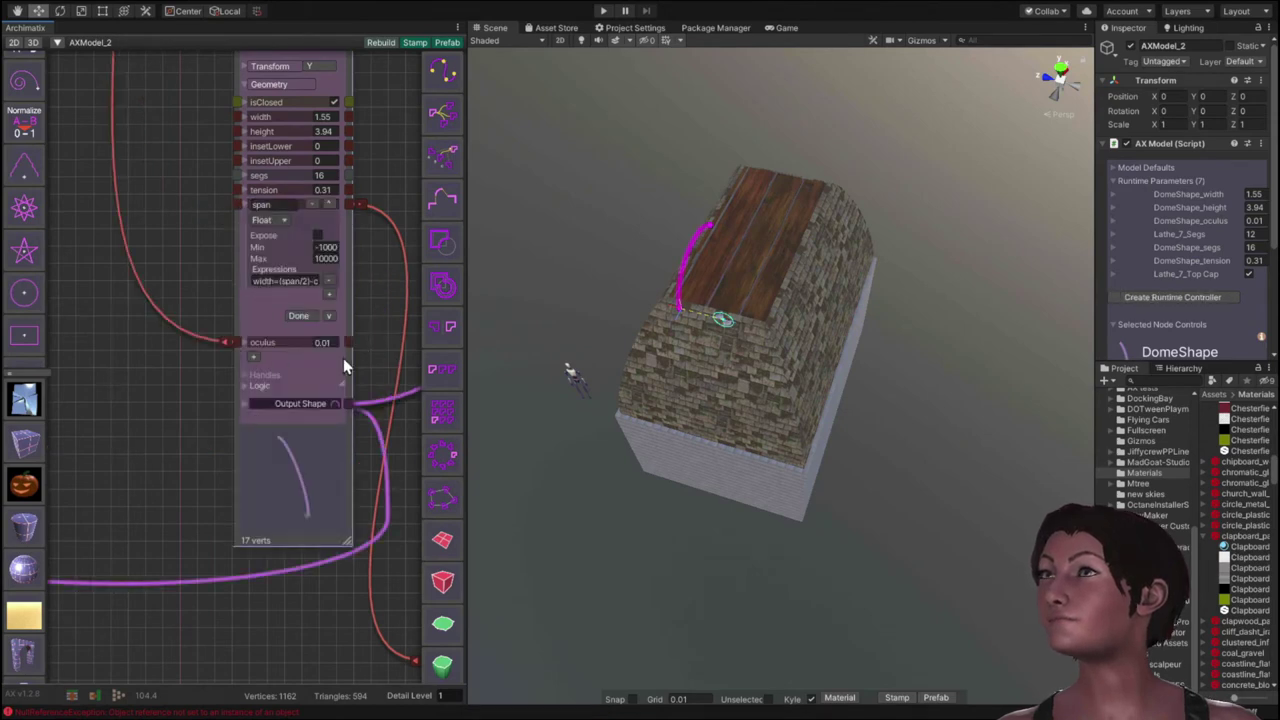
{"action": "left_click_drag", "start_coordinate": [342, 382], "coordinate": [418, 381]}
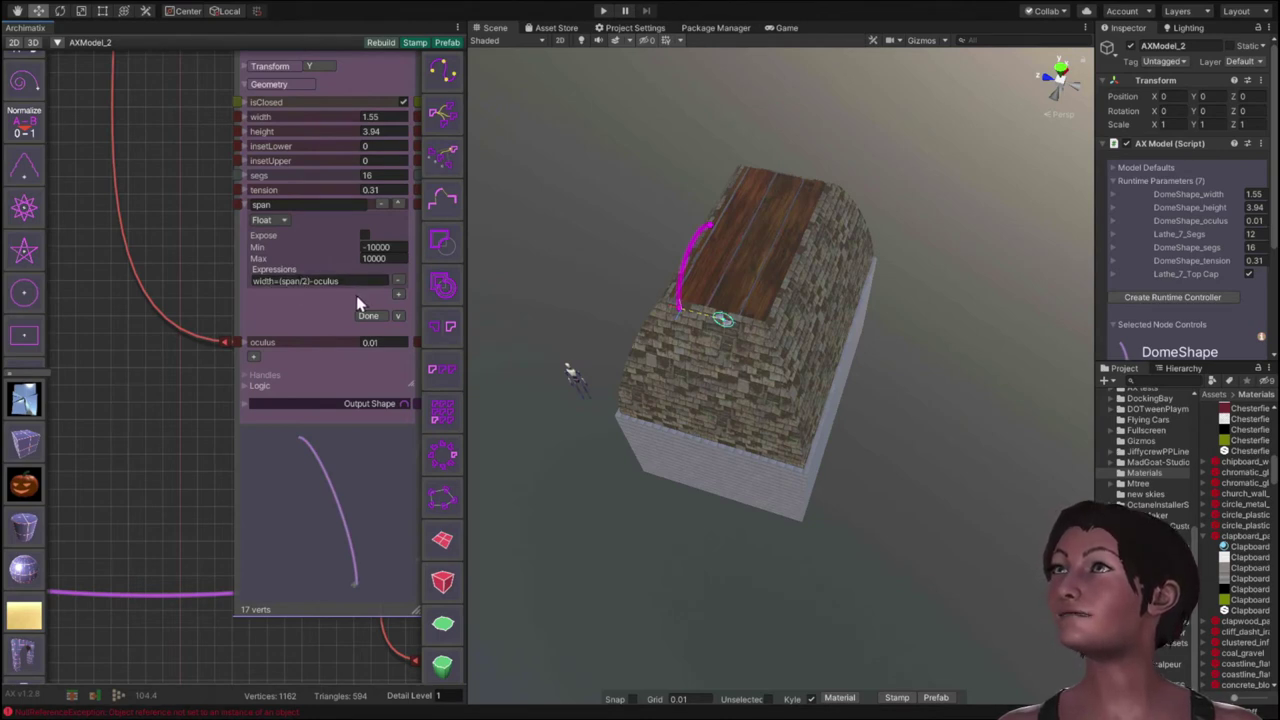
{"action": "left_click", "coordinate": [245, 118]}
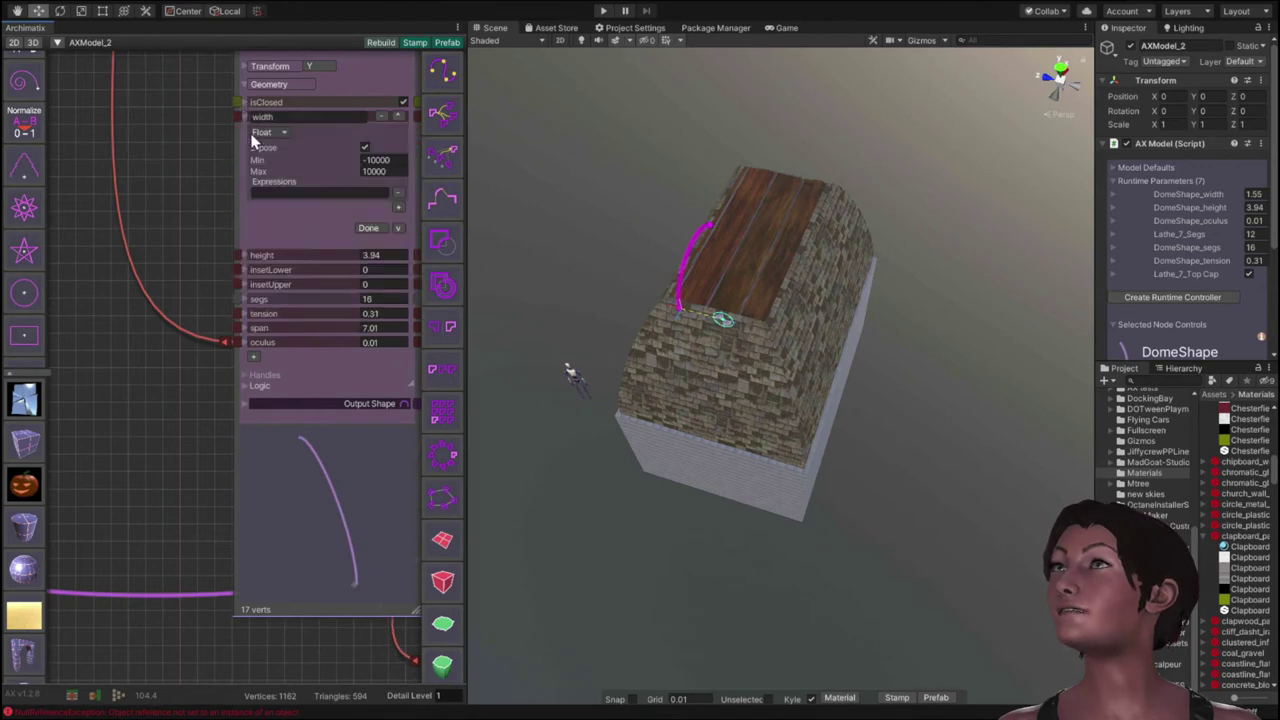
{"action": "left_click", "coordinate": [283, 193]}
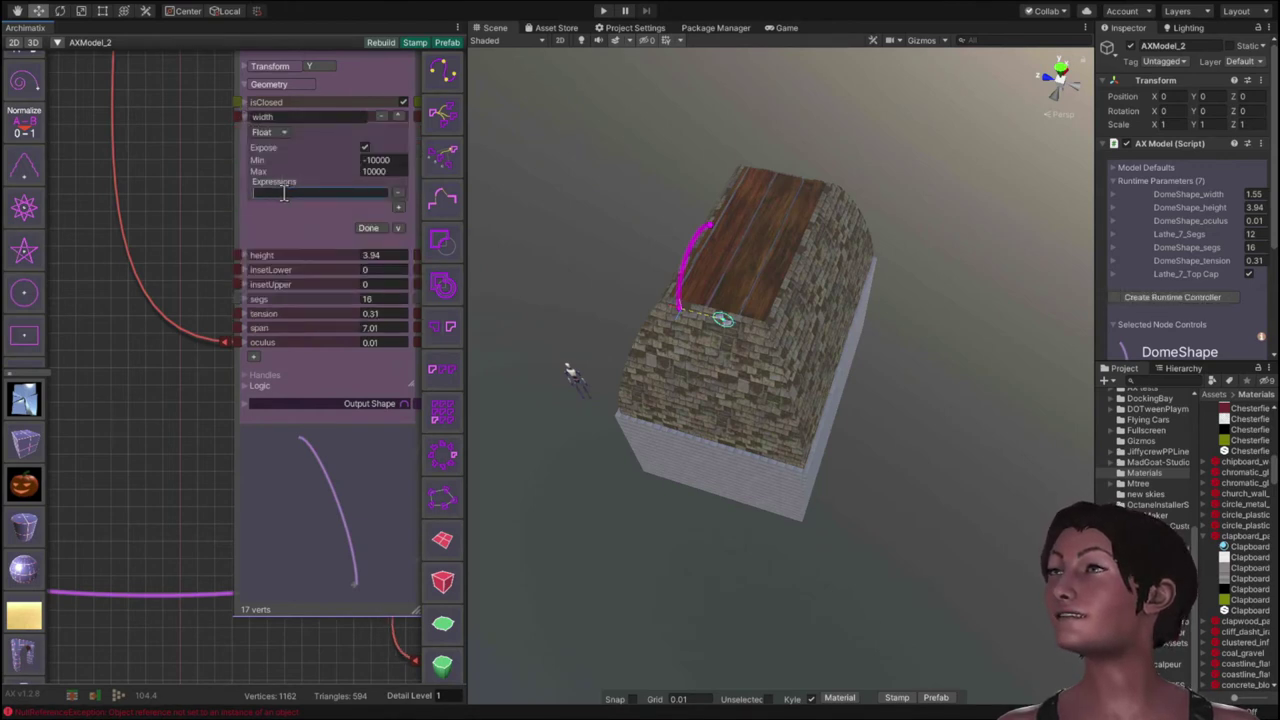
{"action": "type", "text": "Tra"}
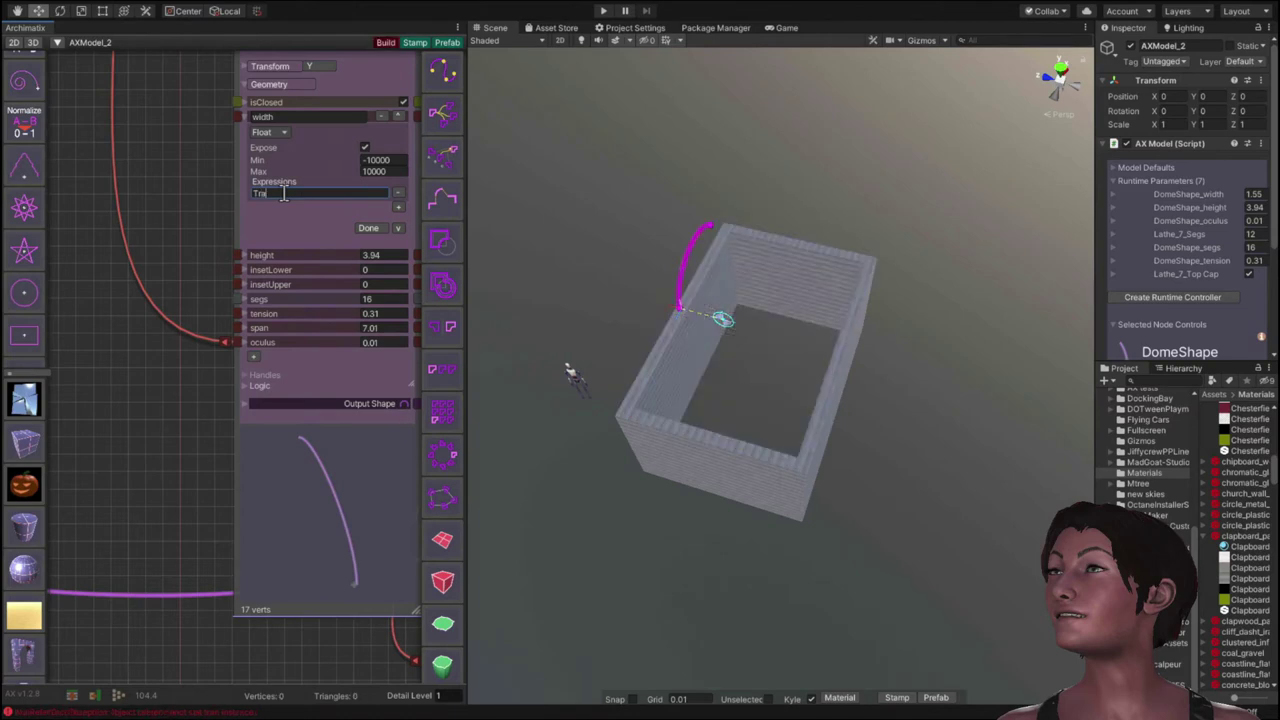
{"action": "type", "text": "ns_X="}
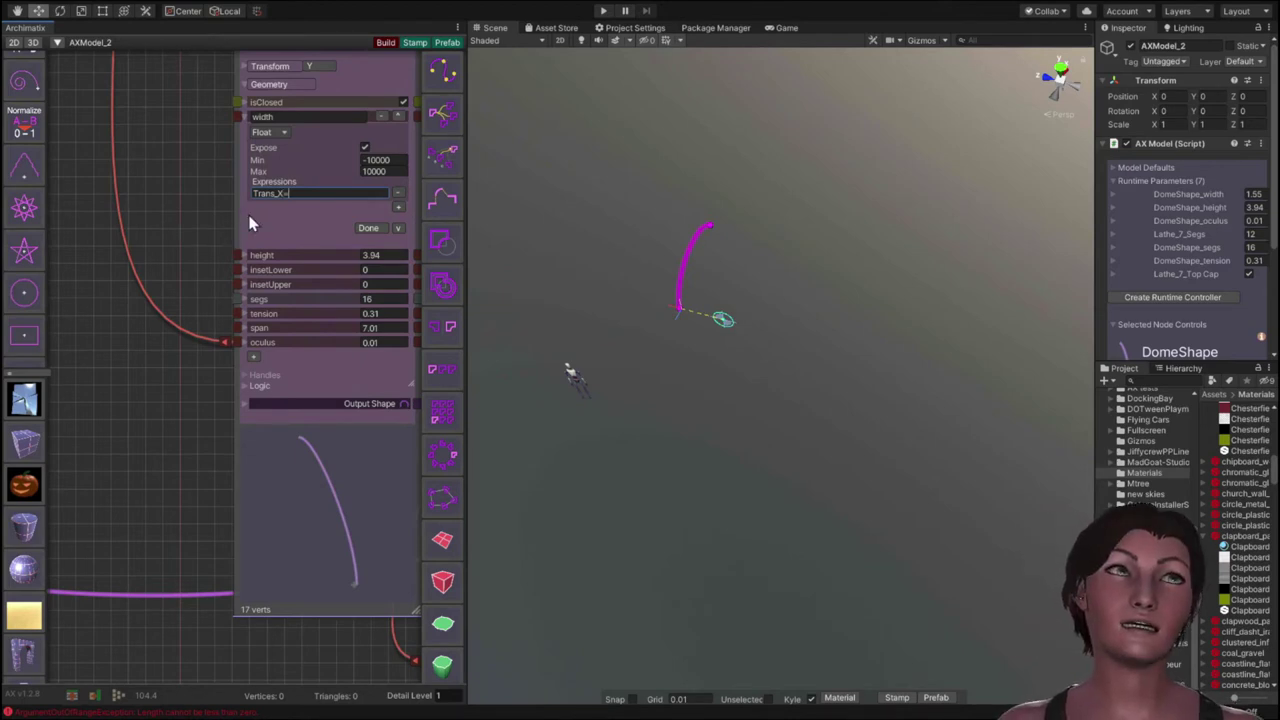
{"action": "type", "text": "-"}
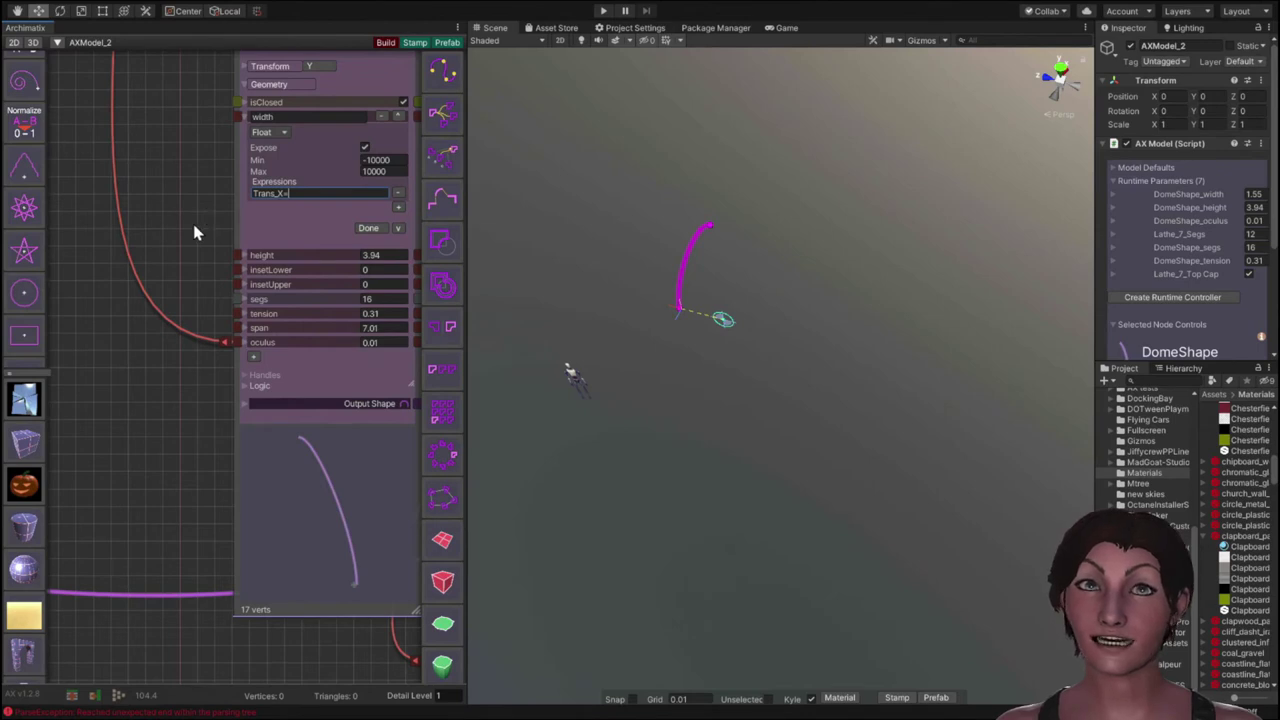
{"action": "type", "text": "-w"}
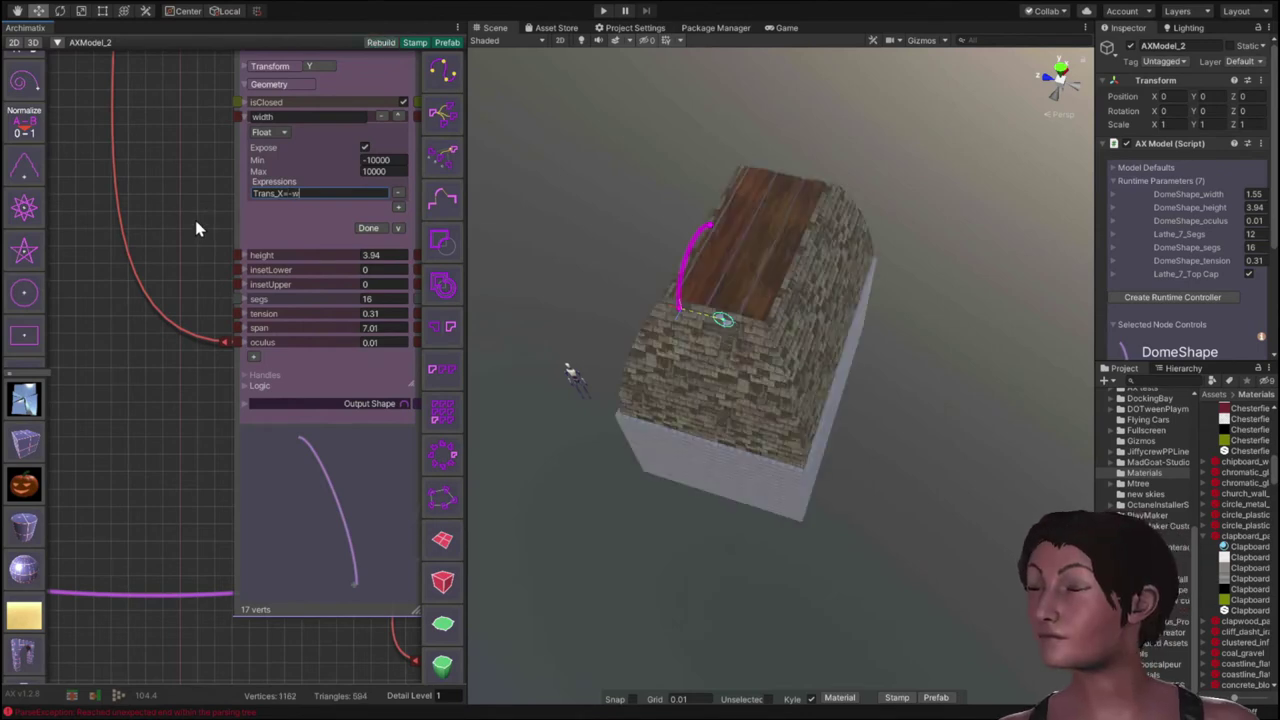
{"action": "type", "text": "idth"}
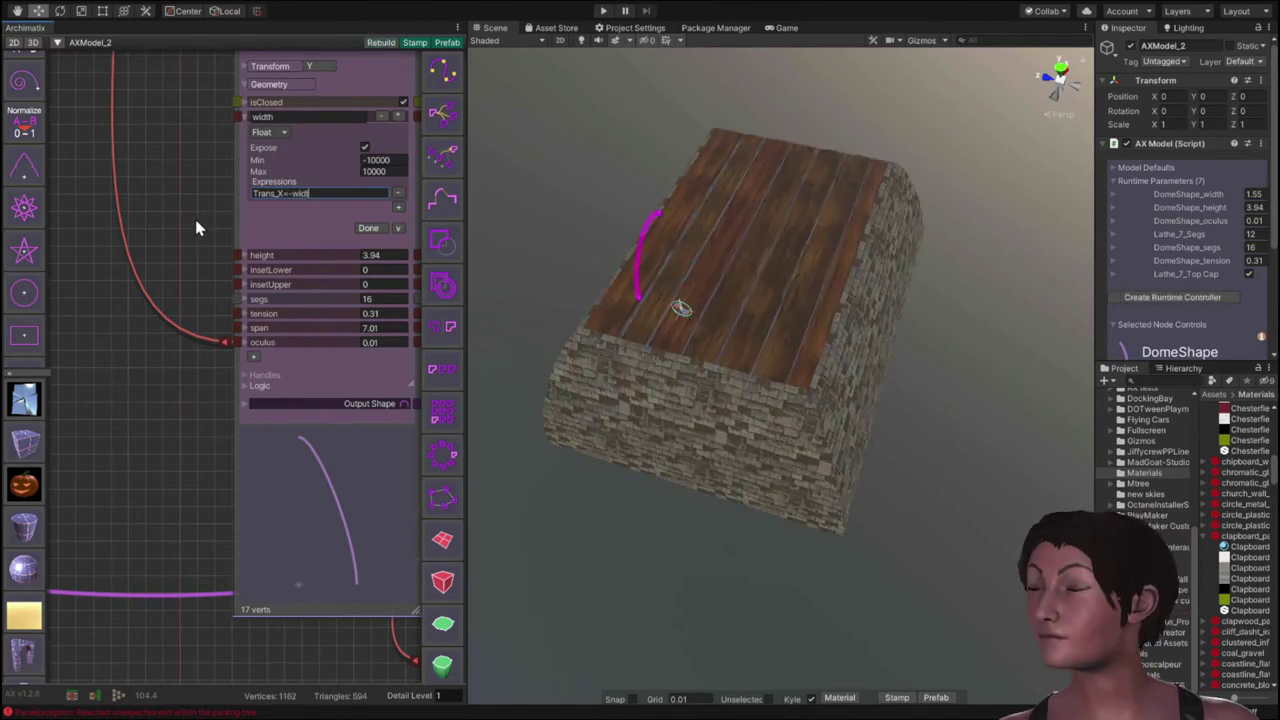
{"action": "left_click", "coordinate": [368, 229]}
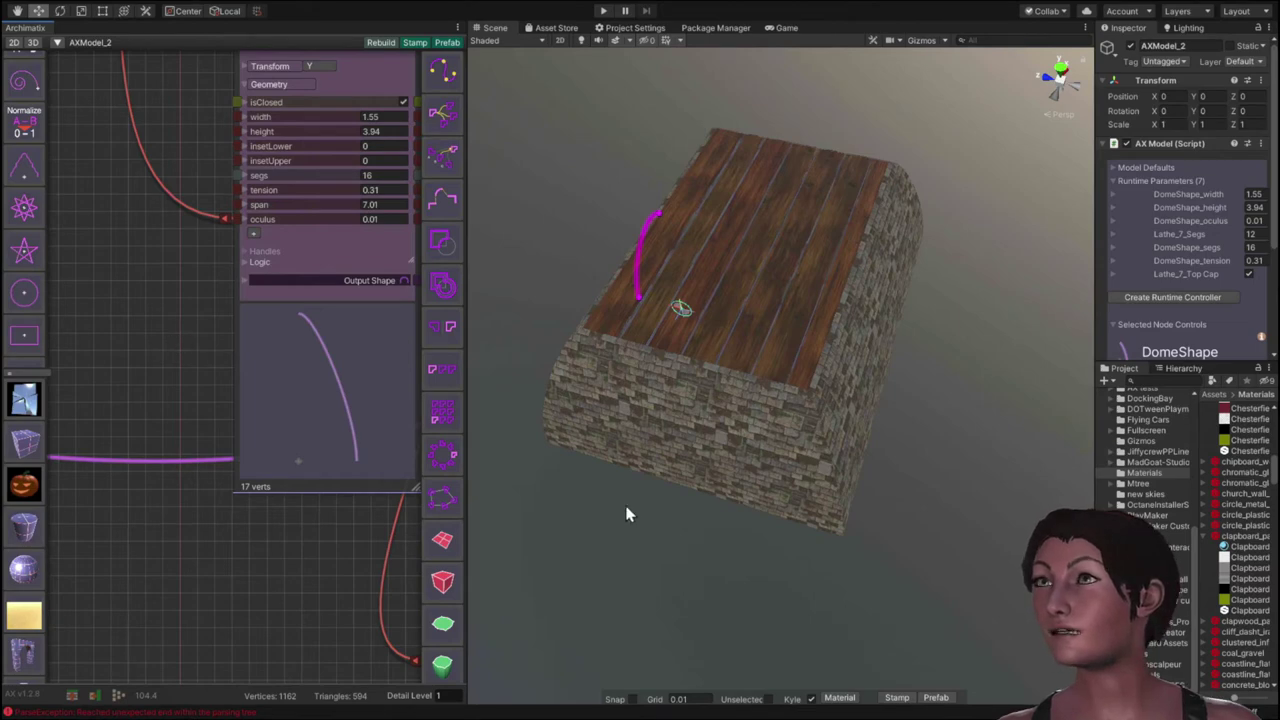
Step: Adjust the Rectangle shape's width to 10.28 and its height to 6.32
{"action": "left_click", "coordinate": [13, 443]}
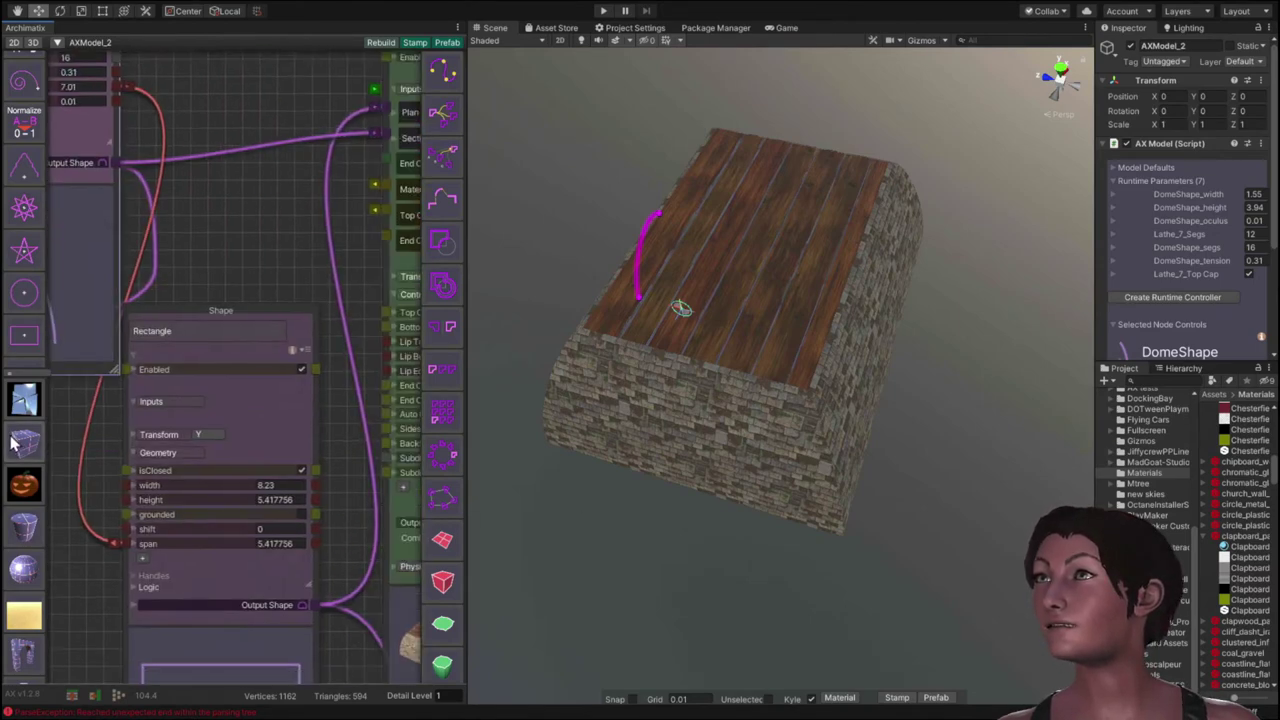
{"action": "middle_click_drag", "start_coordinate": [289, 272], "coordinate": [254, 94]}
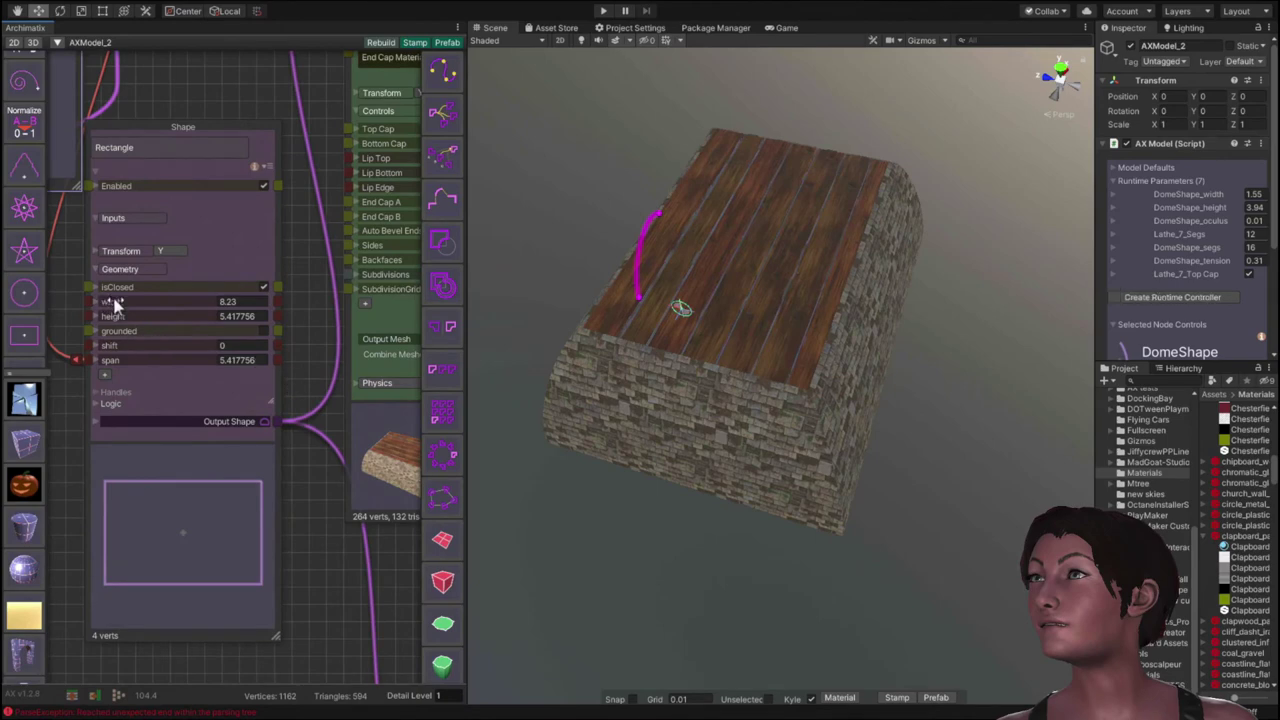
{"action": "left_click_drag", "start_coordinate": [113, 303], "coordinate": [133, 302]}
{"action": "mouse_move", "coordinate": [114, 302]}
{"action": "left_mouse_down"}
{"action": "mouse_move", "coordinate": [142, 296]}
{"action": "mouse_move", "coordinate": [133, 287]}
{"action": "left_mouse_up"}
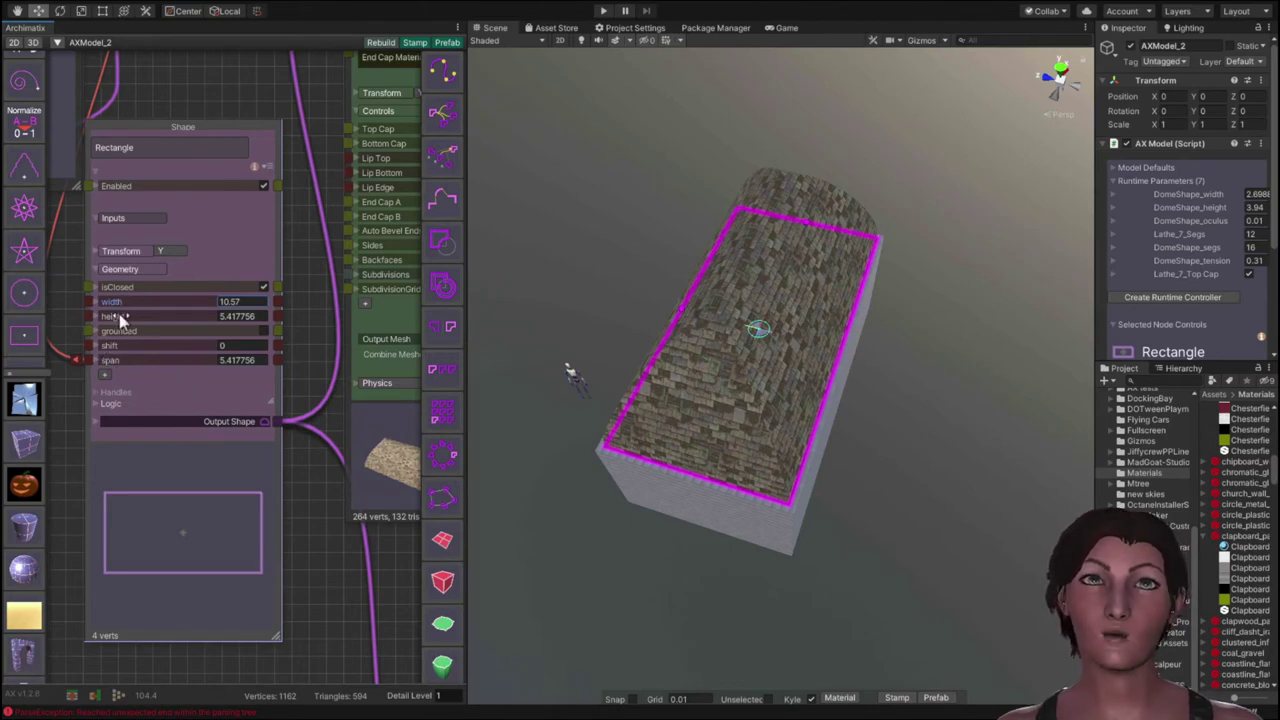
{"action": "mouse_move", "coordinate": [117, 317]}
{"action": "left_mouse_down"}
{"action": "mouse_move", "coordinate": [141, 319]}
{"action": "mouse_move", "coordinate": [115, 316]}
{"action": "mouse_move", "coordinate": [135, 317]}
{"action": "mouse_move", "coordinate": [124, 306]}
{"action": "mouse_move", "coordinate": [134, 297]}
{"action": "mouse_move", "coordinate": [45, 326]}
{"action": "mouse_move", "coordinate": [120, 300]}
{"action": "left_mouse_up"}
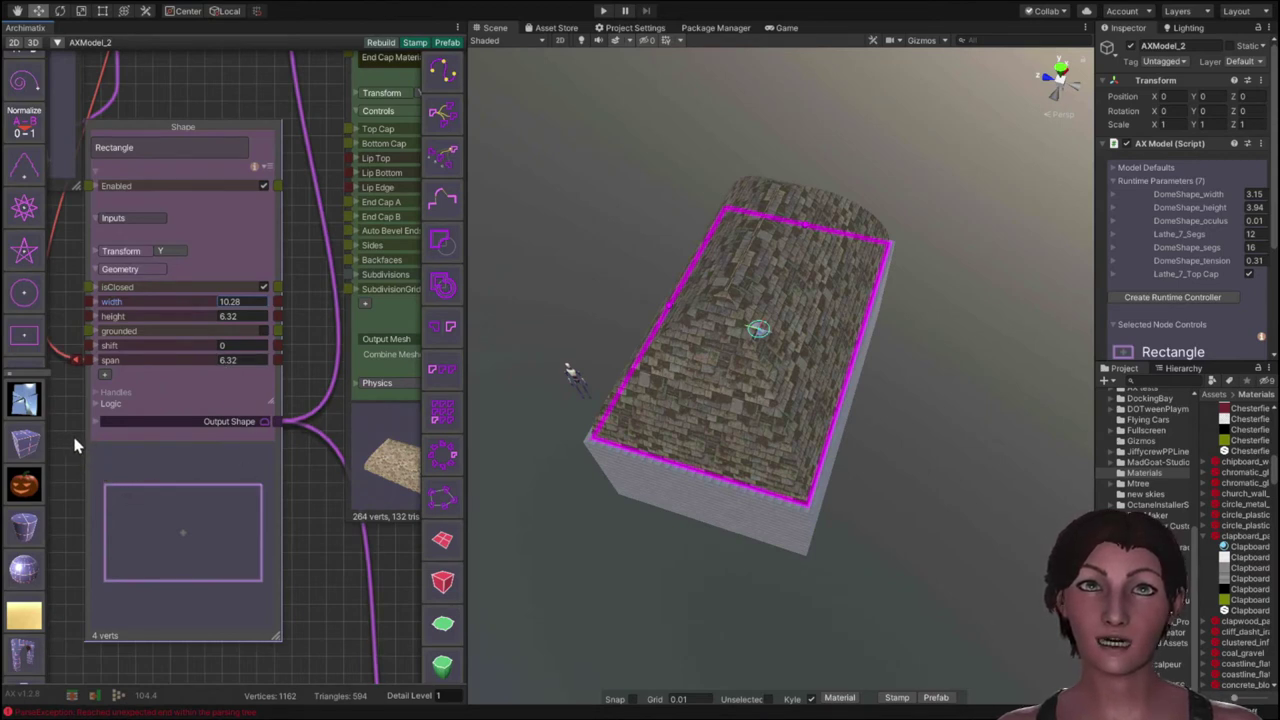
Step: Examine the overhanging dome roof from below and above, and check the Plan input settings of PlanSweep_17
{"action": "middle_click_drag", "start_coordinate": [75, 445], "coordinate": [228, 638]}
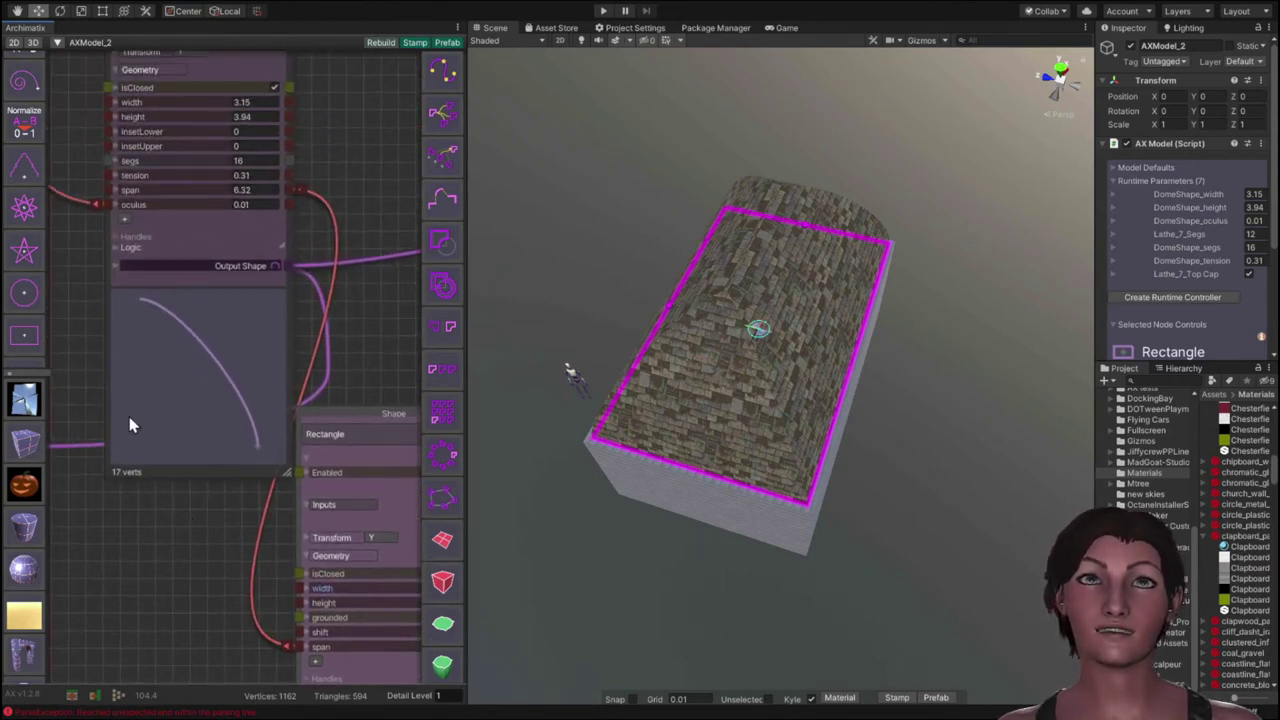
{"action": "middle_click_drag", "start_coordinate": [57, 240], "coordinate": [20, 353]}
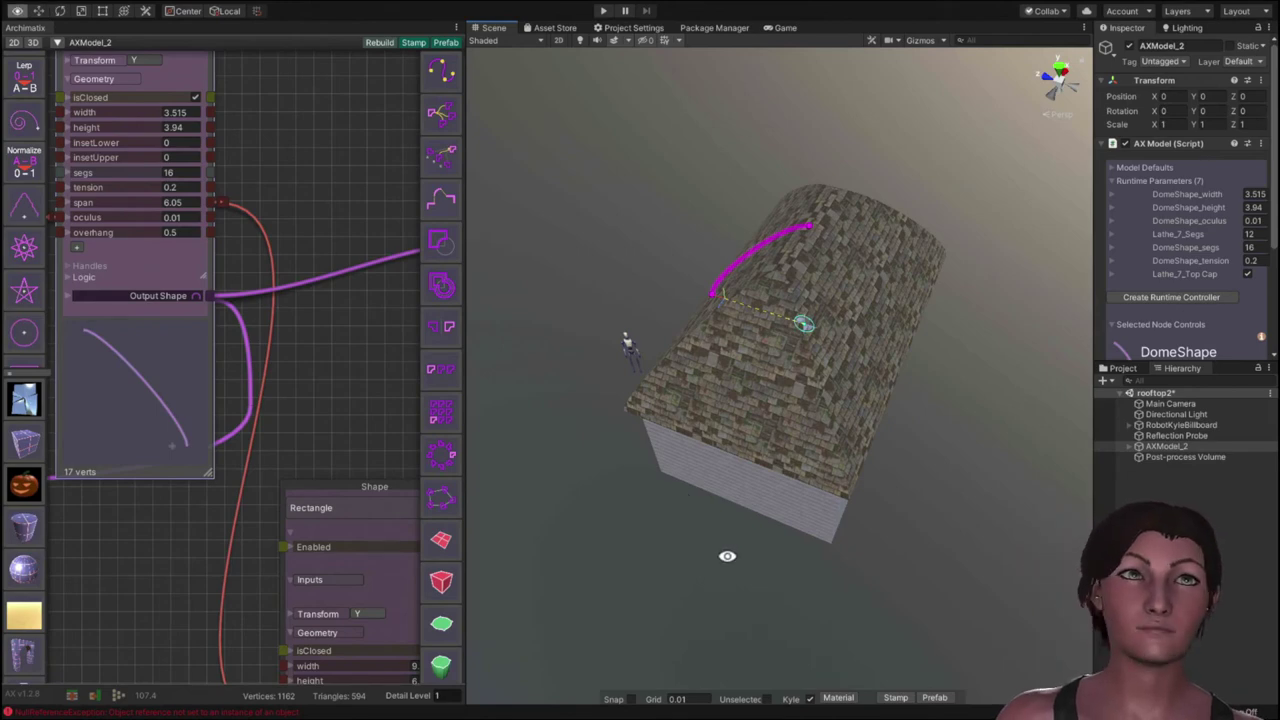
{"action": "left_click_drag", "start_coordinate": [729, 557], "coordinate": [605, 334], "text": "alt"}
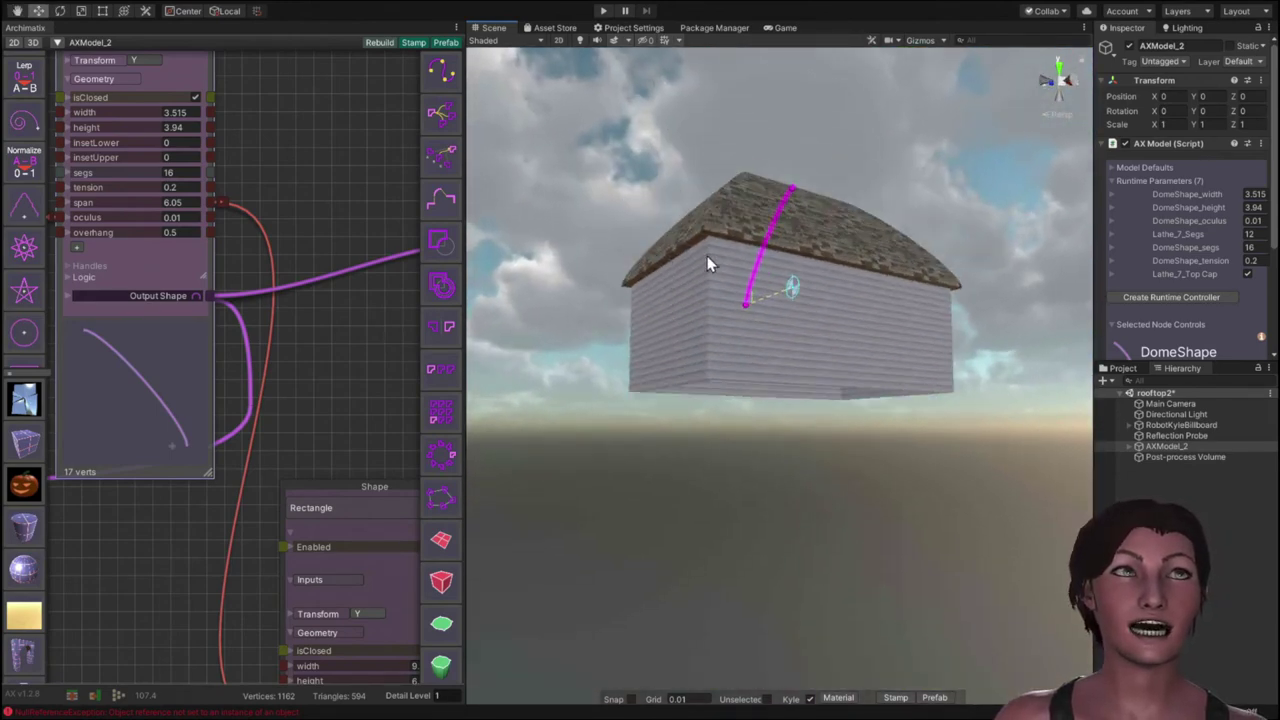
{"action": "left_click_drag", "start_coordinate": [569, 451], "coordinate": [706, 655], "text": "alt"}
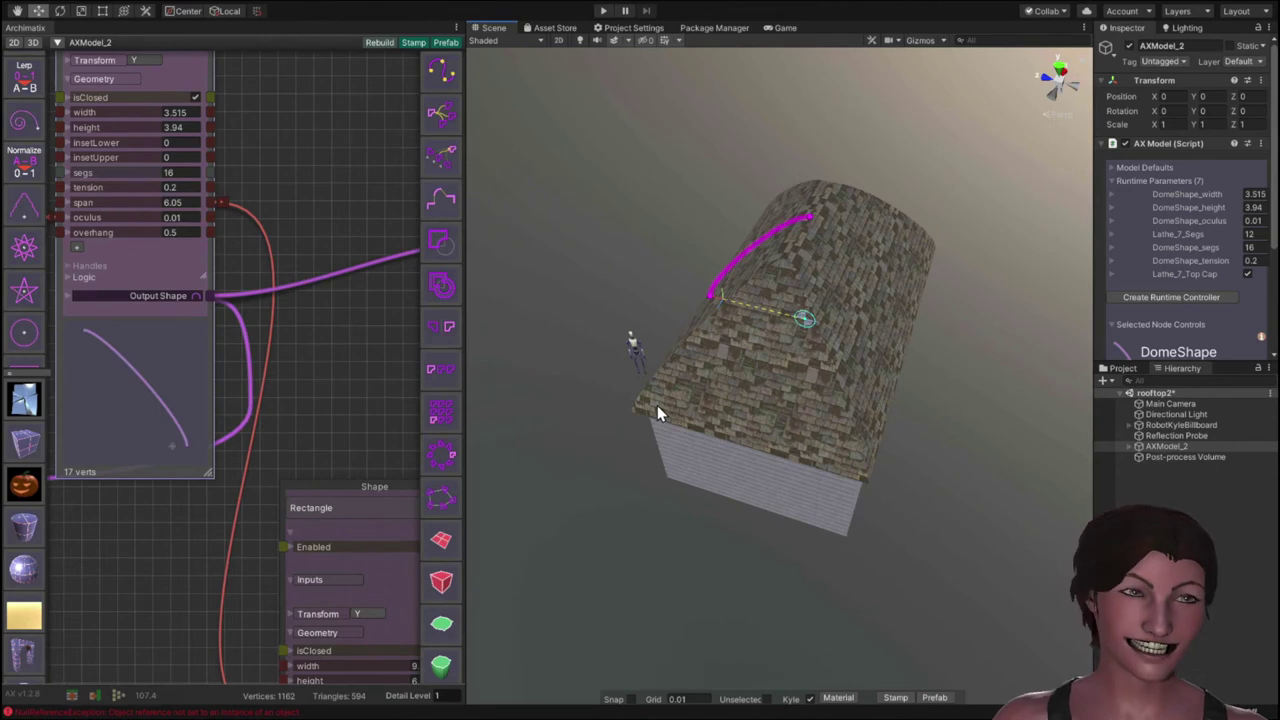
{"action": "scroll", "coordinate": [640, 545], "scroll_direction": "up", "scroll_amount": 2}
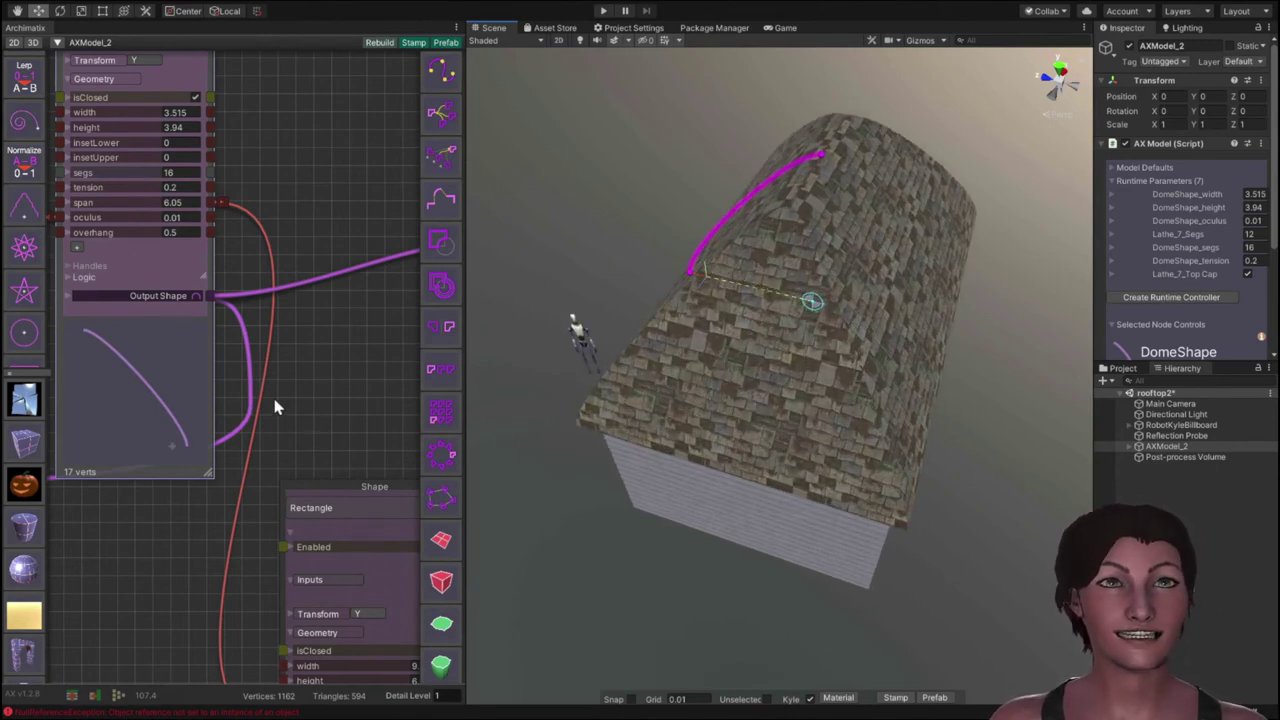
{"action": "scroll", "coordinate": [333, 380], "scroll_direction": "down", "scroll_amount": 3}
{"action": "left_click_drag", "start_coordinate": [350, 378], "coordinate": [167, 463]}
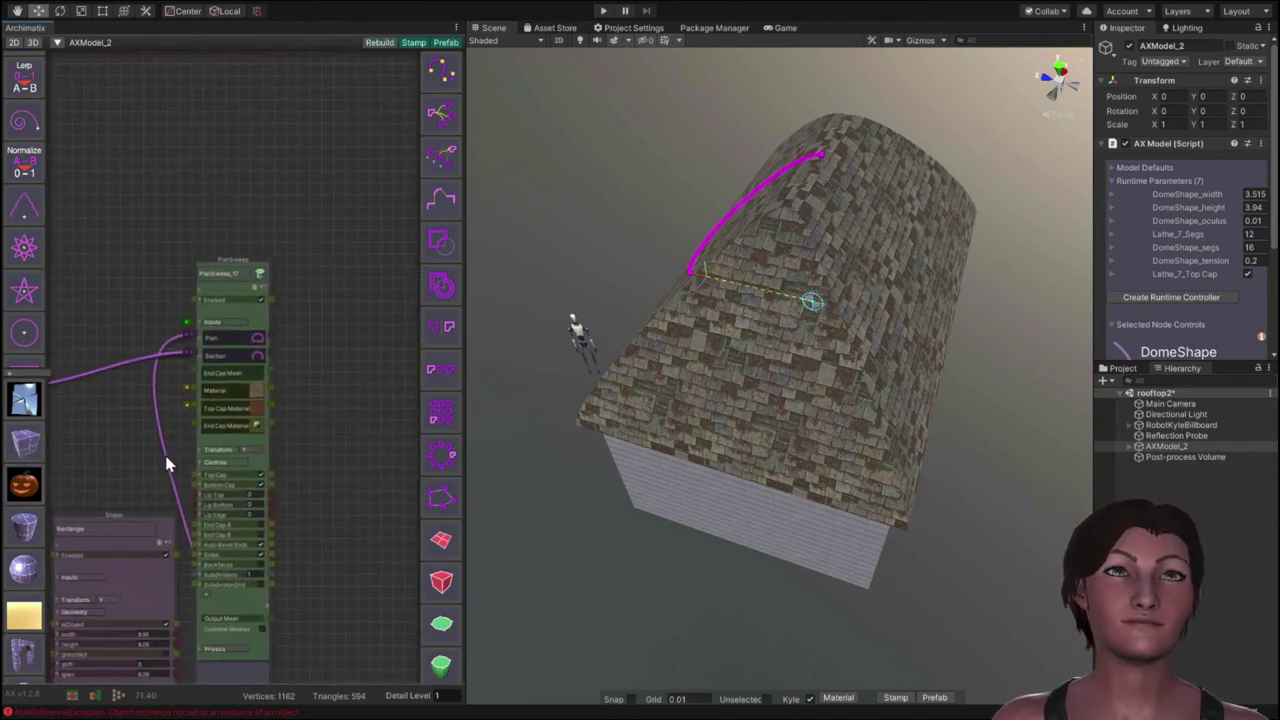
{"action": "left_click", "coordinate": [204, 339]}
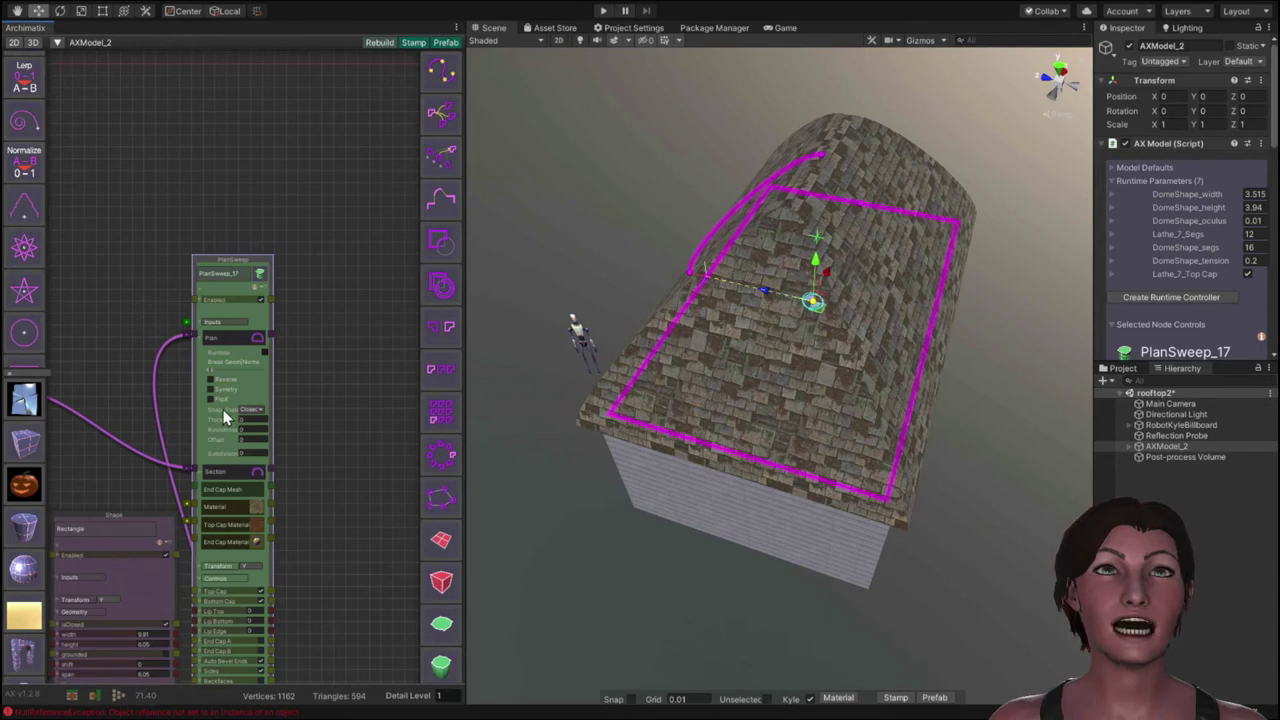
{"action": "left_click", "coordinate": [204, 342]}
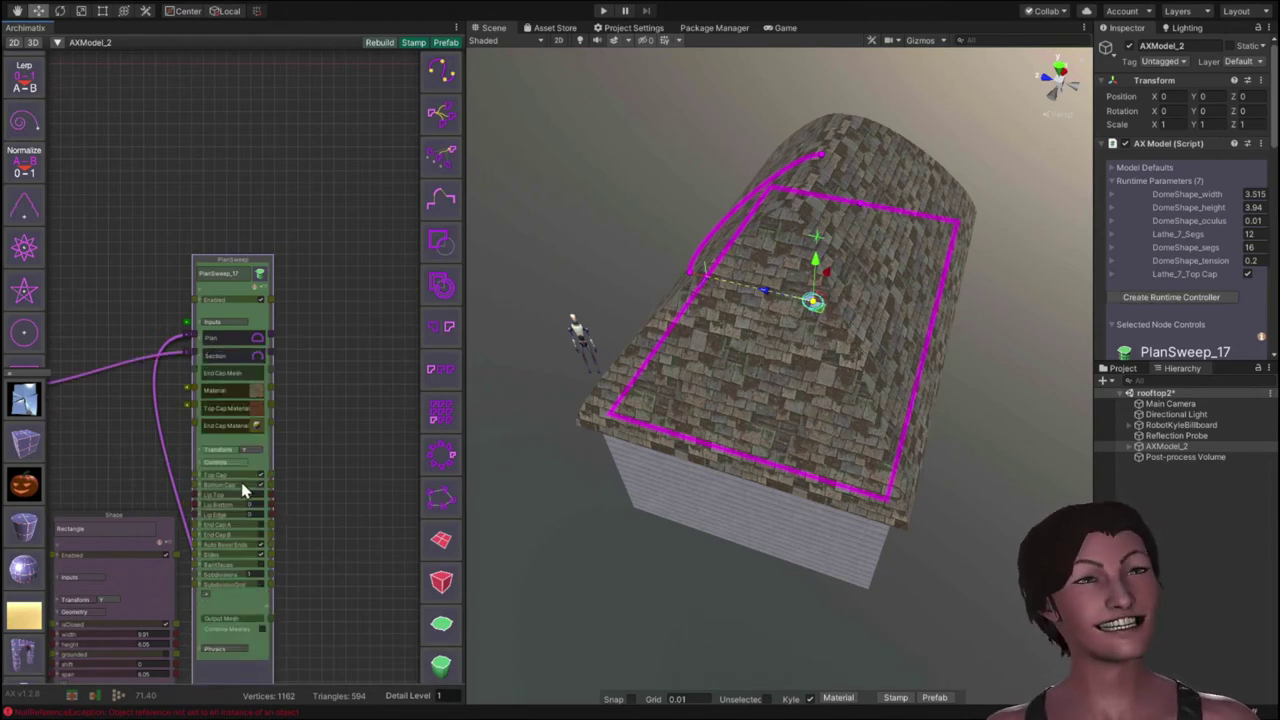
{"action": "scroll", "coordinate": [310, 487], "scroll_direction": "down", "scroll_amount": 4}
{"action": "middle_click_drag", "start_coordinate": [314, 500], "coordinate": [278, 277]}
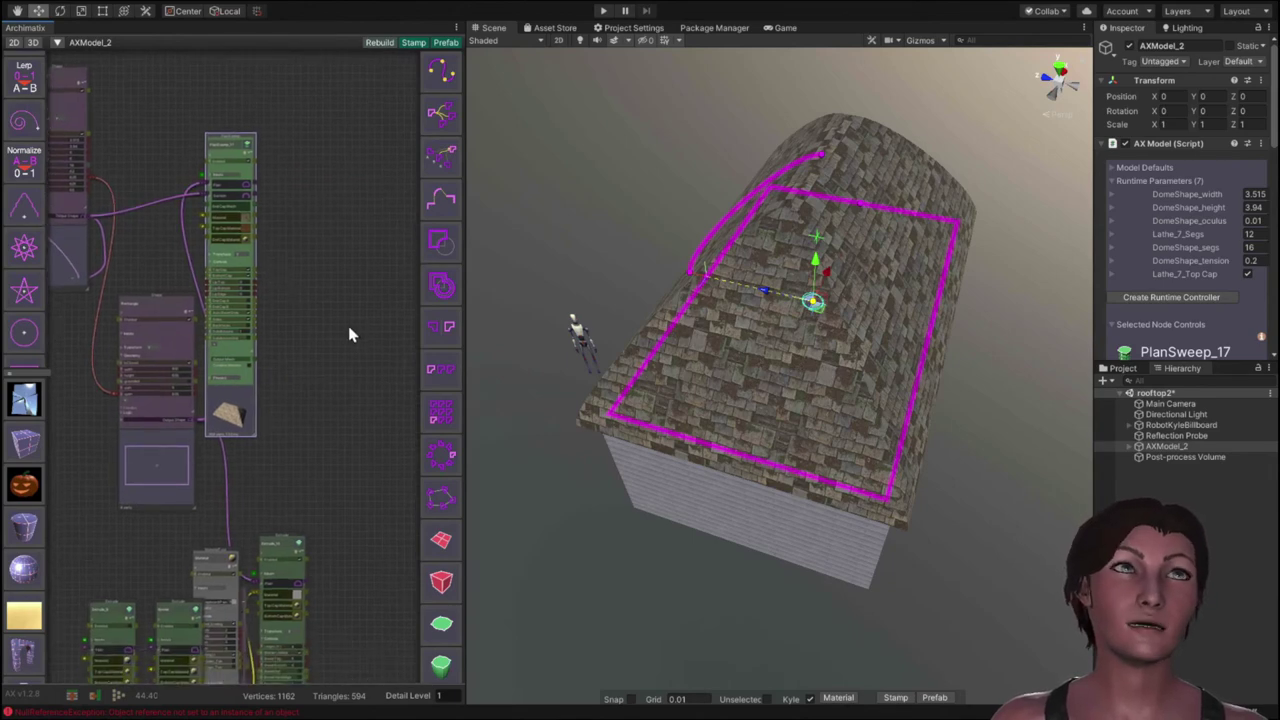
{"action": "mouse_move", "coordinate": [591, 478]}
{"action": "left_mouse_down", "text": "alt"}
{"action": "mouse_move", "coordinate": [594, 528]}
{"action": "mouse_move", "coordinate": [656, 584]}
{"action": "mouse_move", "coordinate": [698, 580]}
{"action": "mouse_move", "coordinate": [760, 620]}
{"action": "mouse_move", "coordinate": [591, 514]}
{"action": "mouse_move", "coordinate": [603, 443]}
{"action": "mouse_move", "coordinate": [580, 457]}
{"action": "mouse_move", "coordinate": [572, 492]}
{"action": "left_mouse_up", "text": "alt"}
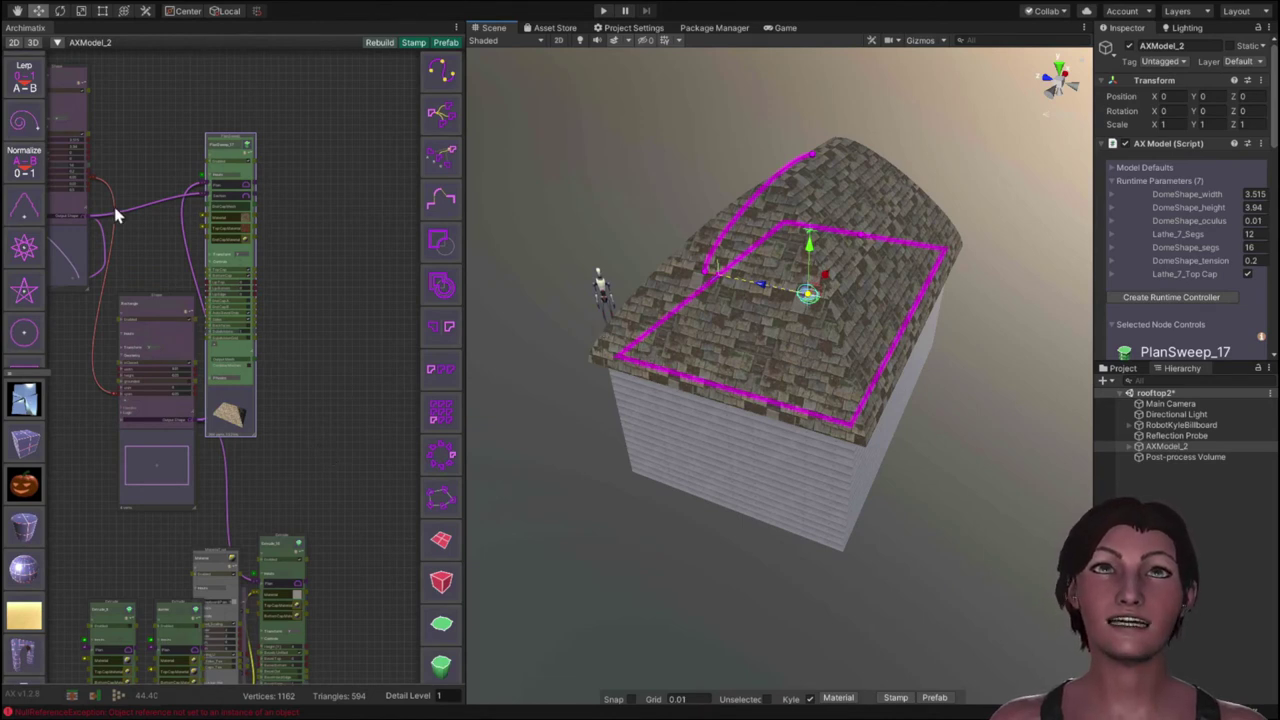
Step: Set DomeShape's segs to 1 and lower its height to 2.5 to make a straight-sided hip roof
{"action": "middle_click_drag", "start_coordinate": [148, 271], "coordinate": [263, 375]}
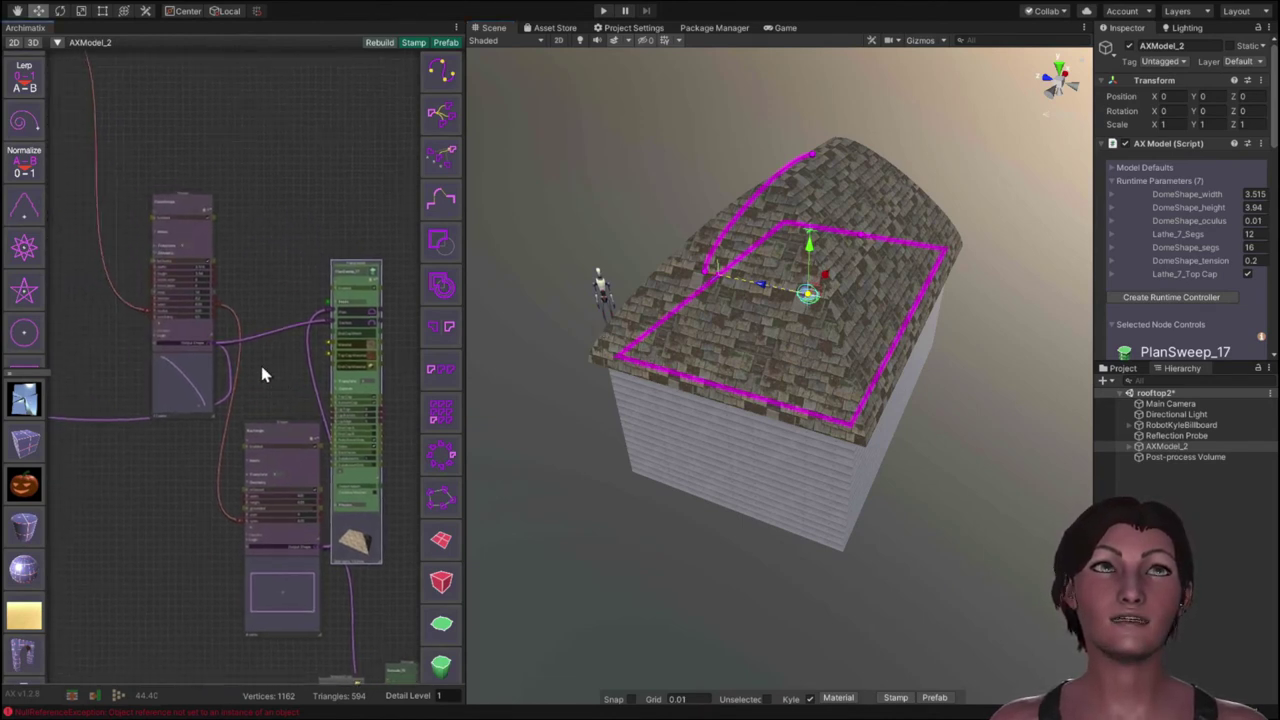
{"action": "scroll", "coordinate": [113, 370], "scroll_direction": "up", "scroll_amount": 5}
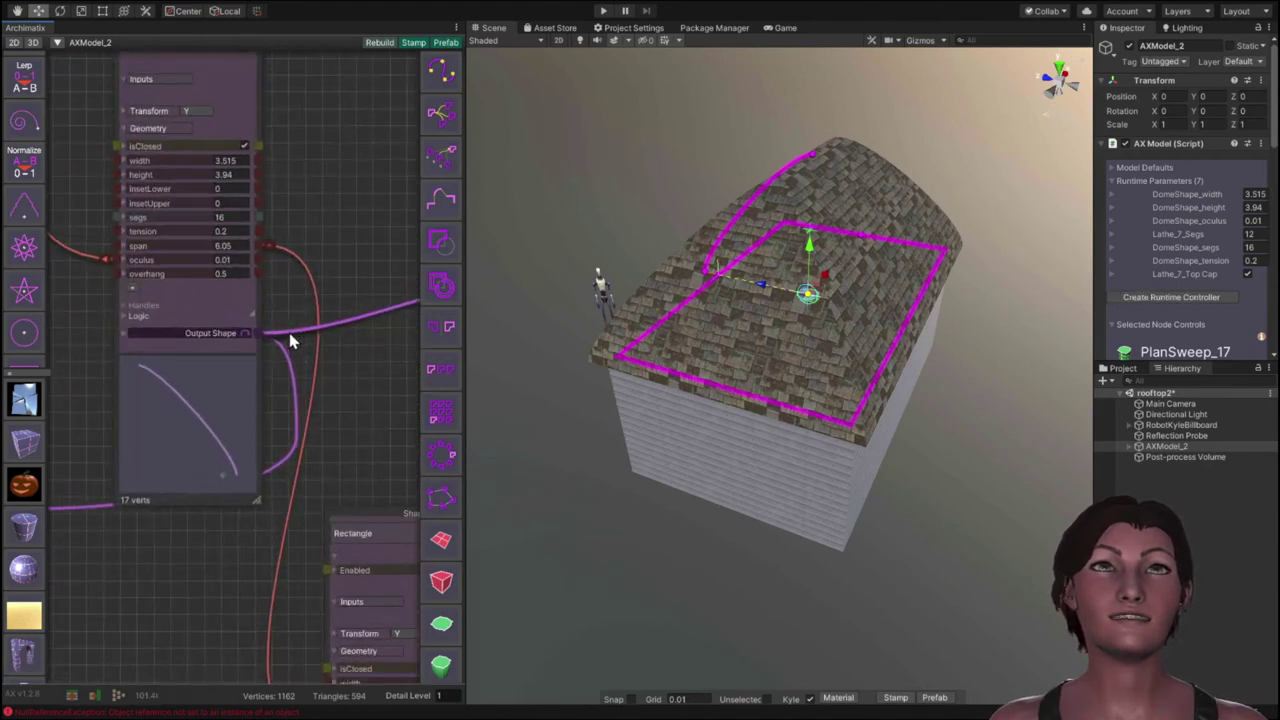
{"action": "left_click", "coordinate": [244, 219]}
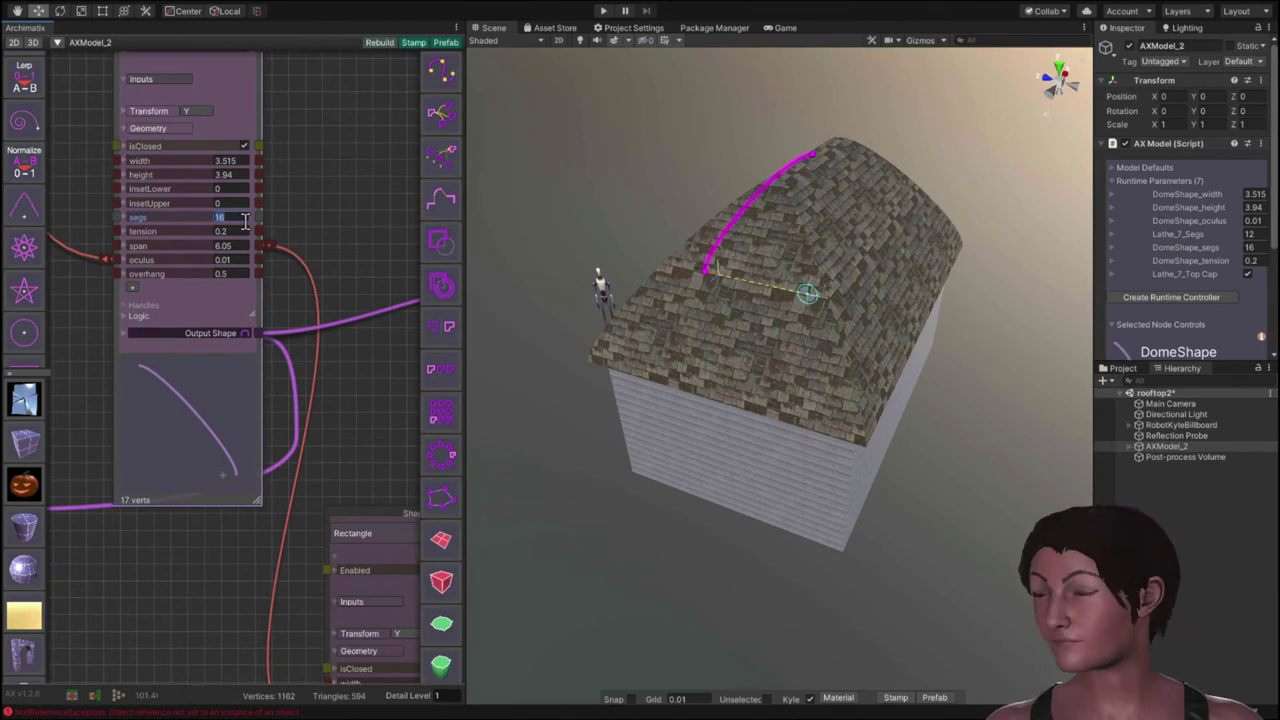
{"action": "type", "text": "1"}
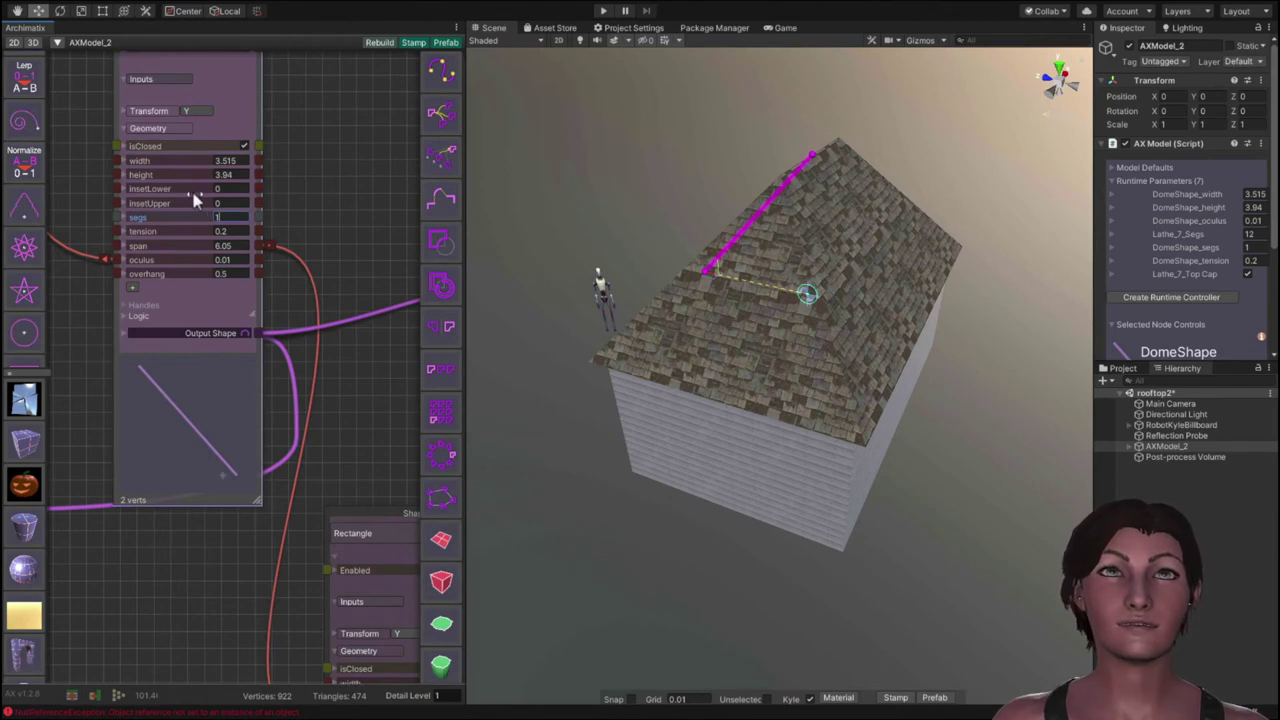
{"action": "key", "text": "Return"}
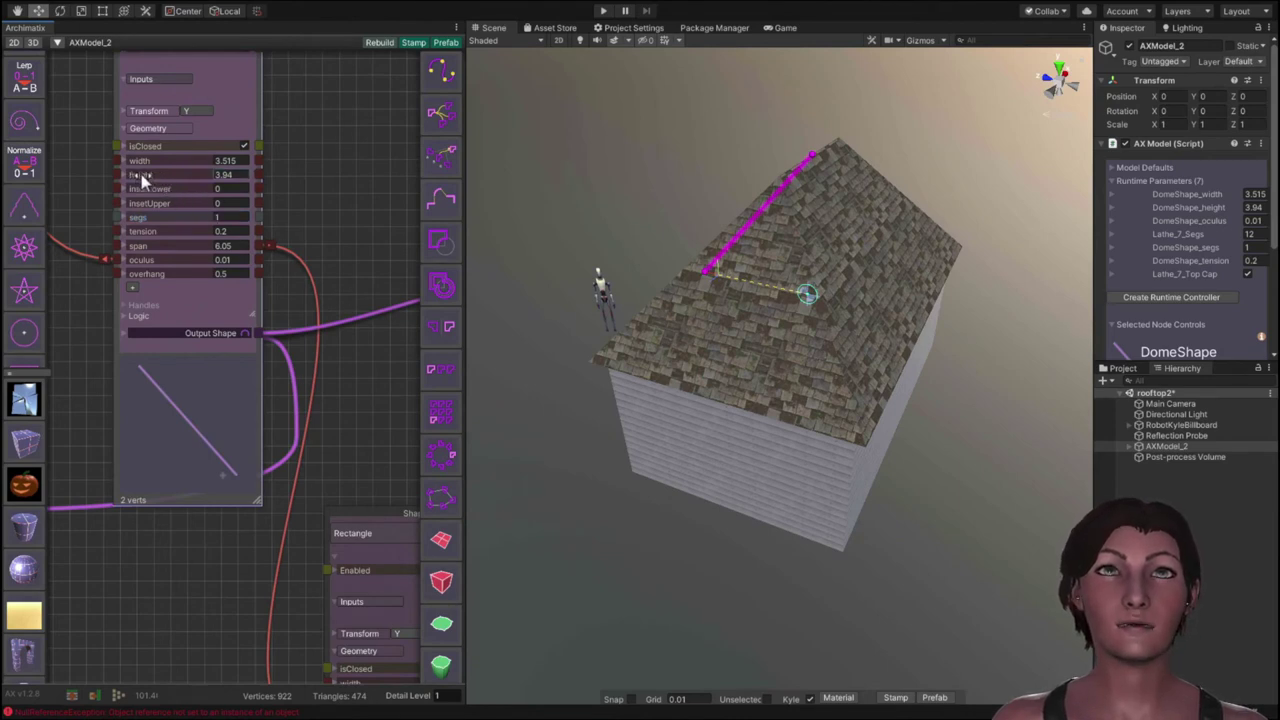
{"action": "mouse_move", "coordinate": [140, 178]}
{"action": "left_mouse_down"}
{"action": "mouse_move", "coordinate": [126, 181]}
{"action": "mouse_move", "coordinate": [140, 190]}
{"action": "mouse_move", "coordinate": [127, 184]}
{"action": "left_mouse_up"}
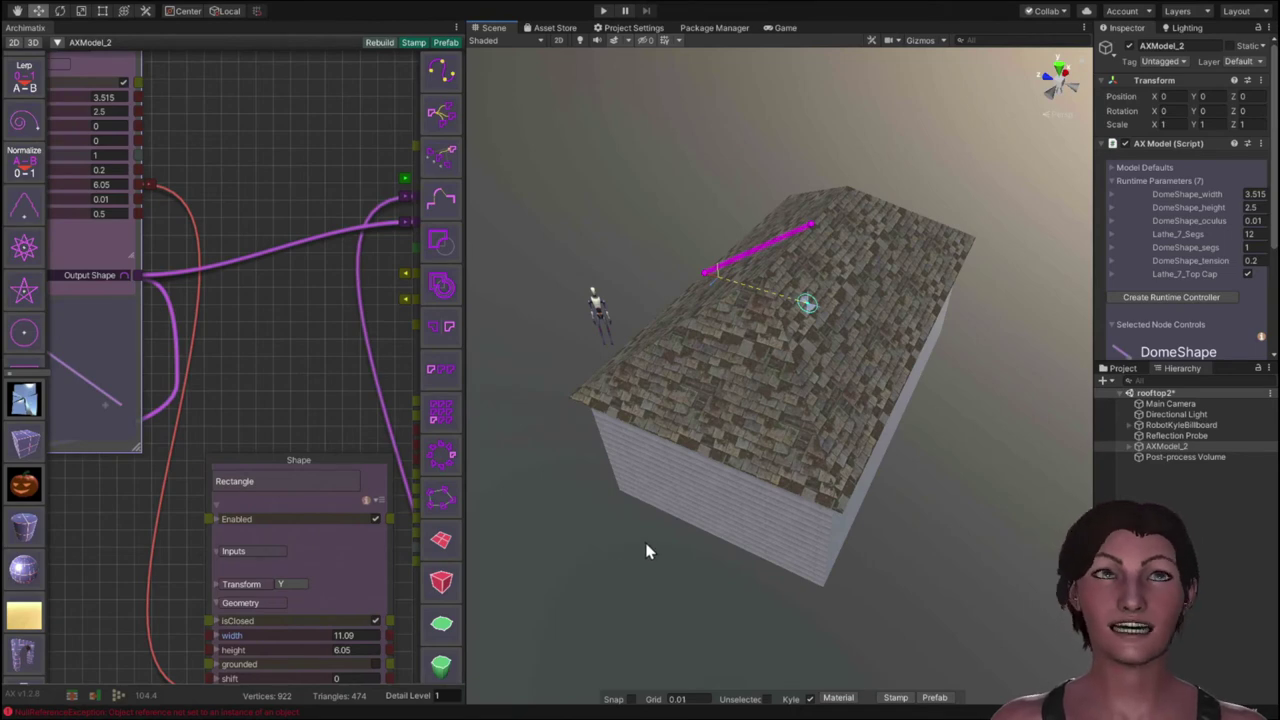
Step: Inspect the hip roof from overhead and at an angle, and review the Rectangle shape's geometry parameters
{"action": "left_click_drag", "start_coordinate": [640, 557], "coordinate": [520, 626], "text": "alt"}
{"action": "left_click", "coordinate": [698, 483]}
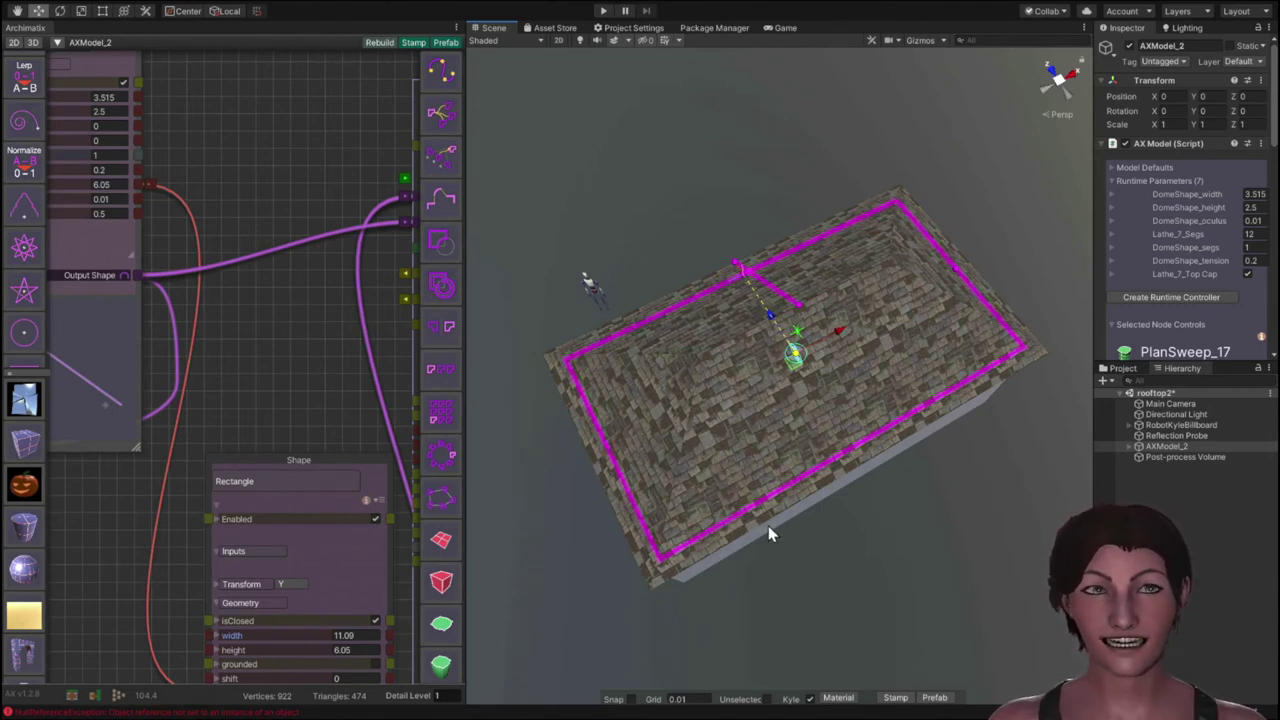
{"action": "left_click_drag", "start_coordinate": [872, 597], "coordinate": [814, 591], "text": "alt"}
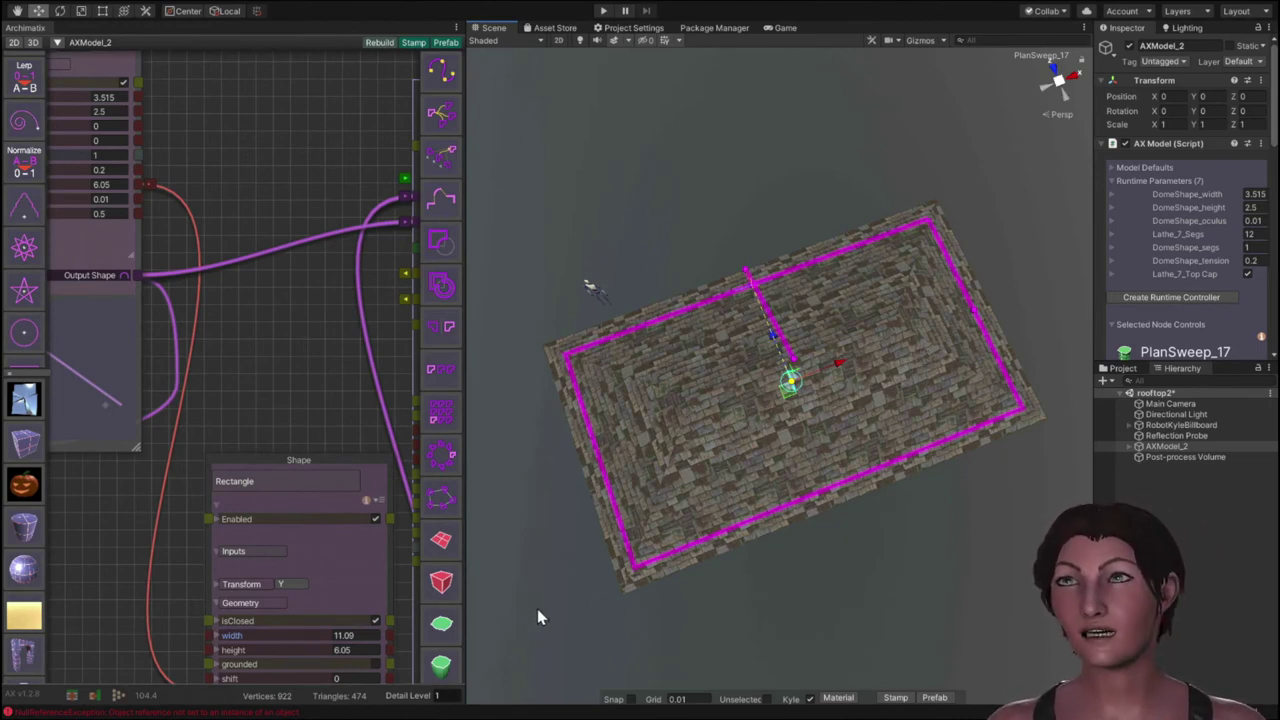
{"action": "left_click_drag", "start_coordinate": [537, 617], "coordinate": [734, 466], "text": "alt"}
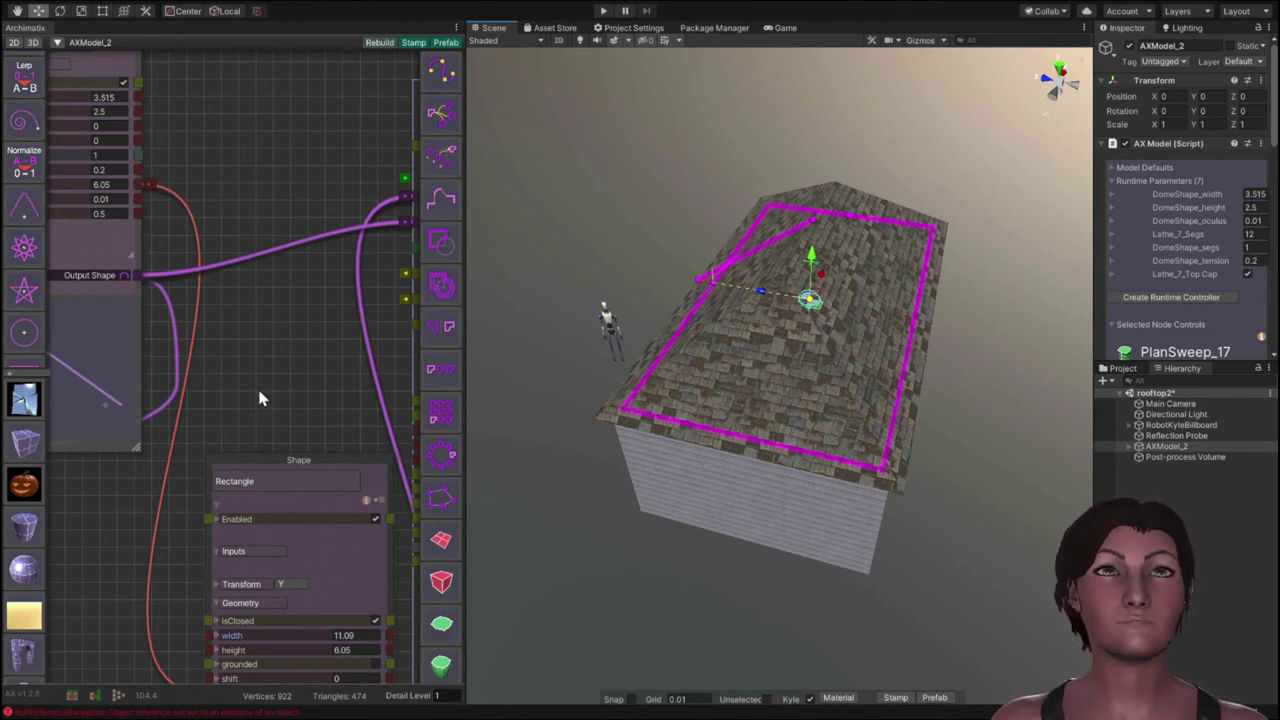
{"action": "left_click", "coordinate": [306, 556]}
{"action": "middle_click_drag", "start_coordinate": [167, 598], "coordinate": [137, 347]}
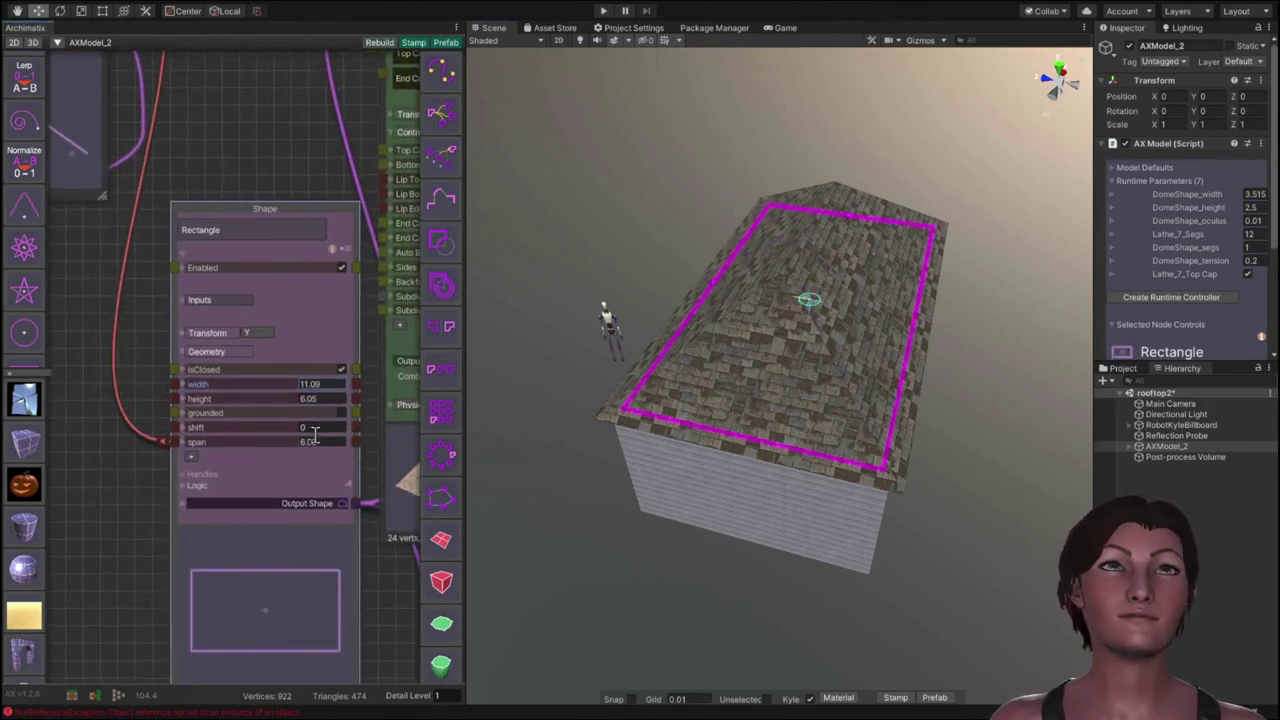
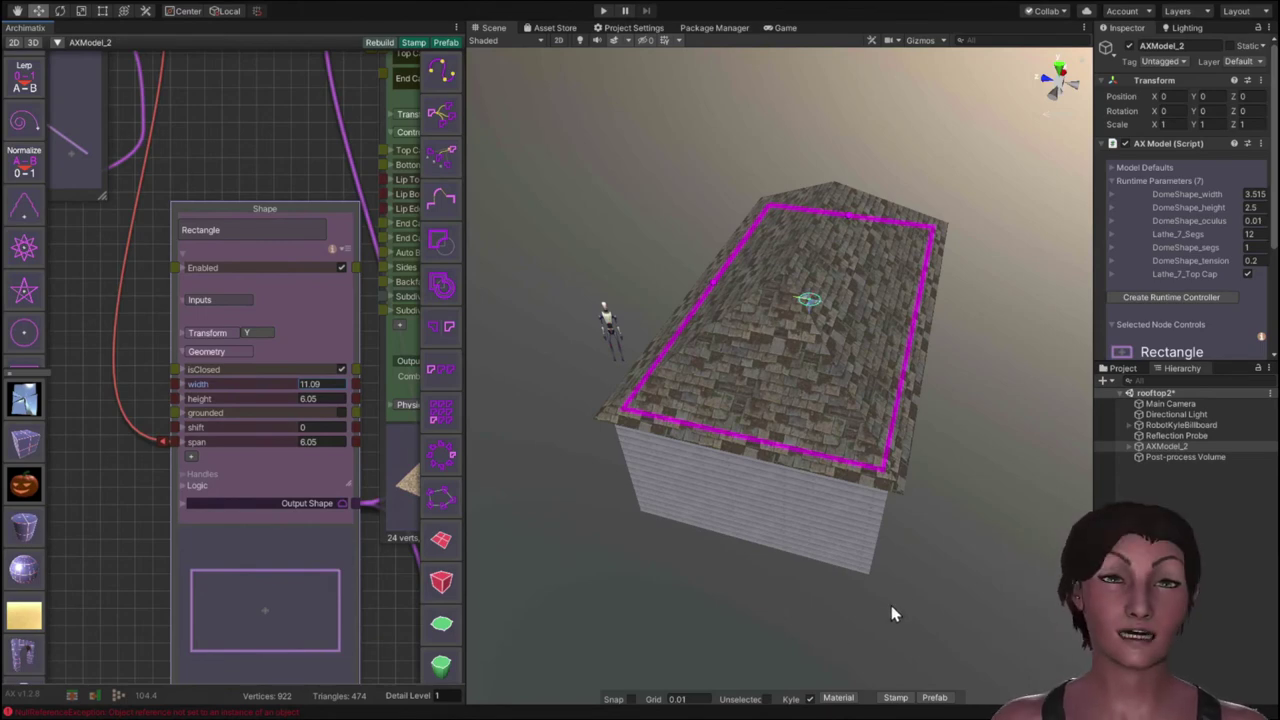
Step: Add a ShapeMerger node fed by the Rectangle shape and place it between the Rectangle and PlanSweep_17 nodes
{"action": "left_click_drag", "start_coordinate": [945, 533], "coordinate": [800, 593], "text": "alt"}
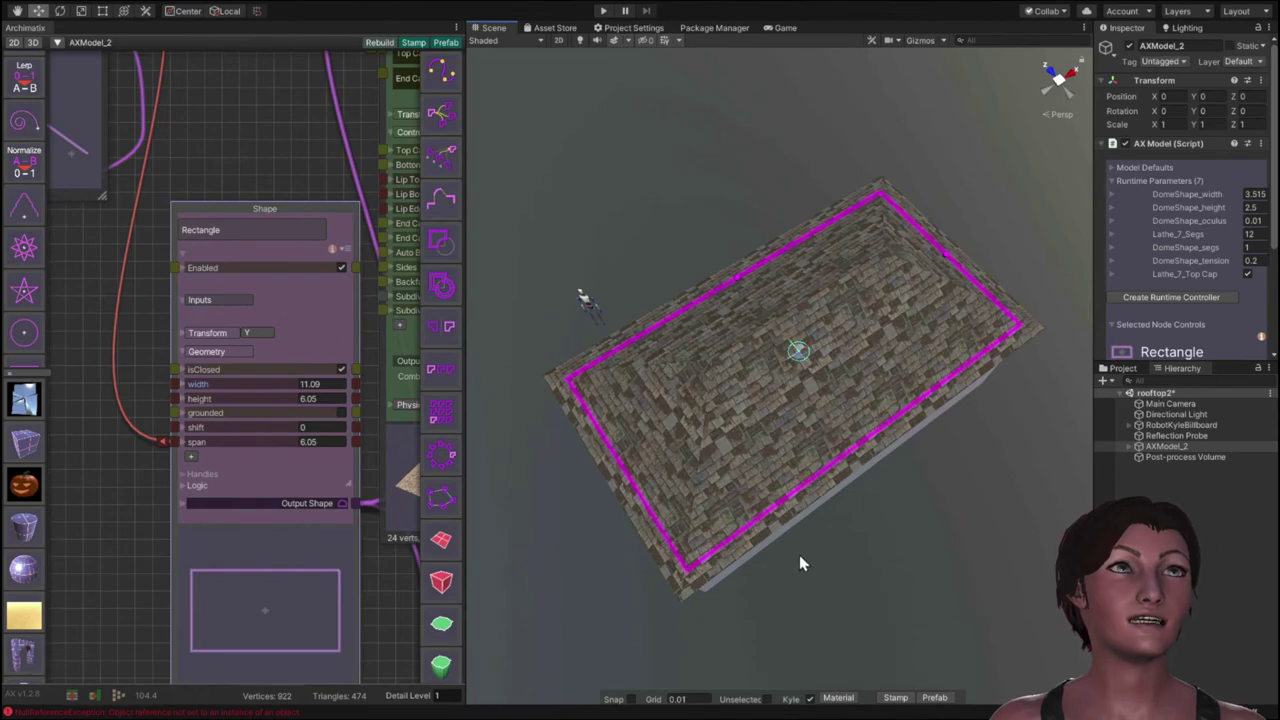
{"action": "left_click_drag", "start_coordinate": [791, 571], "coordinate": [757, 568], "text": "alt"}
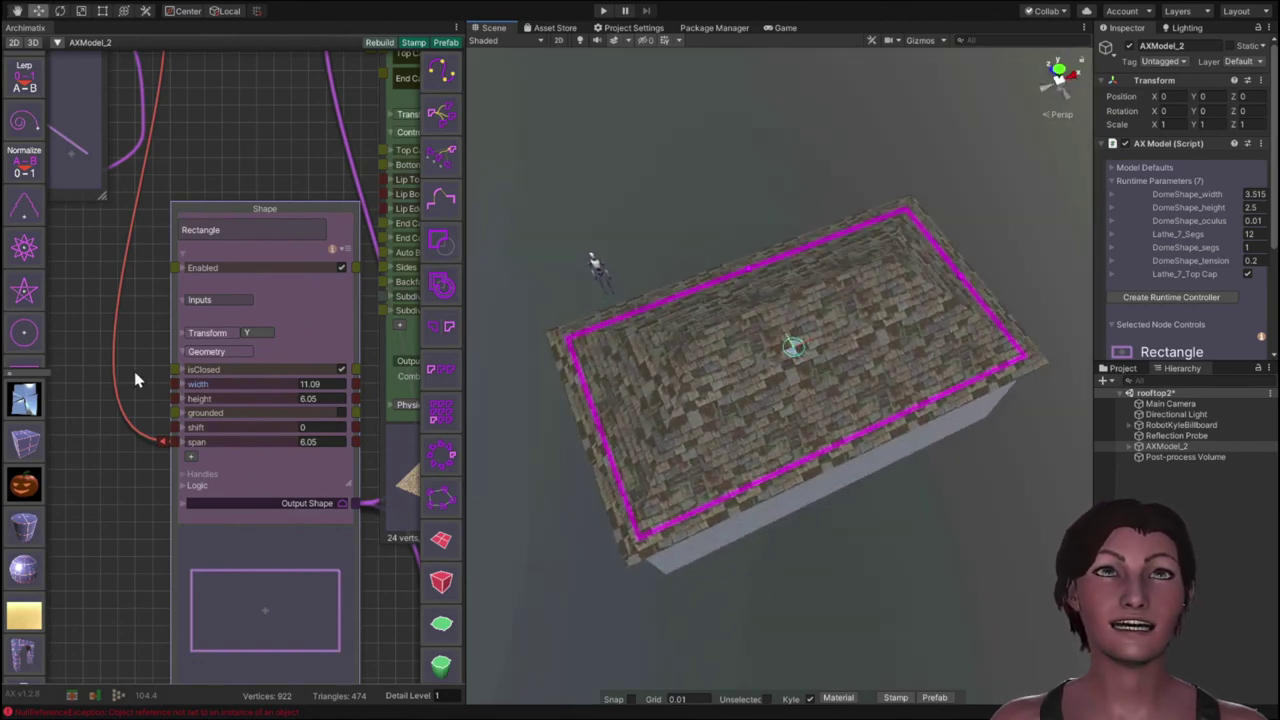
{"action": "scroll", "coordinate": [97, 421], "scroll_direction": "down", "scroll_amount": 4}
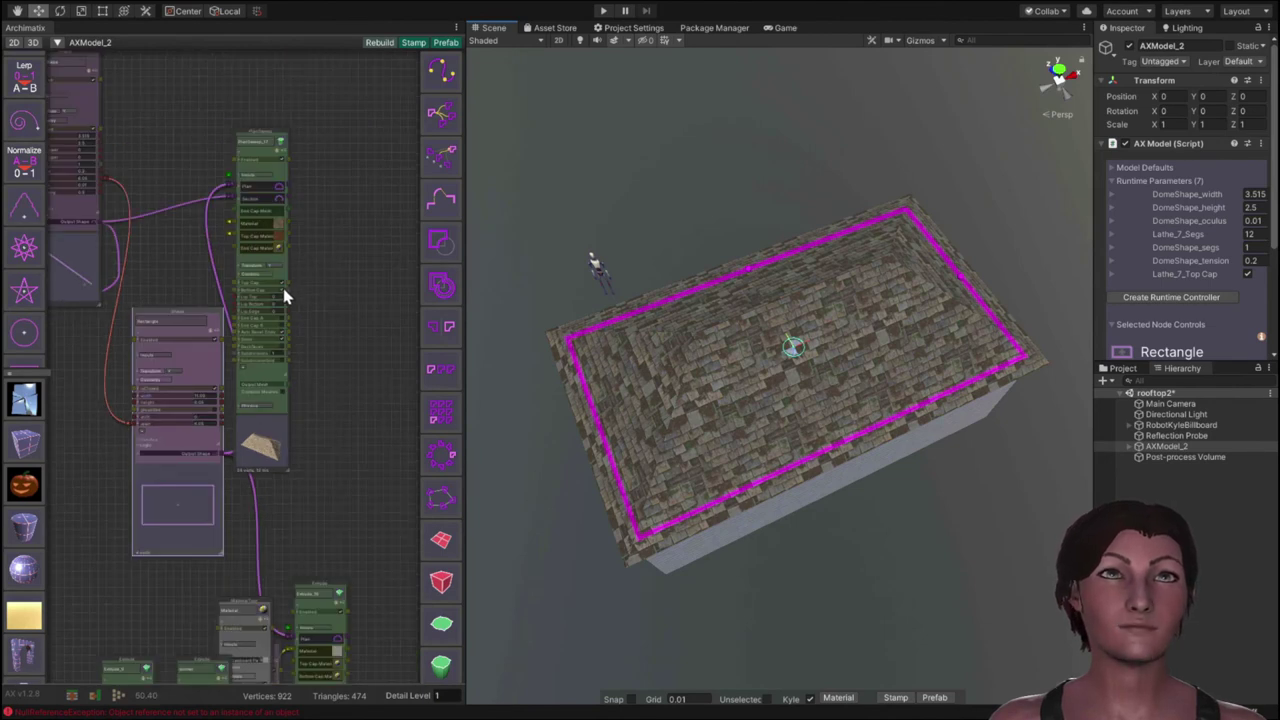
{"action": "left_click_drag", "start_coordinate": [282, 278], "coordinate": [406, 214]}
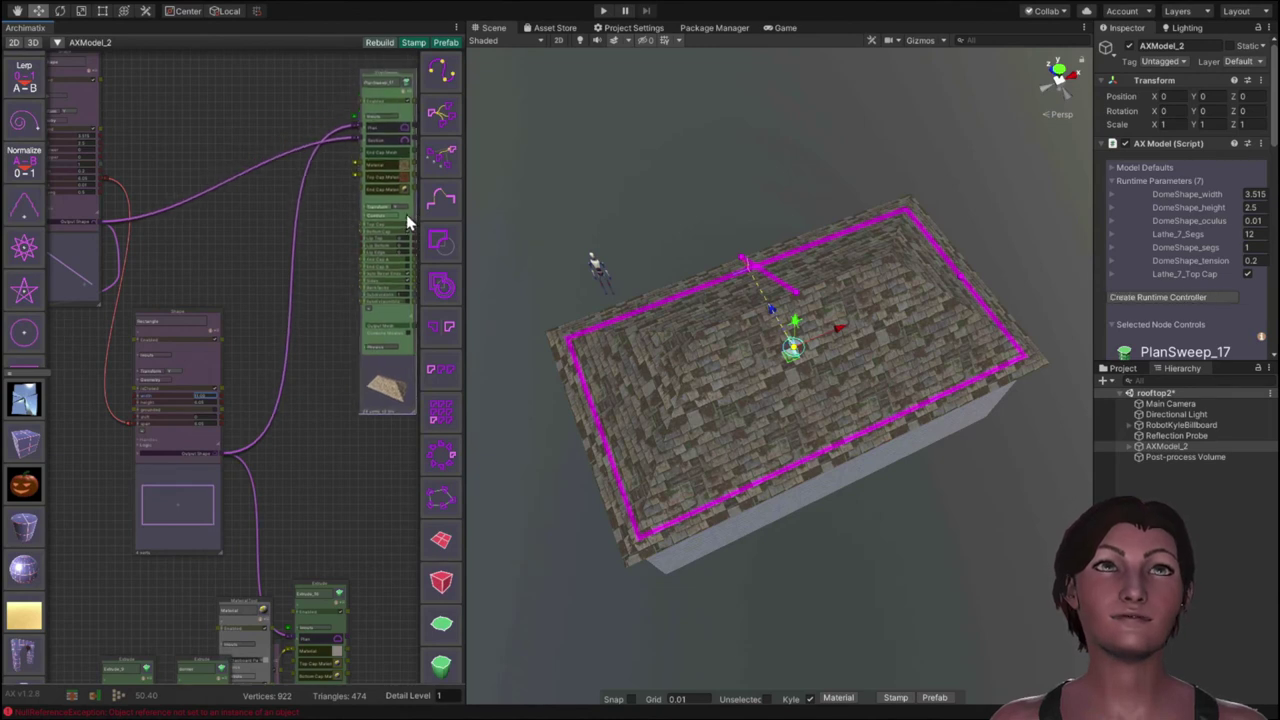
{"action": "left_click", "coordinate": [192, 436]}
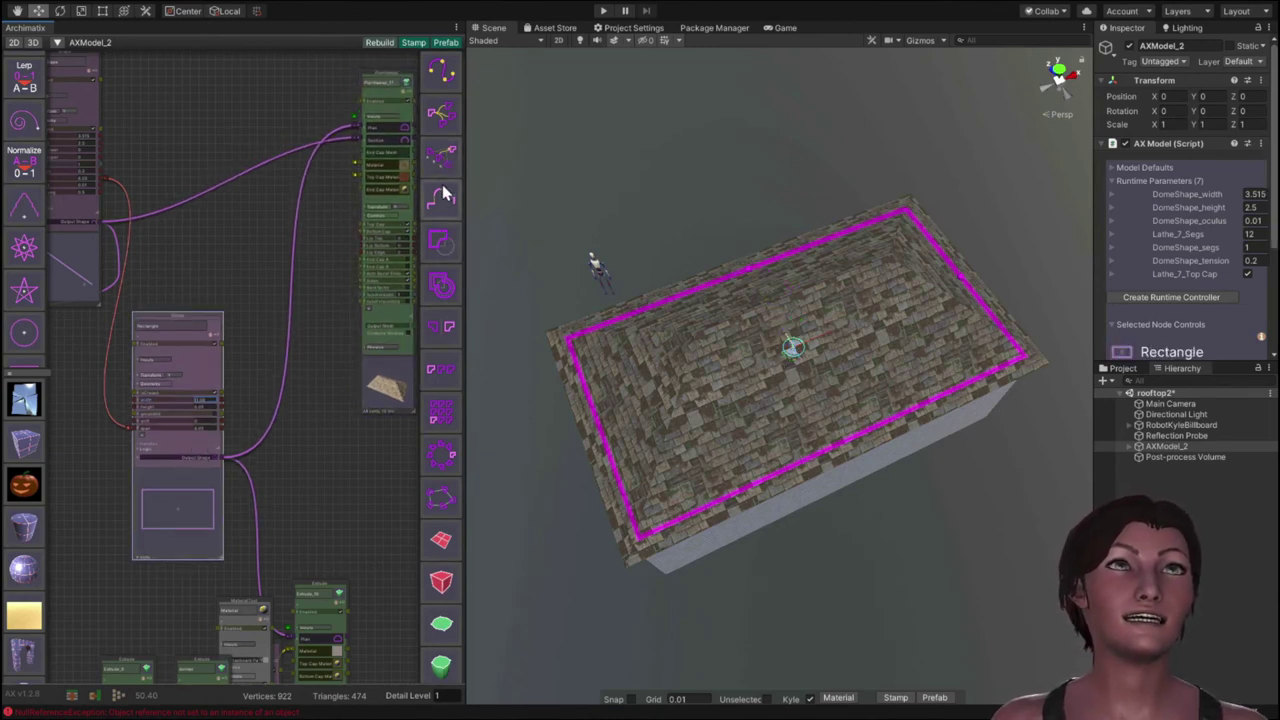
{"action": "left_click", "coordinate": [442, 253]}
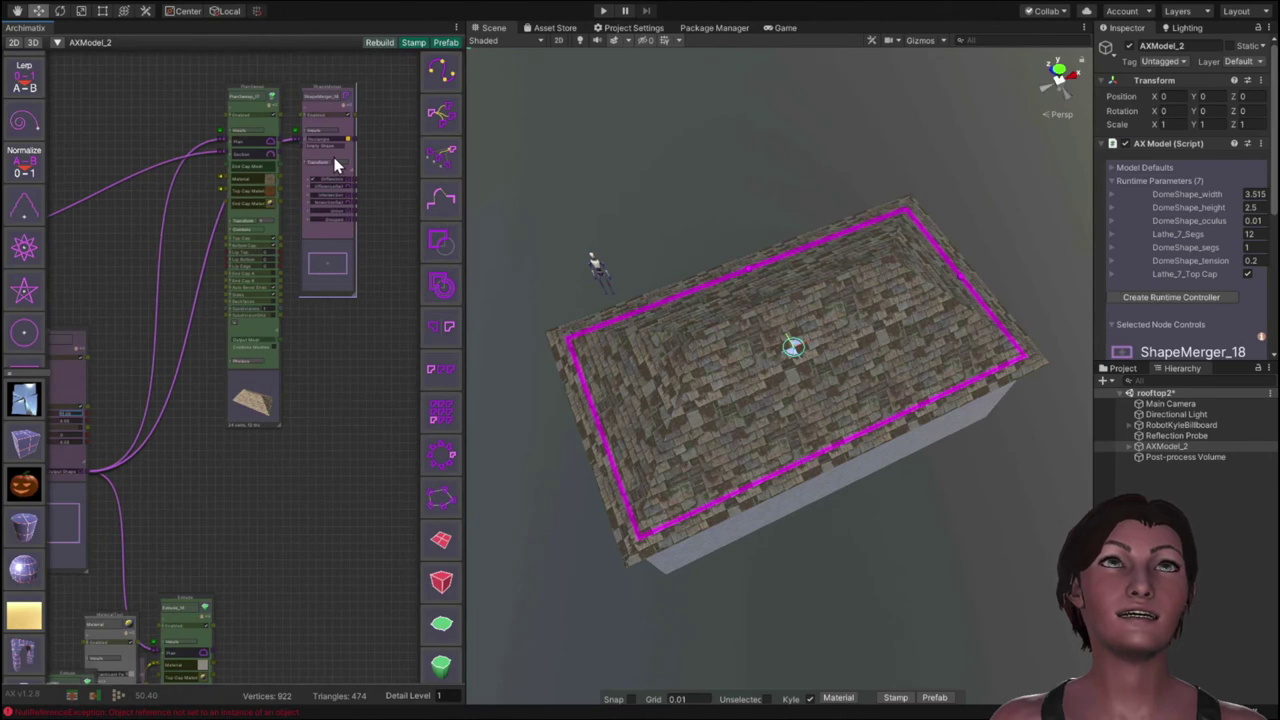
{"action": "left_click_drag", "start_coordinate": [326, 173], "coordinate": [149, 251]}
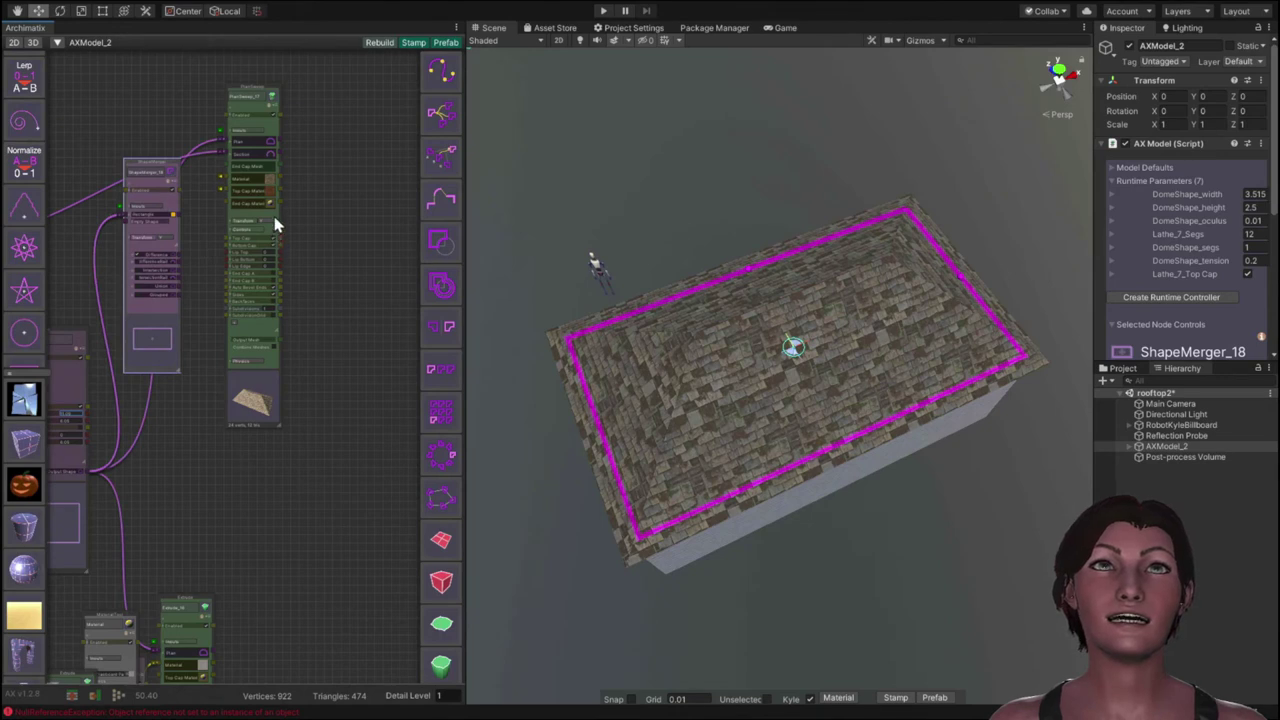
{"action": "left_click_drag", "start_coordinate": [274, 232], "coordinate": [298, 233]}
{"action": "left_click", "coordinate": [178, 461]}
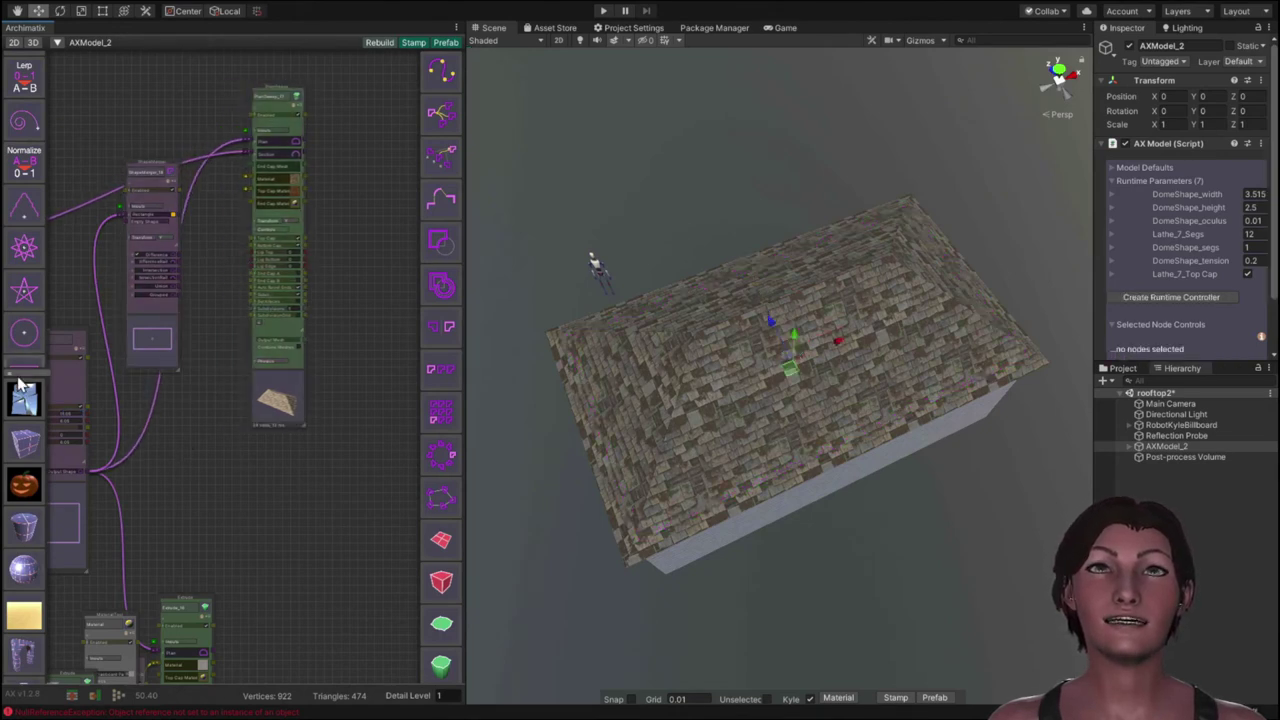
Step: Duplicate the Rectangle shape node and place the copy beside the original, below ShapeMerger_18
{"action": "left_click", "coordinate": [69, 385]}
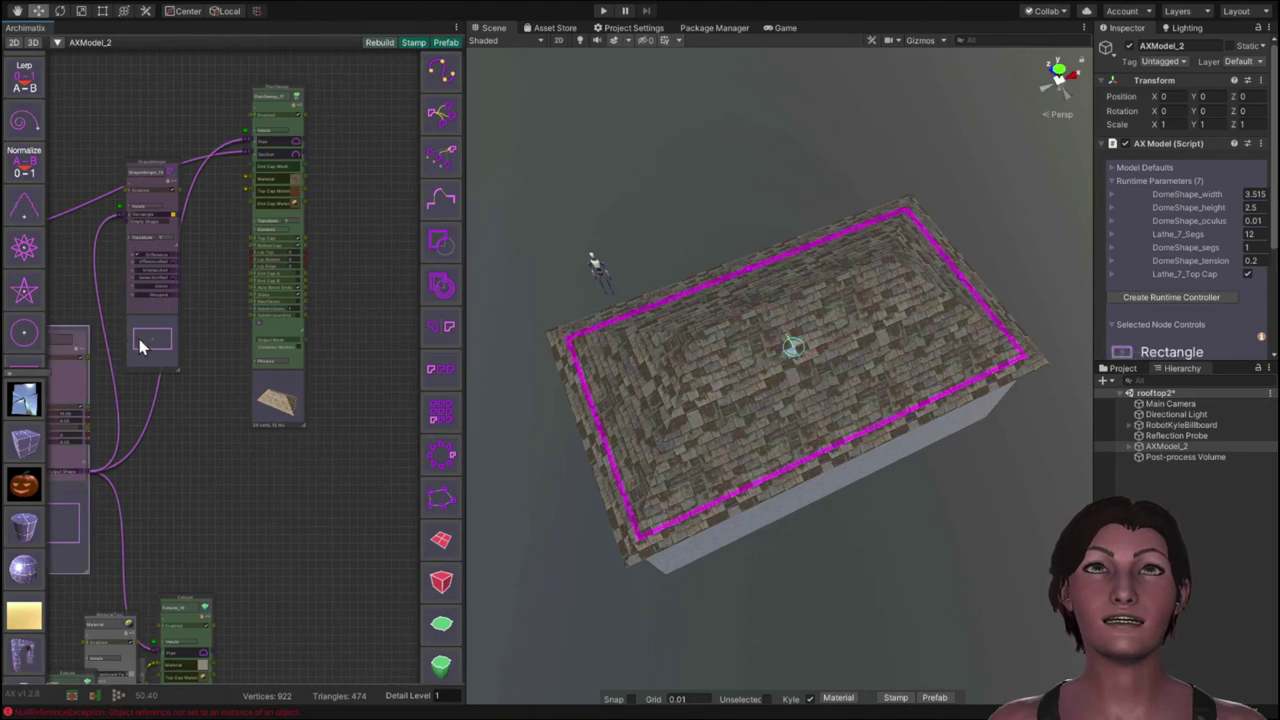
{"action": "right_click", "coordinate": [85, 355]}
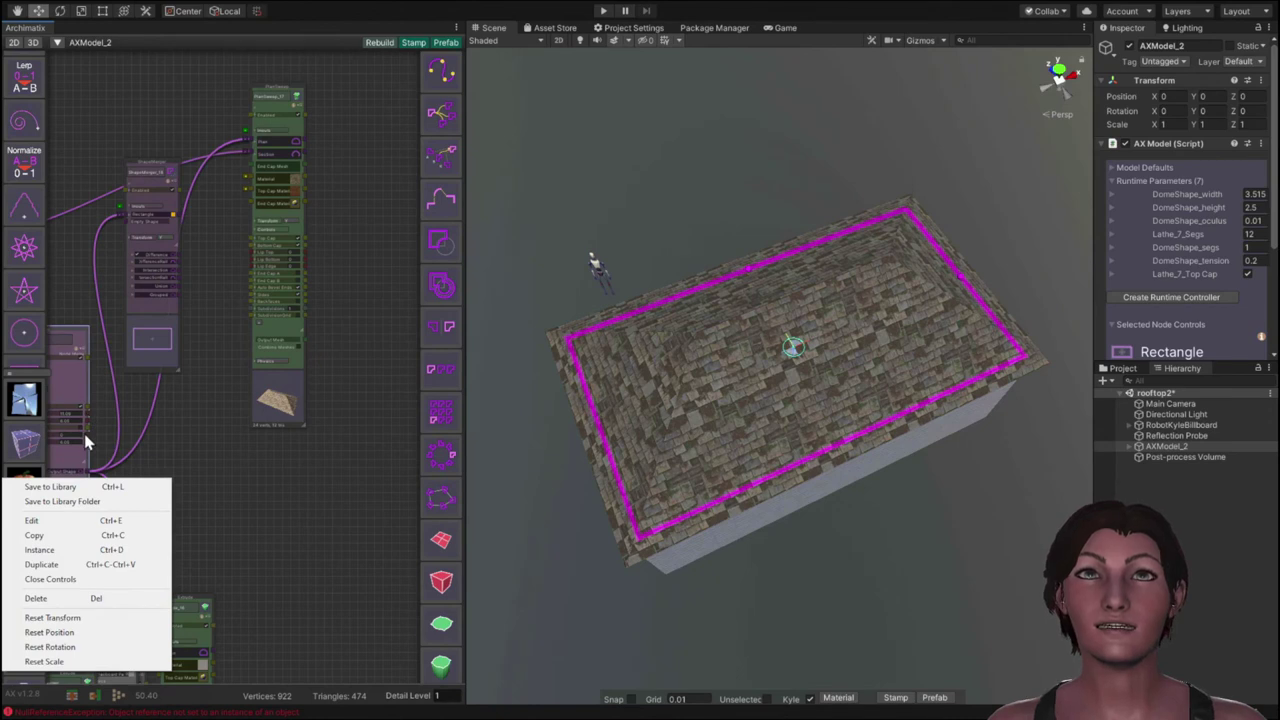
{"action": "left_click", "coordinate": [45, 565]}
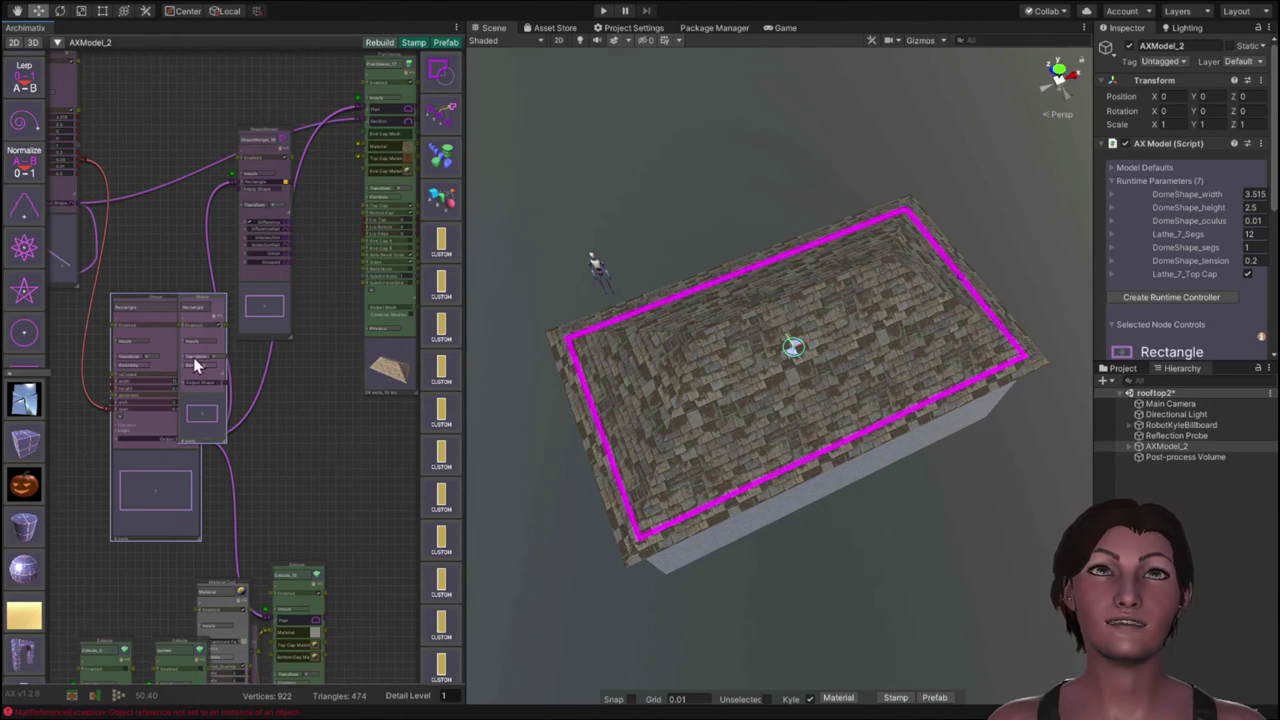
{"action": "left_click_drag", "start_coordinate": [203, 381], "coordinate": [150, 400]}
{"action": "left_click", "coordinate": [224, 451]}
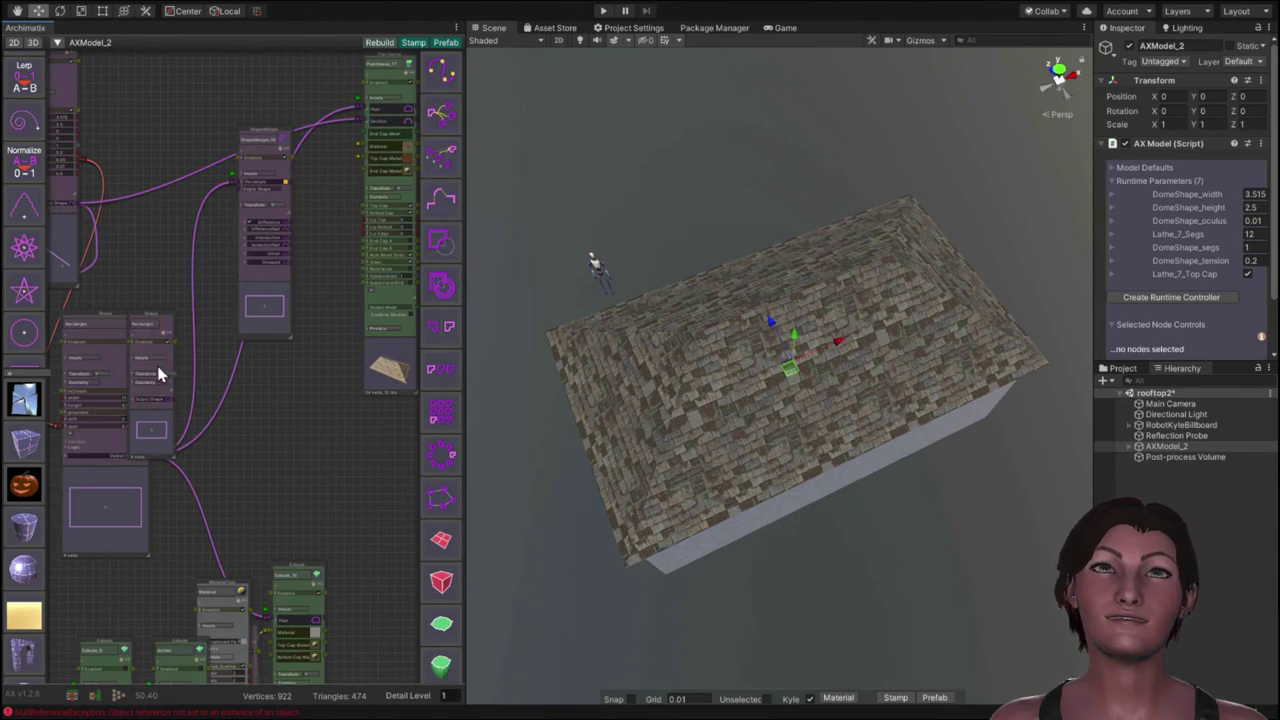
{"action": "left_click_drag", "start_coordinate": [158, 373], "coordinate": [203, 425]}
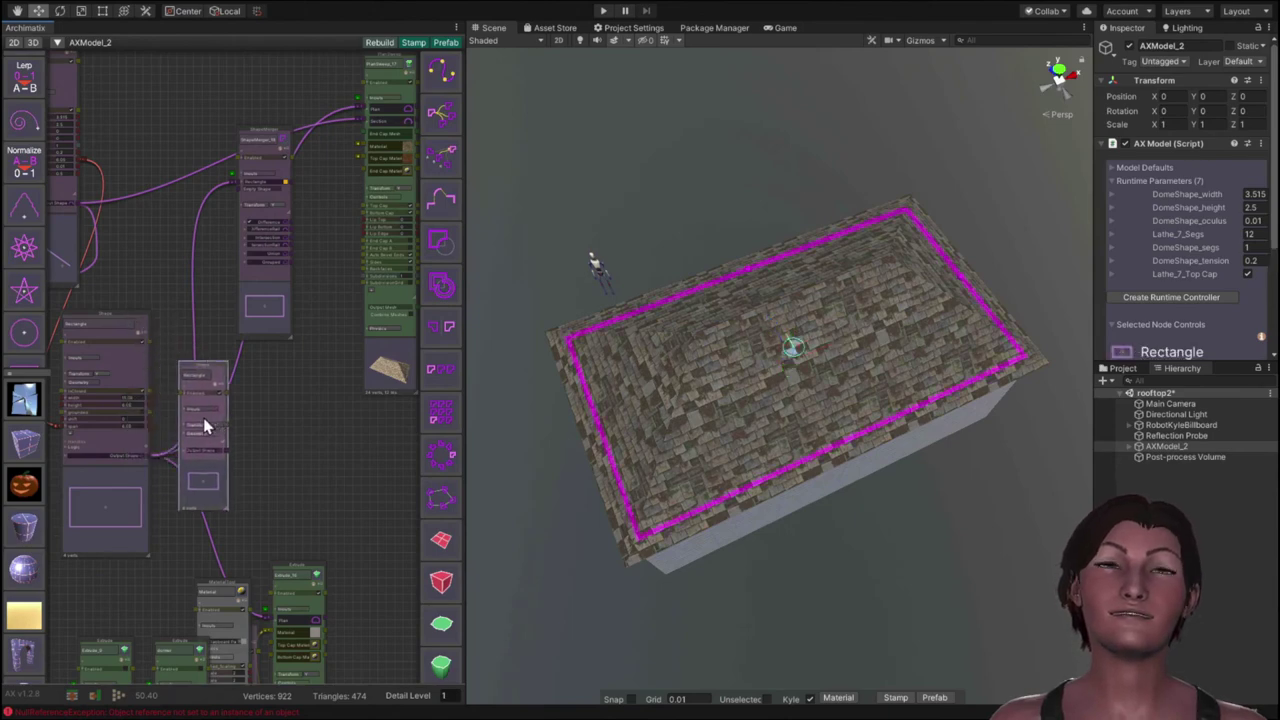
Step: Cross-link the two Rectangles, relating the original's width to the copy's height and the original's height to the copy's width
{"action": "scroll", "coordinate": [203, 425], "scroll_direction": "up", "scroll_amount": 5}
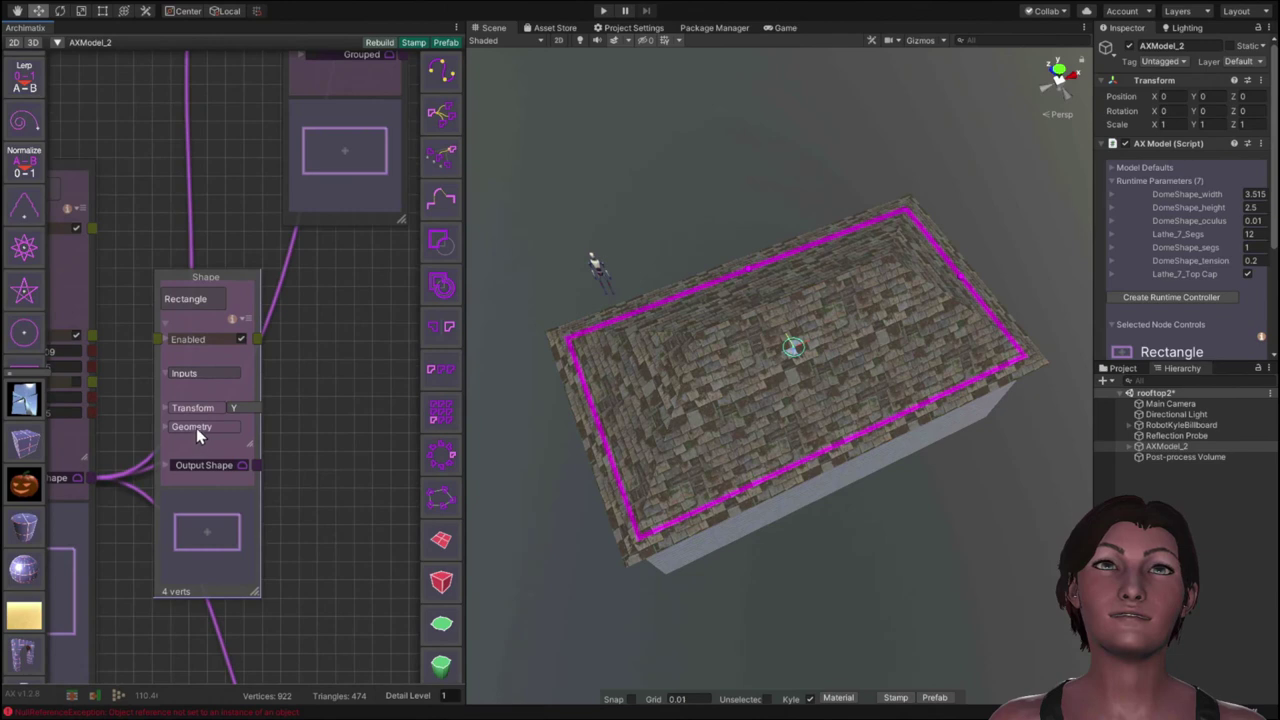
{"action": "left_click", "coordinate": [196, 430]}
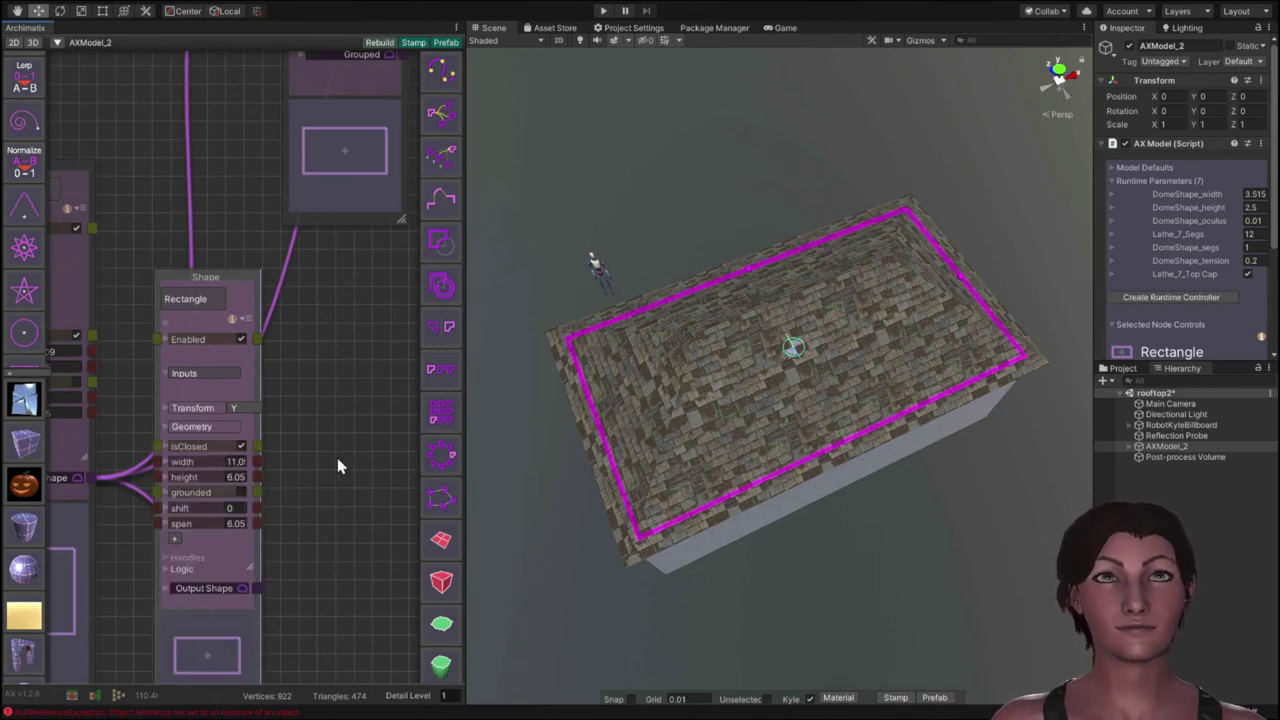
{"action": "middle_click_drag", "start_coordinate": [340, 458], "coordinate": [431, 360]}
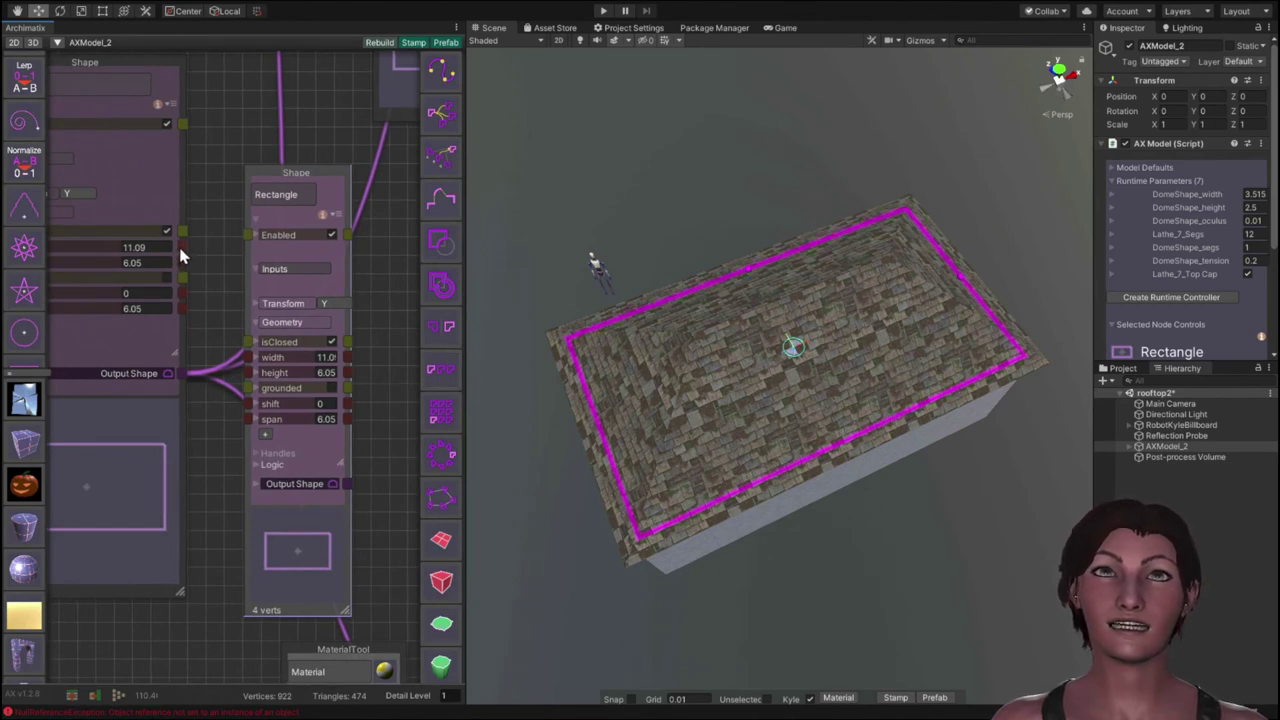
{"action": "left_click_drag", "start_coordinate": [183, 250], "coordinate": [248, 372]}
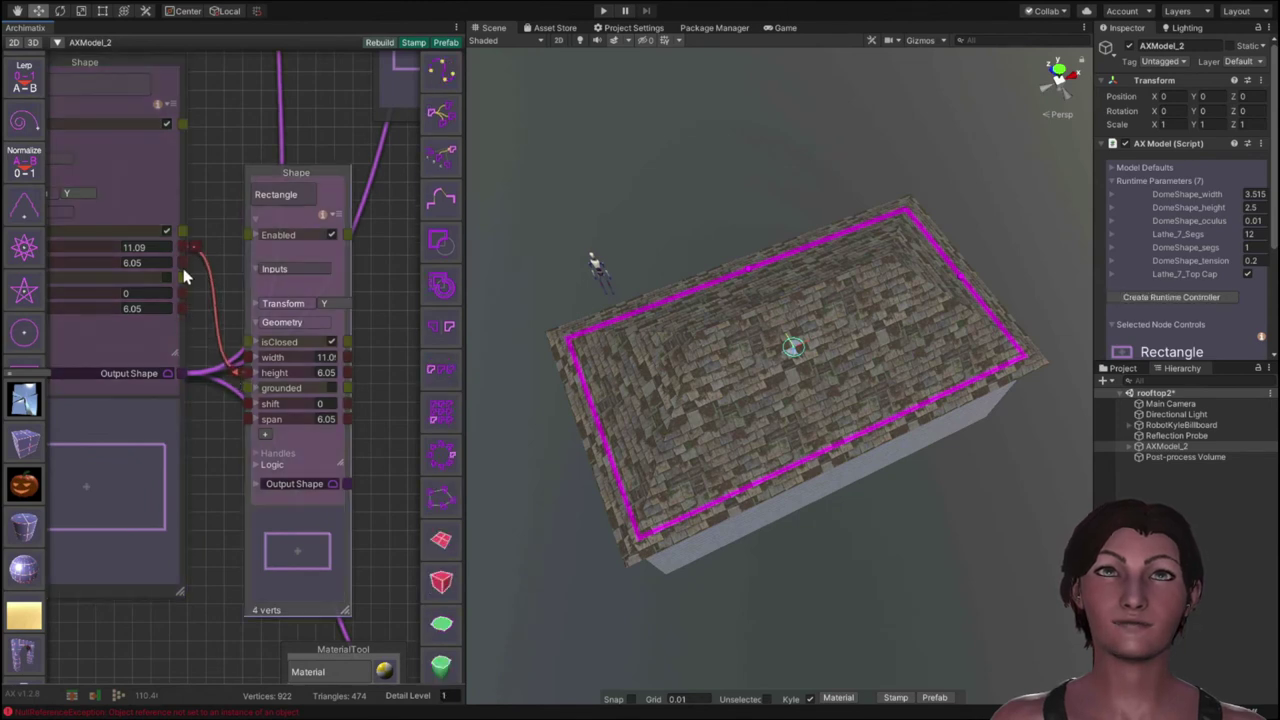
{"action": "left_click_drag", "start_coordinate": [181, 266], "coordinate": [247, 361]}
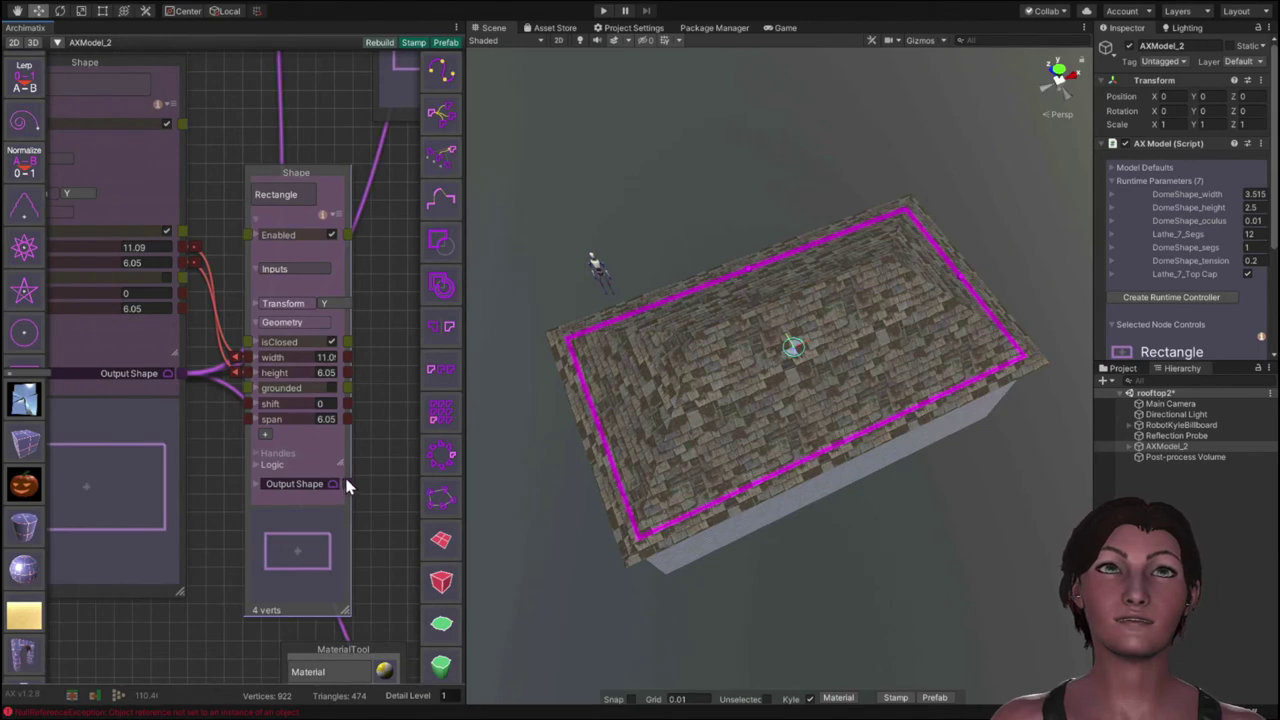
Step: Feed the duplicate Rectangle's output shape into ShapeMerger_18 as a second input and make Union the active result
{"action": "left_click_drag", "start_coordinate": [347, 485], "coordinate": [305, 190]}
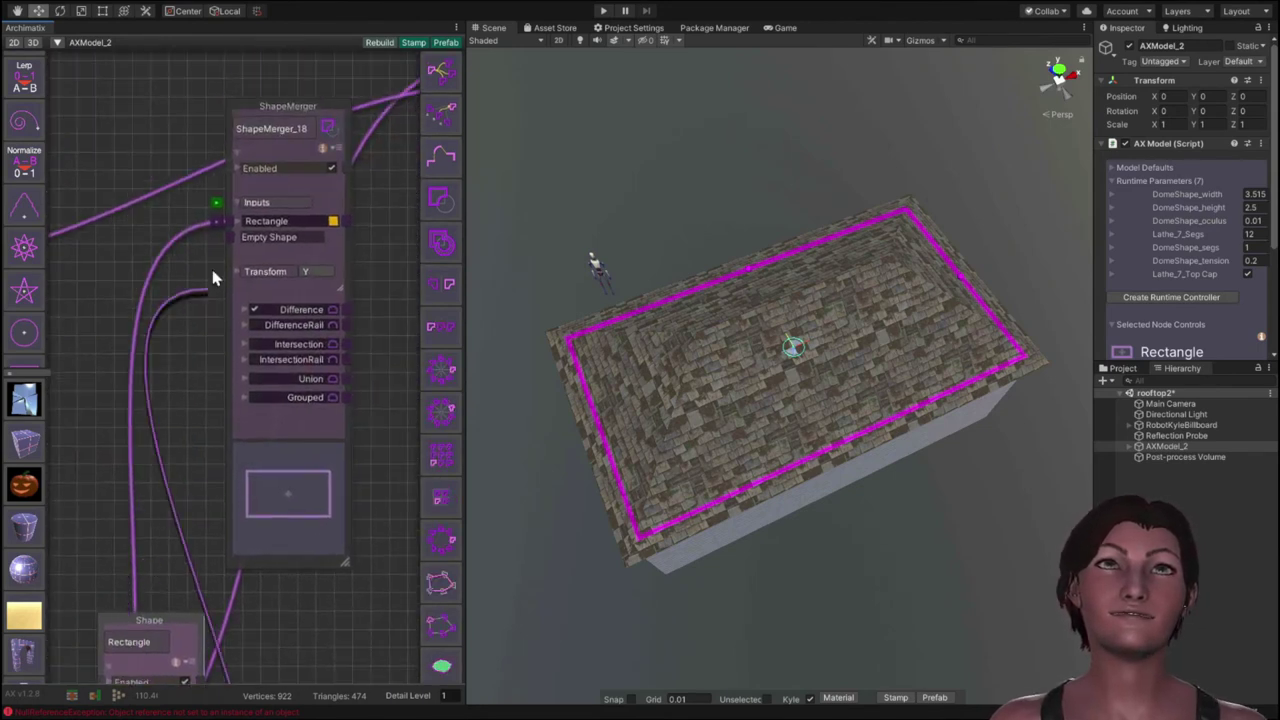
{"action": "left_click_drag", "start_coordinate": [213, 278], "coordinate": [231, 236]}
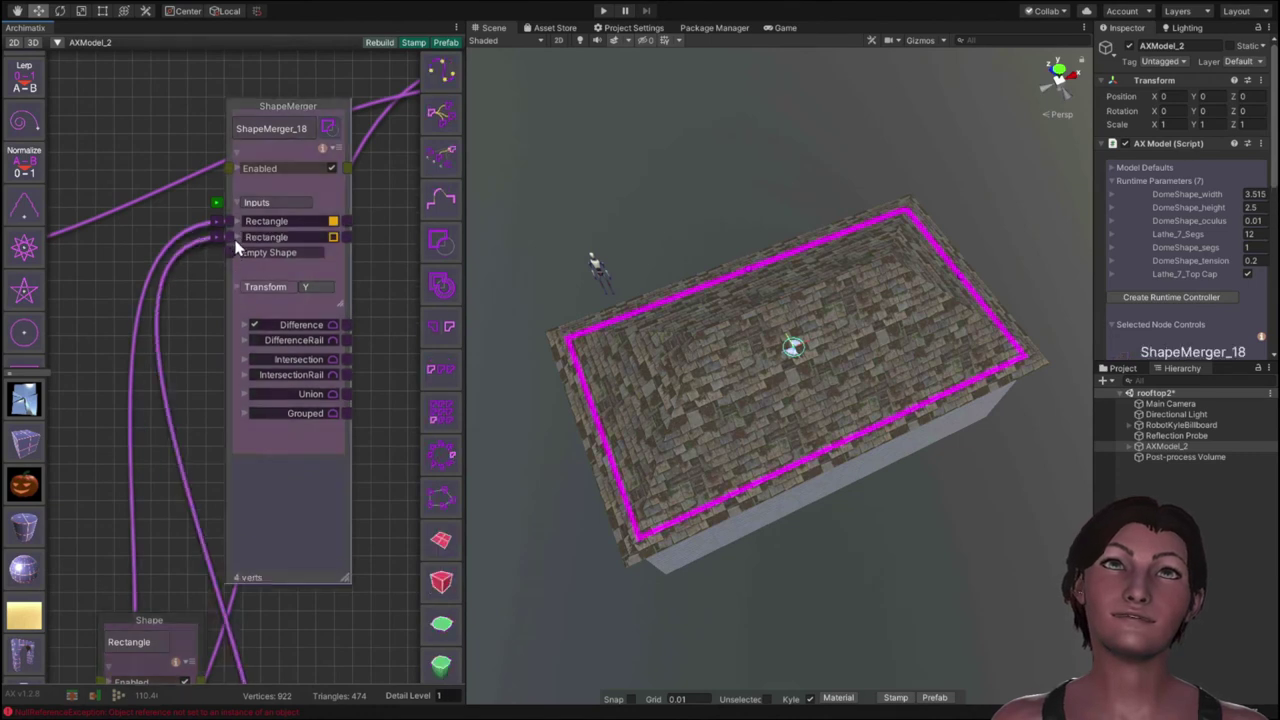
{"action": "left_click", "coordinate": [282, 395]}
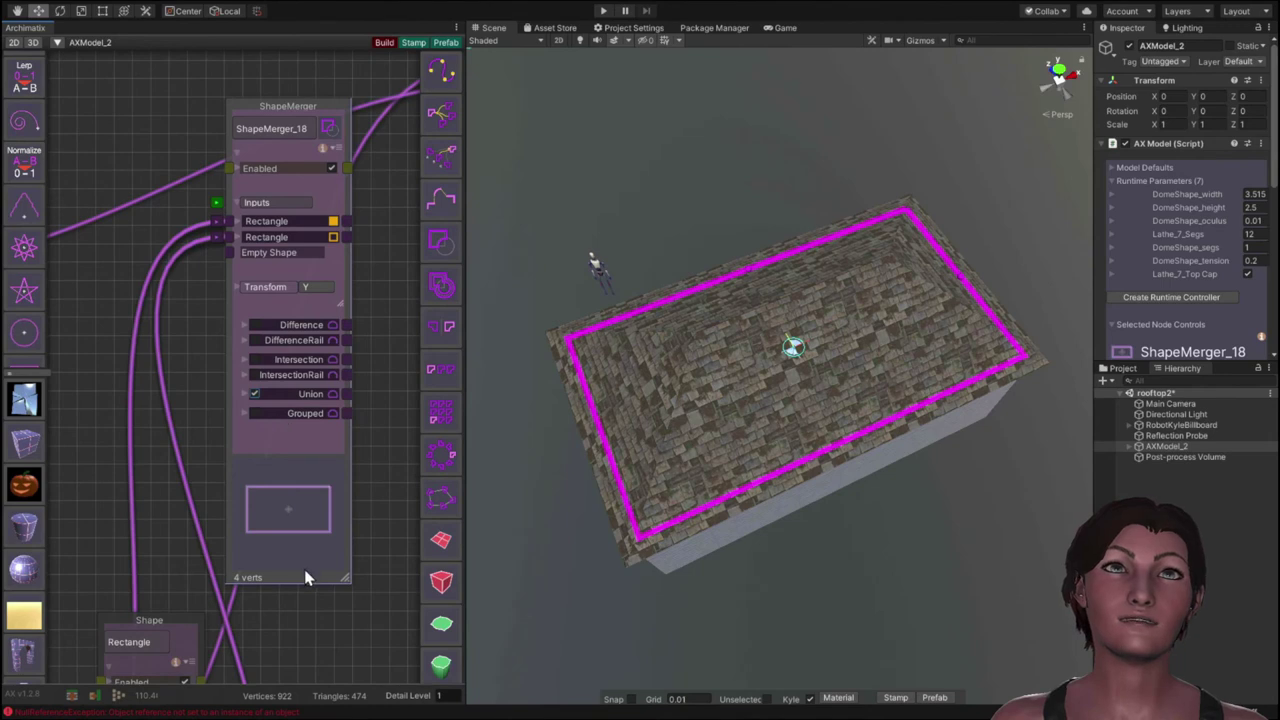
Step: Adjust the duplicate Rectangle's width to 10.87 and height to 6.34
{"action": "left_click_drag", "start_coordinate": [320, 575], "coordinate": [333, 316]}
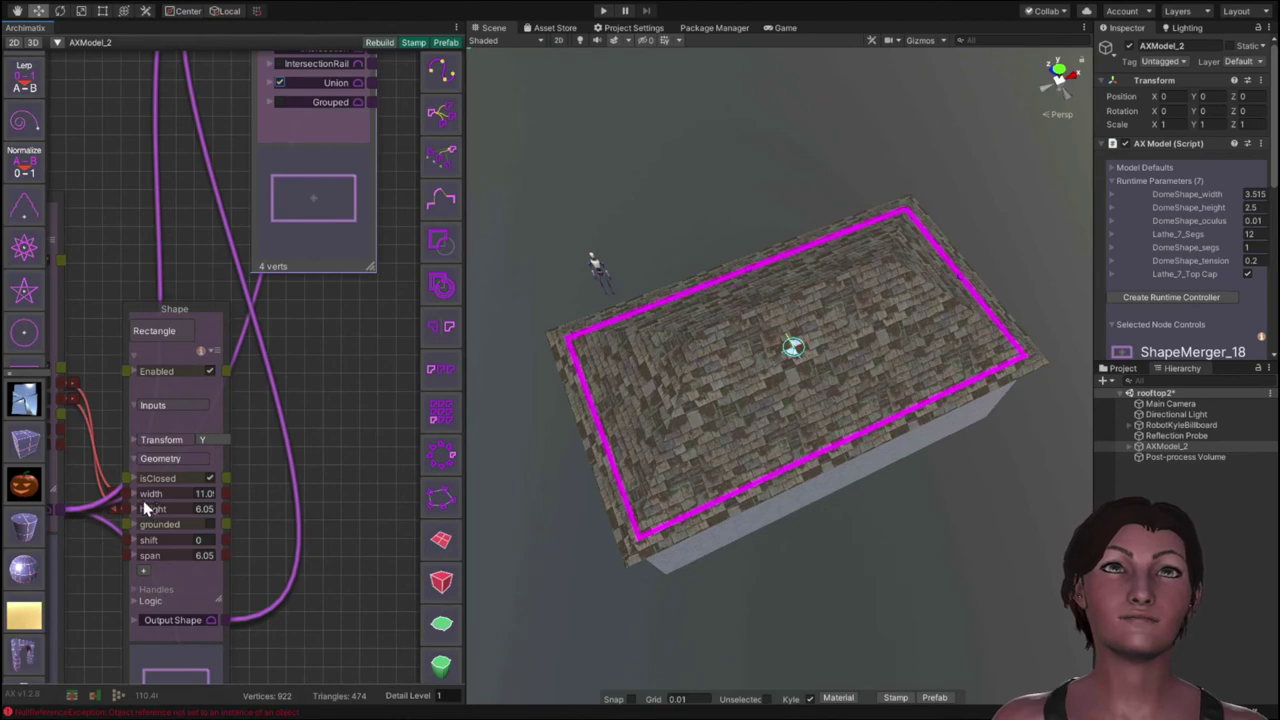
{"action": "mouse_move", "coordinate": [147, 510]}
{"action": "left_mouse_down"}
{"action": "mouse_move", "coordinate": [162, 512]}
{"action": "mouse_move", "coordinate": [160, 493]}
{"action": "left_mouse_up"}
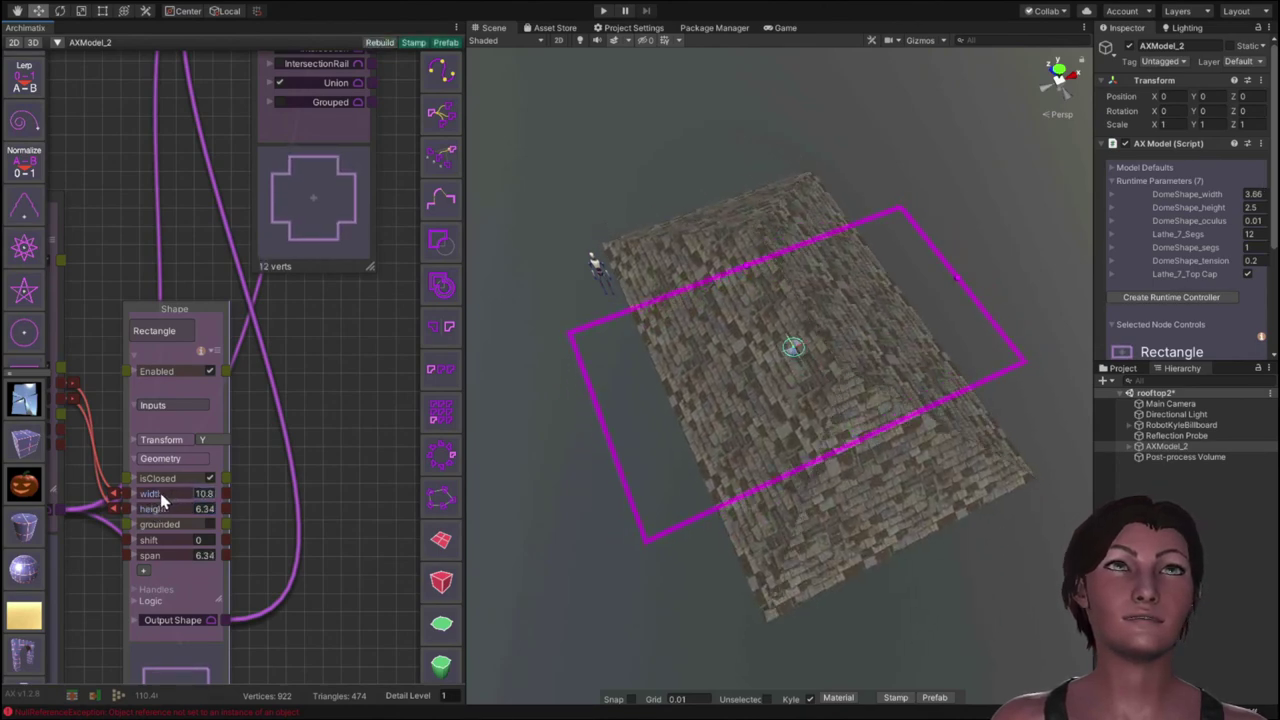
Step: Connect ShapeMerger_18's Union output to the Plan input of PlanSweep_17 to roof the combined footprint
{"action": "middle_click_drag", "start_coordinate": [342, 381], "coordinate": [200, 686]}
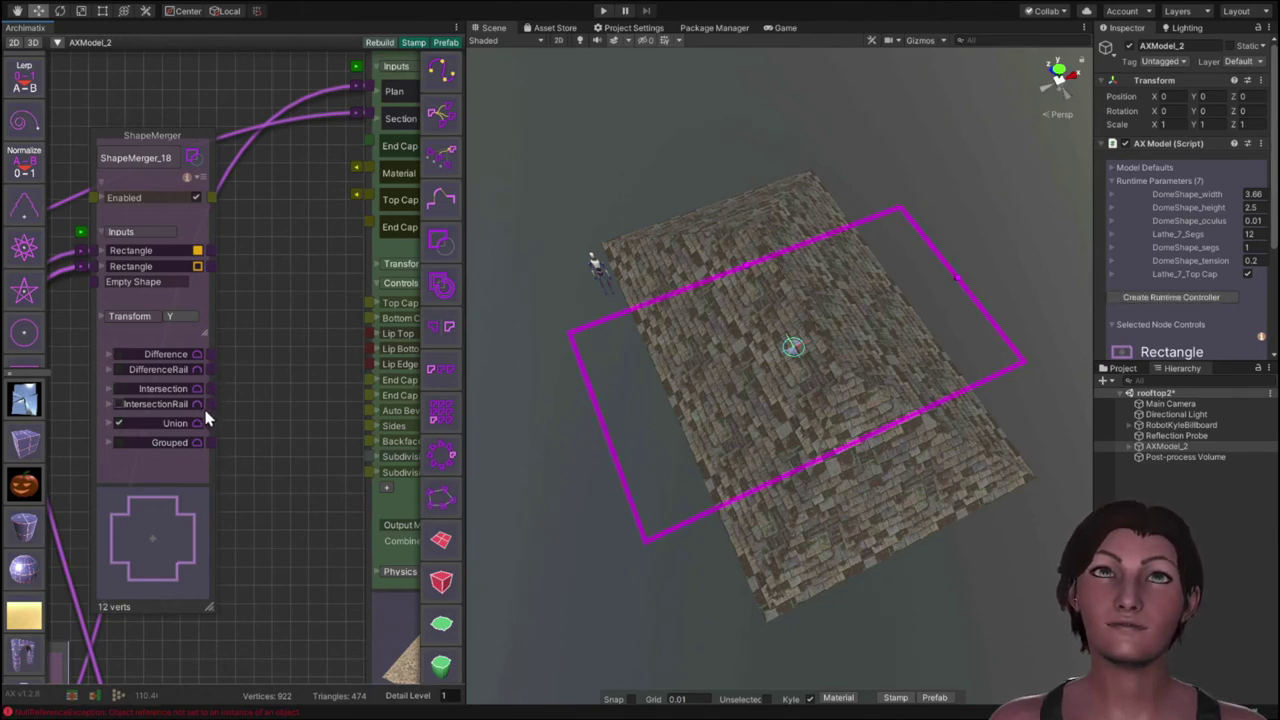
{"action": "left_click_drag", "start_coordinate": [209, 423], "coordinate": [325, 144]}
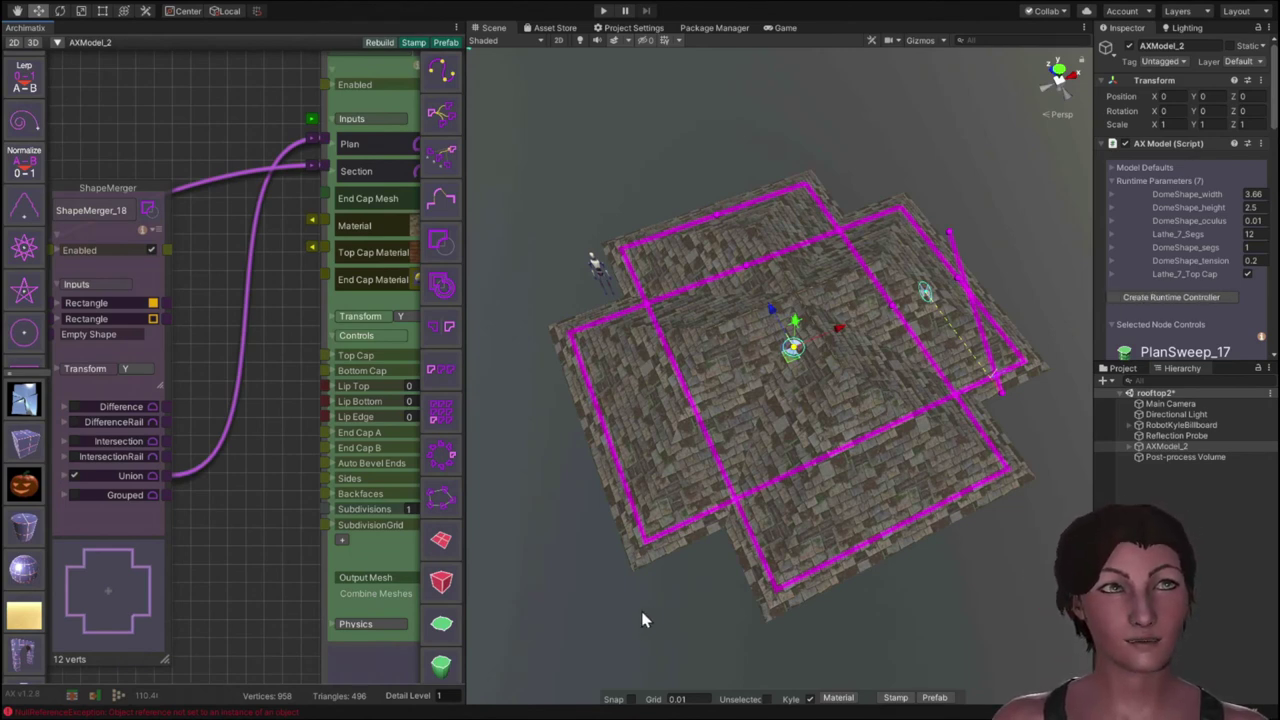
{"action": "left_click_drag", "start_coordinate": [634, 617], "coordinate": [603, 491], "text": "alt"}
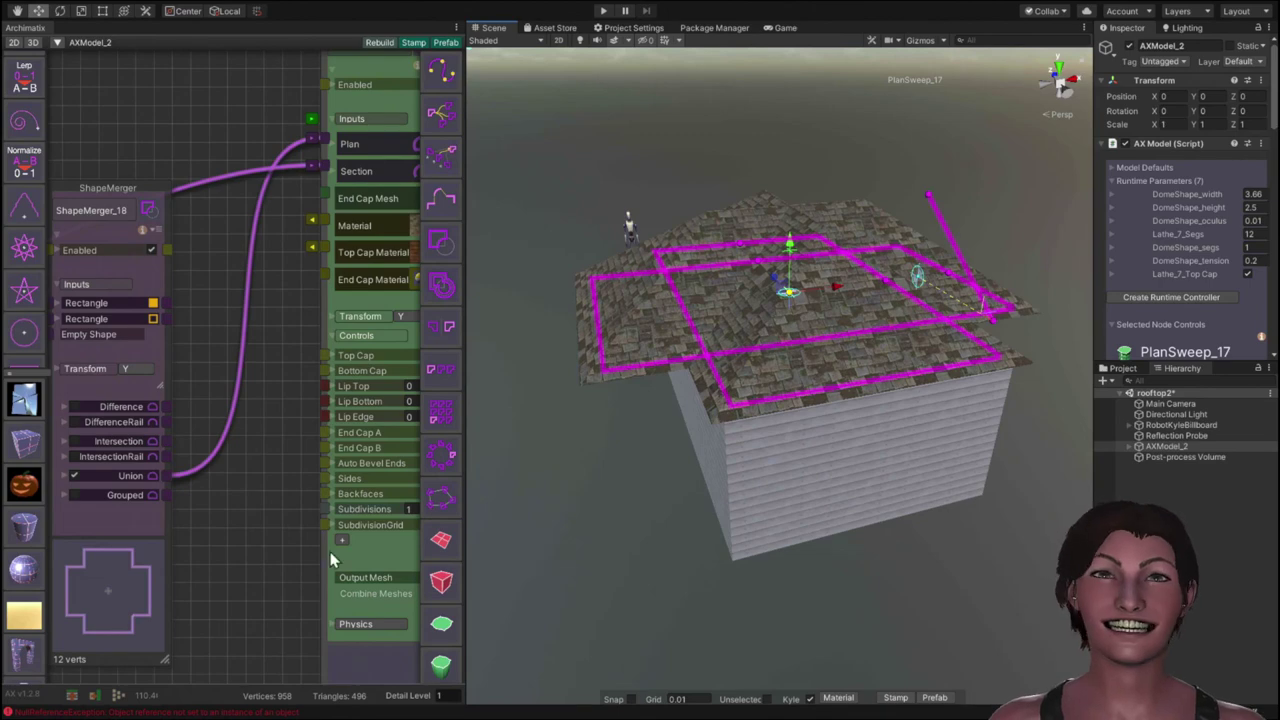
Step: Connect ShapeMerger_18's Union output to the Plan input of Extrude_16 so the walls use the same footprint
{"action": "left_click", "coordinate": [166, 486]}
{"action": "middle_click_drag", "start_coordinate": [250, 580], "coordinate": [400, 5]}
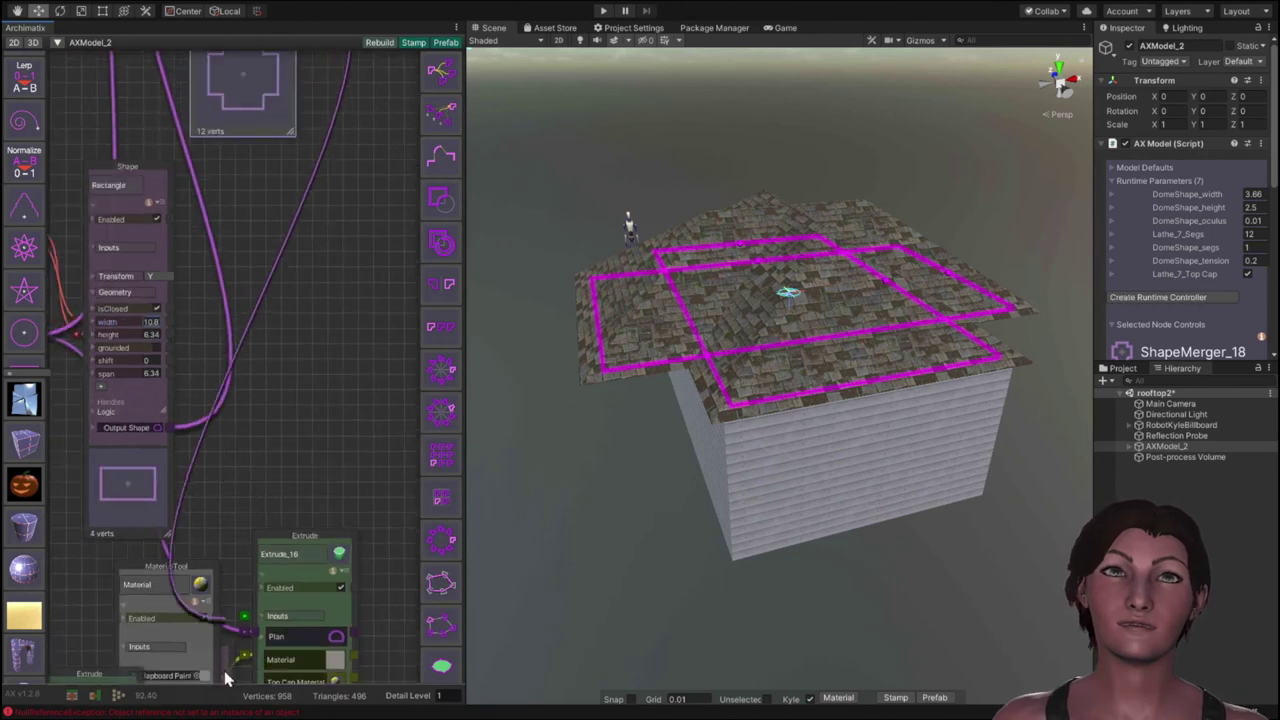
{"action": "left_click_drag", "start_coordinate": [226, 678], "coordinate": [254, 636]}
{"action": "left_click", "coordinate": [254, 636]}
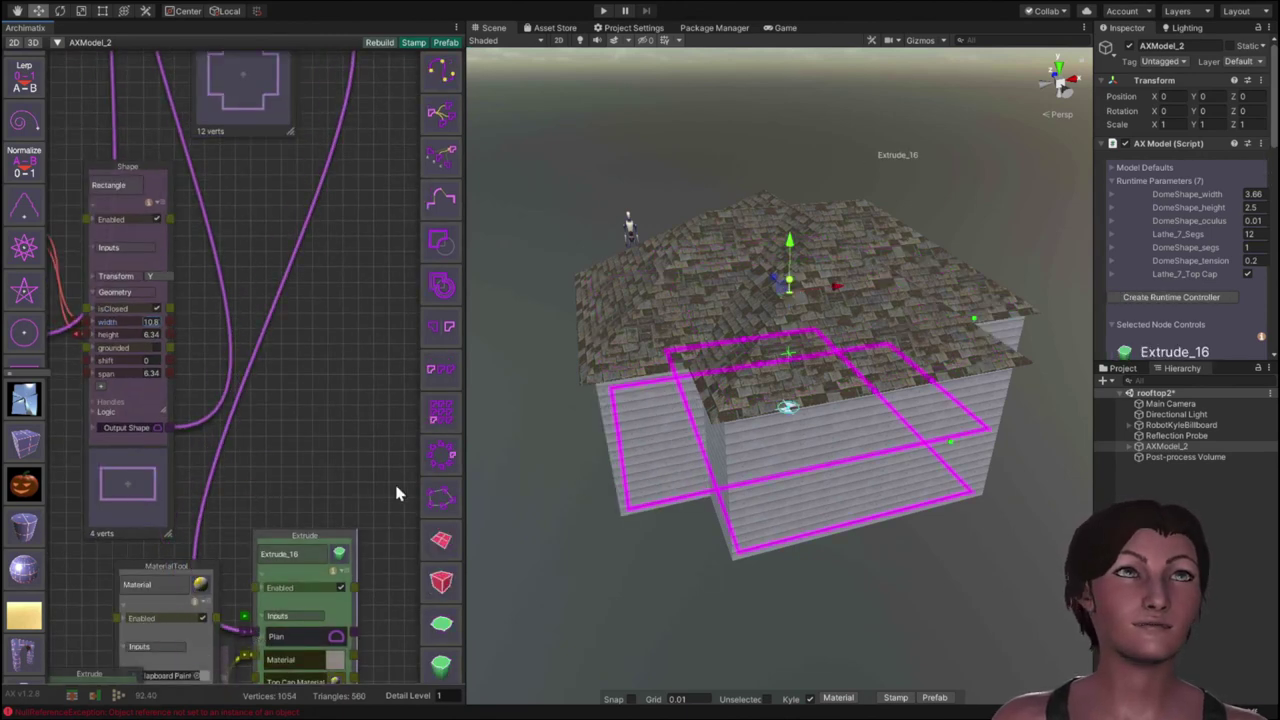
Step: Examine the cross-shaped hip roof and walls from above and around, and review the ShapeMerger_18 union connections
{"action": "left_click", "coordinate": [568, 526]}
{"action": "left_click_drag", "start_coordinate": [560, 531], "coordinate": [566, 567], "text": "alt"}
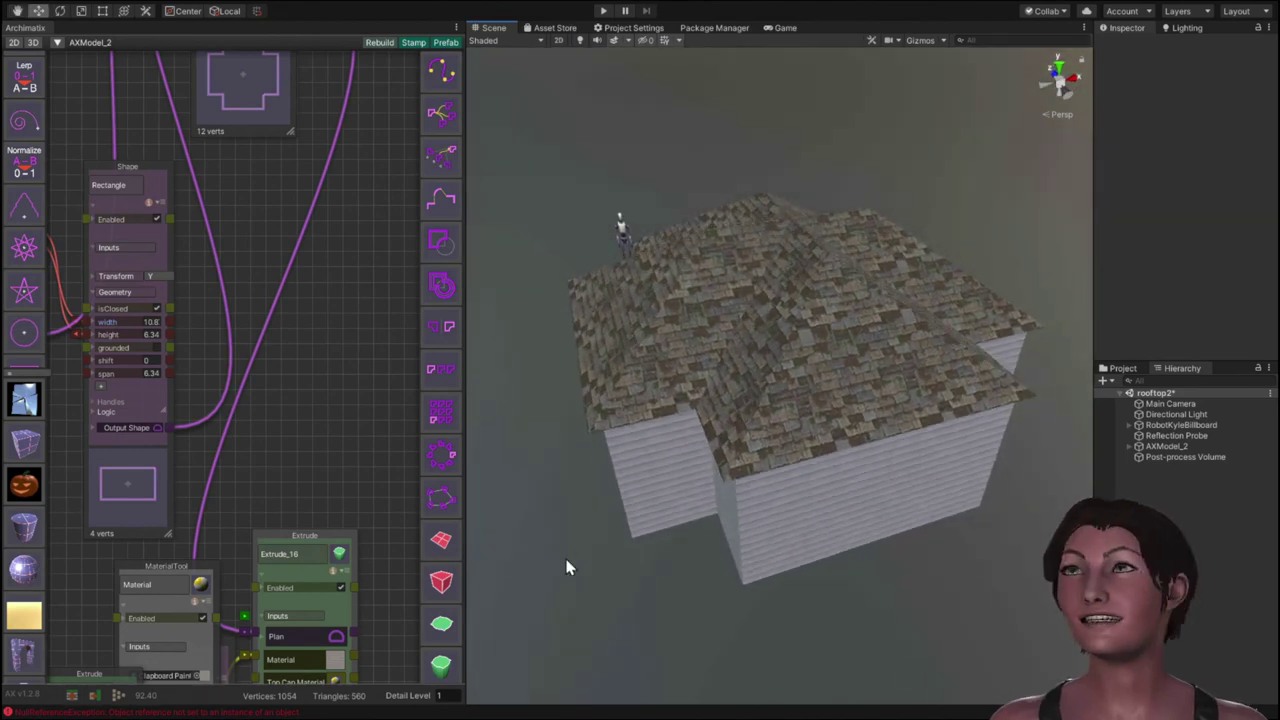
{"action": "left_click_drag", "start_coordinate": [720, 591], "coordinate": [615, 675], "text": "alt"}
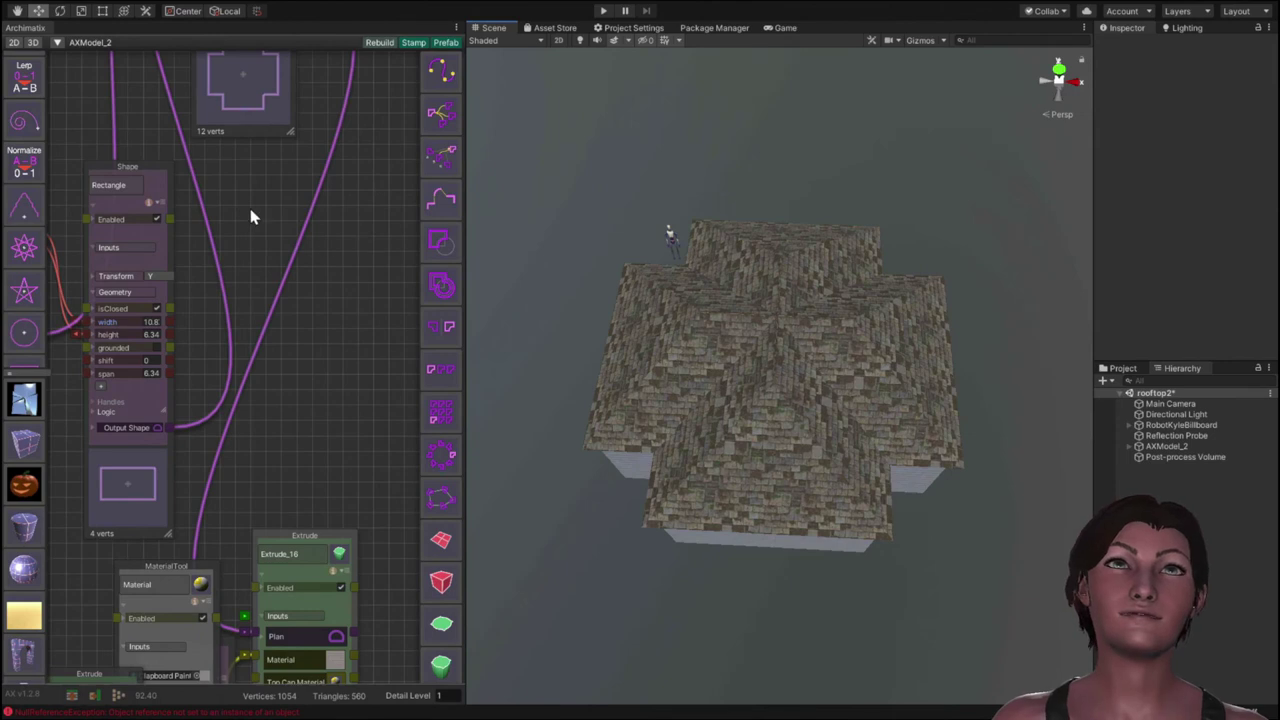
{"action": "middle_click_drag", "start_coordinate": [245, 205], "coordinate": [294, 420]}
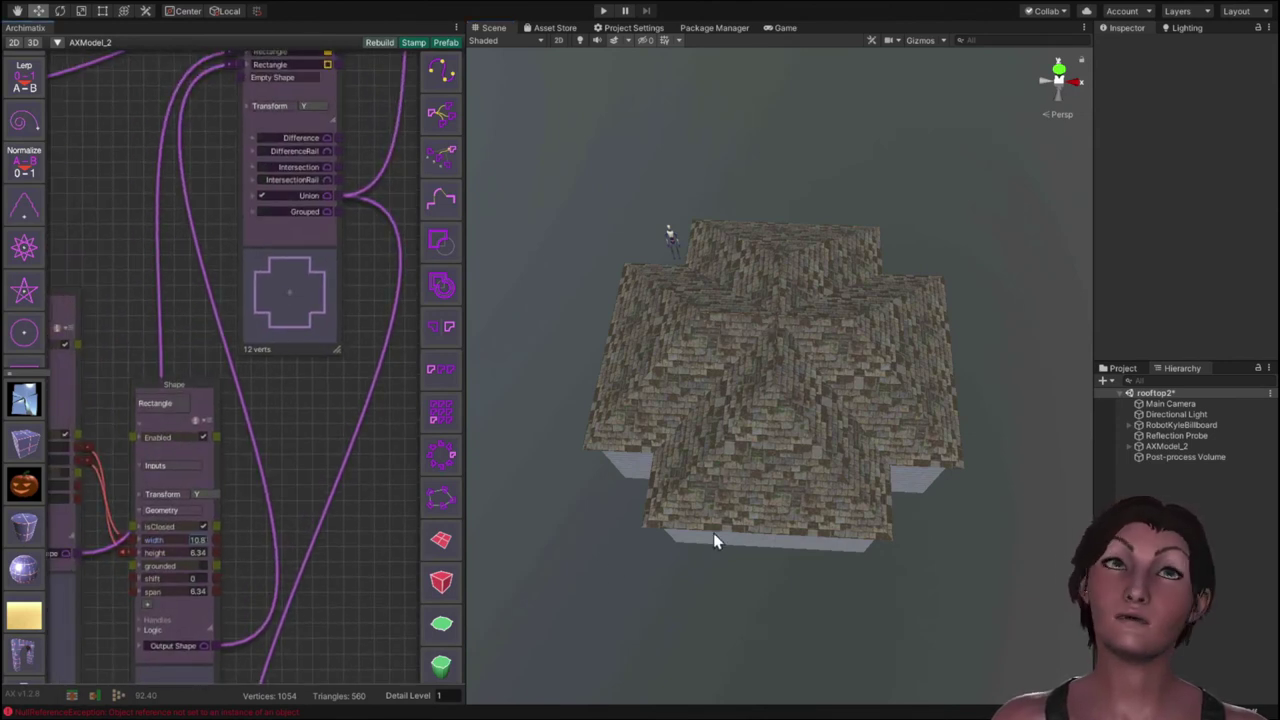
{"action": "left_click_drag", "start_coordinate": [706, 660], "coordinate": [715, 524], "text": "alt"}
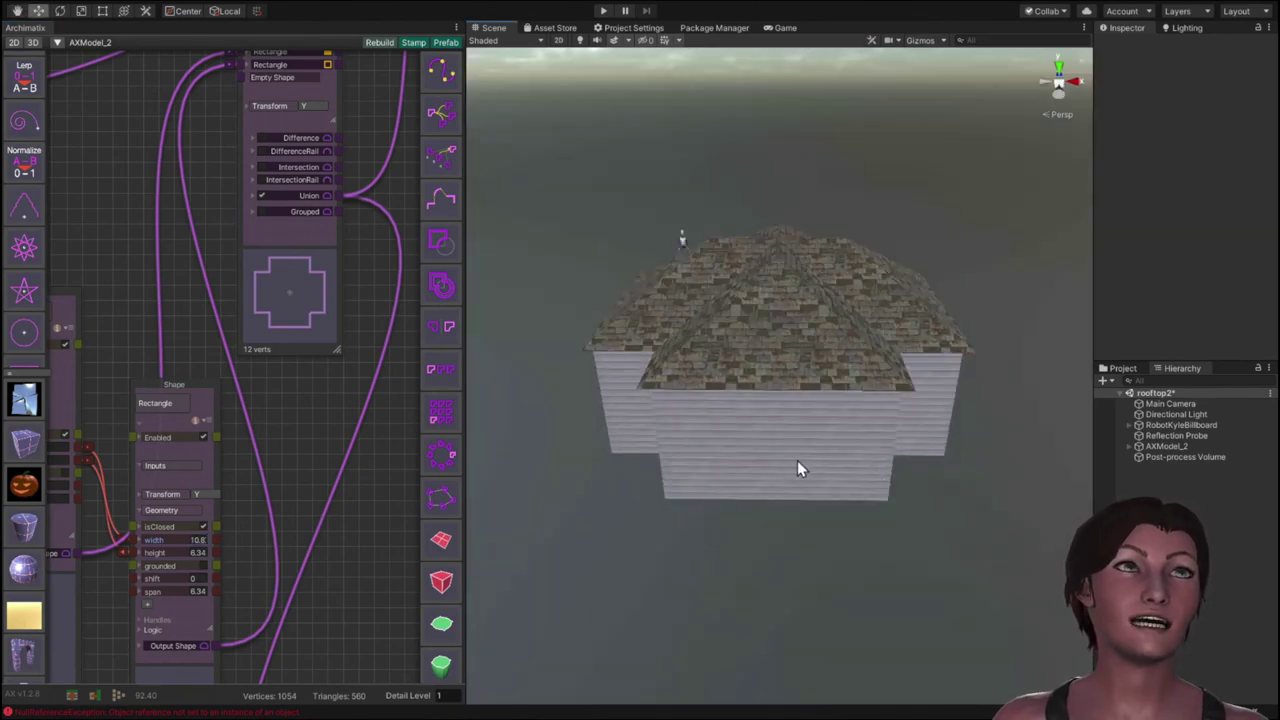
{"action": "left_click_drag", "start_coordinate": [580, 571], "coordinate": [856, 514], "text": "alt"}
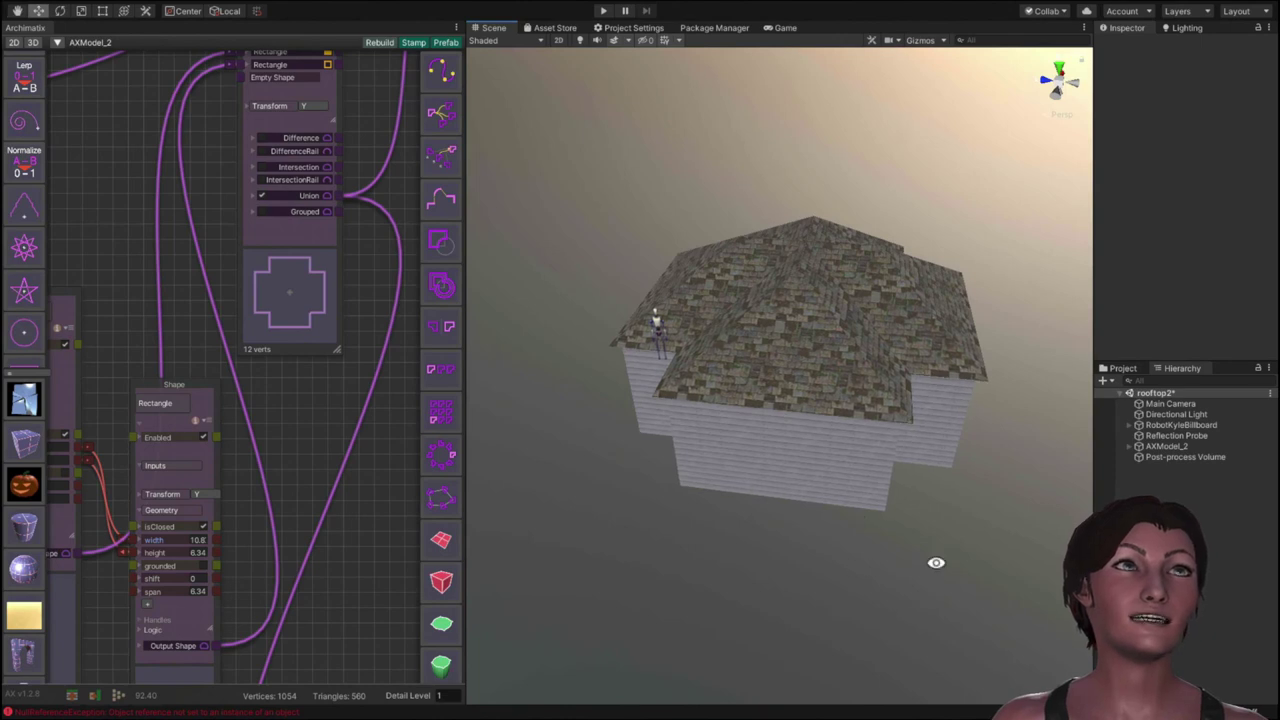
{"action": "left_click_drag", "start_coordinate": [917, 563], "coordinate": [771, 517], "text": "alt"}
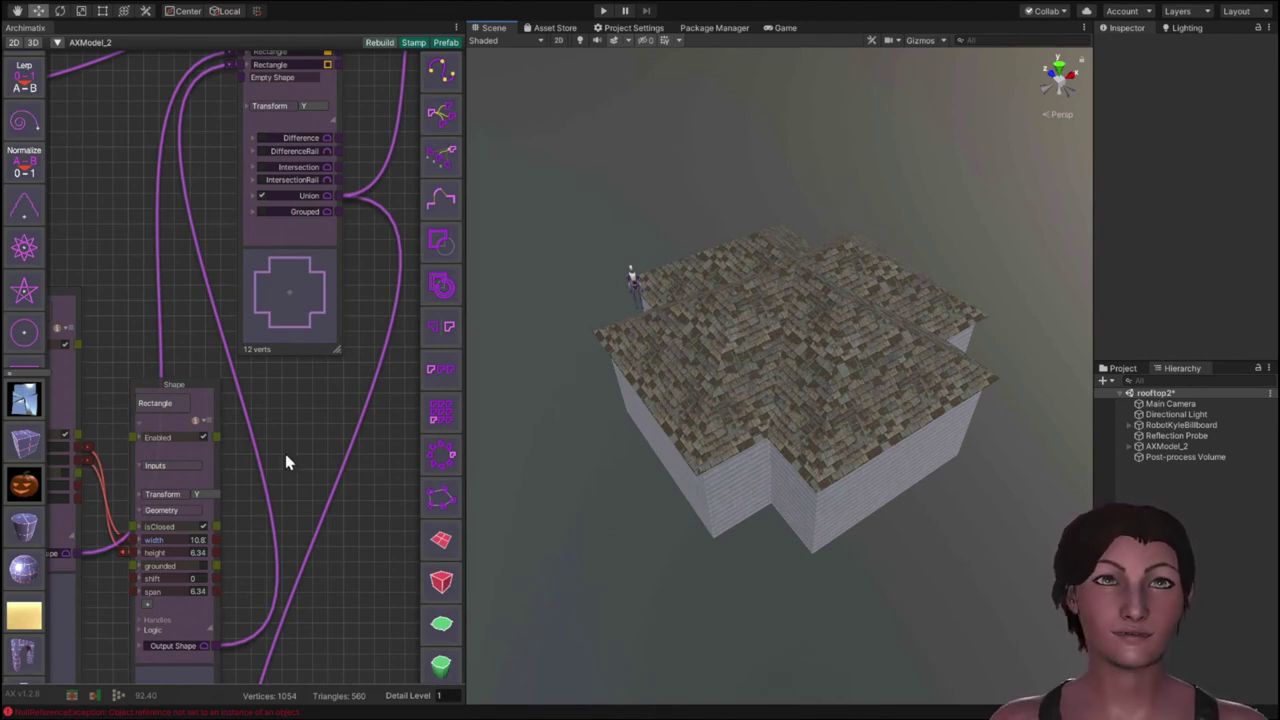
{"action": "scroll", "coordinate": [280, 423], "scroll_direction": "down", "scroll_amount": 3}
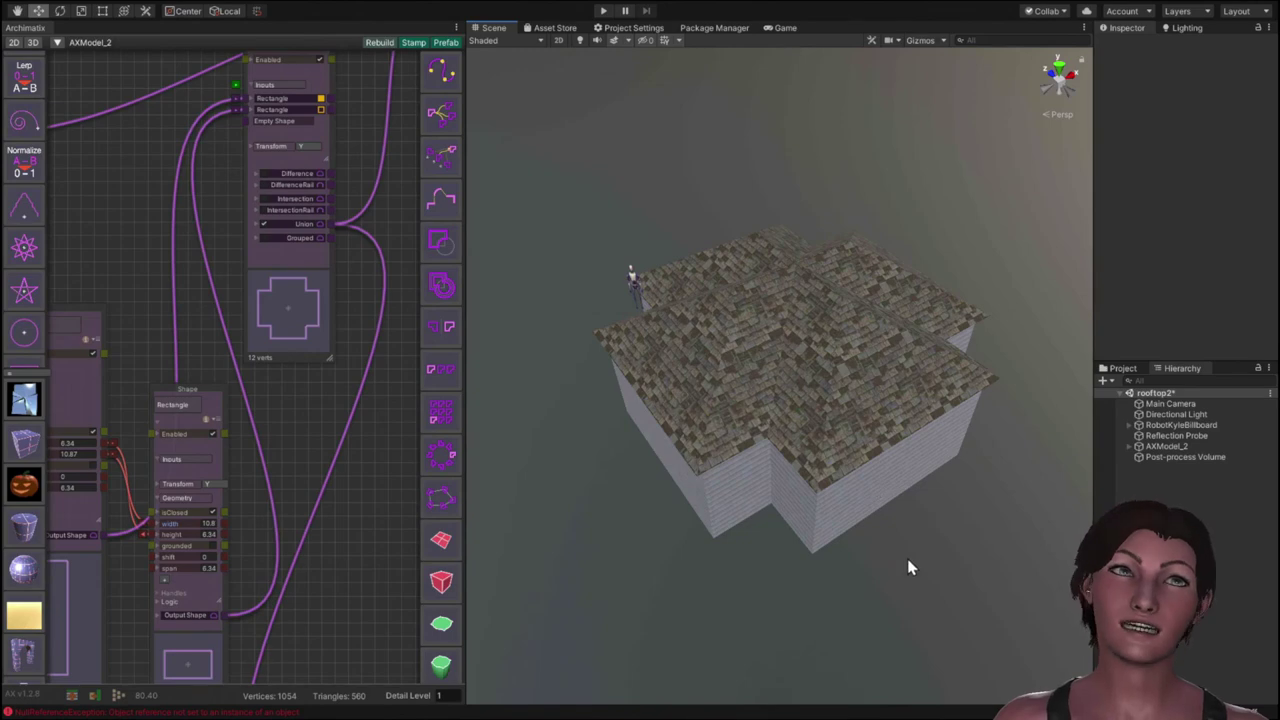
Step: Move the duplicate Rectangle away from the first with Trans_X 1.73 and Trans_Y 11.6 to form two separate footprints
{"action": "left_click_drag", "start_coordinate": [908, 567], "coordinate": [754, 445], "text": "alt"}
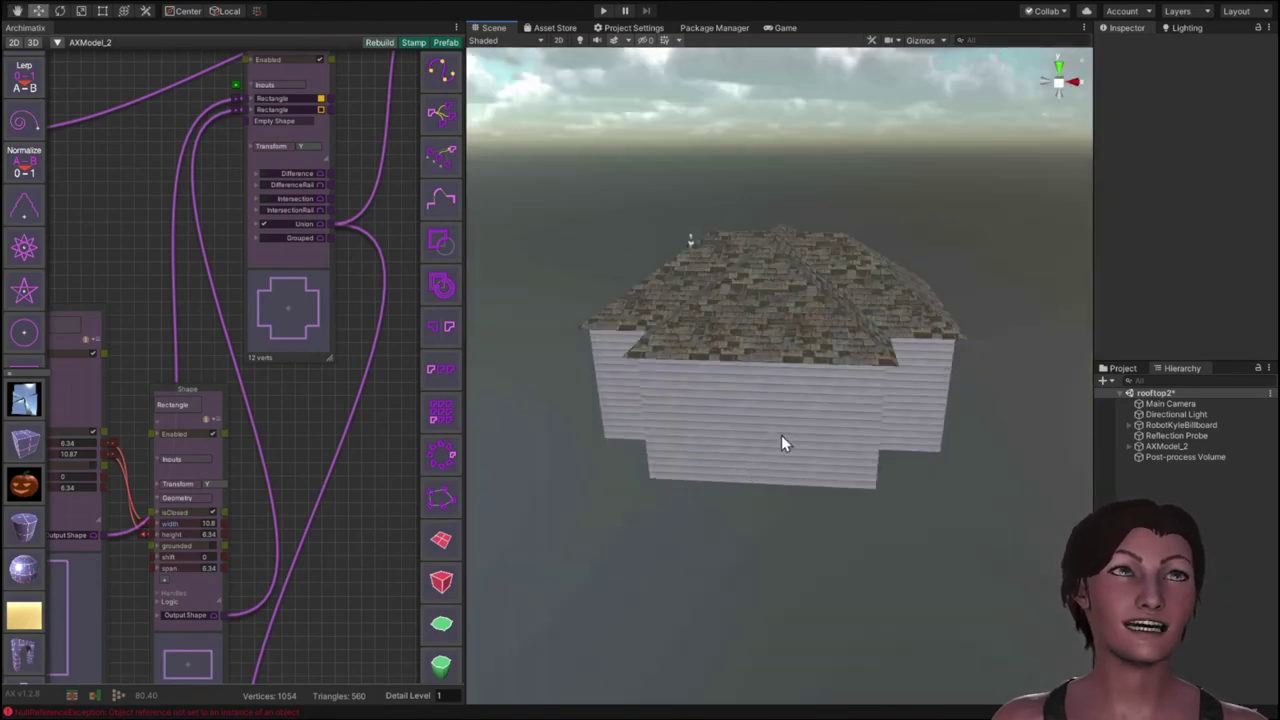
{"action": "left_click_drag", "start_coordinate": [707, 514], "coordinate": [989, 614], "text": "alt"}
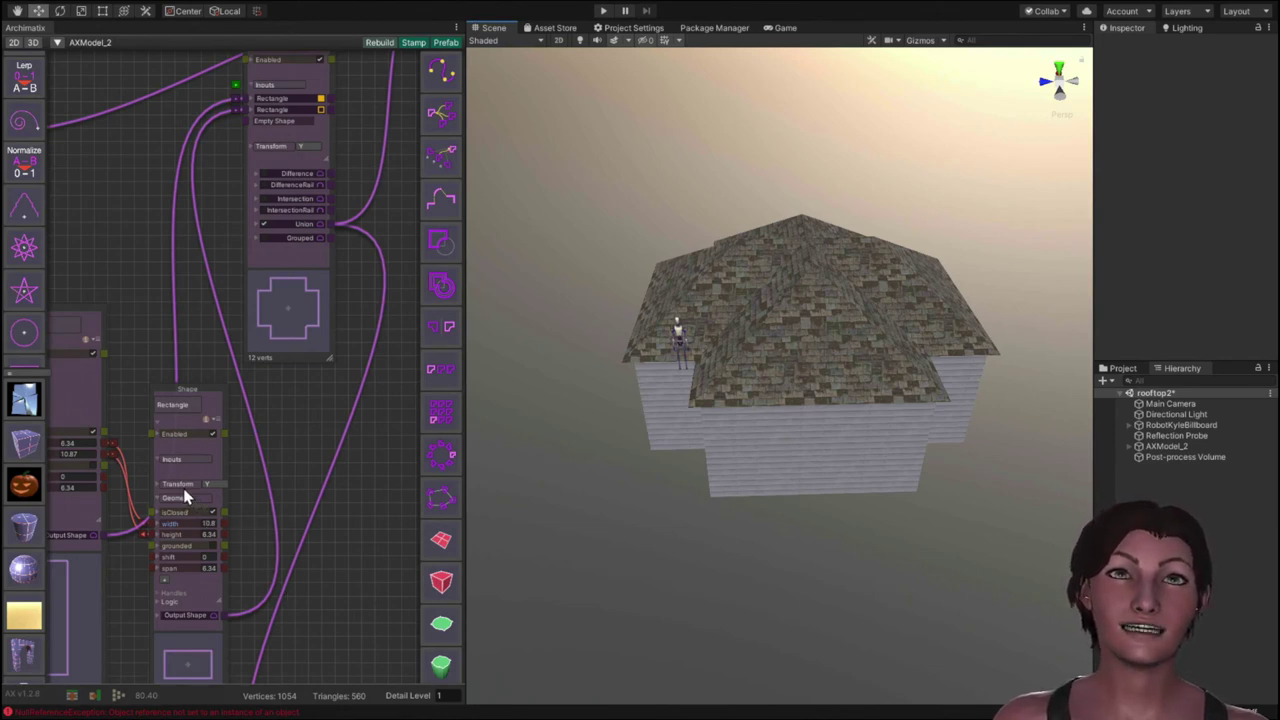
{"action": "left_click", "coordinate": [183, 486]}
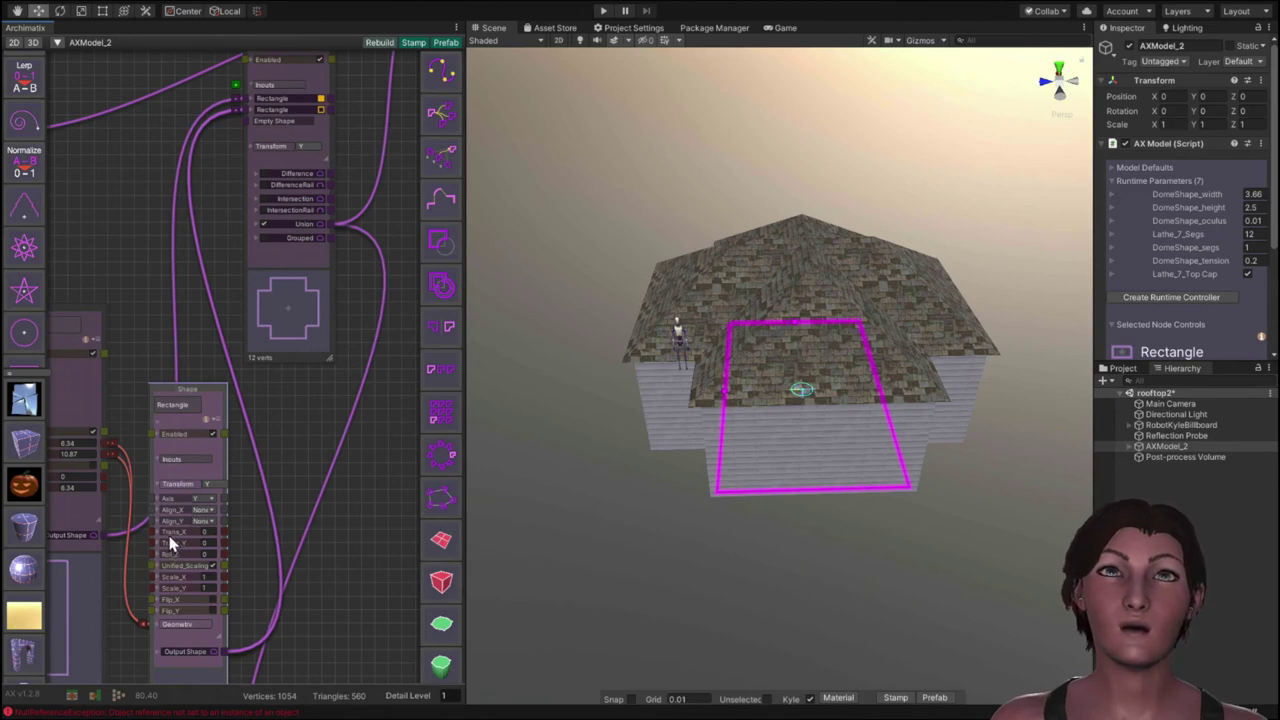
{"action": "left_click_drag", "start_coordinate": [169, 540], "coordinate": [194, 580]}
{"action": "left_click_drag", "start_coordinate": [697, 551], "coordinate": [640, 690], "text": "alt"}
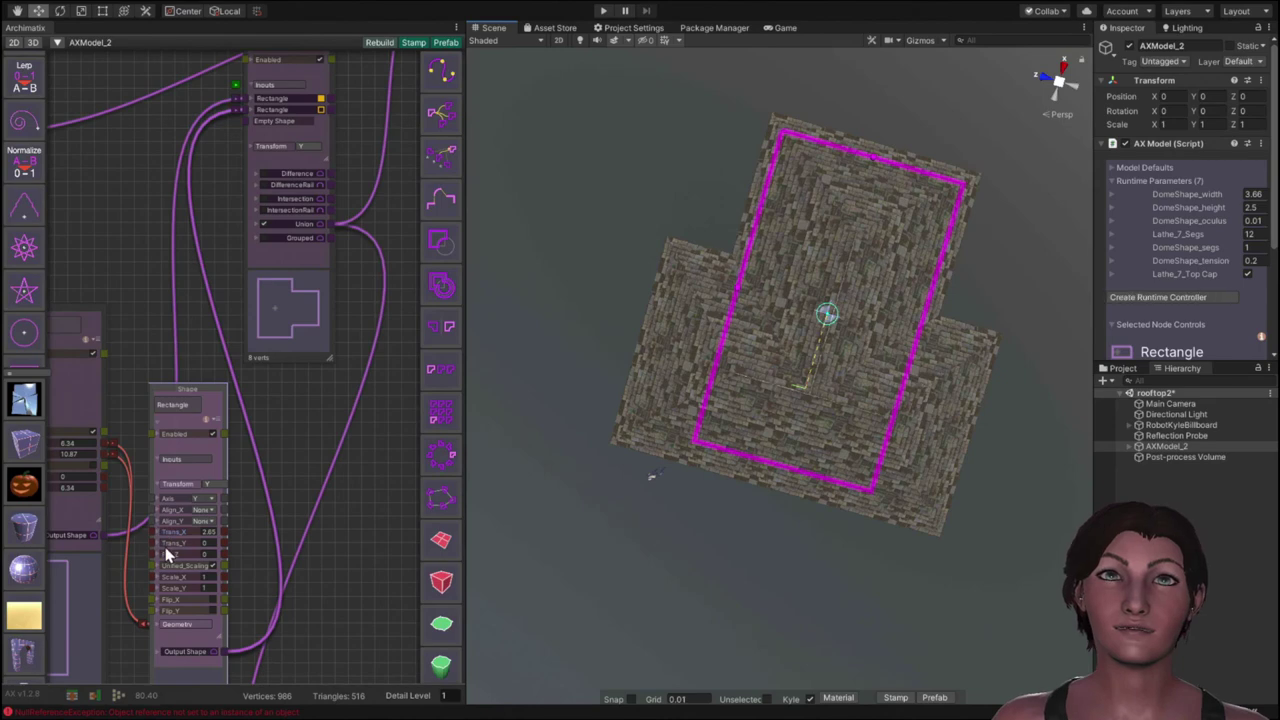
{"action": "left_click_drag", "start_coordinate": [174, 546], "coordinate": [403, 571]}
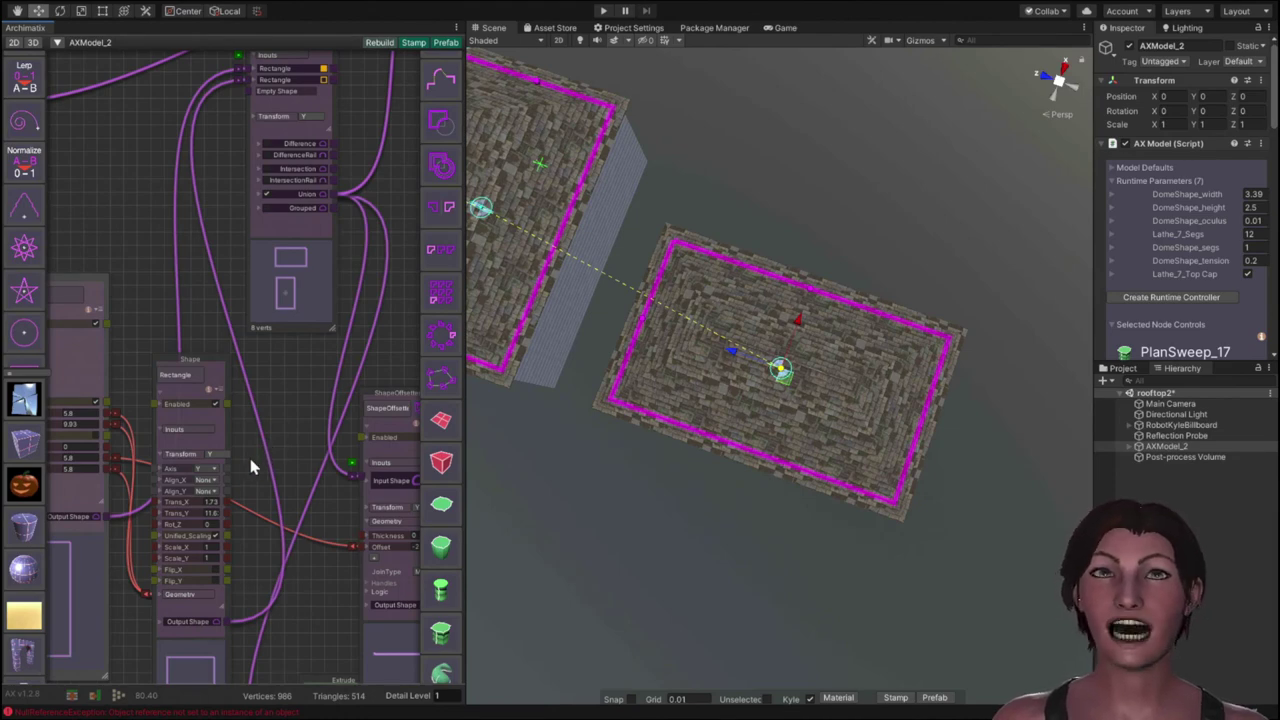
Step: Enable the dormer Extrude node
{"action": "scroll", "coordinate": [255, 458], "scroll_direction": "down", "scroll_amount": 3}
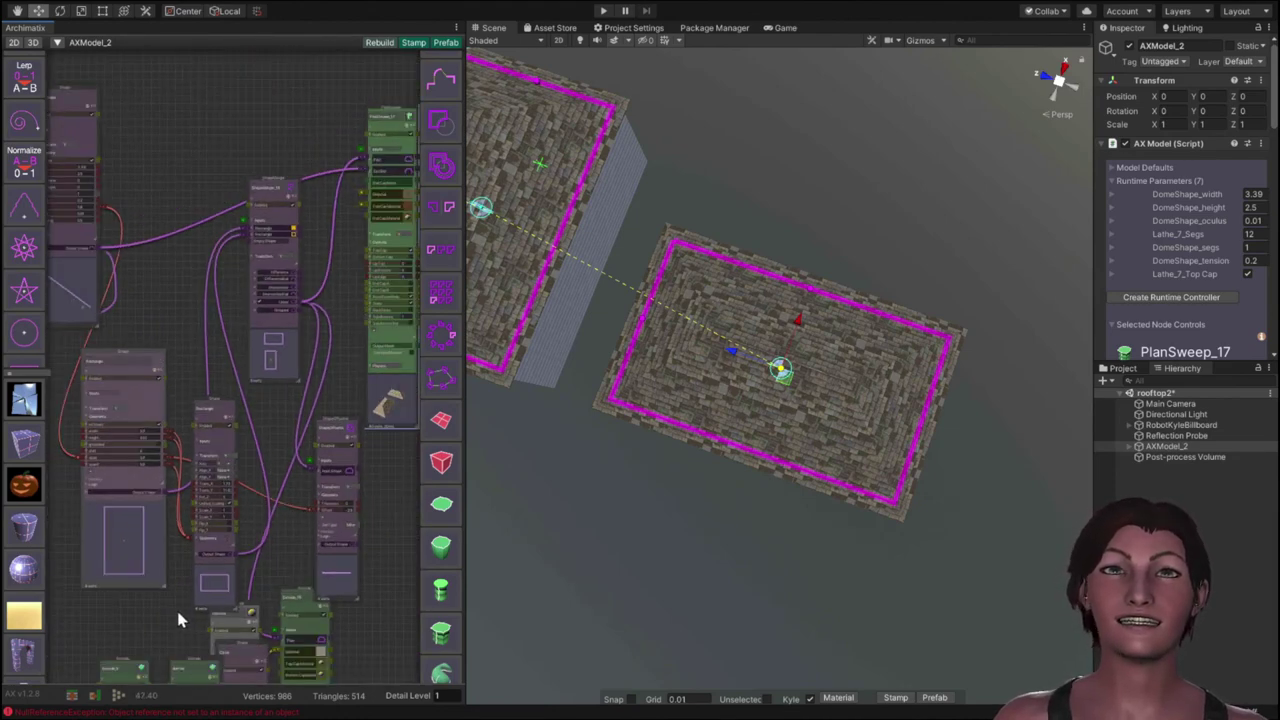
{"action": "middle_click_drag", "start_coordinate": [177, 615], "coordinate": [177, 437]}
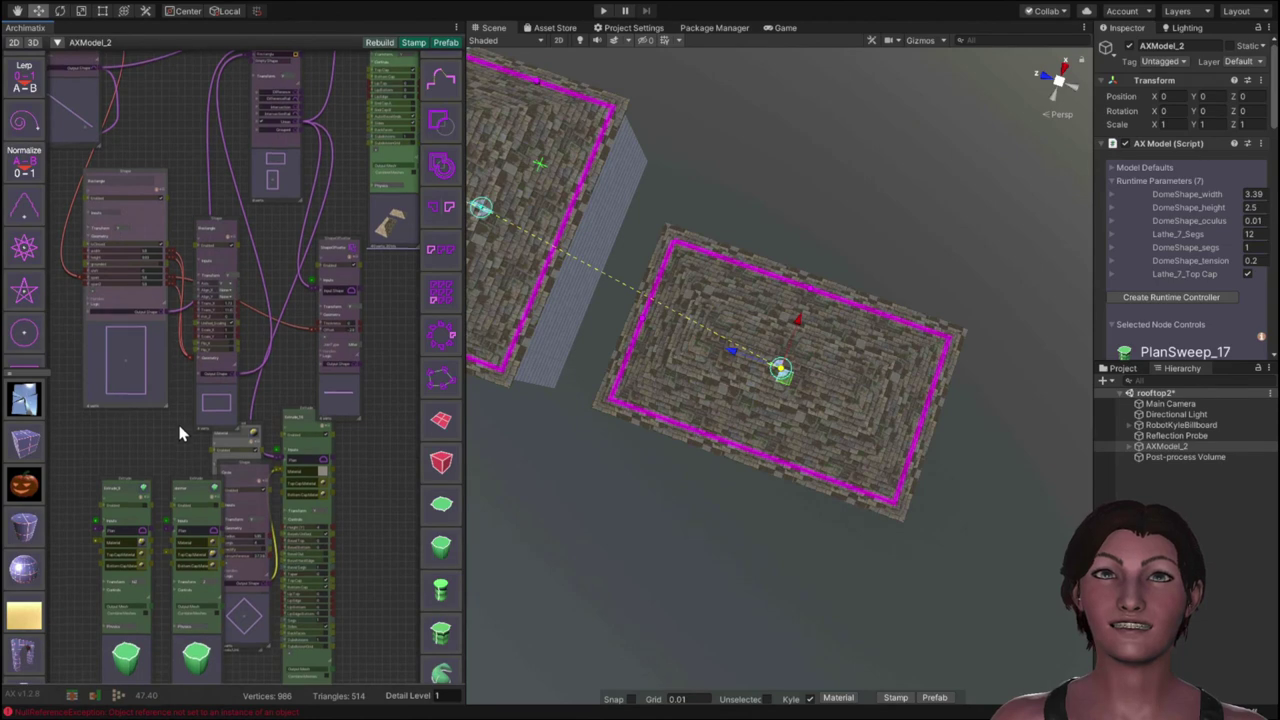
{"action": "scroll", "coordinate": [180, 530], "scroll_direction": "up", "scroll_amount": 4}
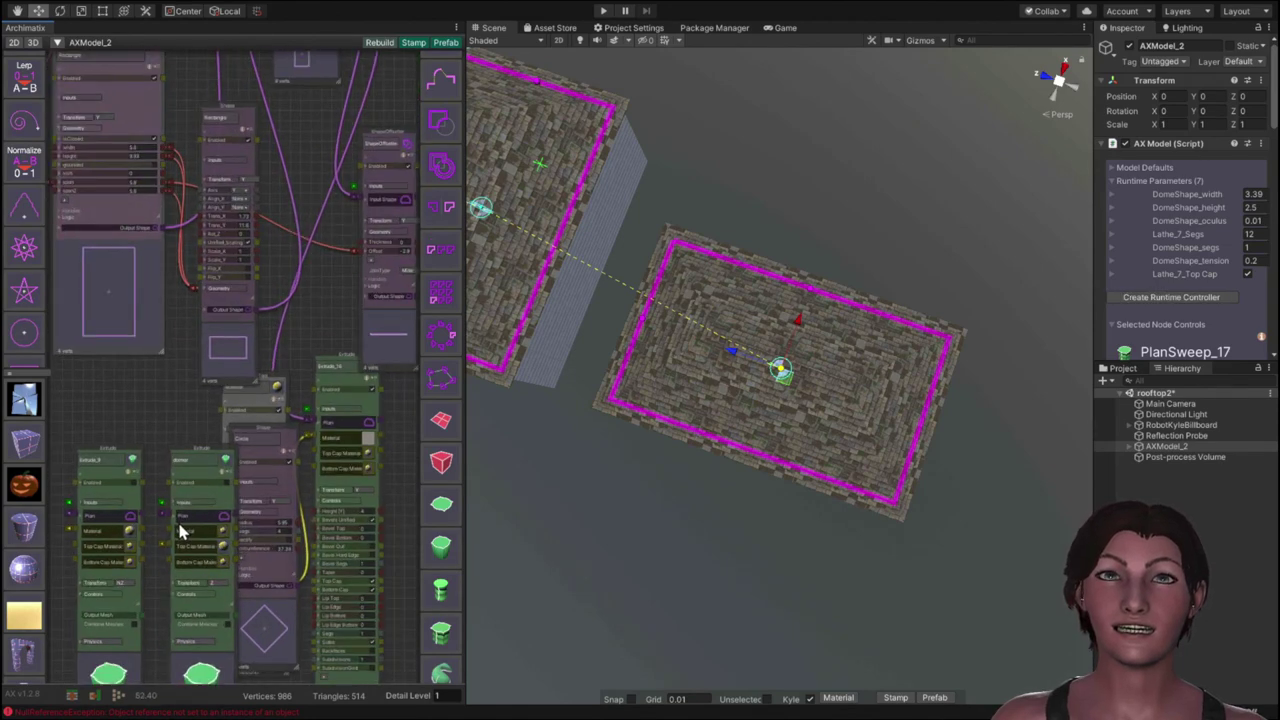
{"action": "scroll", "coordinate": [180, 530], "scroll_direction": "up", "scroll_amount": 1}
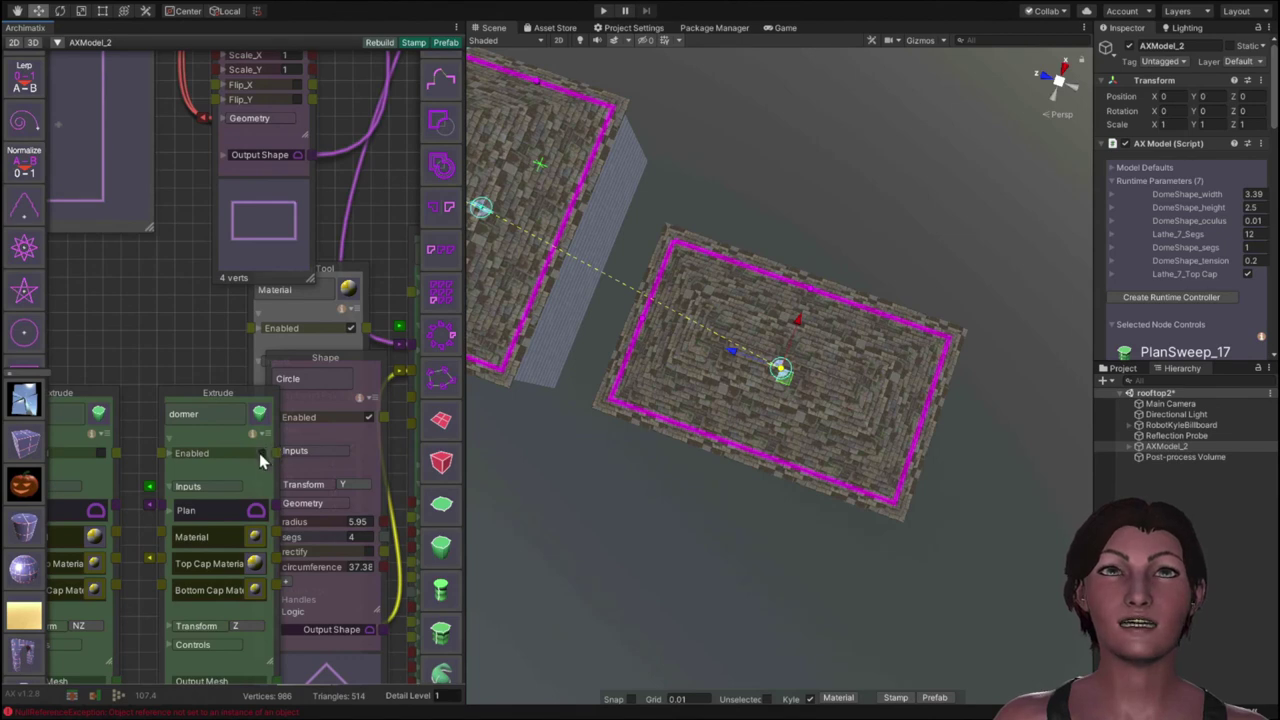
{"action": "left_click", "coordinate": [260, 453]}
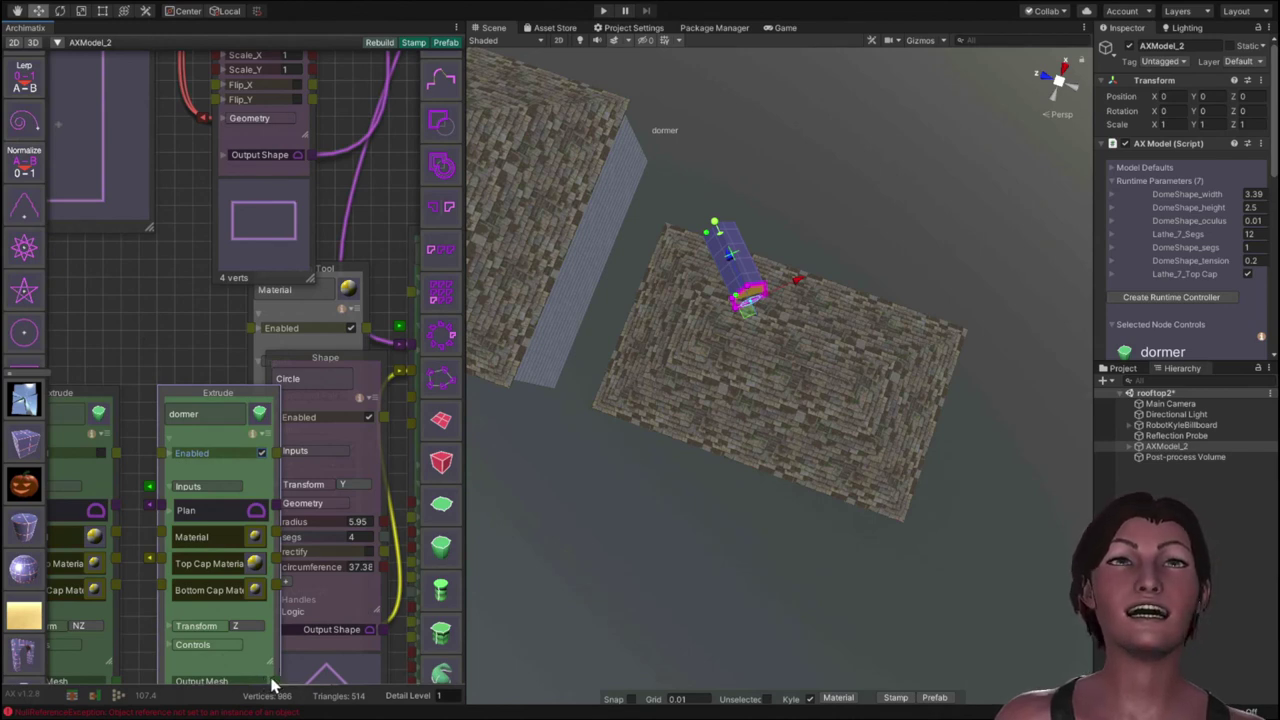
Step: Add a PlanRepeater that takes the dormer's Output Mesh as its Cell Mesh, and arrange both nodes beside Extrude_16
{"action": "left_click_drag", "start_coordinate": [277, 684], "coordinate": [438, 474]}
{"action": "scroll", "coordinate": [434, 590], "scroll_direction": "down", "scroll_amount": 2}
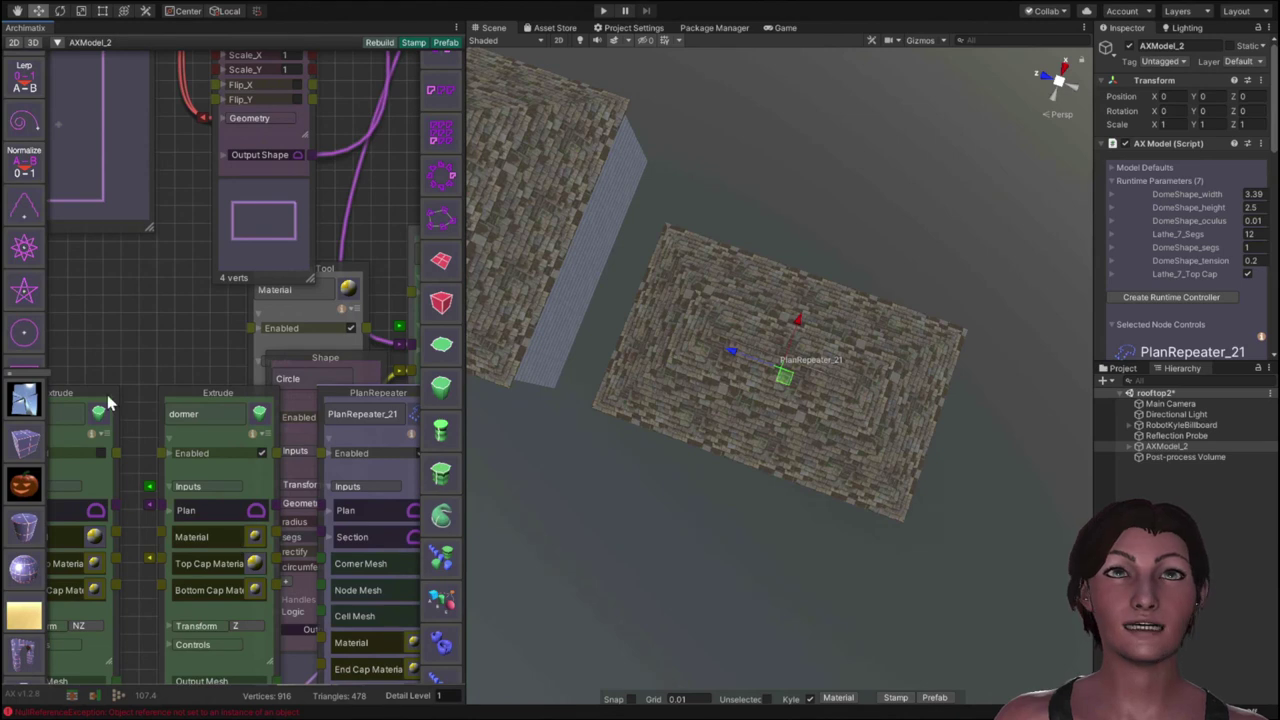
{"action": "middle_click_drag", "start_coordinate": [126, 354], "coordinate": [5, 188]}
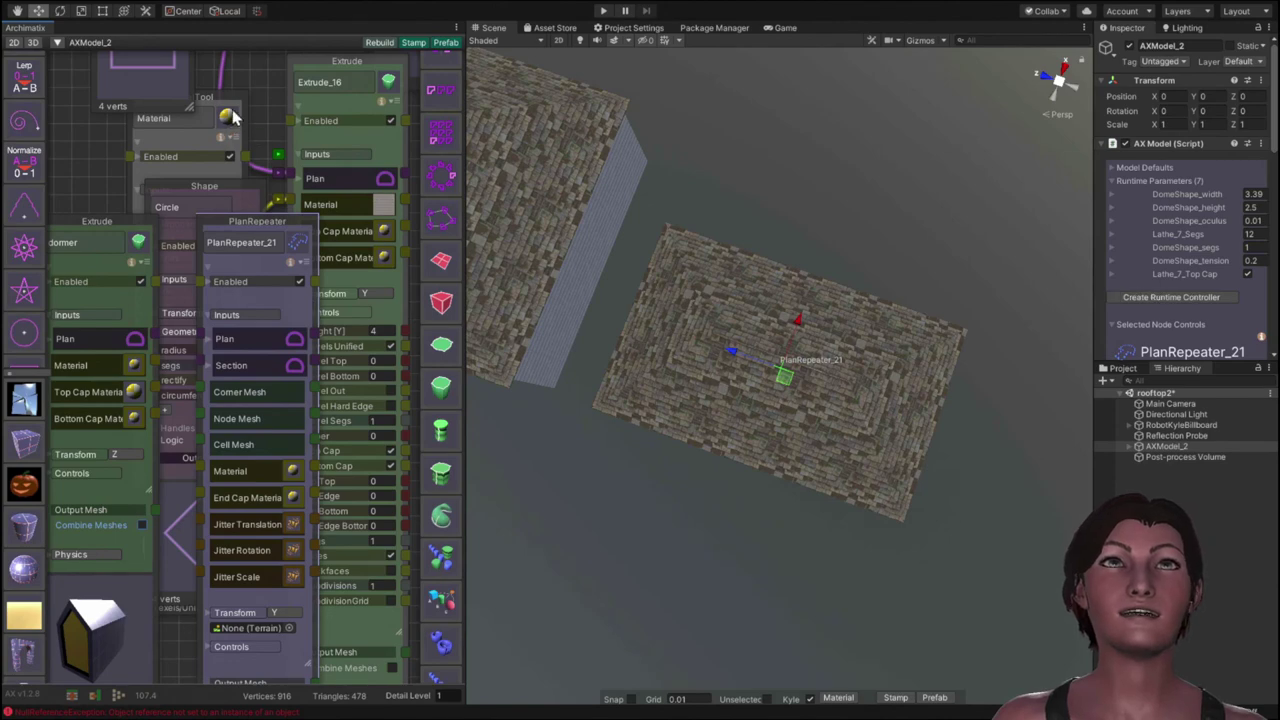
{"action": "scroll", "coordinate": [240, 175], "scroll_direction": "down", "scroll_amount": 6}
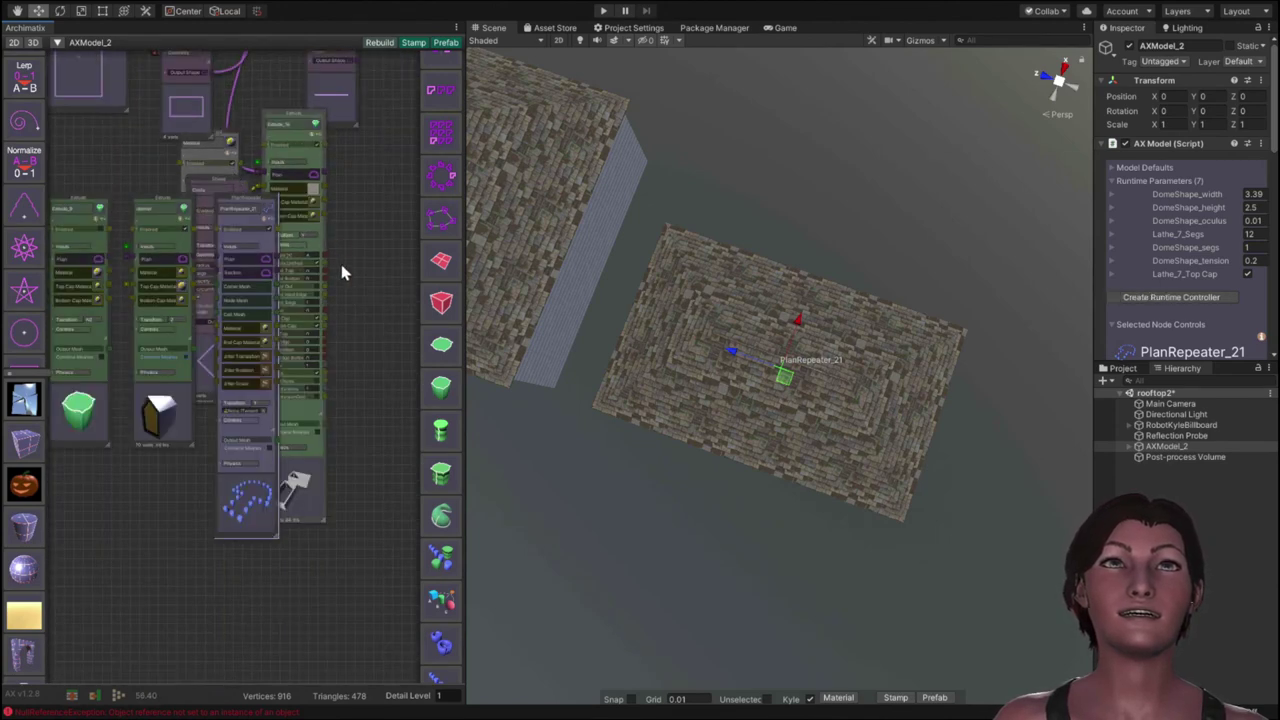
{"action": "middle_click_drag", "start_coordinate": [360, 268], "coordinate": [263, 343]}
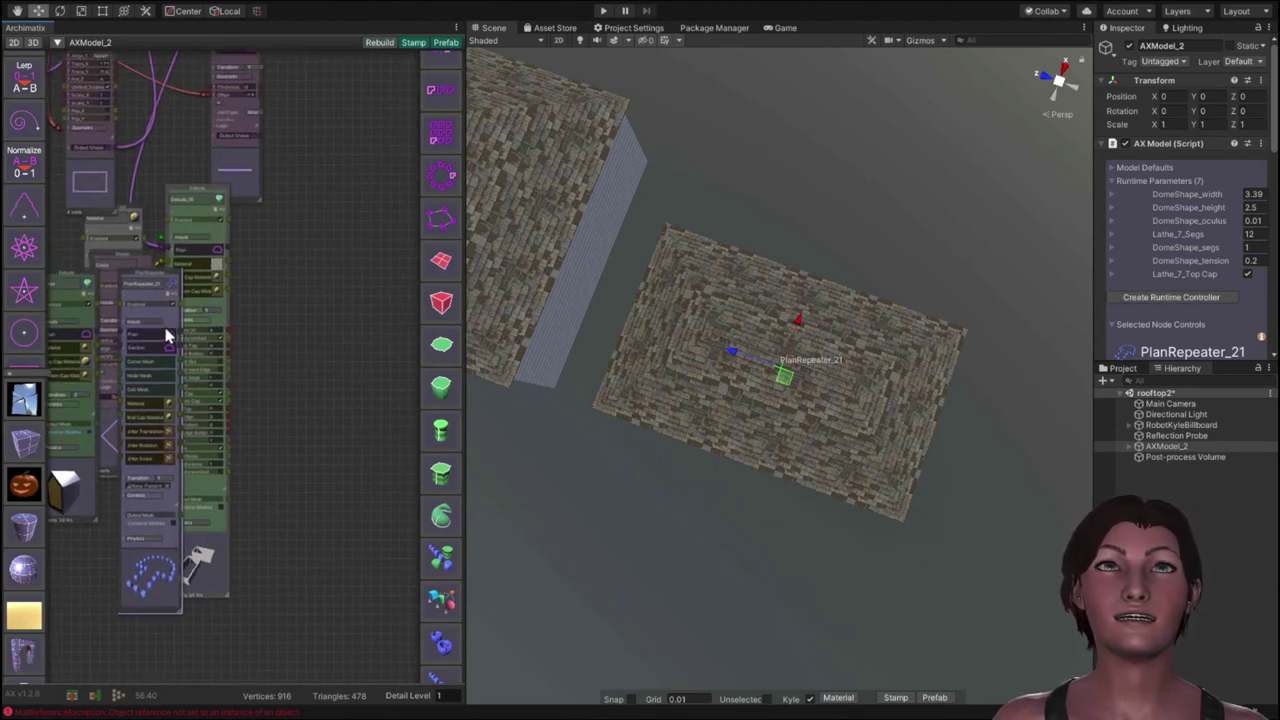
{"action": "left_click_drag", "start_coordinate": [168, 322], "coordinate": [397, 341]}
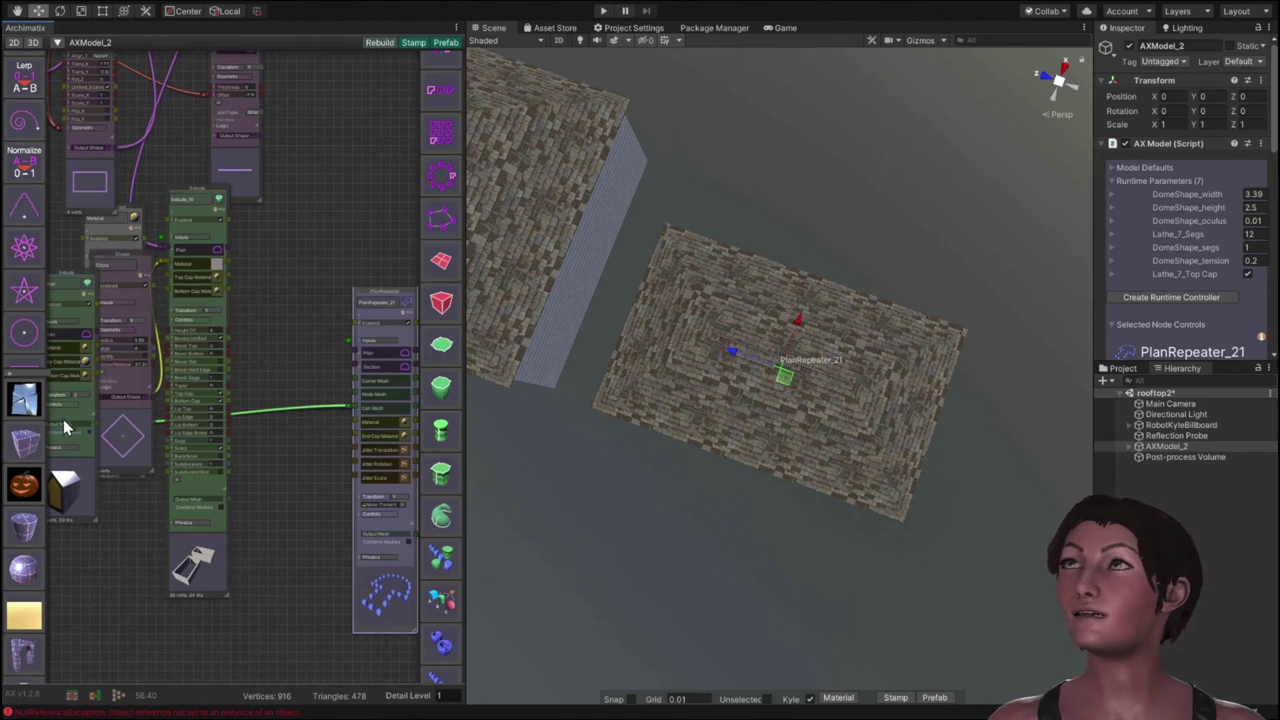
{"action": "left_click_drag", "start_coordinate": [65, 416], "coordinate": [288, 492]}
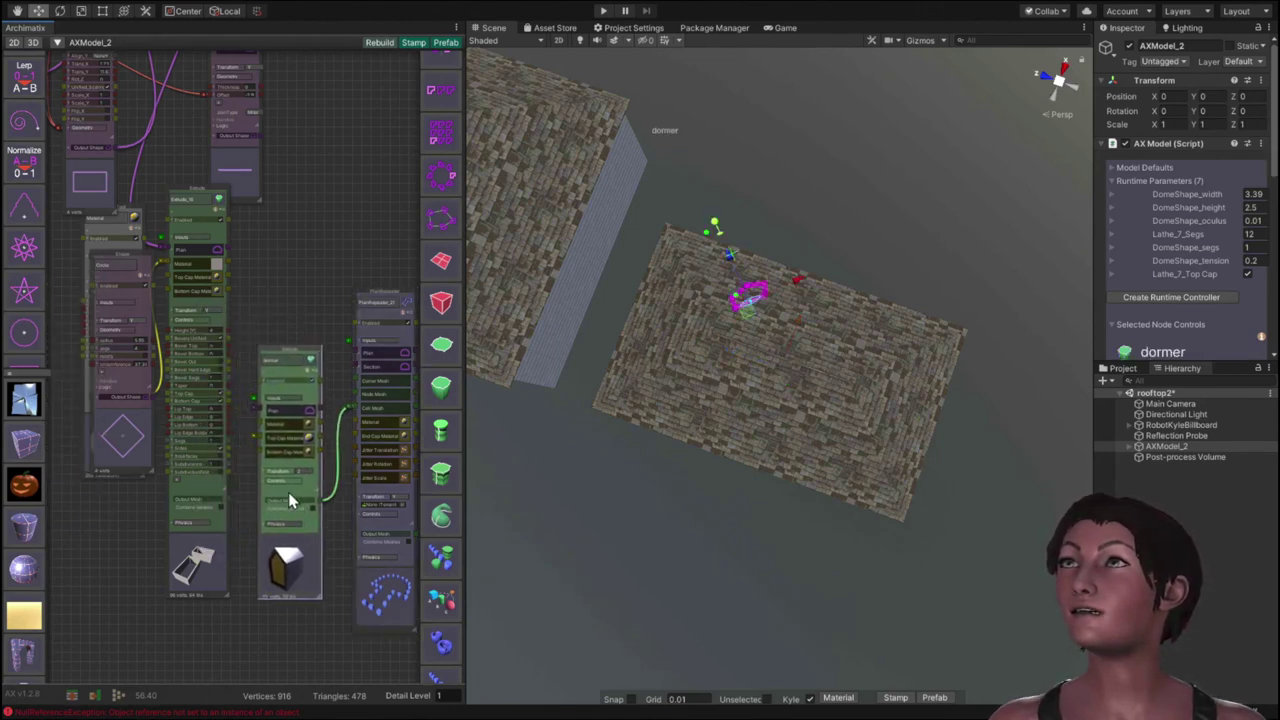
Step: Connect ShapeMerger_18's Union output to the Plan input of PlanRepeater_21 so the dormers follow the footprint
{"action": "middle_click_drag", "start_coordinate": [286, 271], "coordinate": [333, 527]}
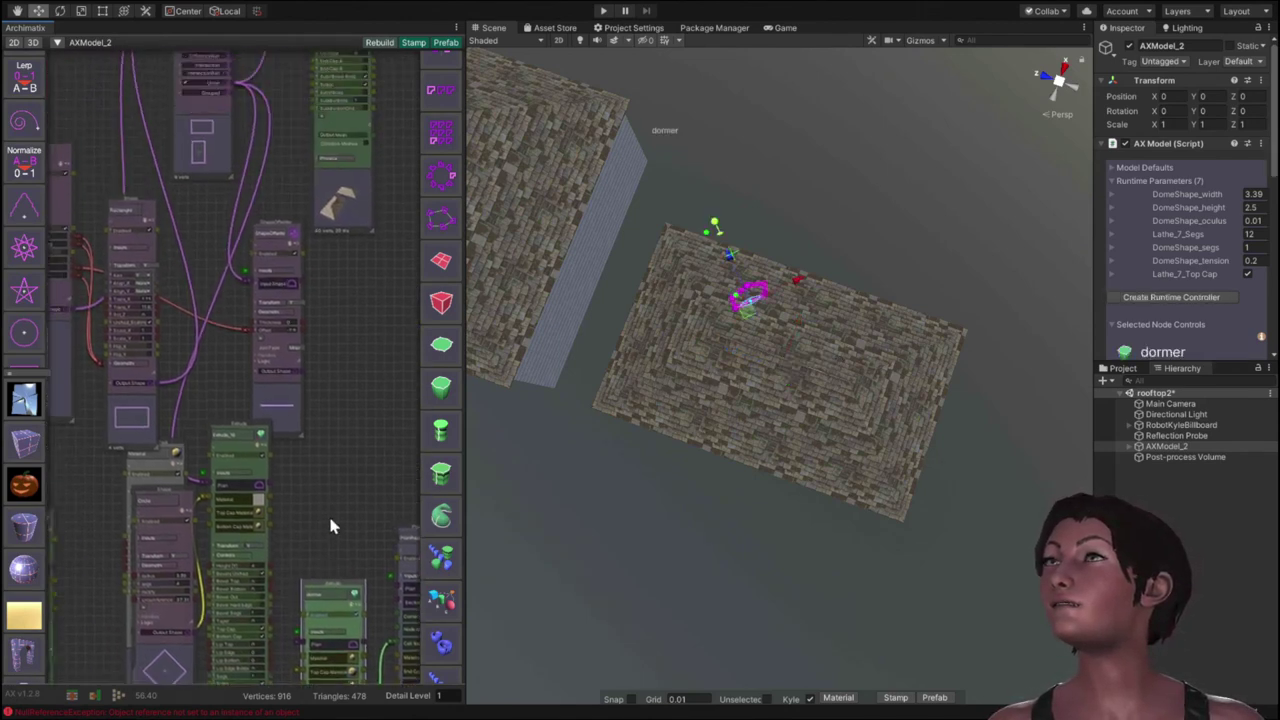
{"action": "left_click", "coordinate": [230, 115]}
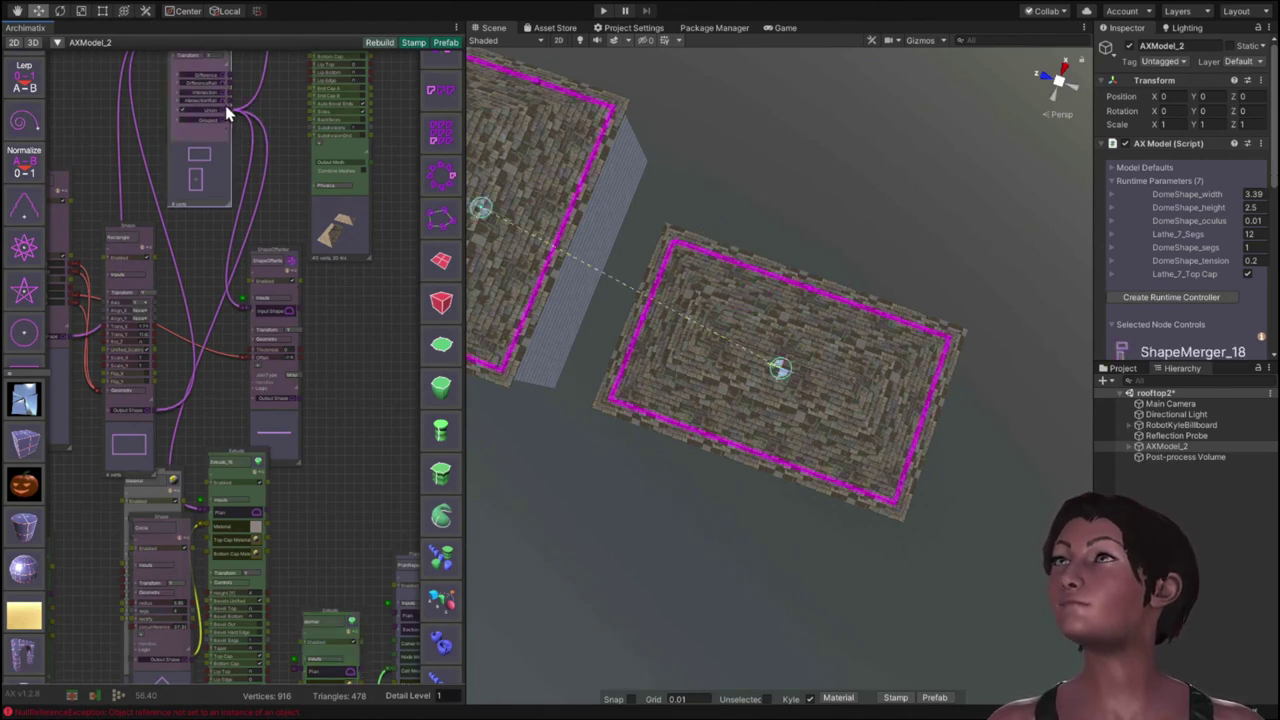
{"action": "left_click_drag", "start_coordinate": [229, 116], "coordinate": [338, 358]}
Step: Reset the dormer's transform by setting Trans_X, Trans_Y, Trans_Z and Rot_Y to 0
{"action": "scroll", "coordinate": [270, 405], "scroll_direction": "up", "scroll_amount": 2}
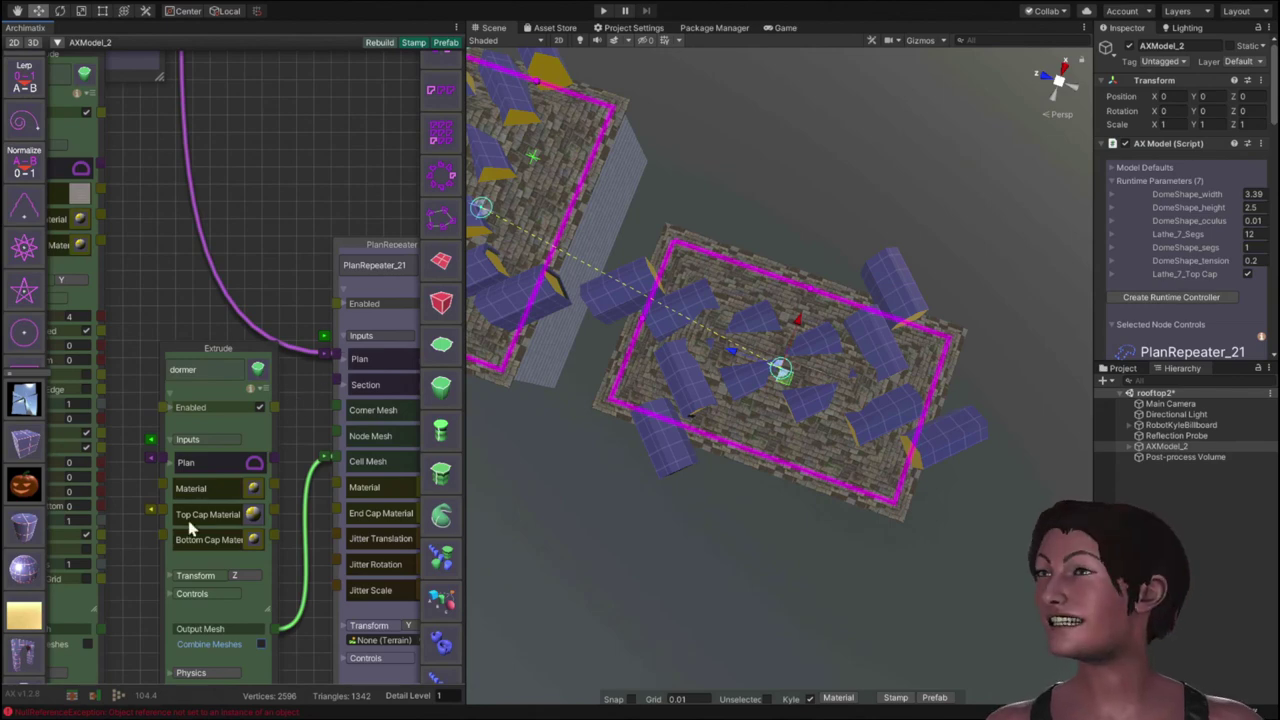
{"action": "middle_click_drag", "start_coordinate": [140, 557], "coordinate": [250, 444]}
{"action": "left_click", "coordinate": [311, 450]}
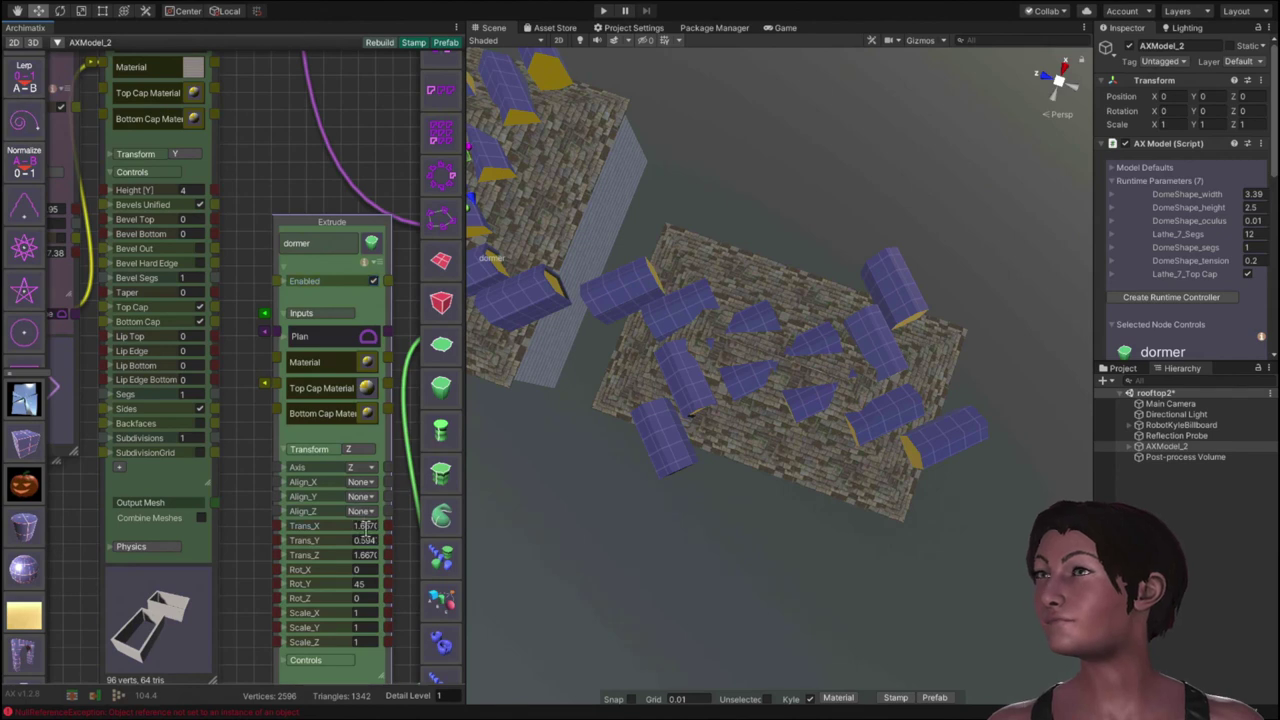
{"action": "double_click", "coordinate": [366, 526]}
{"action": "type", "text": "0"}
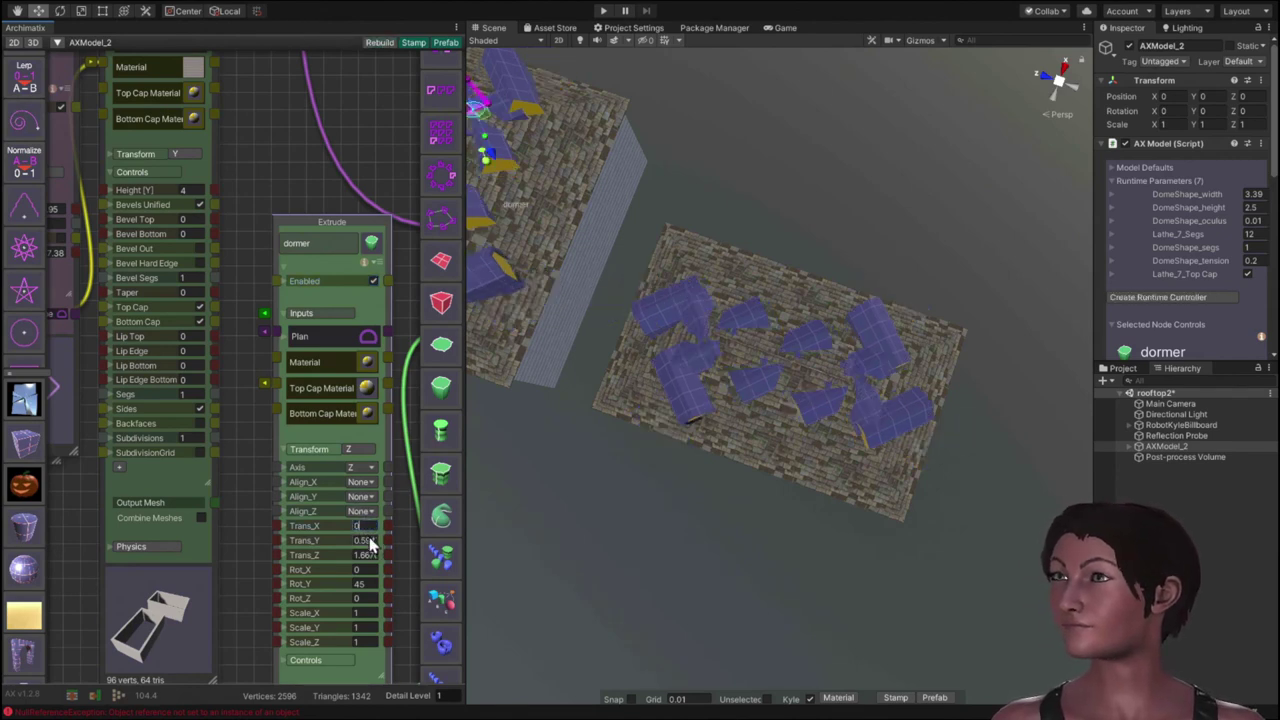
{"action": "double_click", "coordinate": [366, 540]}
{"action": "type", "text": "0"}
{"action": "double_click", "coordinate": [369, 556]}
{"action": "type", "text": "0"}
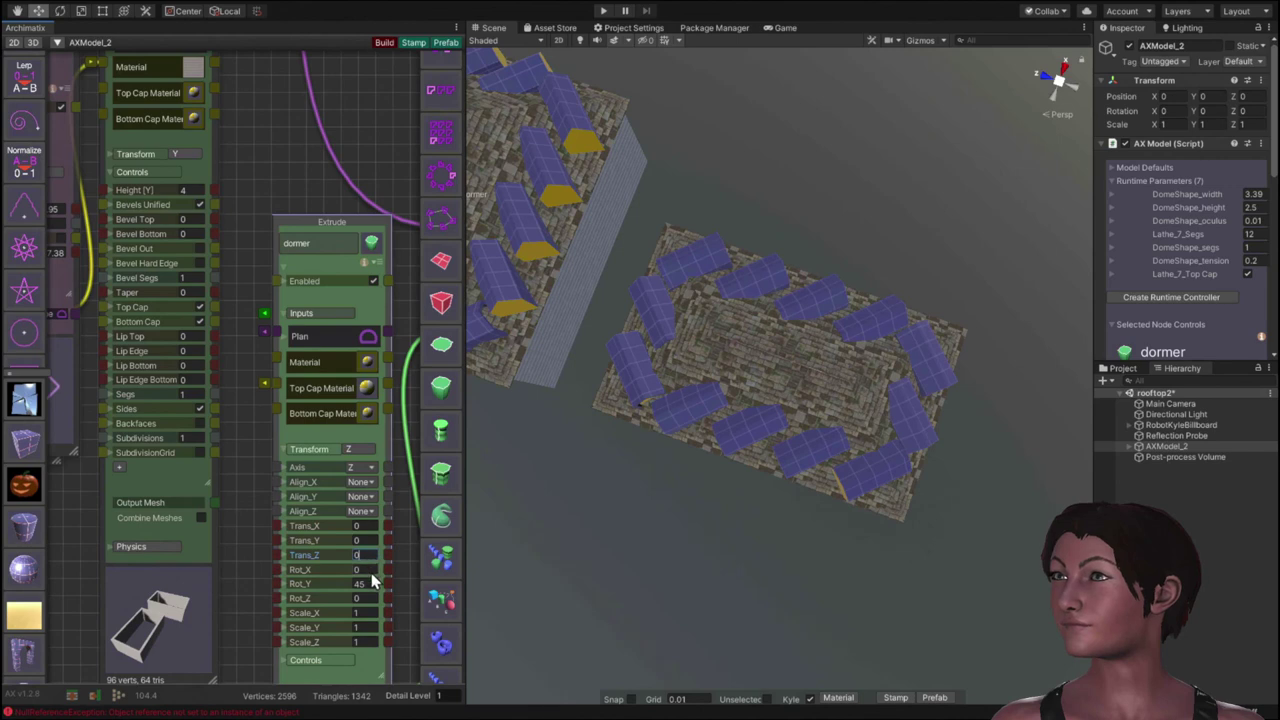
{"action": "type", "text": "0"}
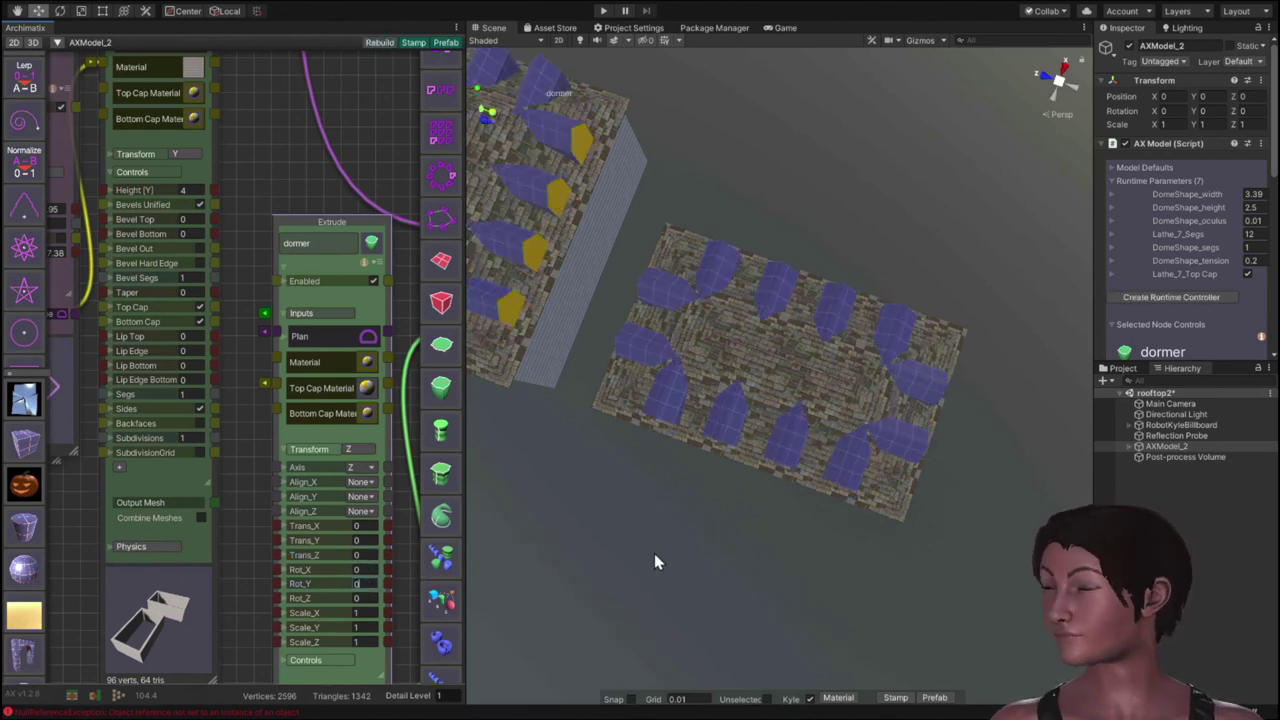
Step: Move the separated rectangle back over the other one in the scene so the two footprints merge again
{"action": "left_click_drag", "start_coordinate": [609, 569], "coordinate": [651, 394], "text": "alt"}
{"action": "left_click", "coordinate": [543, 293]}
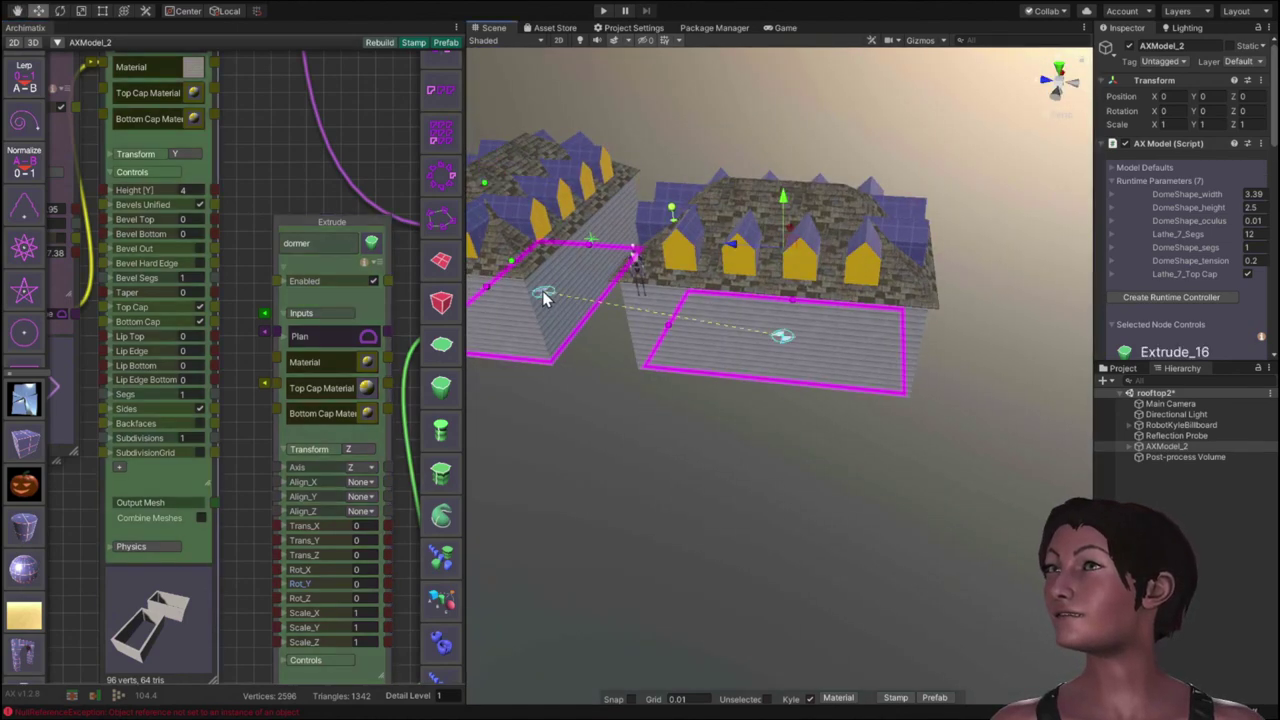
{"action": "left_click_drag", "start_coordinate": [543, 293], "coordinate": [780, 383]}
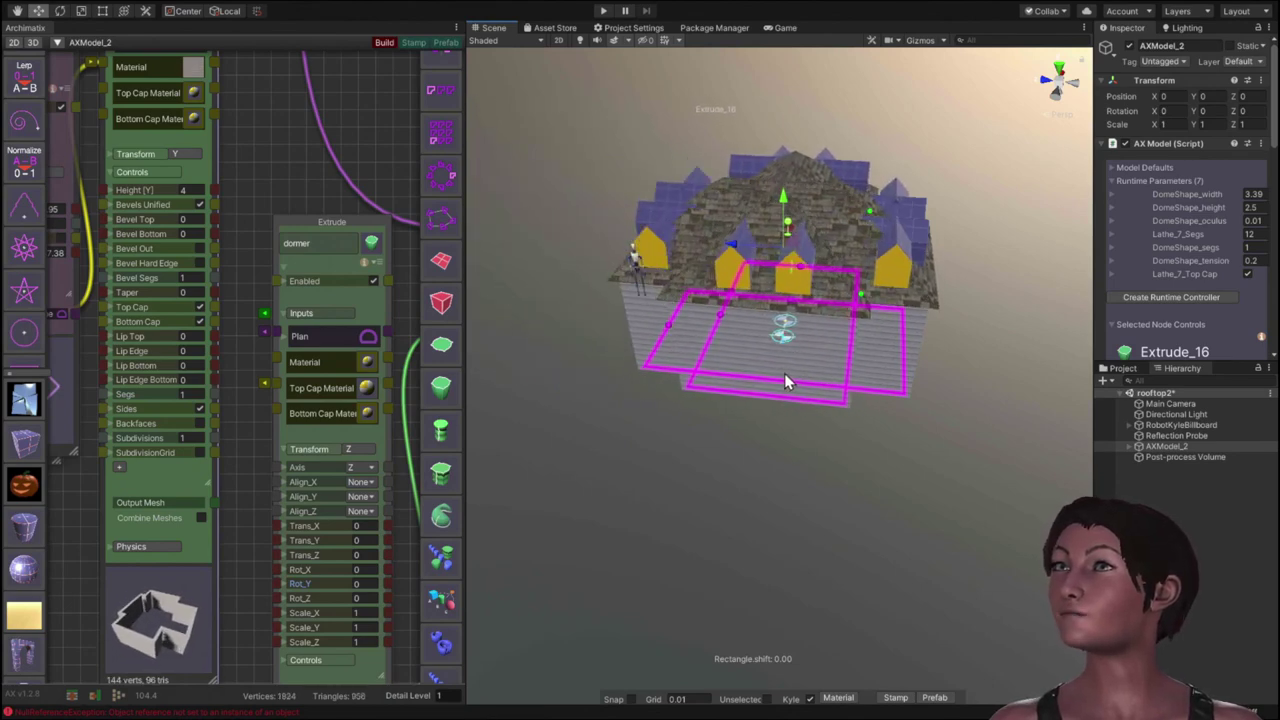
{"action": "scroll", "coordinate": [764, 436], "scroll_direction": "up", "scroll_amount": 3}
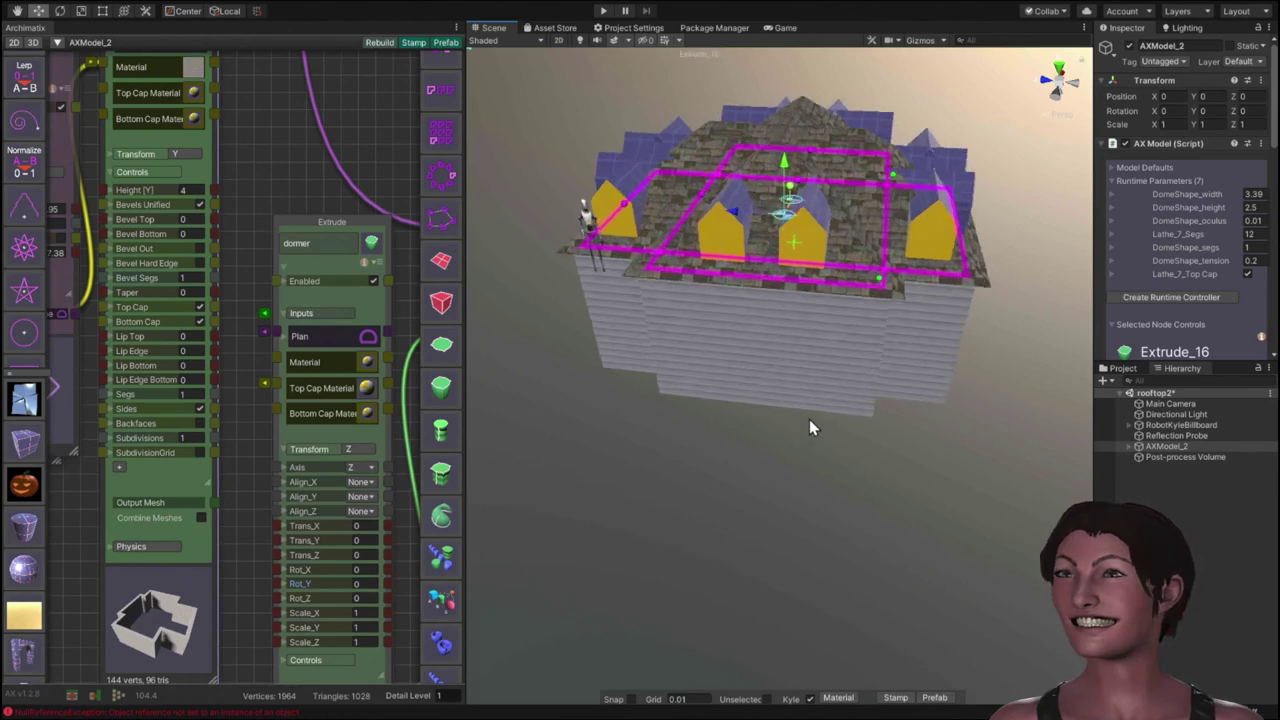
Step: Set PlanRepeater_21's Inset to 2 and Bay Width to 4 to space the dormers along the roof
{"action": "middle_click_drag", "start_coordinate": [257, 560], "coordinate": [20, 478]}
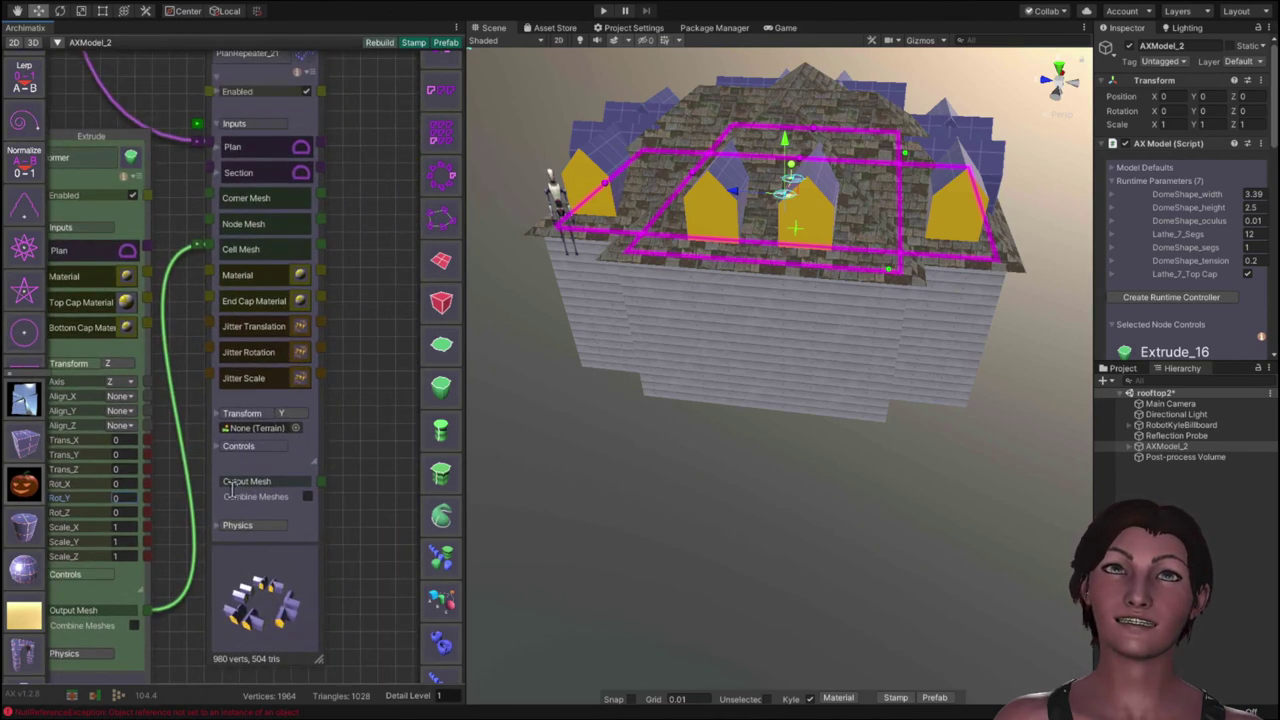
{"action": "left_click", "coordinate": [283, 481]}
{"action": "scroll", "coordinate": [361, 490], "scroll_direction": "down", "scroll_amount": 3}
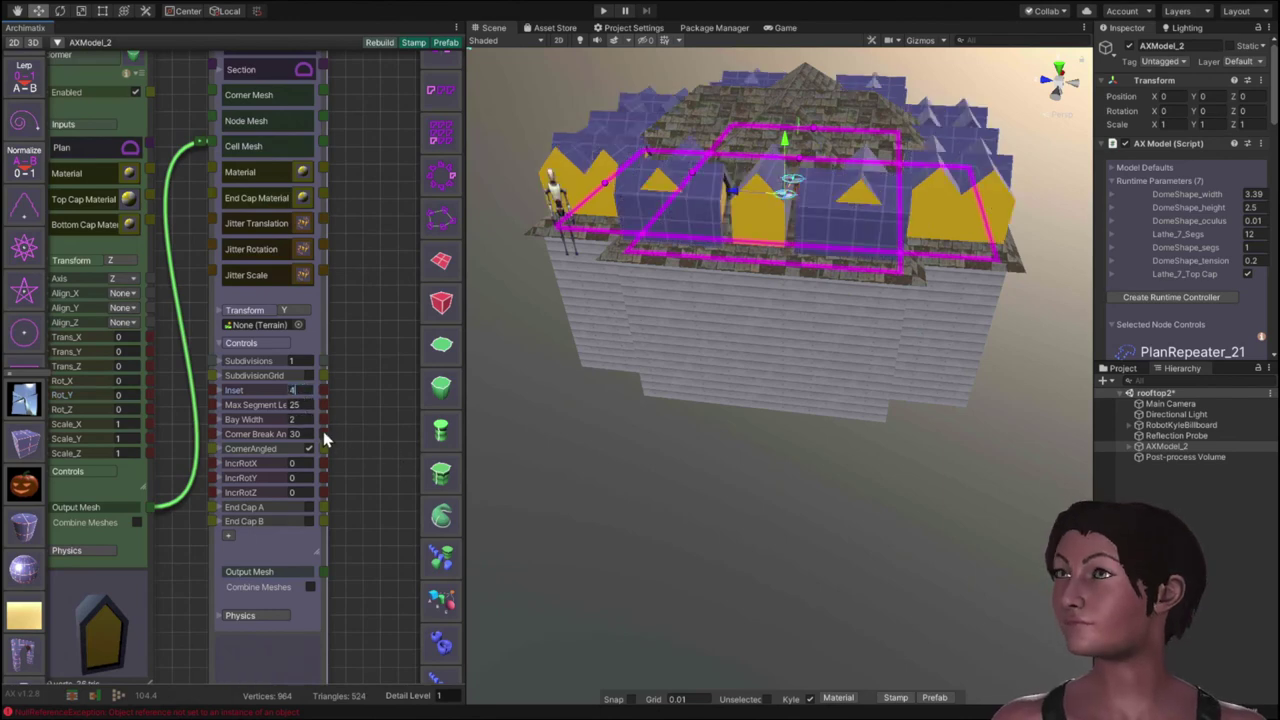
{"action": "left_click_drag", "start_coordinate": [230, 390], "coordinate": [252, 392]}
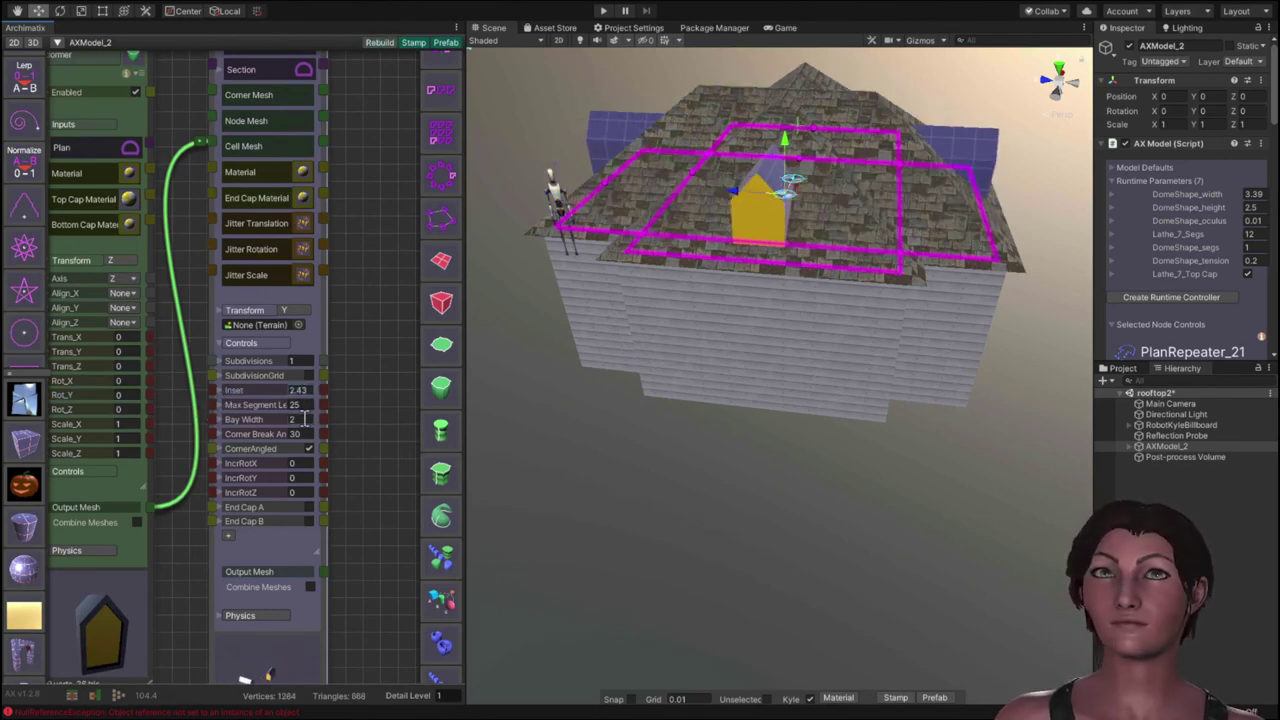
{"action": "left_click", "coordinate": [297, 390]}
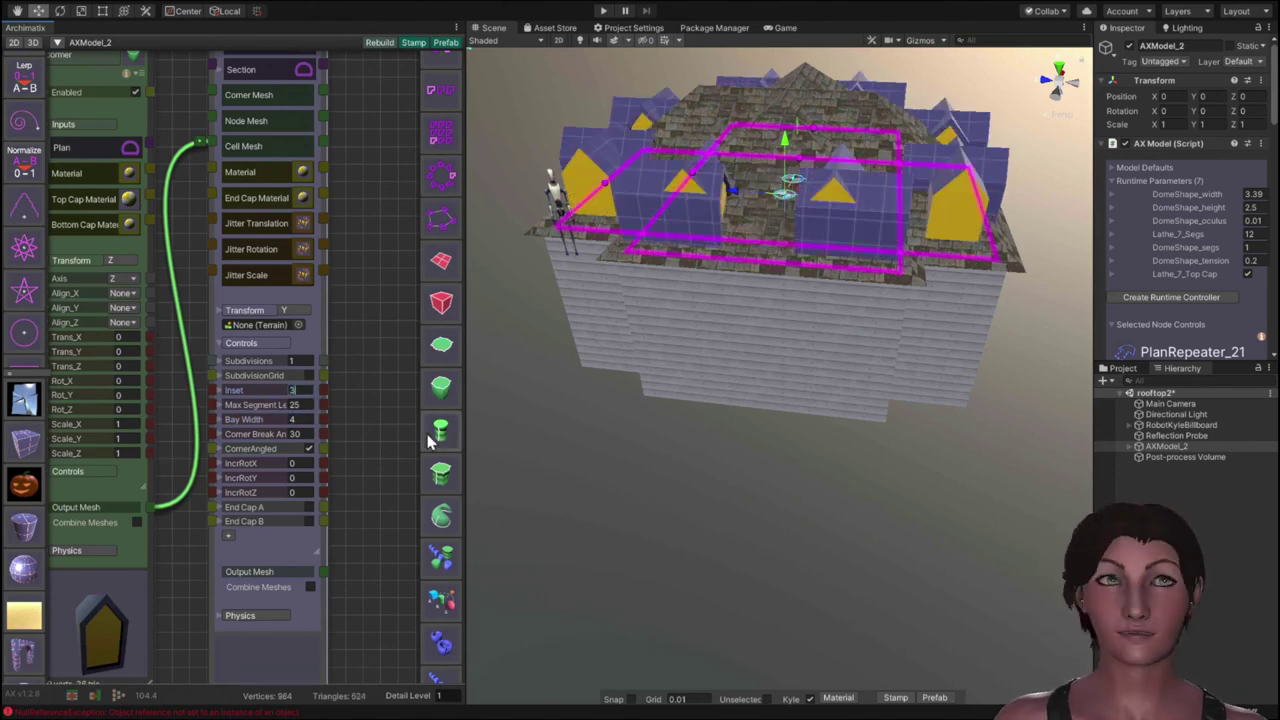
{"action": "type", "text": "2"}
{"action": "left_click", "coordinate": [708, 349]}
{"action": "key", "text": "f"}
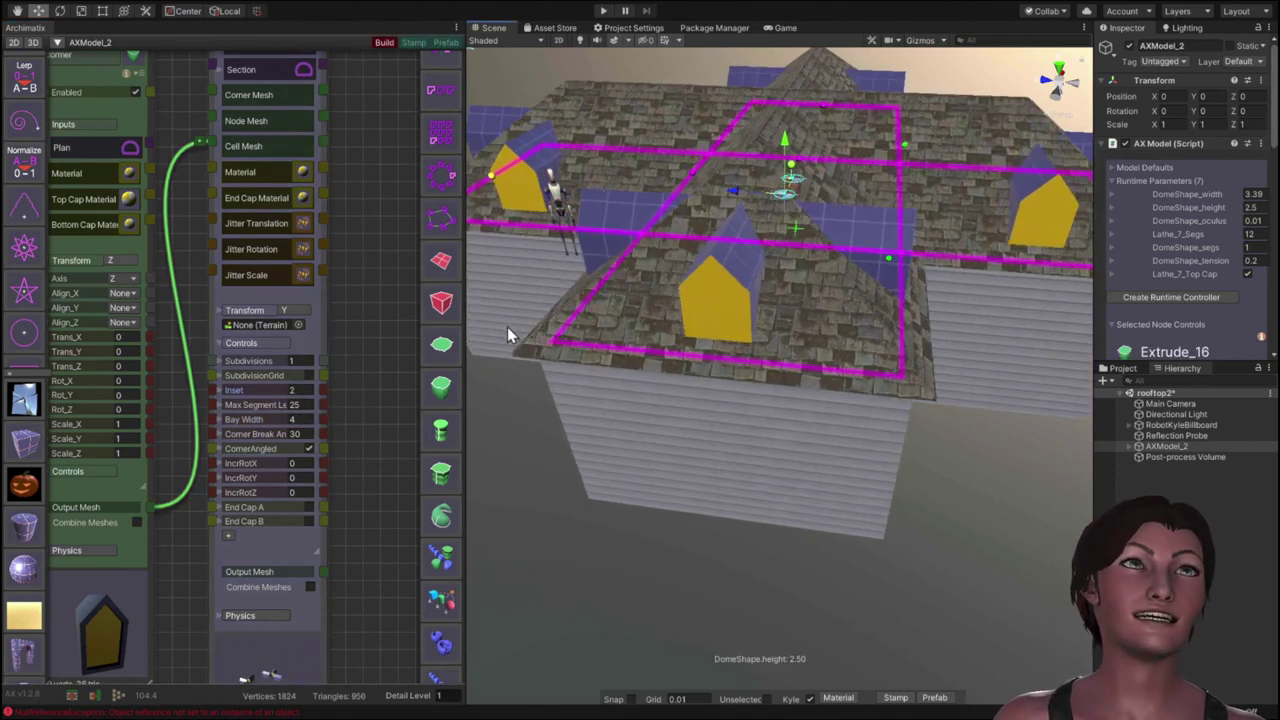
Step: Flip the dormer's axis to -Z and set its Trans_Y to 0.22 and Trans_Z to 1.99
{"action": "left_click", "coordinate": [70, 355]}
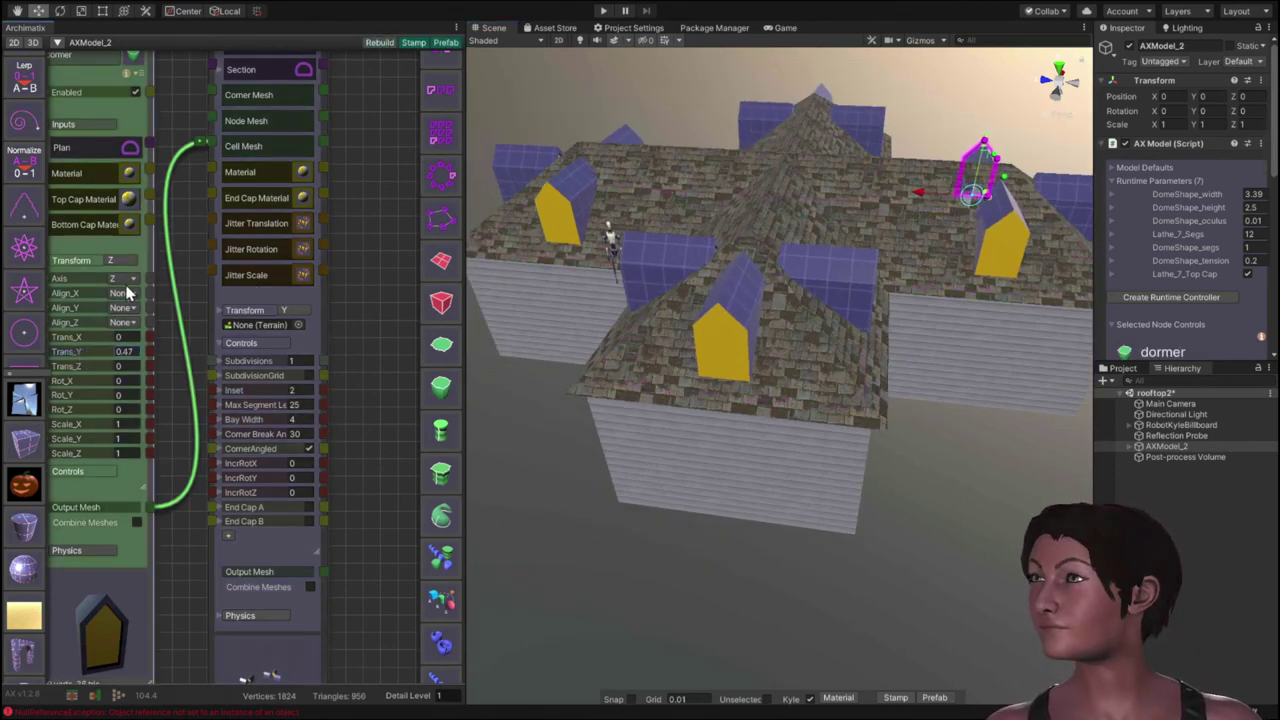
{"action": "left_click", "coordinate": [121, 257]}
{"action": "left_click_drag", "start_coordinate": [66, 368], "coordinate": [118, 360]}
{"action": "scroll", "coordinate": [657, 508], "scroll_direction": "down", "scroll_amount": 3}
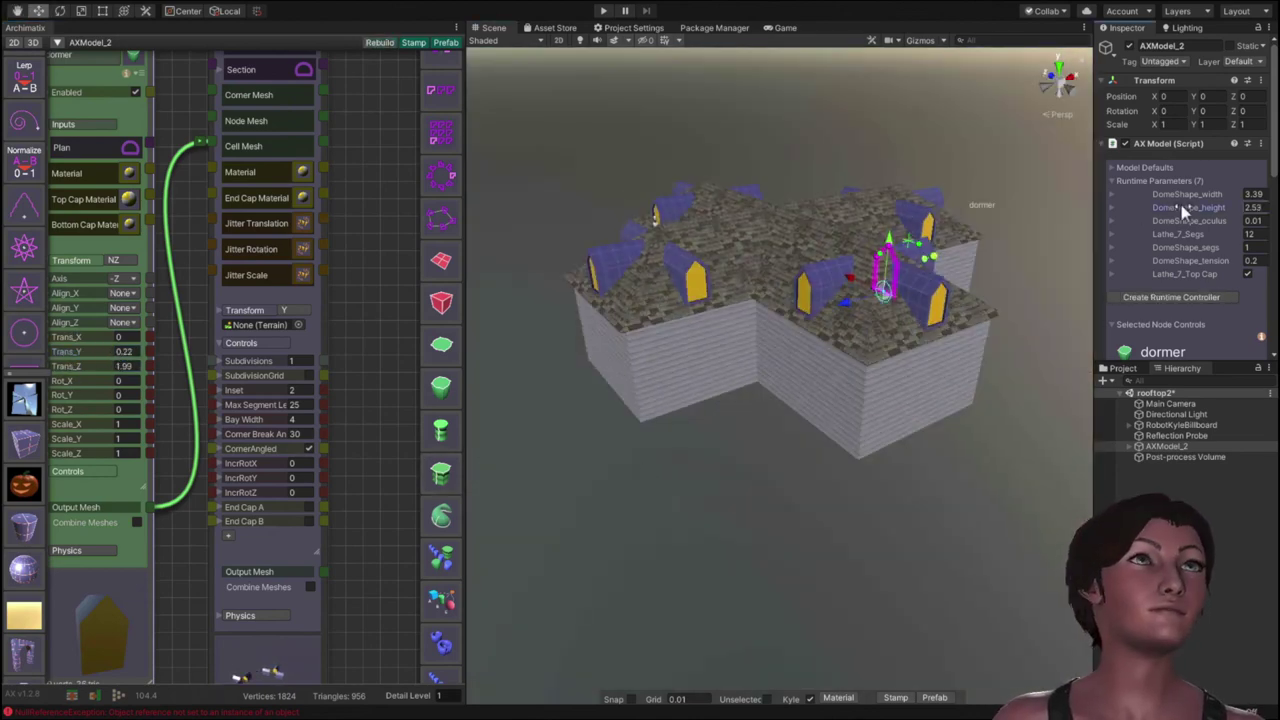
Step: Reshape the roof profile with DomeShape_height 2.67, DomeShape_segs 2 and DomeShape_tension 0.55
{"action": "mouse_move", "coordinate": [1171, 206]}
{"action": "left_mouse_down"}
{"action": "mouse_move", "coordinate": [1207, 207]}
{"action": "mouse_move", "coordinate": [1157, 214]}
{"action": "left_mouse_up"}
{"action": "left_click_drag", "start_coordinate": [1178, 260], "coordinate": [1191, 263]}
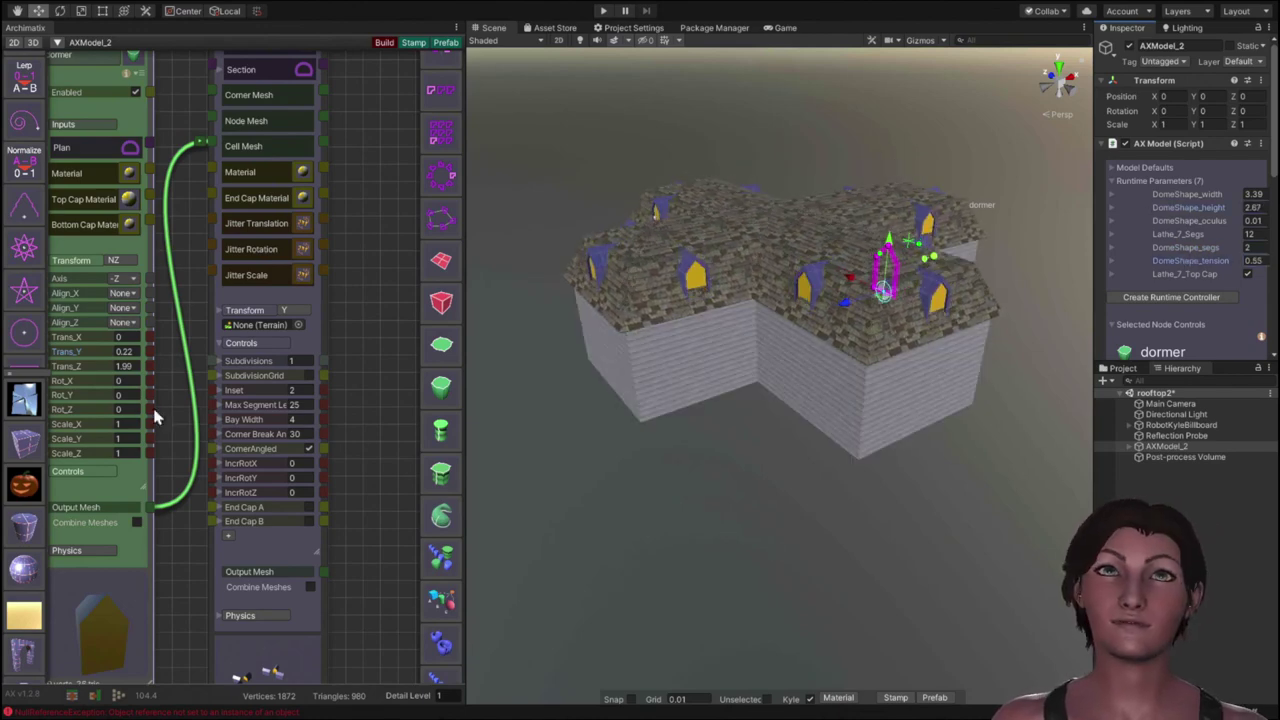
Step: Set the dormer's Trans_Z to 1.69 to fit the dormers to the reshaped roof
{"action": "left_click_drag", "start_coordinate": [64, 366], "coordinate": [55, 378]}
{"action": "left_click", "coordinate": [764, 481]}
{"action": "scroll", "coordinate": [764, 481], "scroll_direction": "up", "scroll_amount": 5}
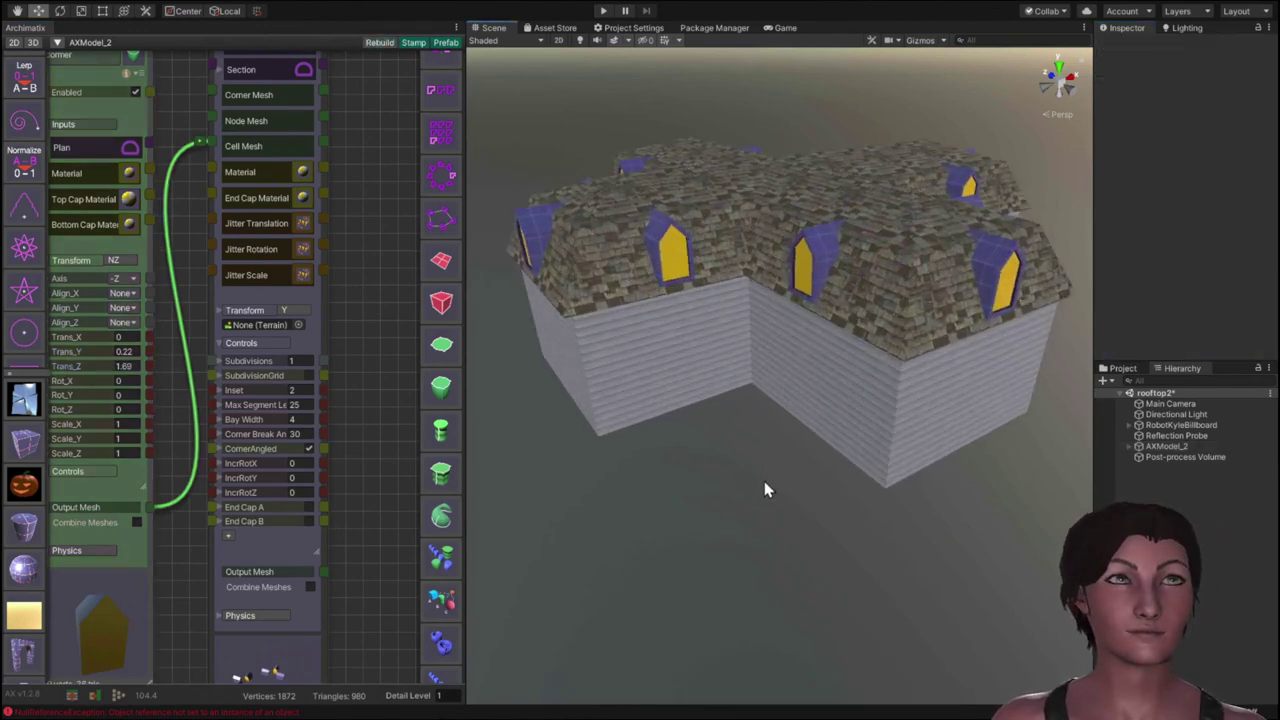
Step: Reshape the dormer's pointed profile to be narrower and lower, and inspect the repeated dormers around the roof
{"action": "scroll", "coordinate": [762, 487], "scroll_direction": "down", "scroll_amount": 1}
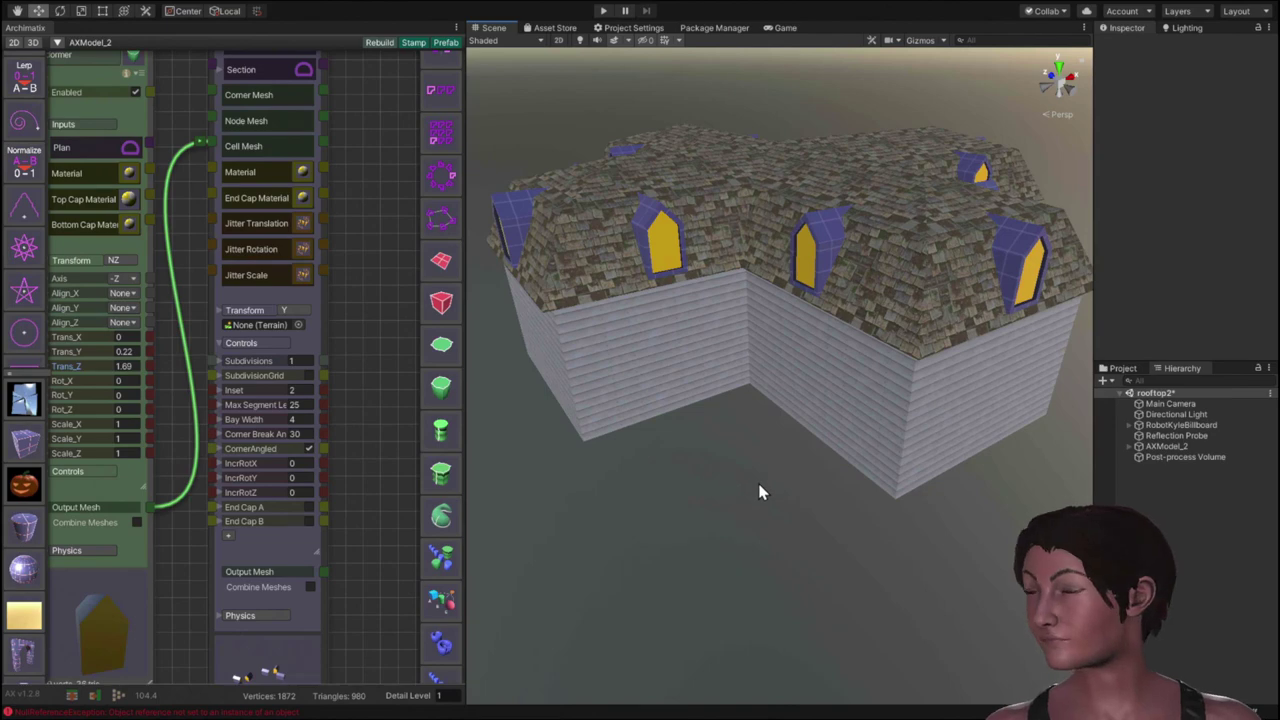
{"action": "left_click_drag", "start_coordinate": [733, 509], "coordinate": [908, 481], "text": "alt"}
{"action": "scroll", "coordinate": [762, 506], "scroll_direction": "up", "scroll_amount": 2}
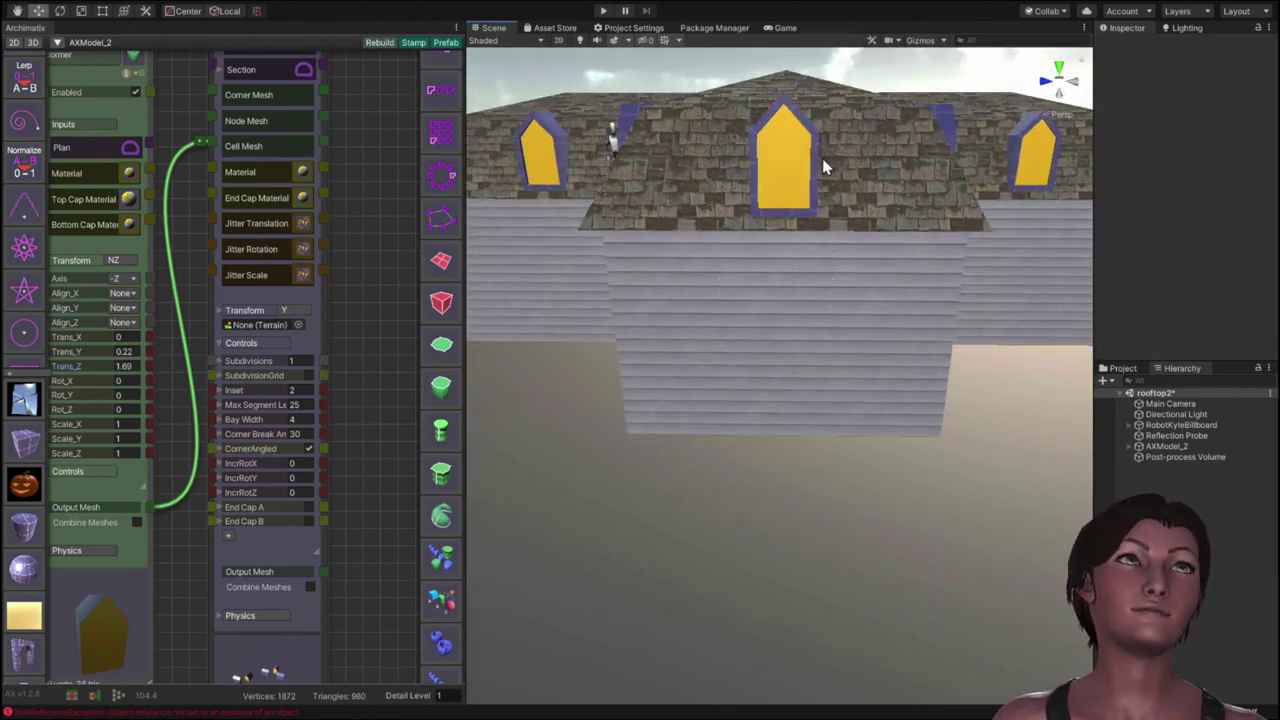
{"action": "left_click", "coordinate": [790, 168]}
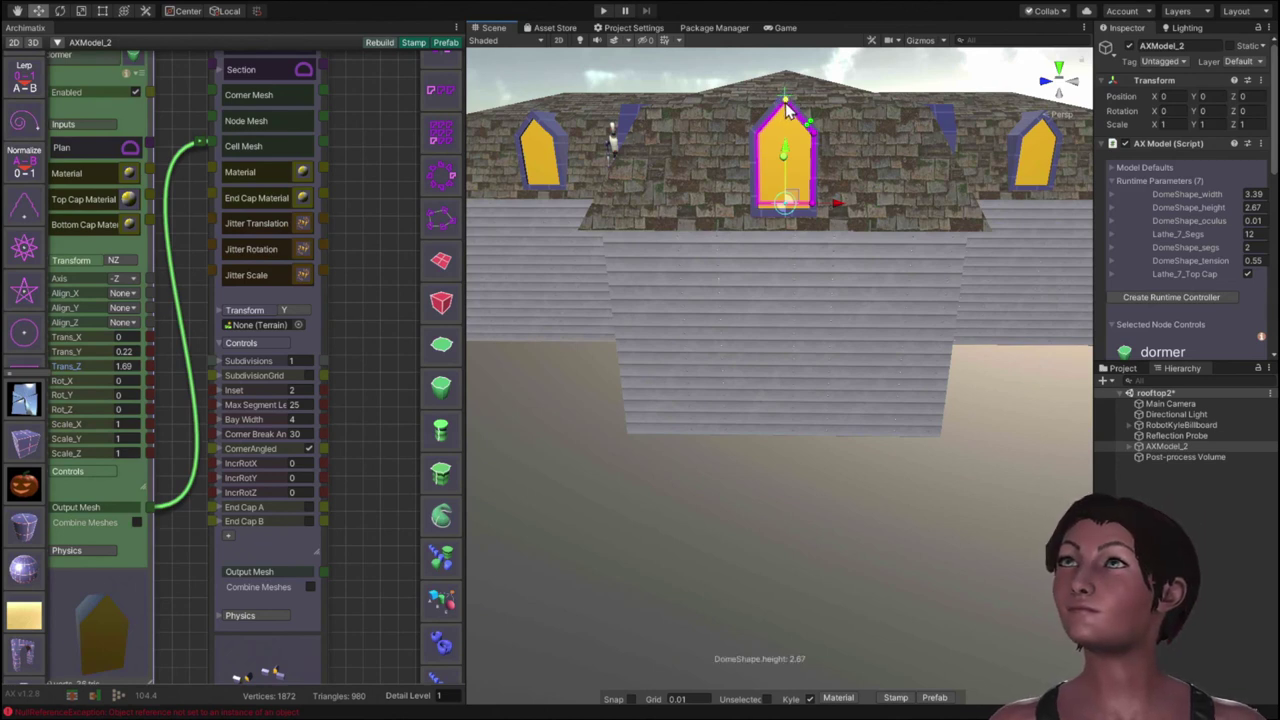
{"action": "left_click_drag", "start_coordinate": [786, 110], "coordinate": [805, 151]}
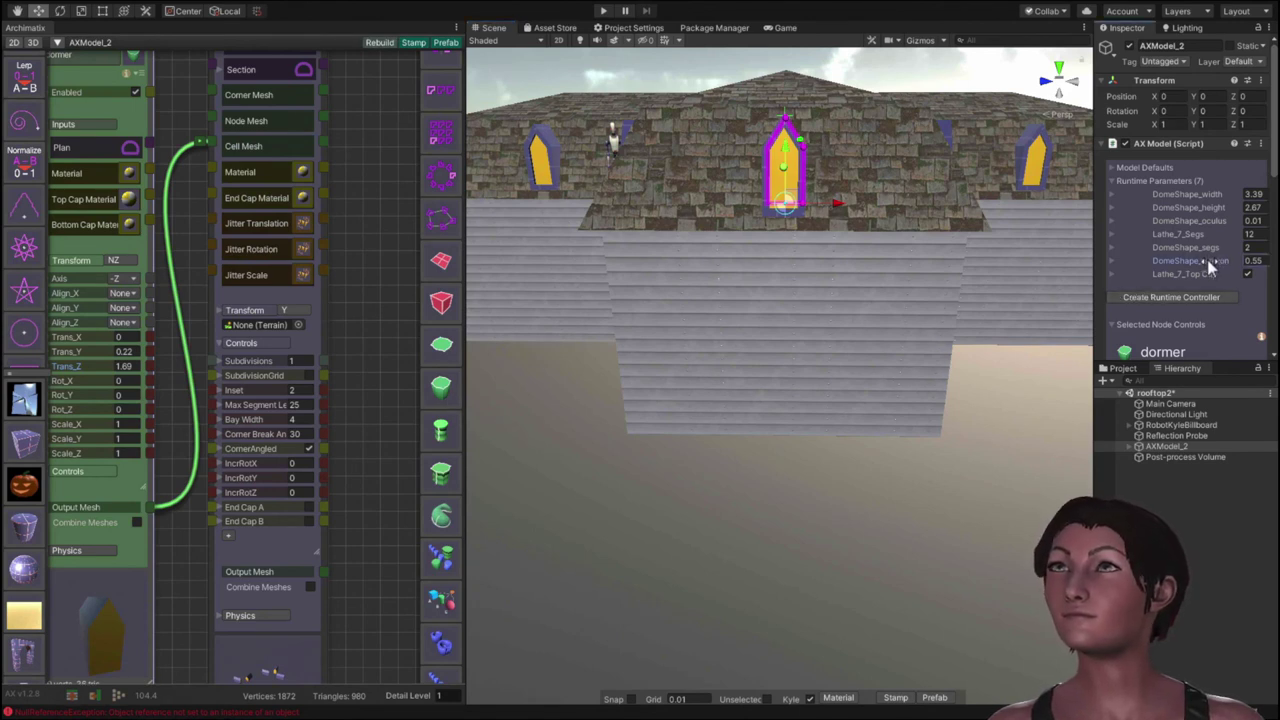
{"action": "left_click_drag", "start_coordinate": [1210, 265], "coordinate": [1207, 266]}
{"action": "left_click_drag", "start_coordinate": [997, 447], "coordinate": [811, 511], "text": "alt"}
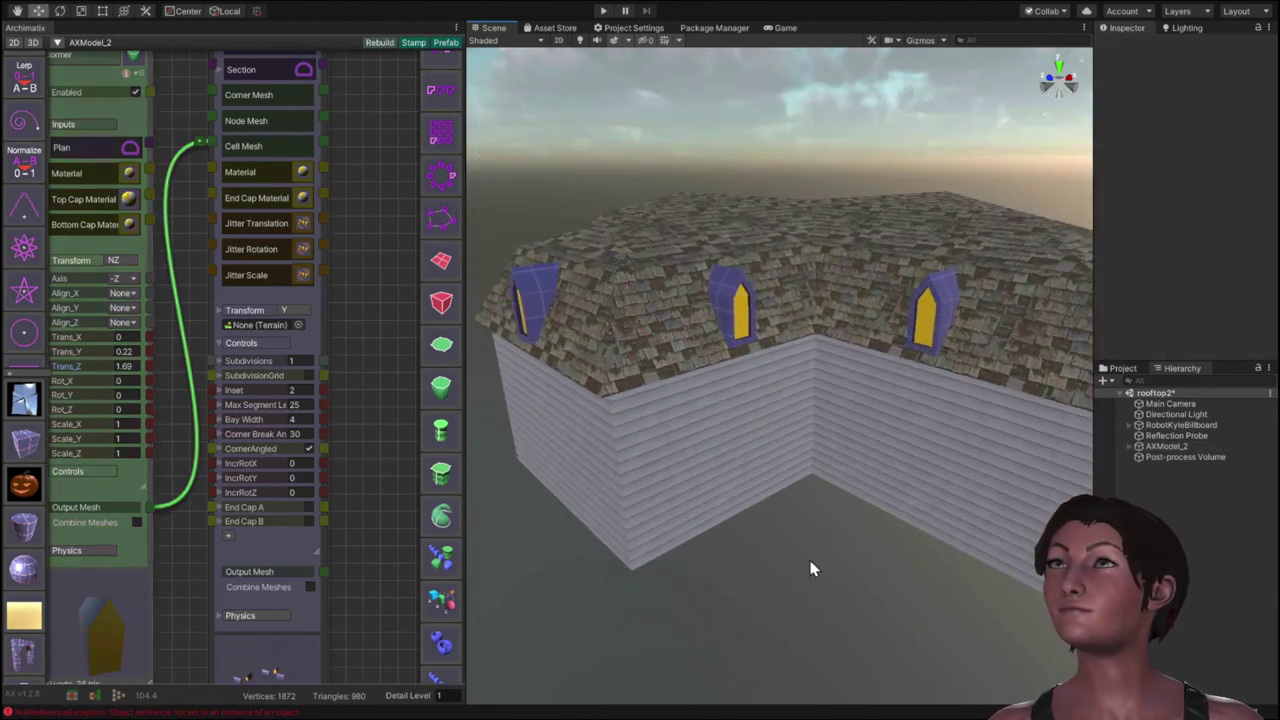
{"action": "left_click_drag", "start_coordinate": [807, 552], "coordinate": [835, 530], "text": "alt"}
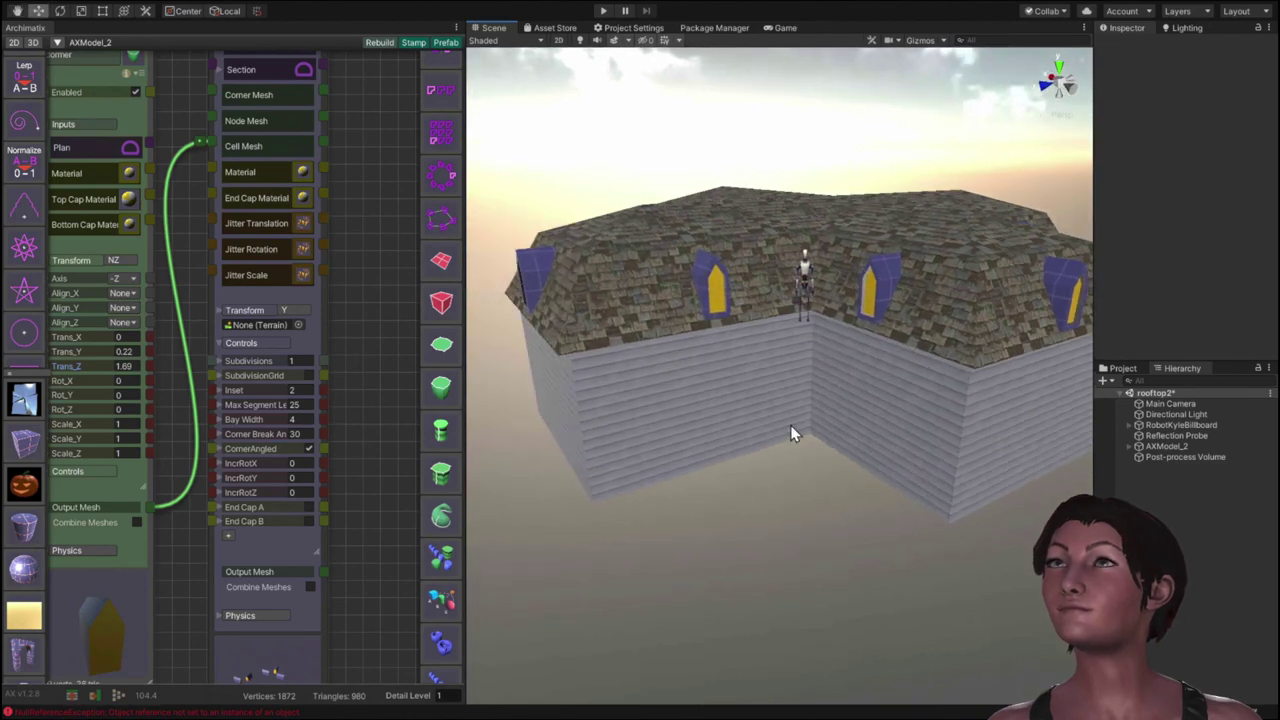
{"action": "scroll", "coordinate": [793, 433], "scroll_direction": "up", "scroll_amount": 4}
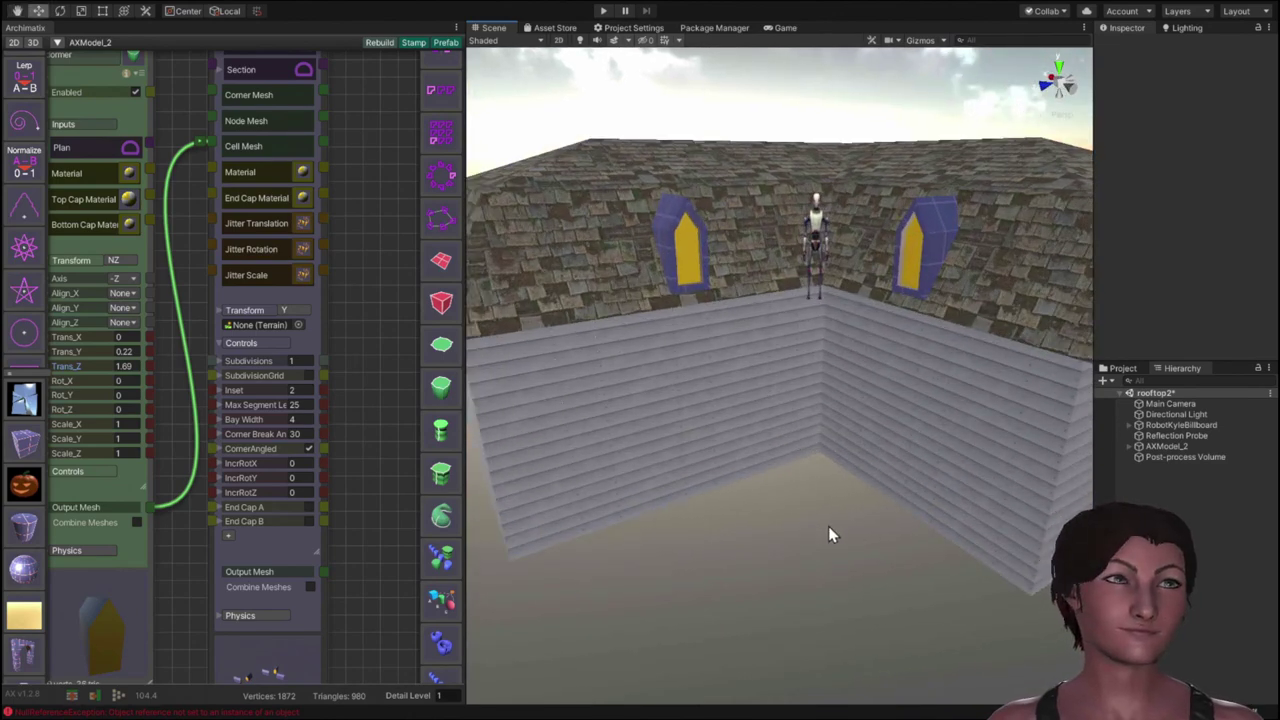